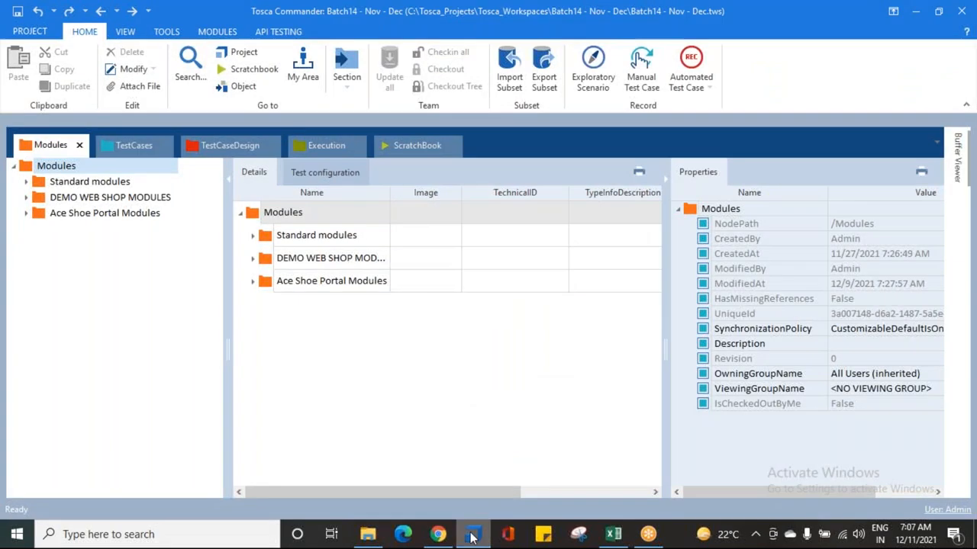
Step: Open the 5. Test Configuration Parameters text file from the Batch 14 folder in Notepad and maximize its window
left_click(139, 148)
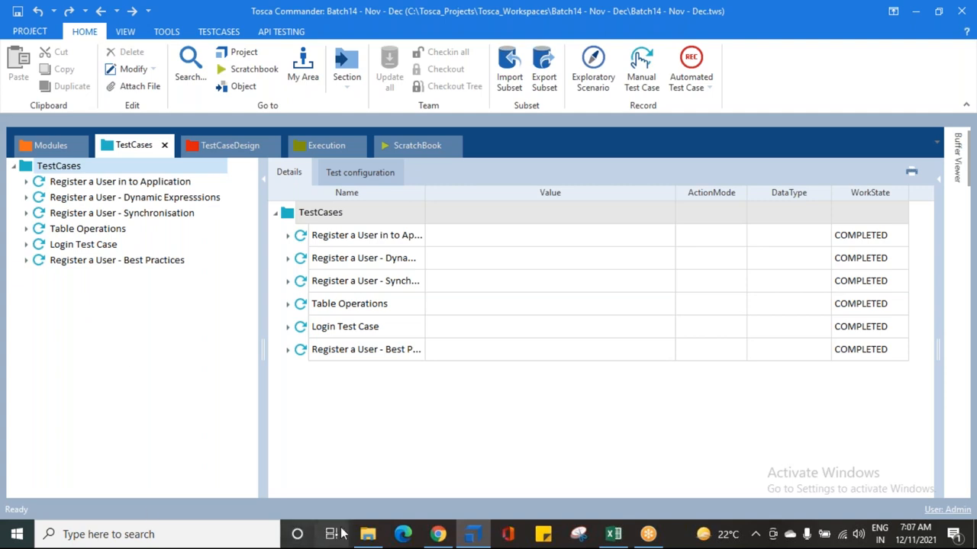
left_click(372, 531)
double_click(211, 159)
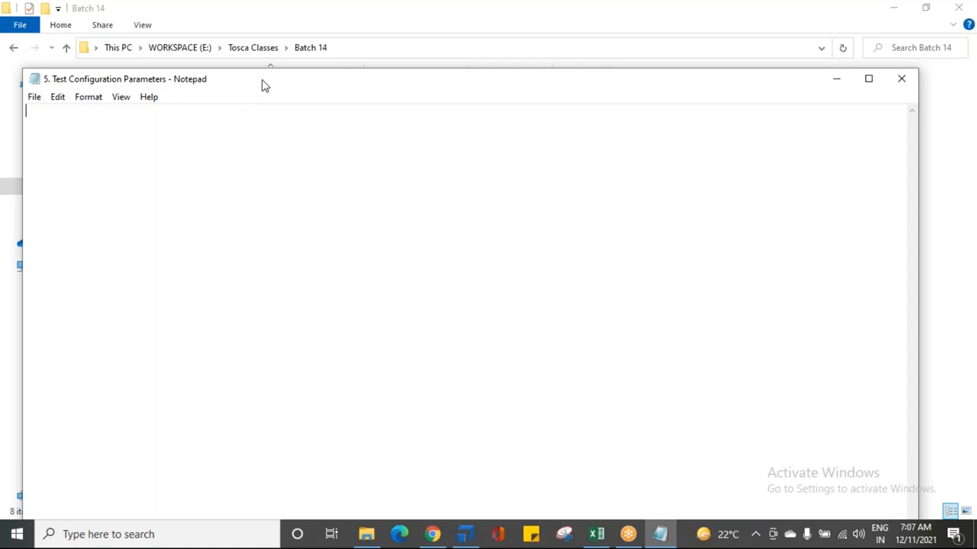
double_click(260, 80)
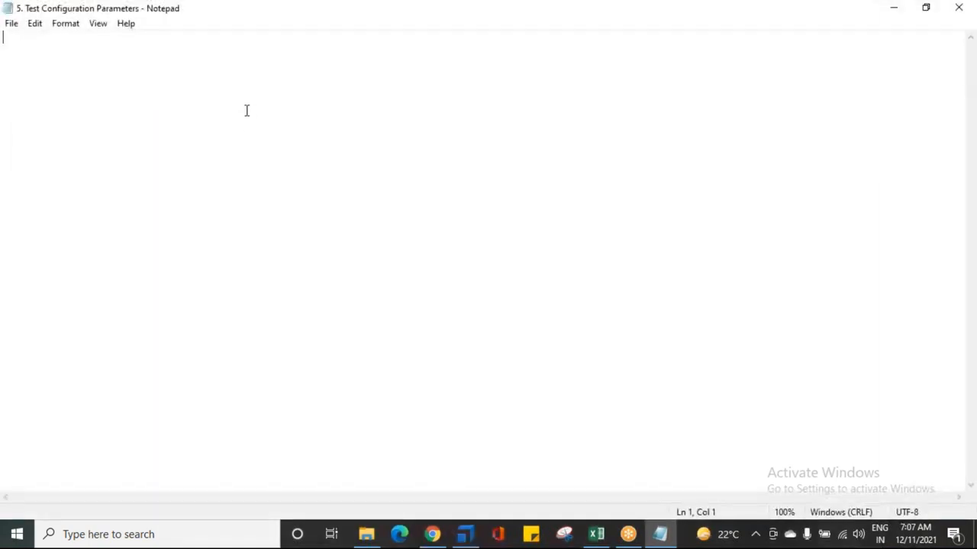
Step: Zoom the Notepad text in to 140% for readability
key("ctrl+plus")
key("ctrl+plus")
key("ctrl+plus")
key("ctrl+plus")
left_click(29, 26)
left_click(226, 87)
Step: Enter the heading TEST CONFIGURATION PARAMETERS on the first line and start a new line
type("TEST ")
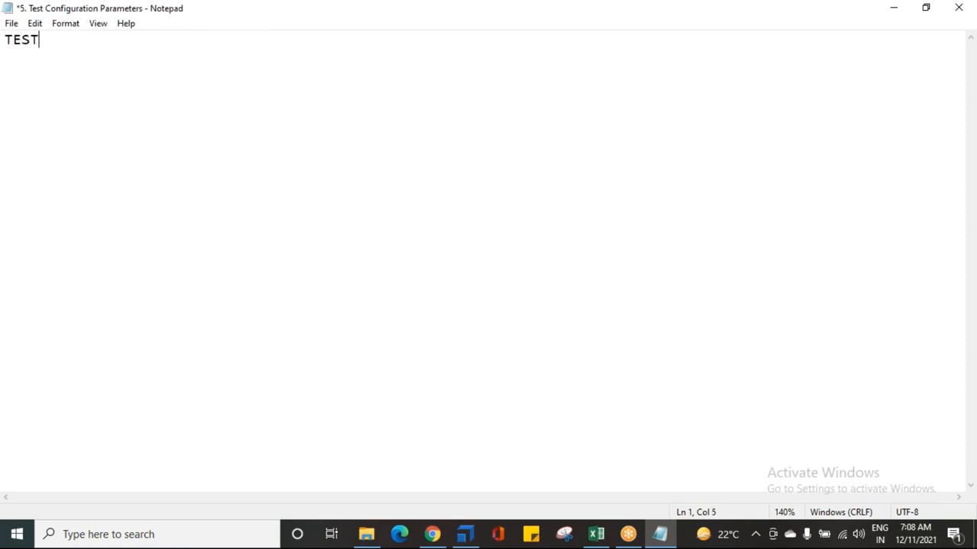
type("CONFIGURATION PA")
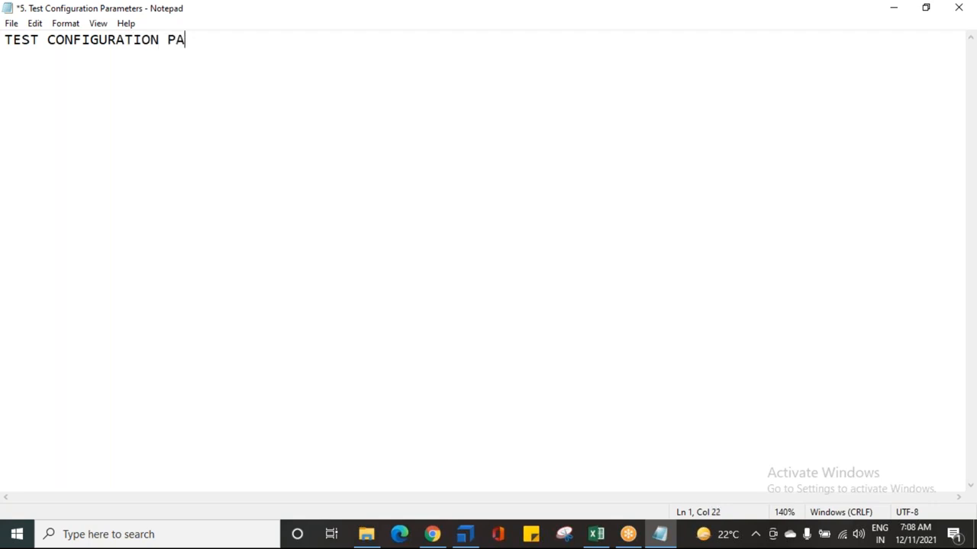
type("RAMETERS")
key("Return")
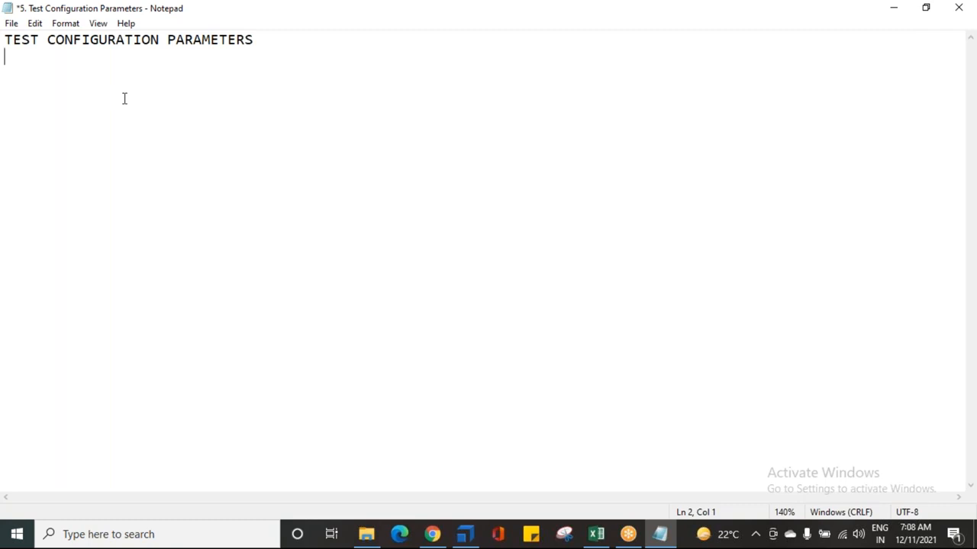
Step: Add a colon after the heading and underline it with a row of underscores
key("Left")
type(":")
key("Down")
type("______________________________")
key("BackSpace")
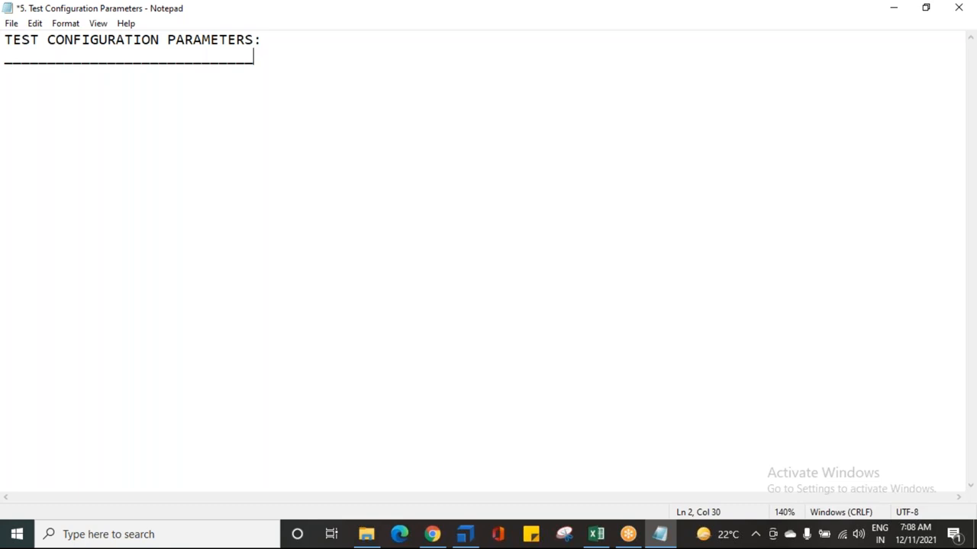
Step: After a blank line, add the note --> CAN ALSO BE CALLED AS T.C.P / CONFIGURATION PARAMETERS
key("Return")
key("Return")
type("-->")
type(" CAN ")
type("ALOS")
key("BackSpace")
key("BackSpace")
type("SO BE CALLED")
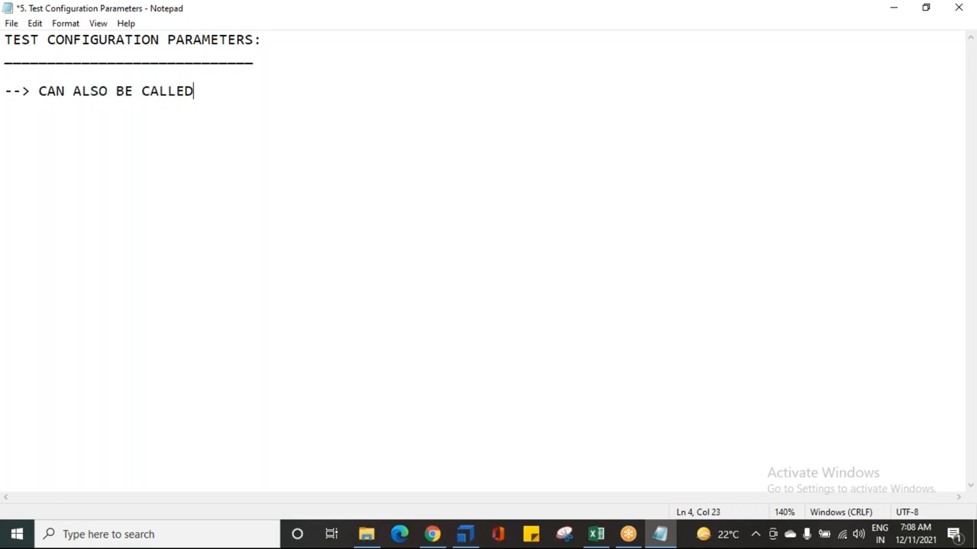
type(" AS T.CP.P")
key("BackSpace")
key("BackSpace")
key("BackSpace")
type(".P")
type("/ ")
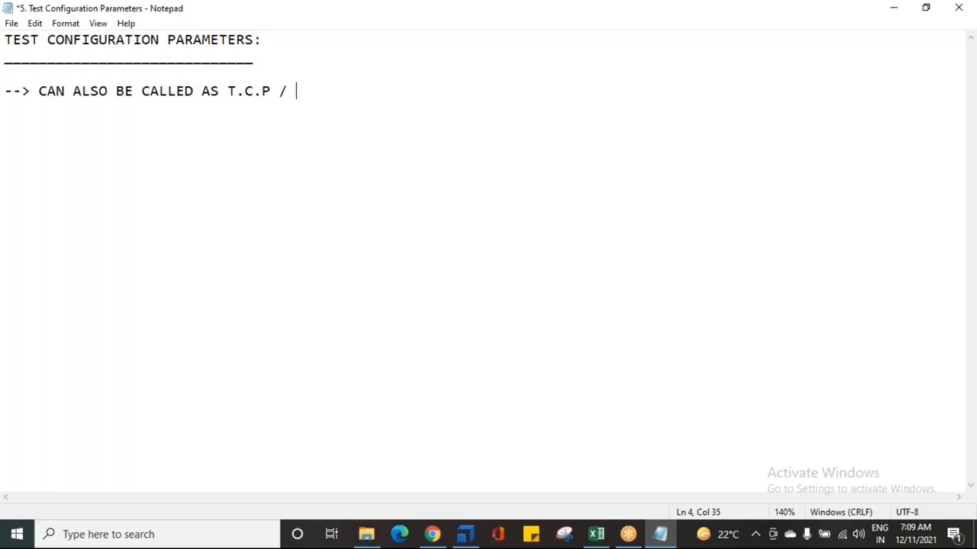
type("CONFIGURA")
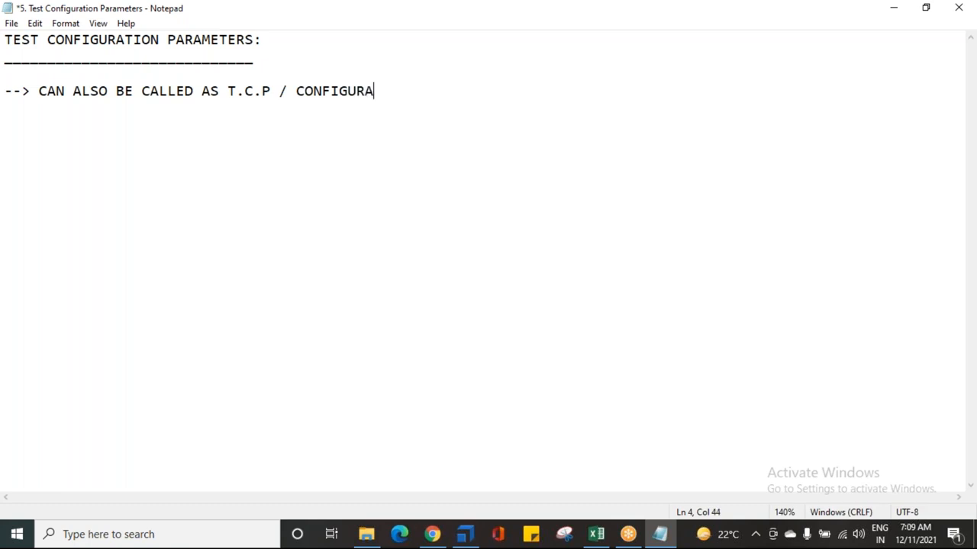
type("TION PARAM")
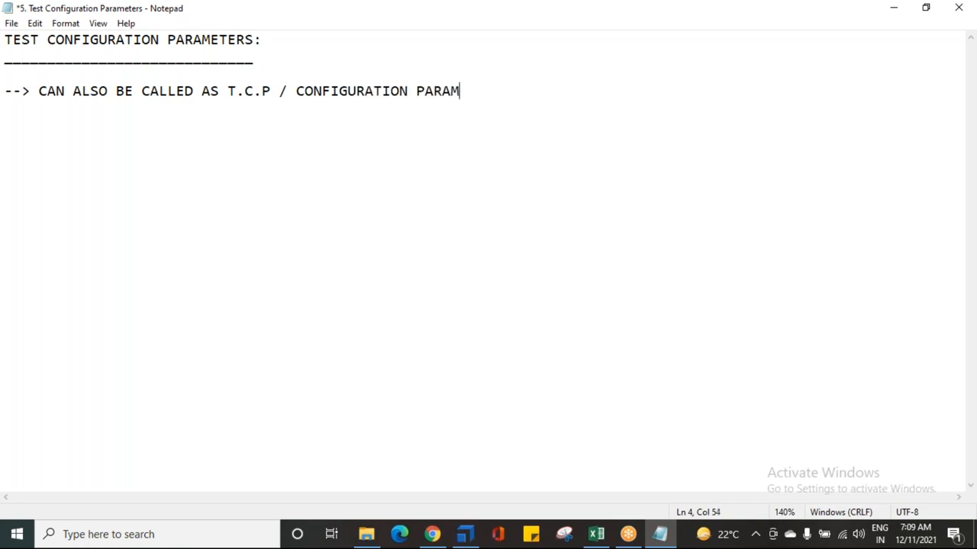
type("A")
key("BackSpace")
type("ETERS")
key("Return")
Step: Highlight the heading's words one by one while explaining them, then save the file
left_click_drag(5, 39, 252, 40)
left_click(204, 55)
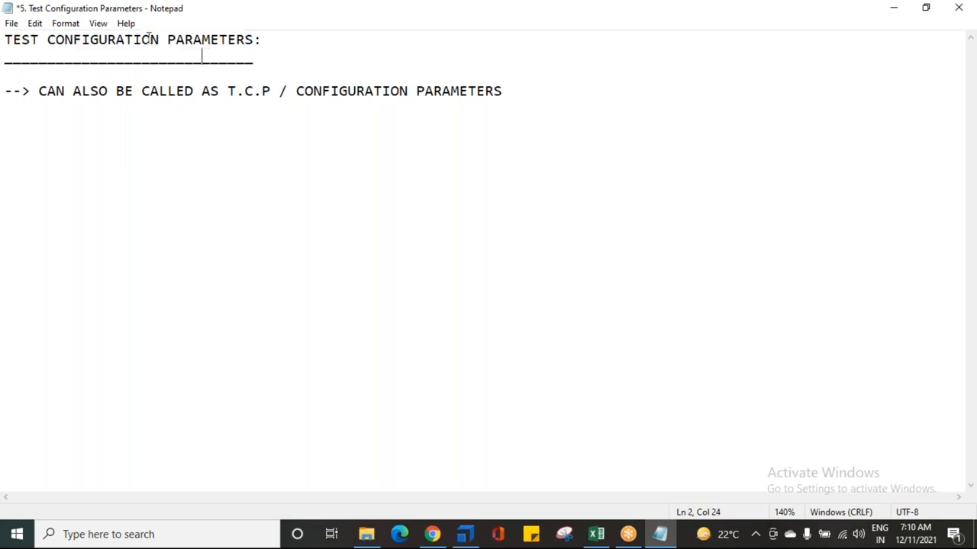
left_click_drag(166, 38, 255, 39)
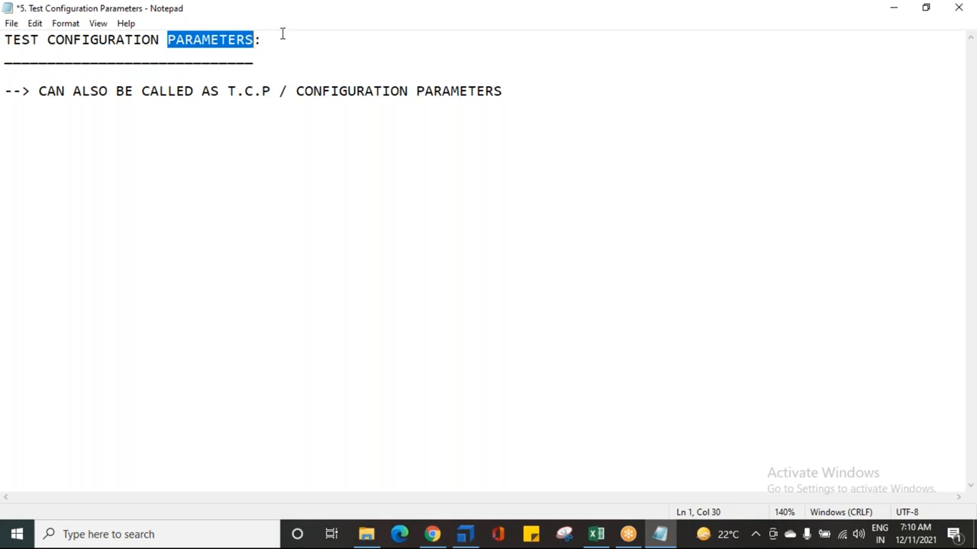
left_click(201, 40)
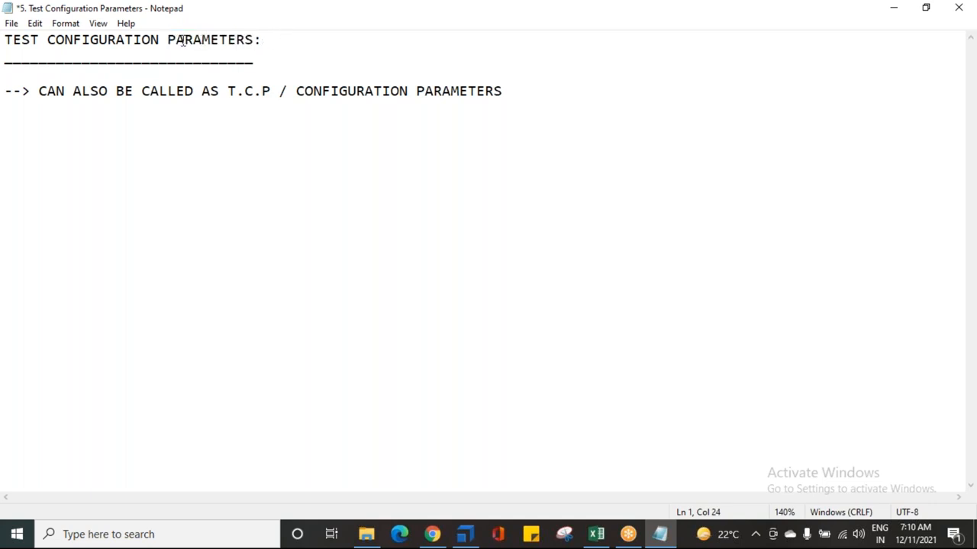
left_click_drag(176, 39, 228, 40)
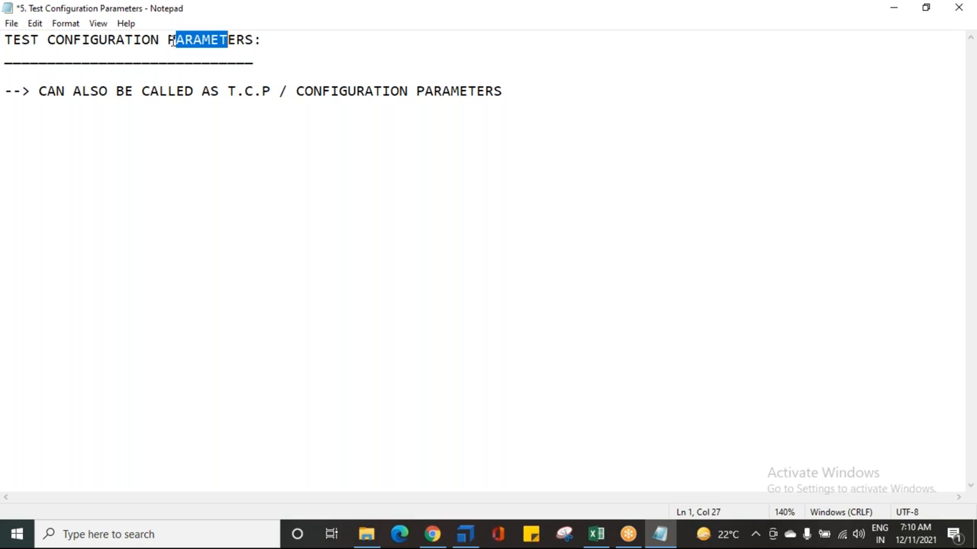
left_click_drag(168, 40, 236, 40)
left_click(168, 40)
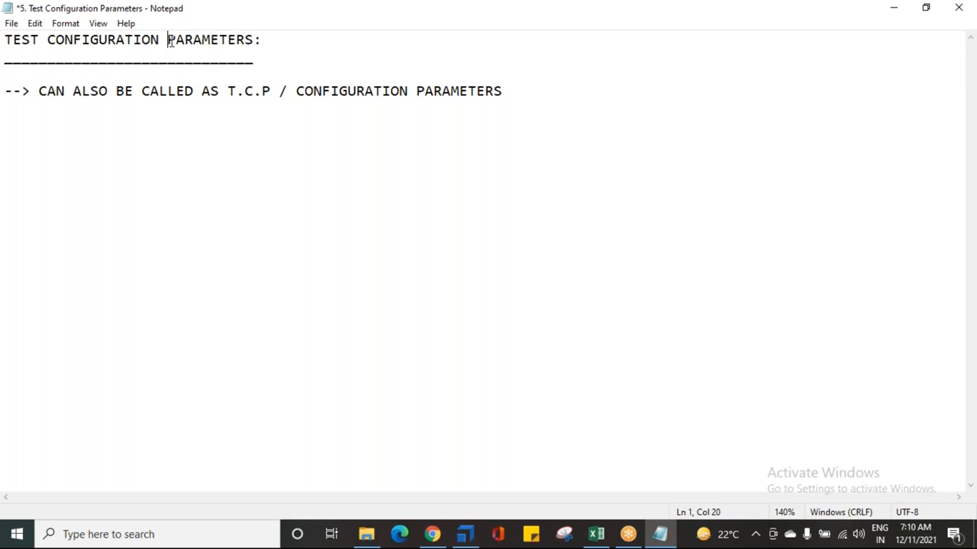
left_click_drag(168, 40, 254, 40)
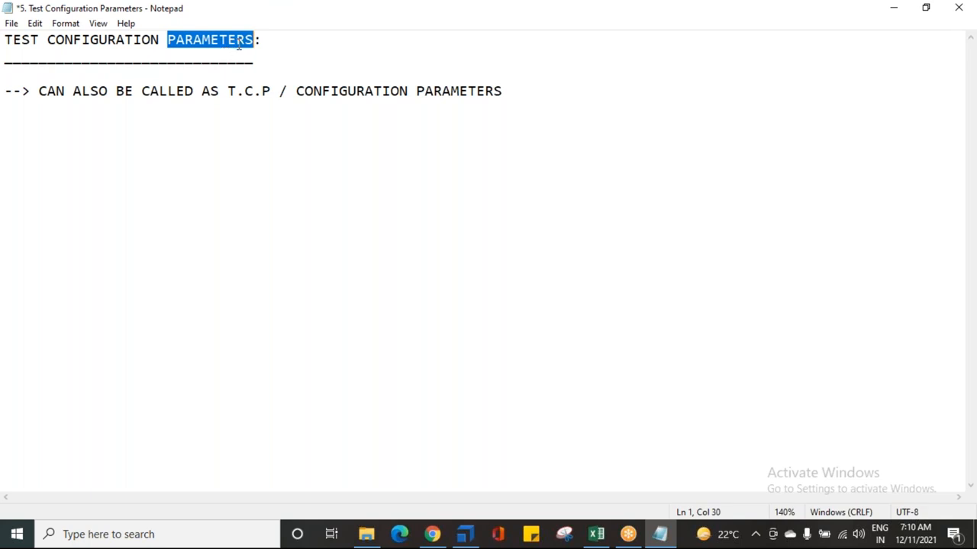
left_click(43, 40)
left_click_drag(47, 40, 159, 40)
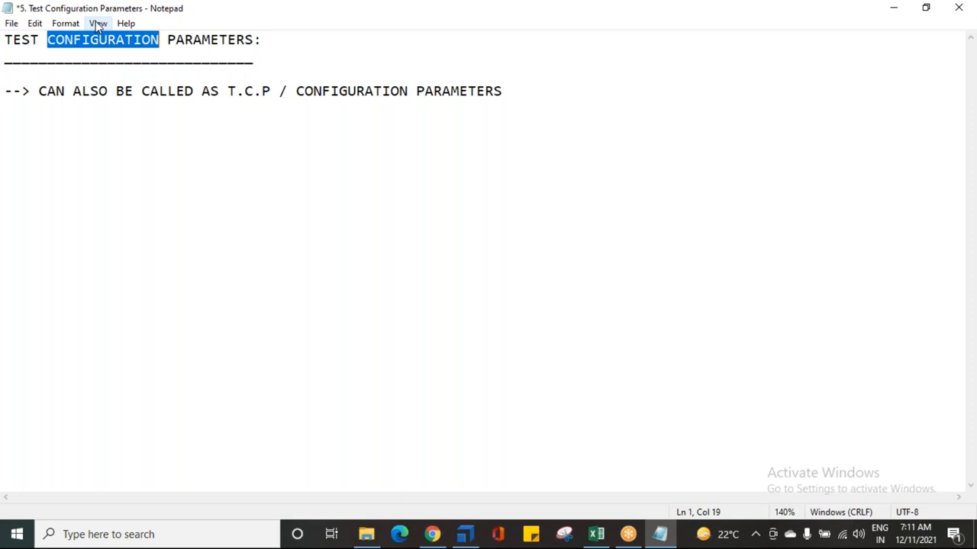
left_click(116, 127)
key("ctrl+s")
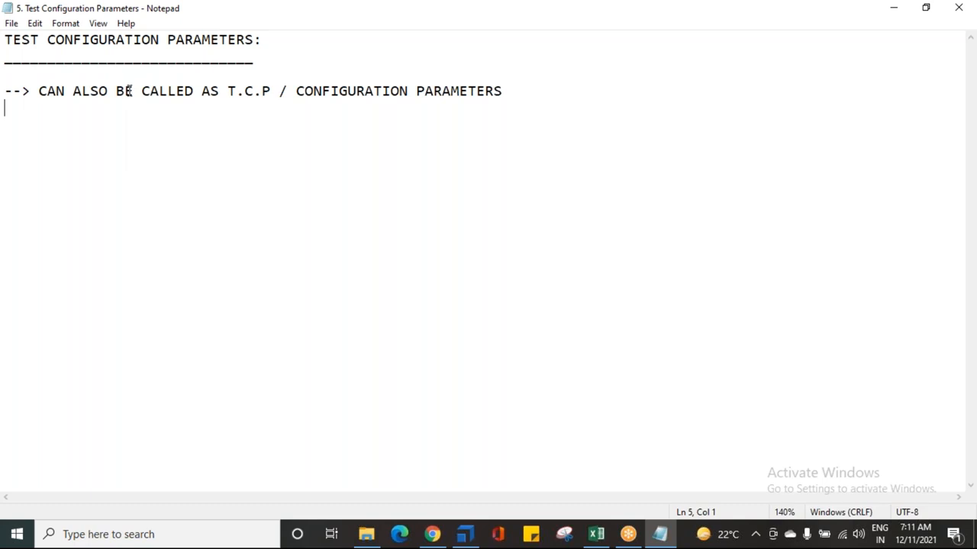
Step: Highlight the heading words TEST and PARAMETERS again and place the cursor at the end of the note
left_click_drag(11, 41, 41, 42)
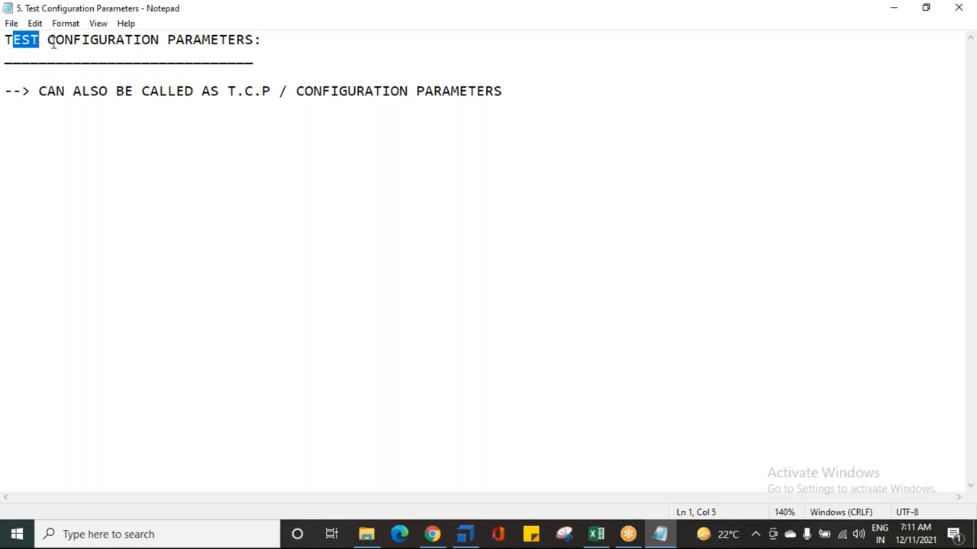
left_click_drag(167, 42, 253, 39)
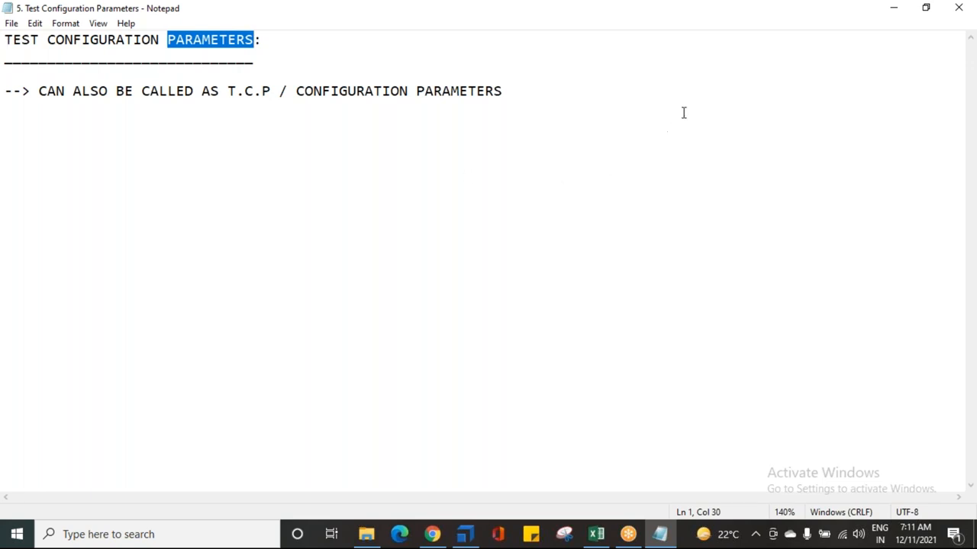
left_click(722, 98)
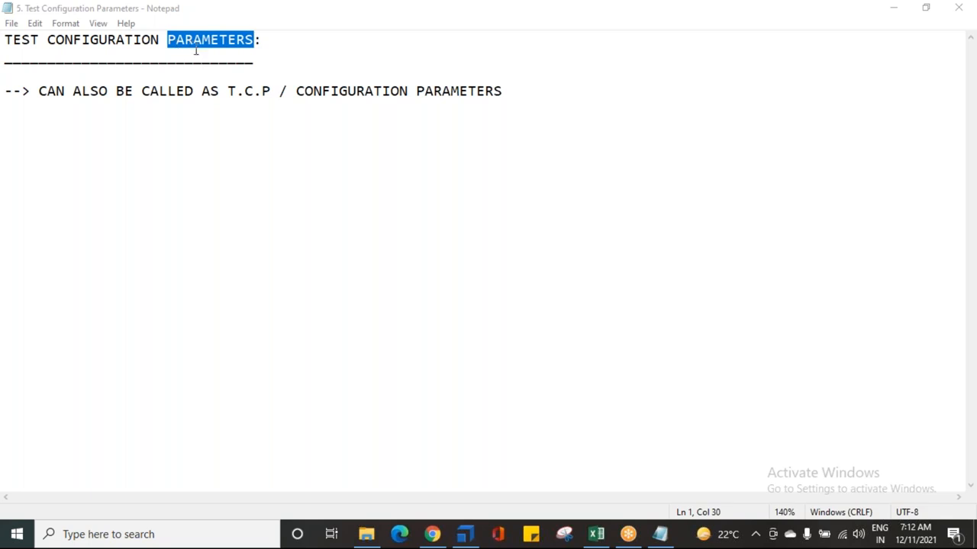
left_click_drag(42, 38, 5, 40)
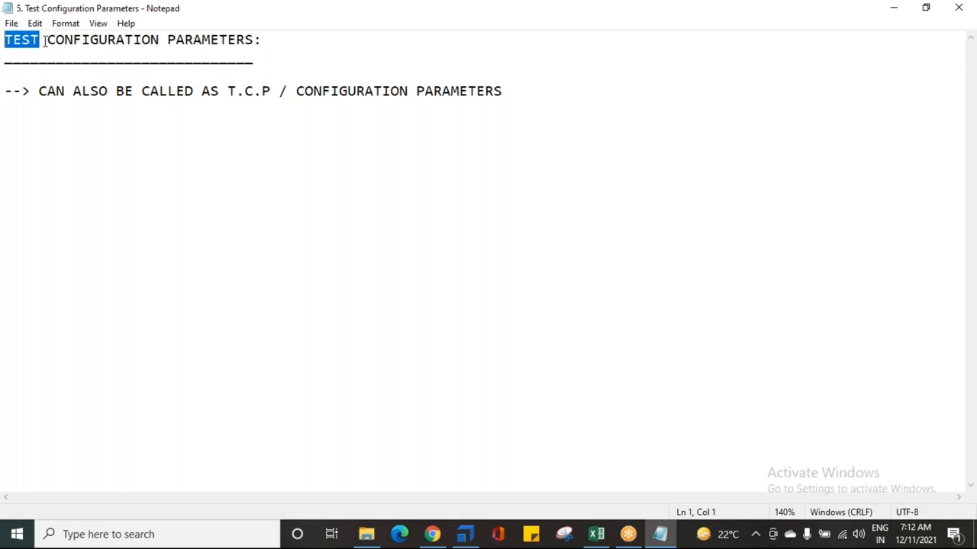
left_click(508, 92)
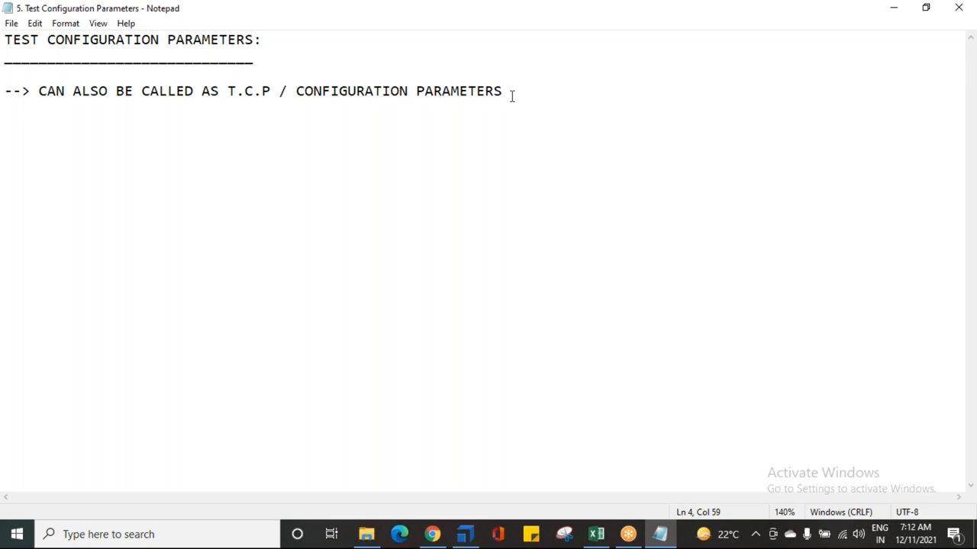
Step: Start a new note line: --> DEFINED AS CONFIGURING / SPECIFYING THE
key("Return")
type("-->")
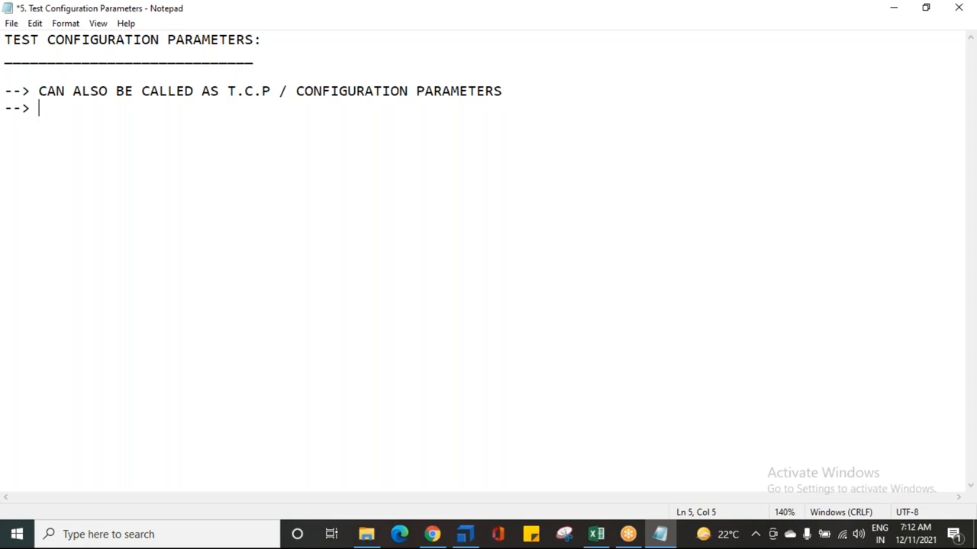
type("DEFINED AS CONFIGURING / SPECIFIY")
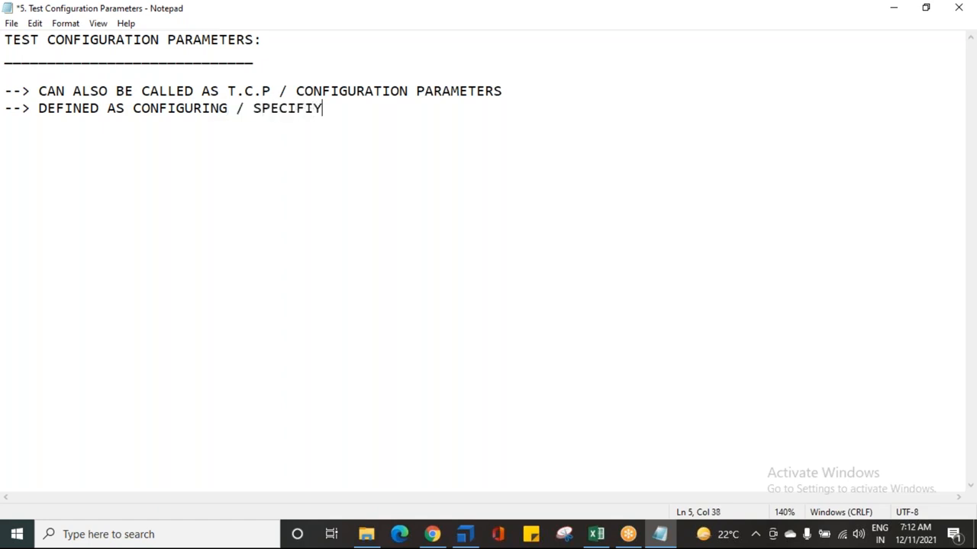
key("BackSpace")
key("BackSpace")
type("YING THE")
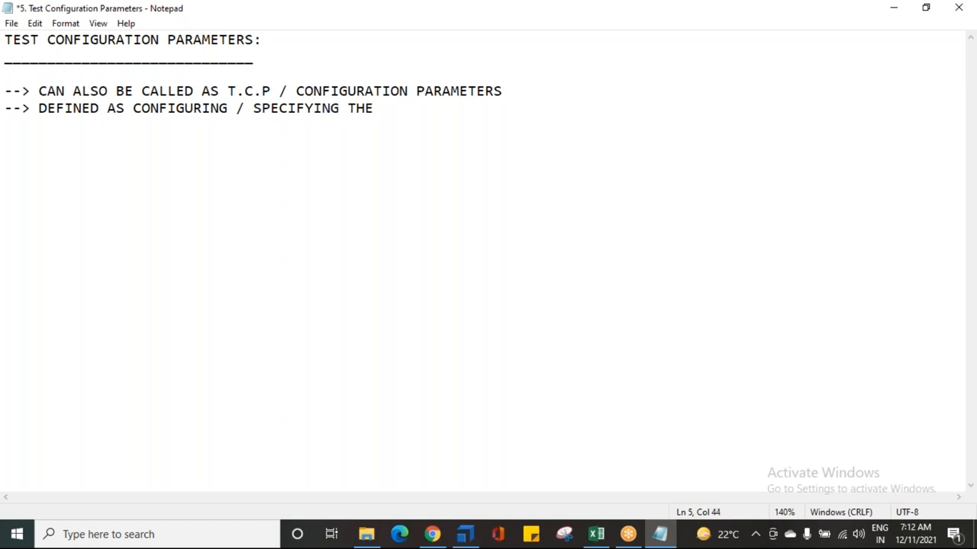
type(" TEST CASES WITH A SPECIFIC SET OF CALUES / INPUTS/ DATA")
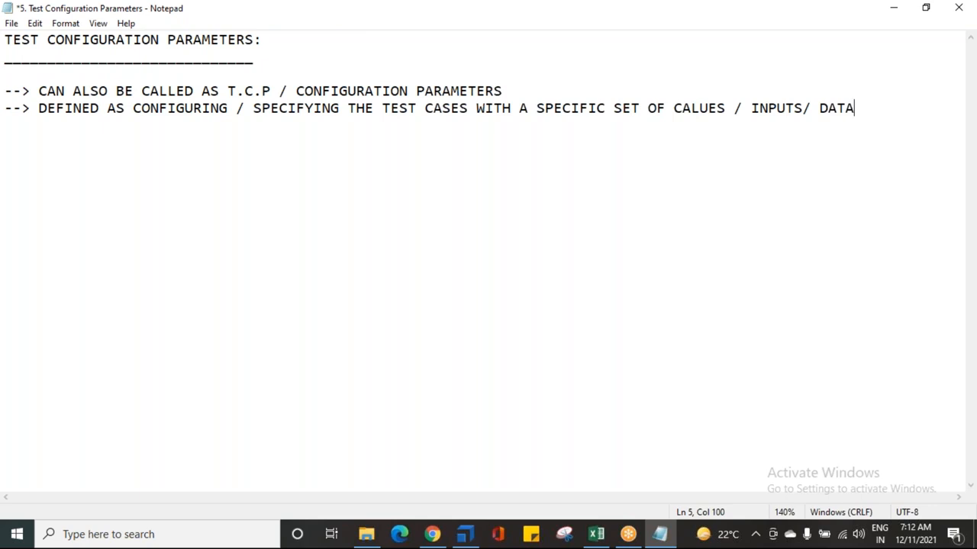
Step: Continue the line with TEST CASES WITH A SPECIFIC SET OF CALUES / INPUTS/ DATA and start a new line
key("Return")
Step: Correct CALUES to VALUES, end the definition with a period, add blank lines and save the file
left_click(732, 62)
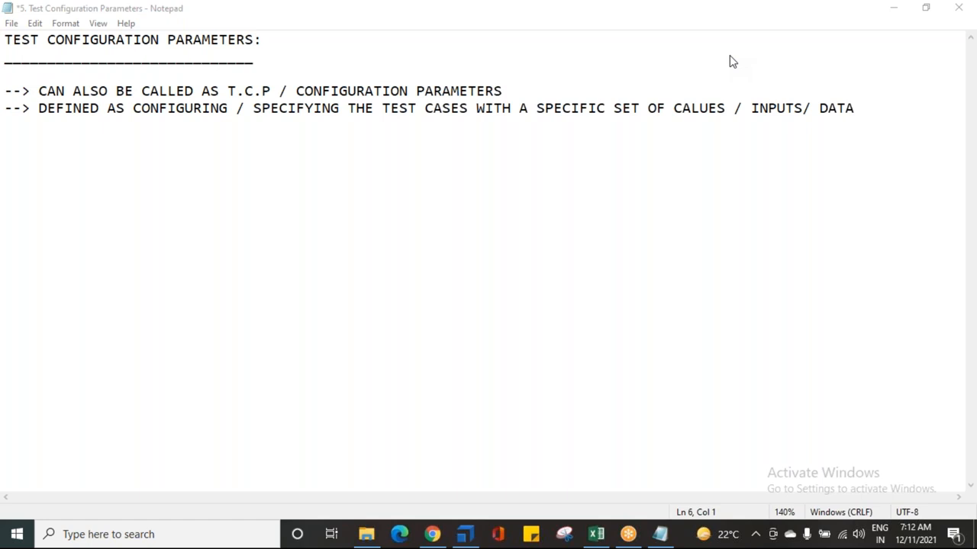
left_click(682, 108)
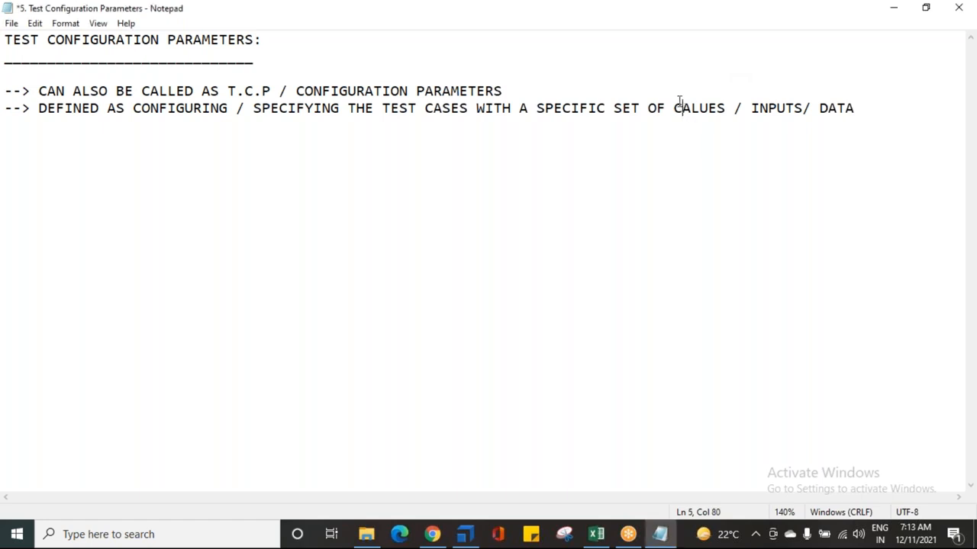
key("BackSpace")
type("V")
left_click(885, 101)
type(".")
key("Return")
key("Return")
key("Return")
key("ctrl+s")
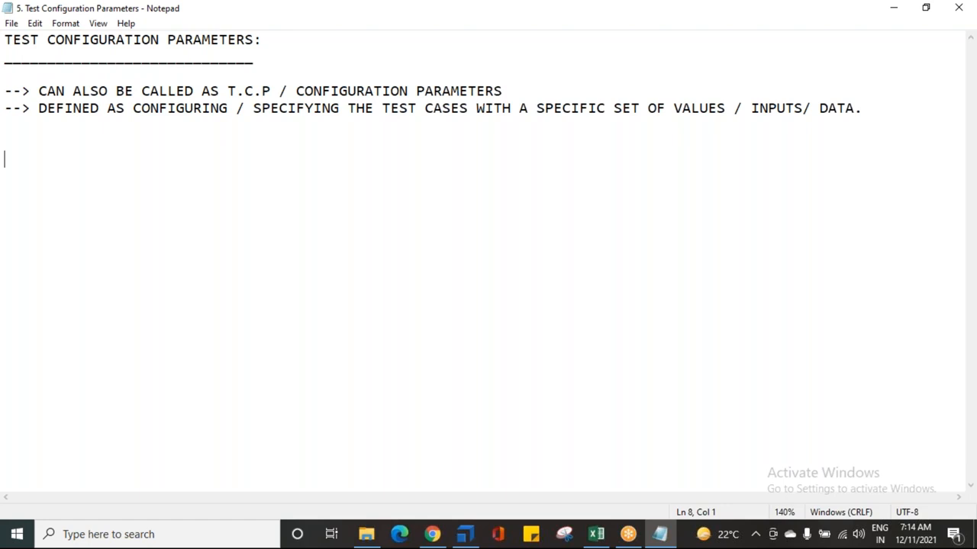
Step: Add the numbered item 1. BROWSER RELATED INFO and start a new line
type("1")
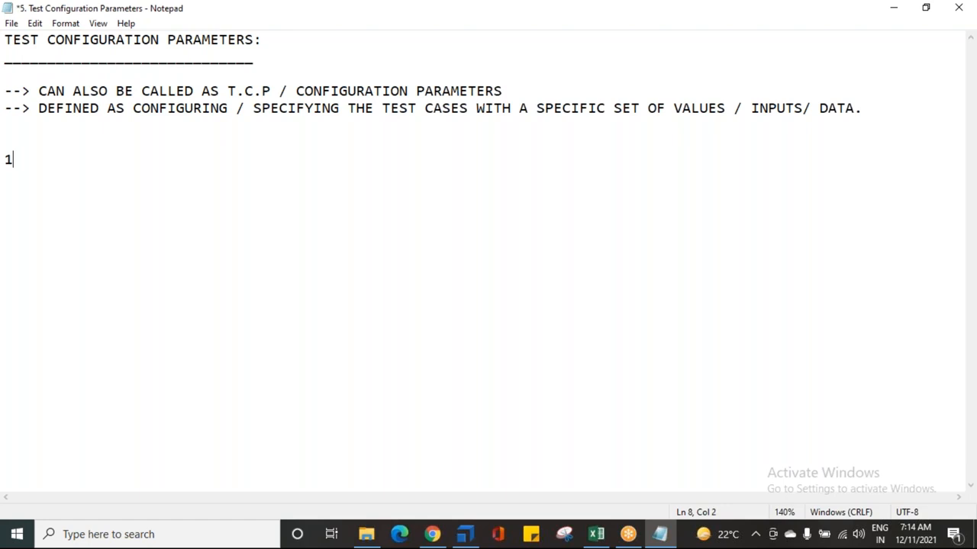
type(". BROWSER RE;ATED")
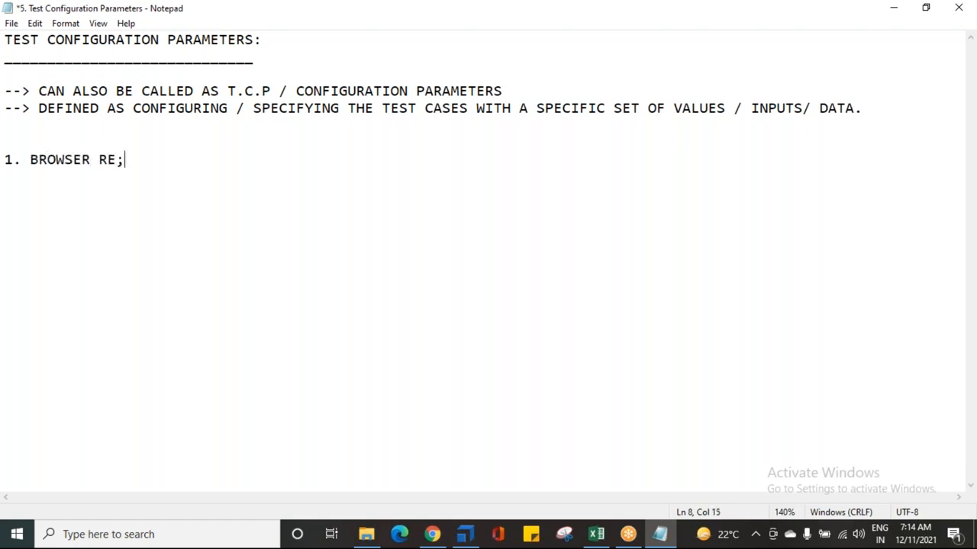
key("BackSpace")
key("BackSpace")
key("BackSpace")
key("BackSpace")
key("BackSpace")
type("LATED INFO")
key("Return")
Step: Add the numbered item 2. SYNCHRONISATION RELATED INFO, correcting typos along the way
type("2")
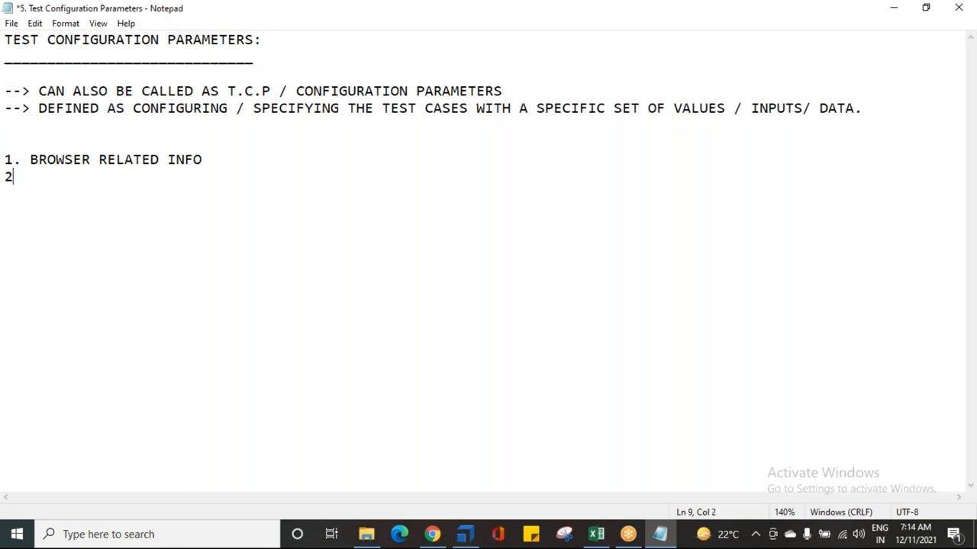
type(". SYNCHRONISATION RE;ATE")
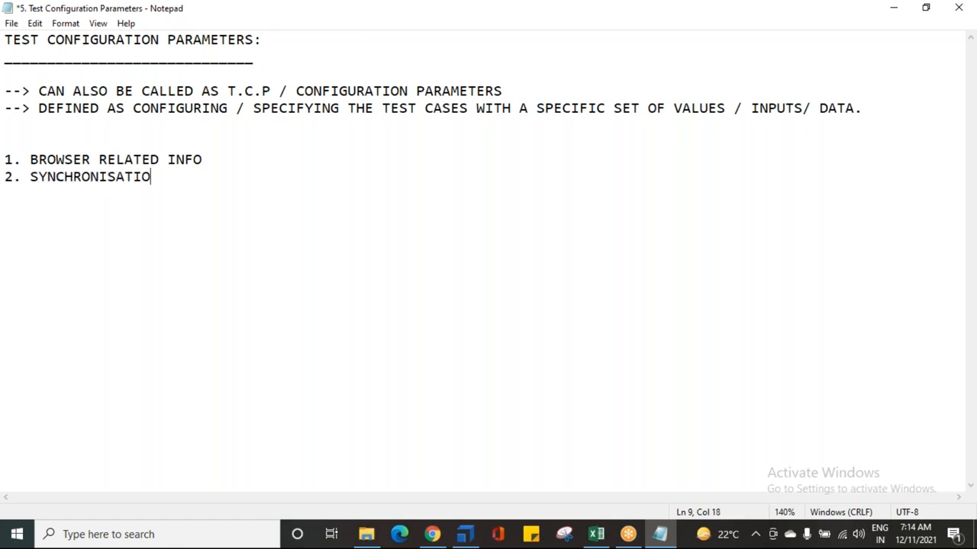
key("BackSpace")
key("BackSpace")
key("BackSpace")
key("BackSpace")
type("LEATED")
key("BackSpace")
key("BackSpace")
key("BackSpace")
key("BackSpace")
key("BackSpace")
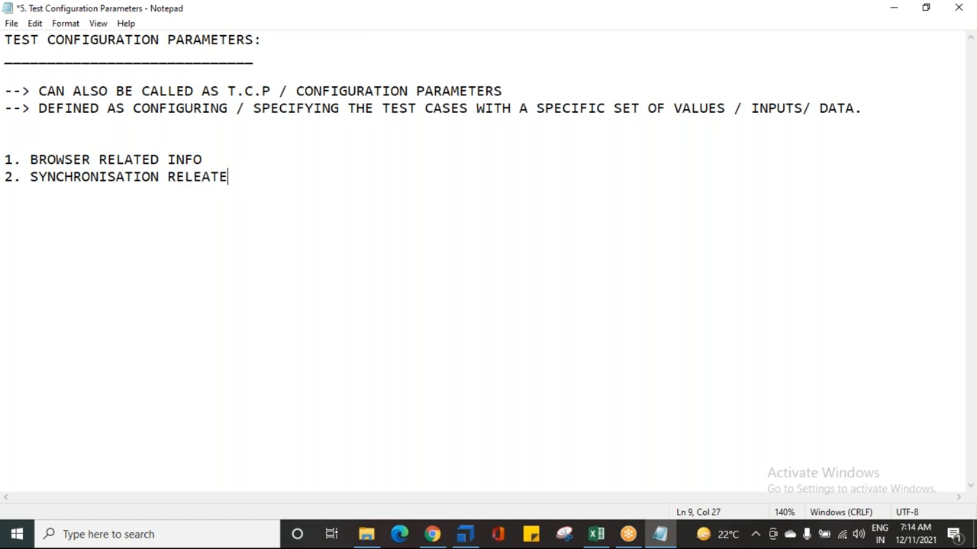
type("ATED INFO")
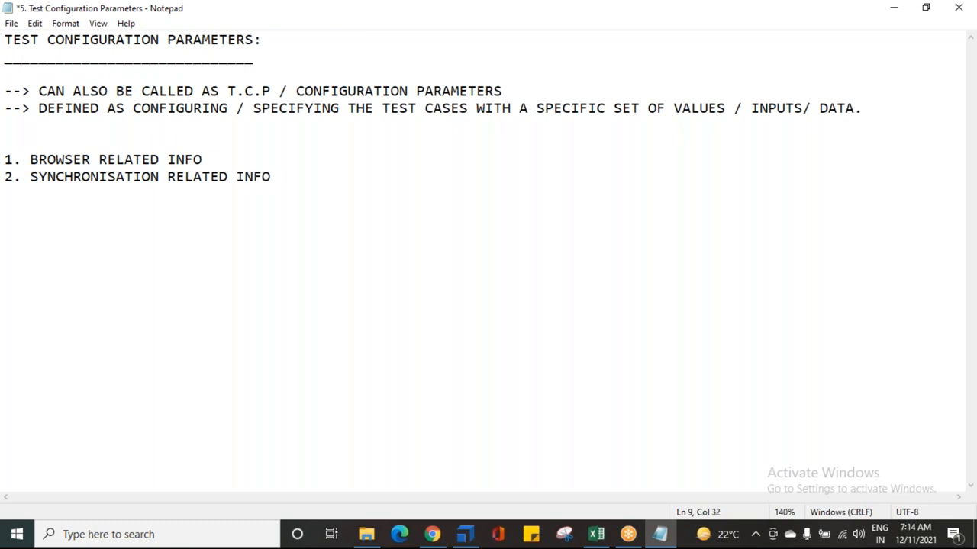
Step: Add the item 3. SCREEN SHOT RELATED INFO on a new line and start another line
key("Return")
type("3. SCREEN SHOT RELATED INFO")
key("Return")
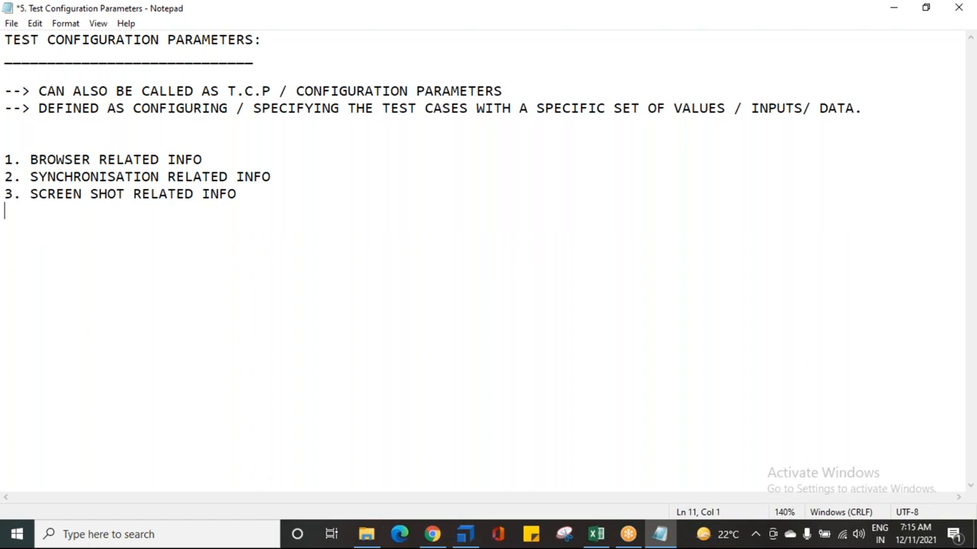
Step: Add the item 4. NORMAL / GENERIC DATA INFO and save the notes file
type("4. NORMAL / GENERIC DATA INFO")
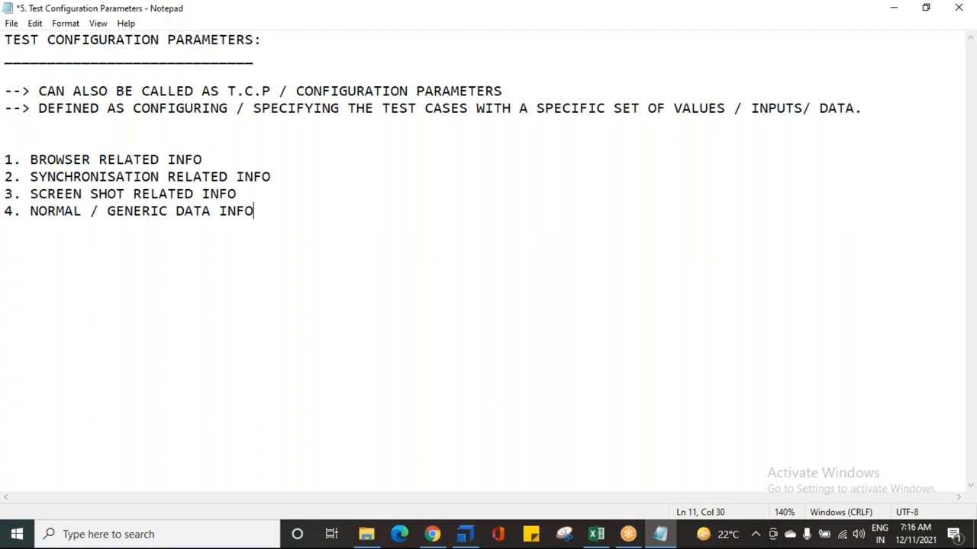
key("ctrl+s")
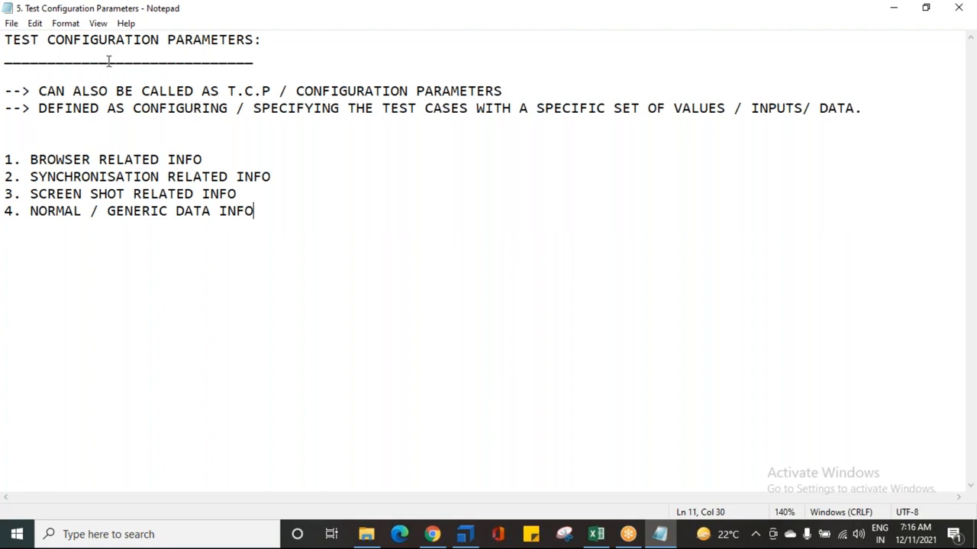
key("alt+Tab")
key("Tab")
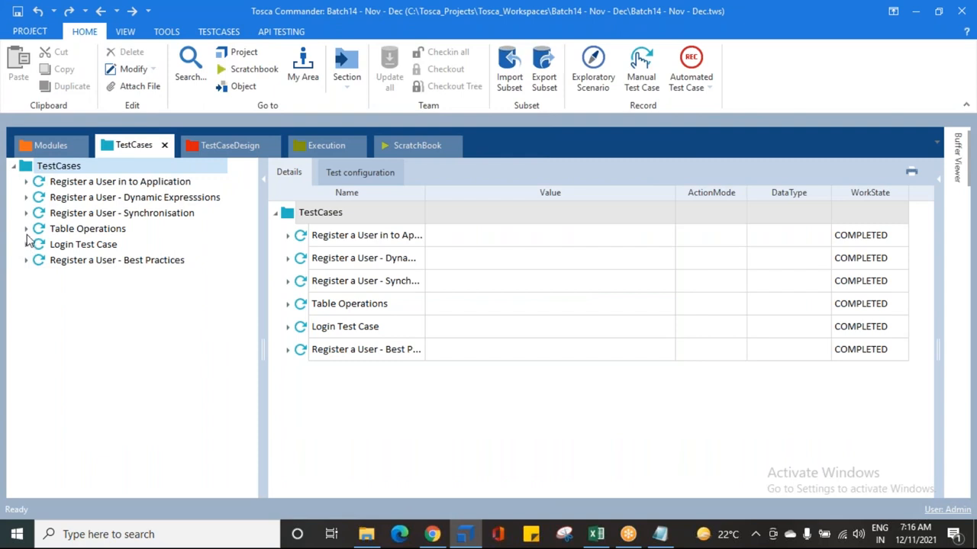
key("alt+Tab")
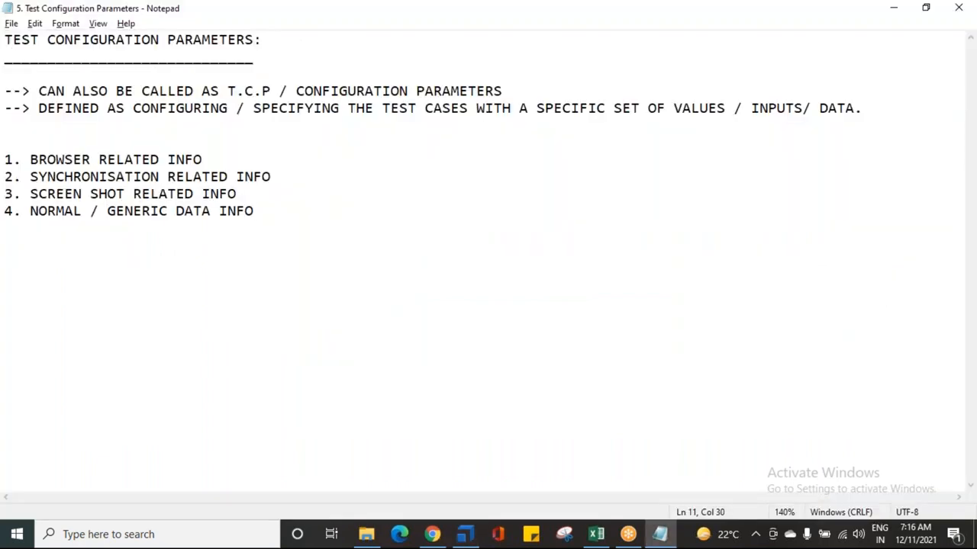
Step: Add two blank lines below the numbered list
left_click(41, 239)
key("Return")
key("Return")
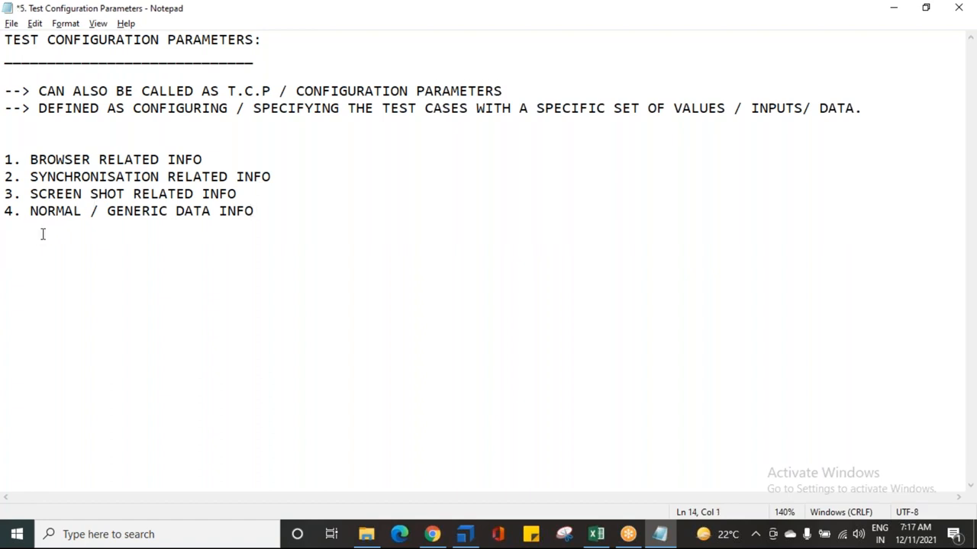
left_click(45, 40)
left_click_drag(6, 44, 203, 39)
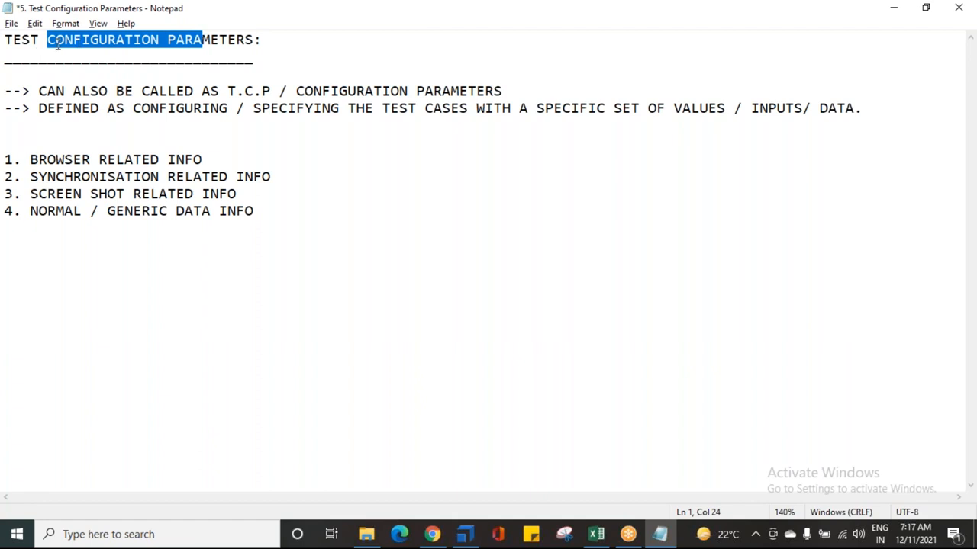
double_click(26, 38)
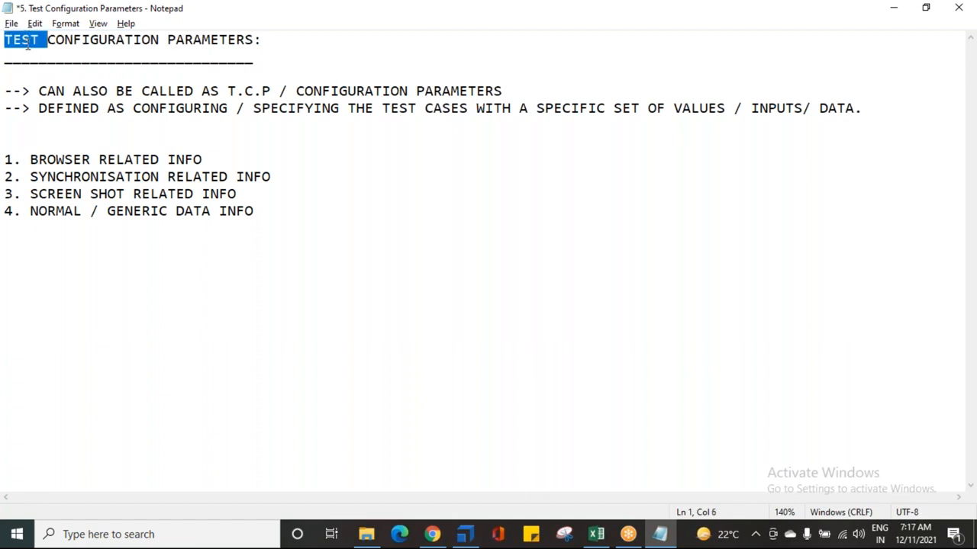
key("alt+Tab")
left_click(80, 200)
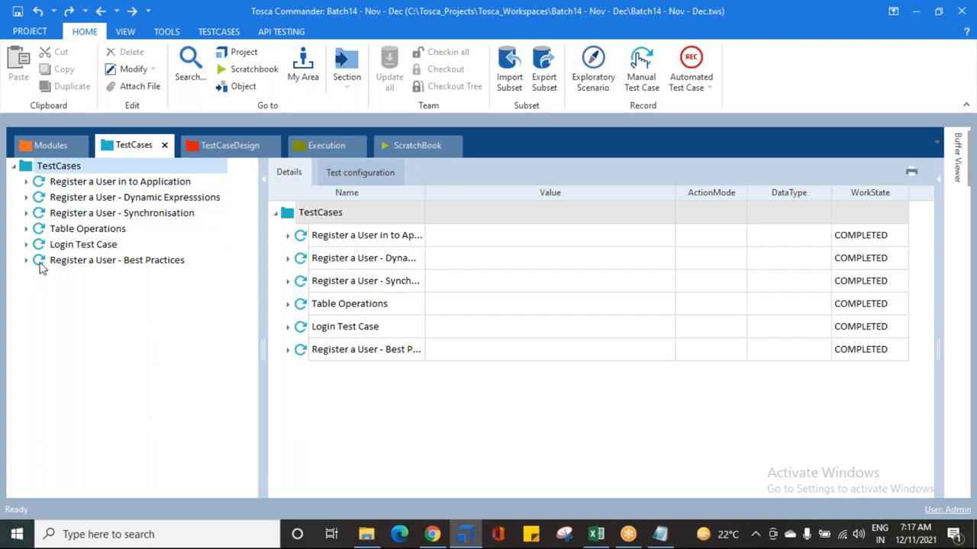
key("alt+Tab")
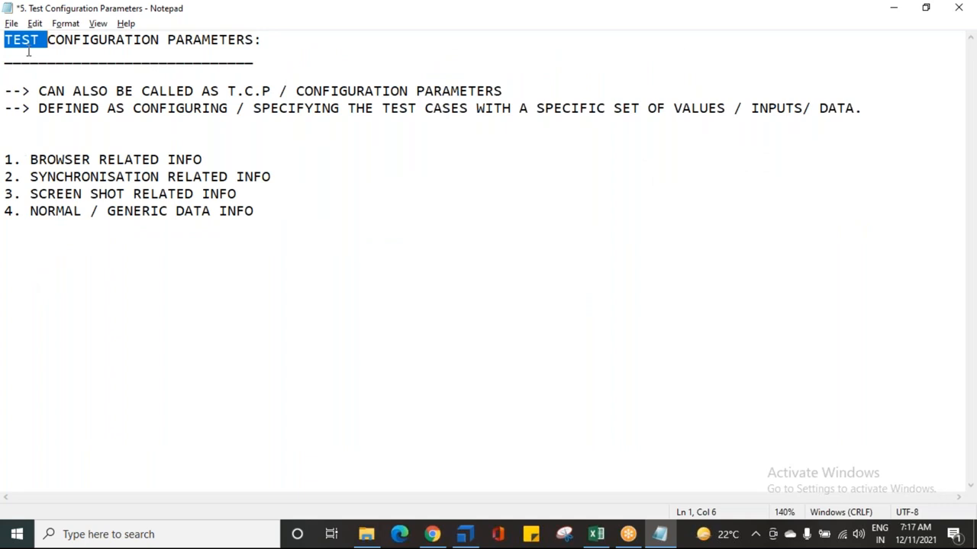
key("alt+Tab")
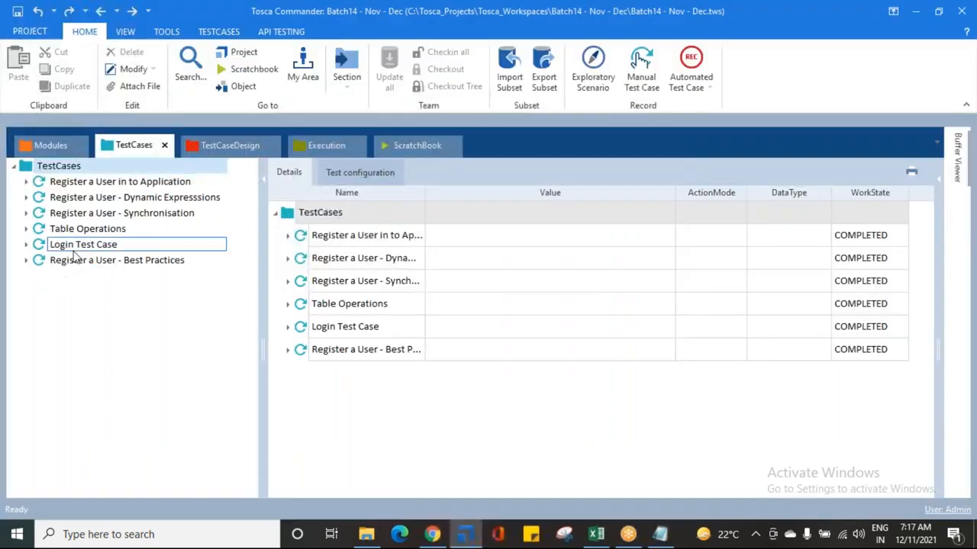
Step: Copy the Register a User - Best Practices test case into TestCases and rename the copy Register a User - TCP
left_click(76, 262)
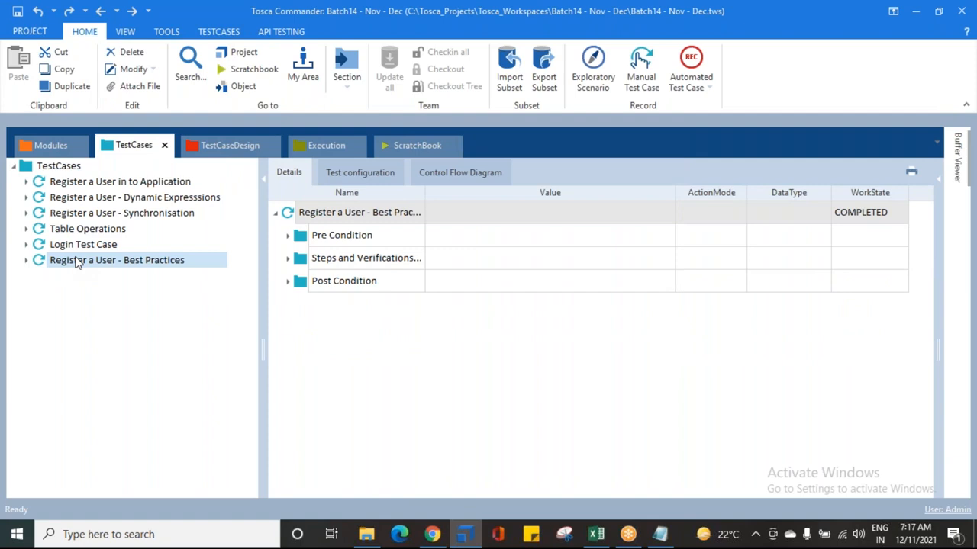
left_click(42, 166)
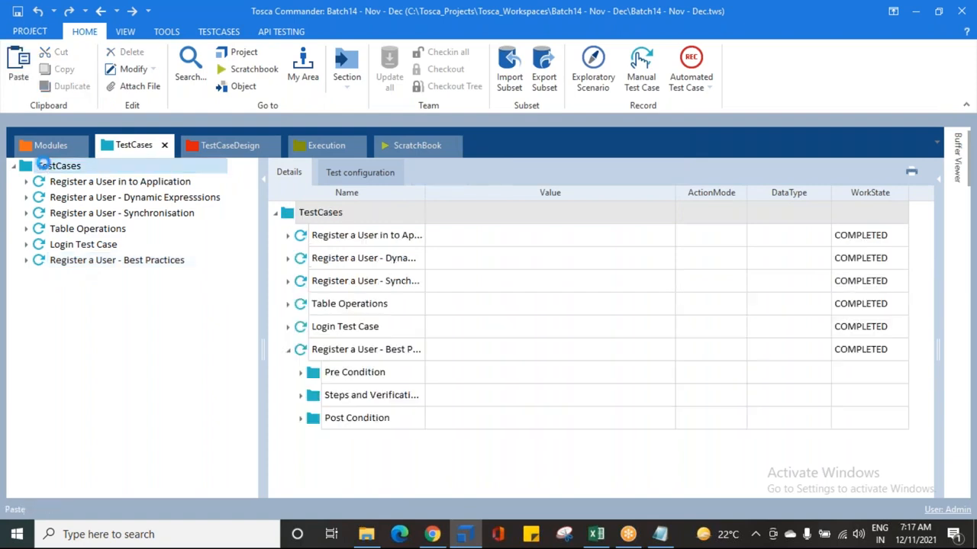
left_click(99, 280)
left_click(99, 280)
left_click_drag(211, 277, 132, 267)
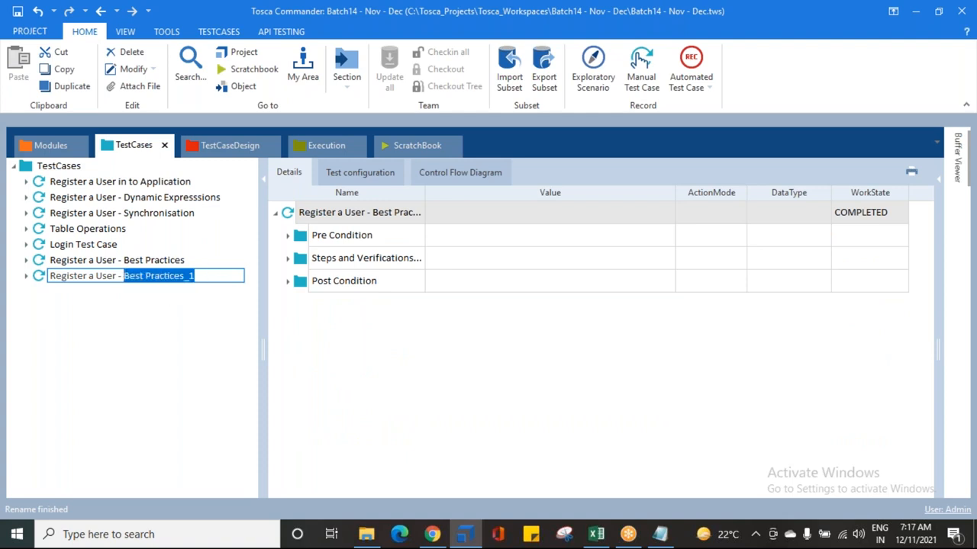
type("TCP")
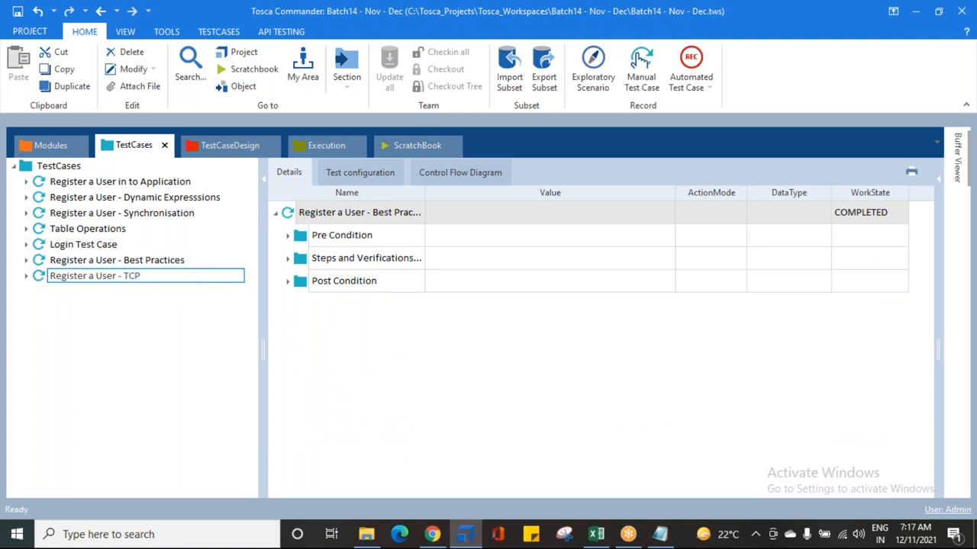
key("Return")
Step: Rename the copied test case to TEST CONFIGURATION PARAMETERS
left_click(103, 281)
key("F2")
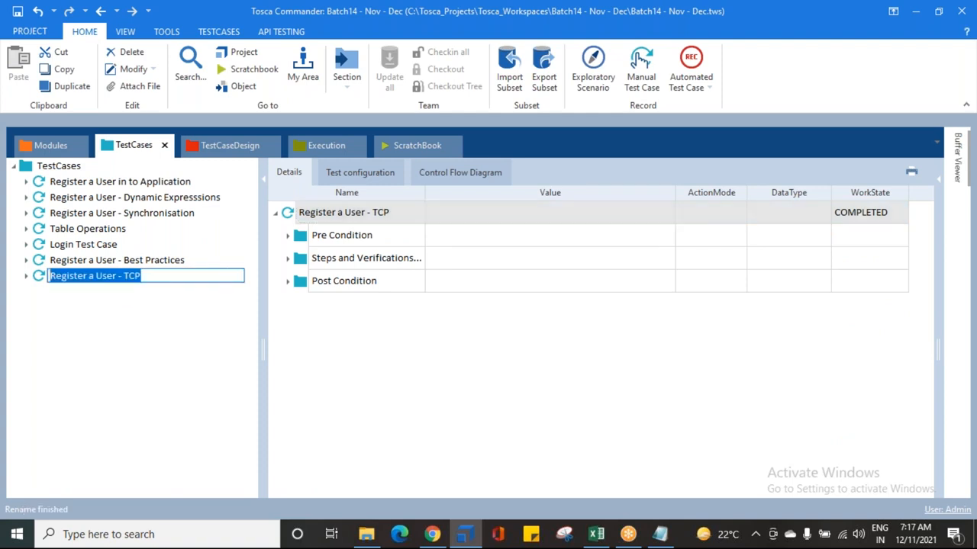
type("TEST CO")
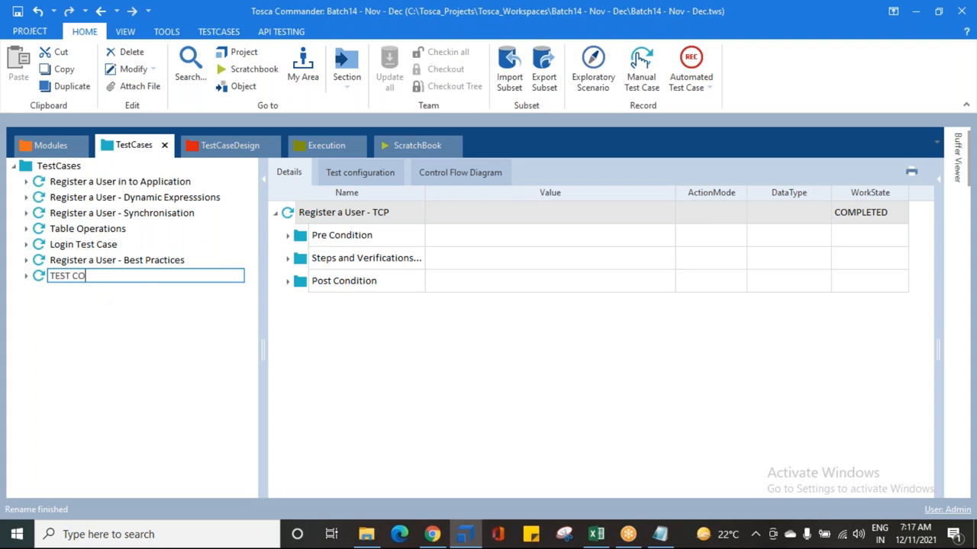
type("NFIGURATION PARAMETERS")
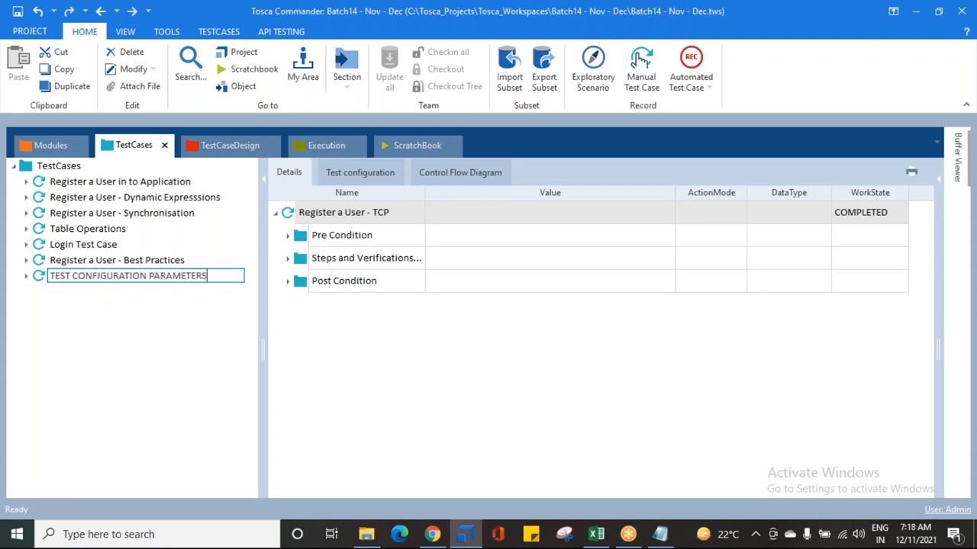
key("Return")
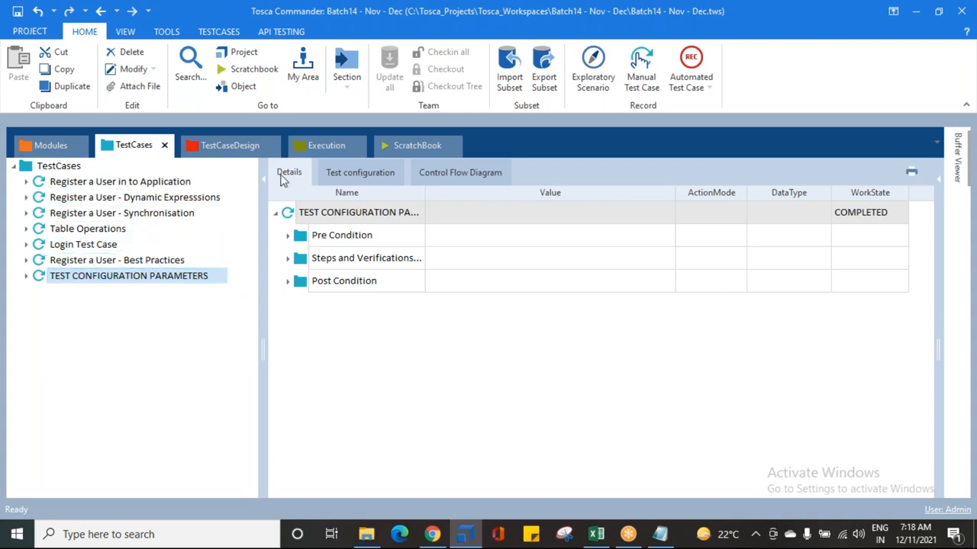
Step: Expand the new test case's steps and view its Test configuration and Control Flow Diagram tabs
left_click(26, 277)
left_click(41, 309)
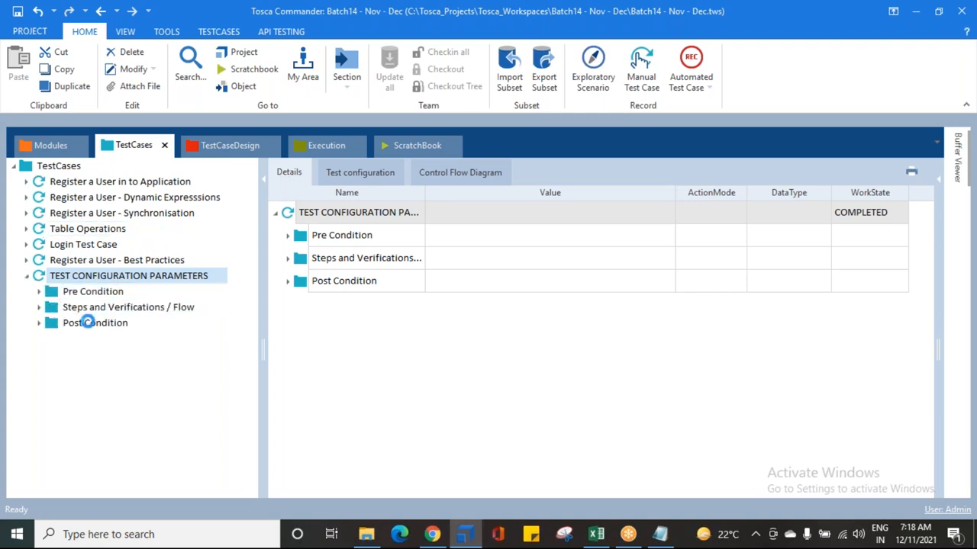
left_click(92, 323)
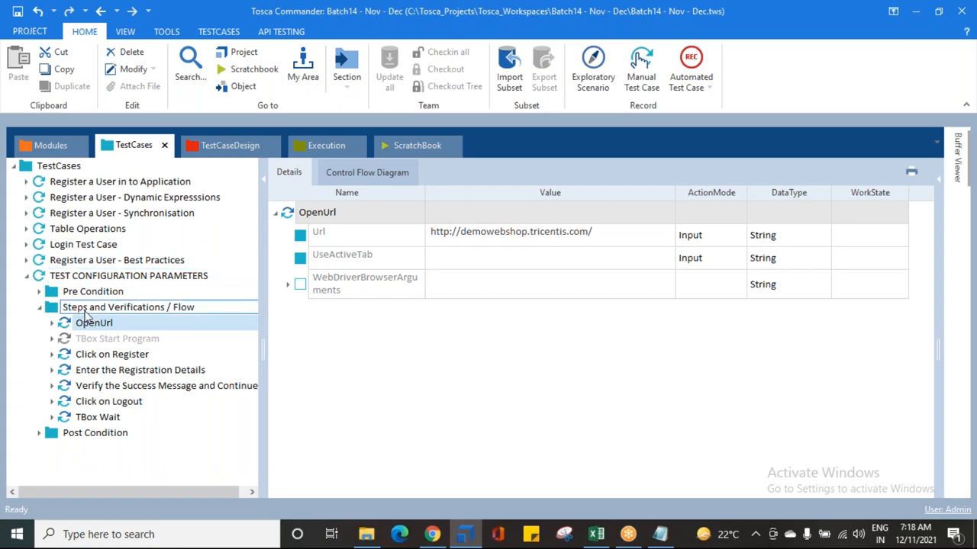
left_click(51, 279)
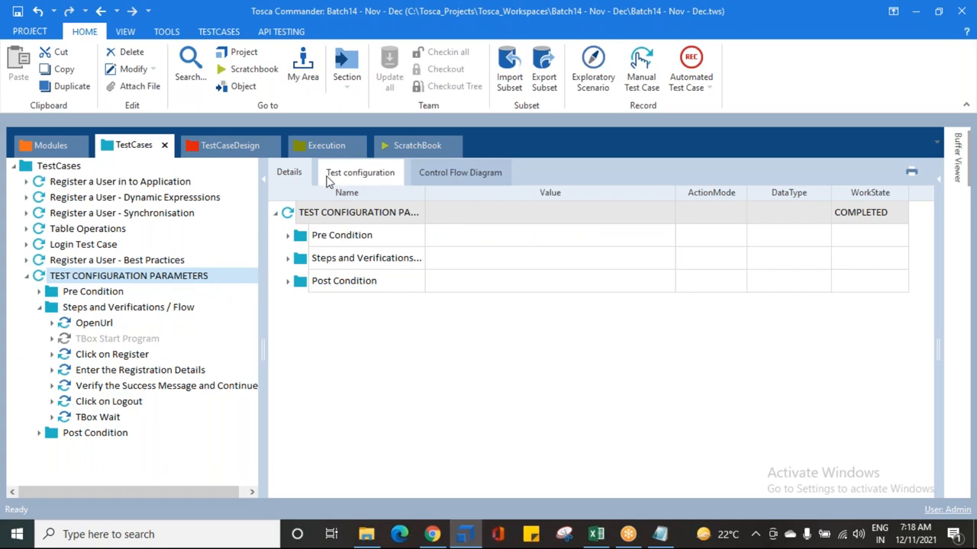
left_click(370, 174)
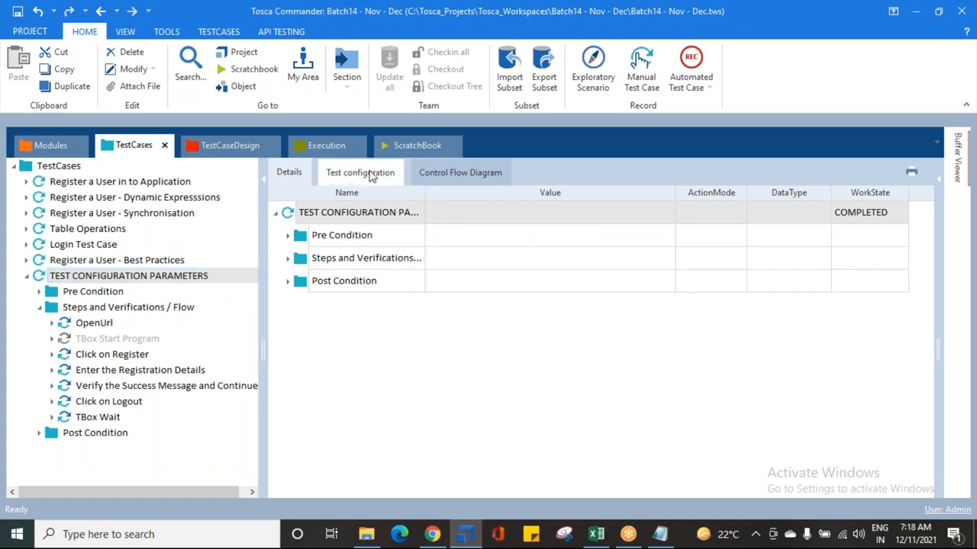
left_click(448, 174)
scroll(373, 321, "down", 1)
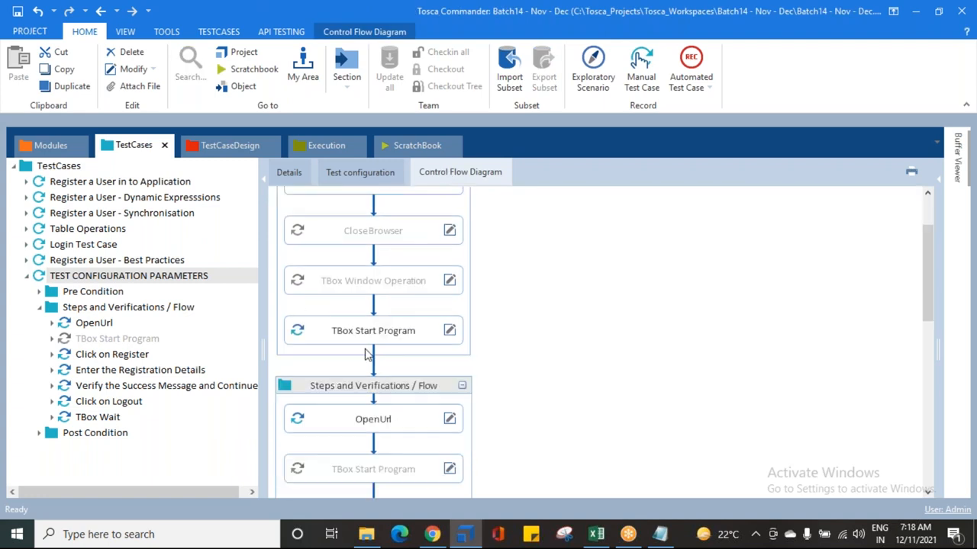
scroll(367, 327, "down", 6)
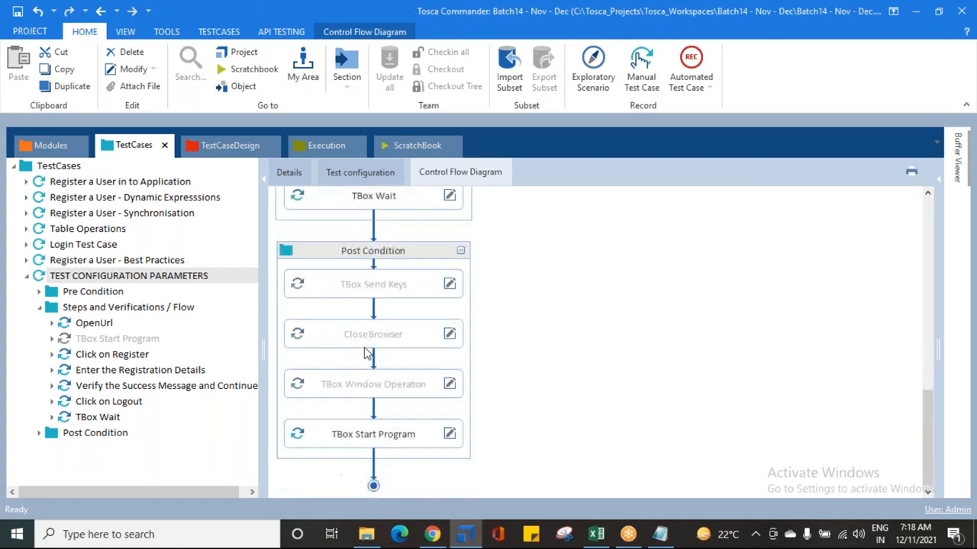
scroll(363, 353, "up", 7)
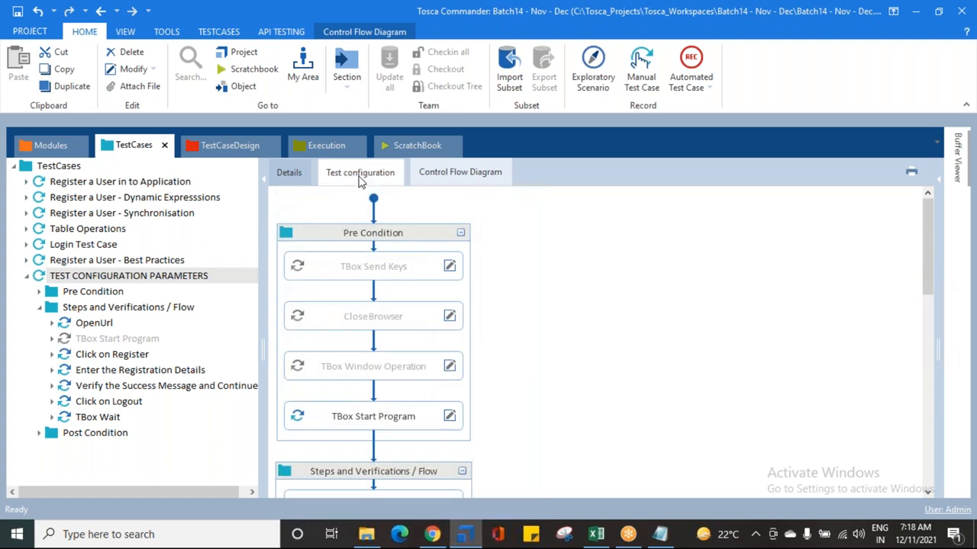
Step: Switch between the Details, Test configuration and Control Flow Diagram views of the test case and its OpenUrl step
left_click(279, 177)
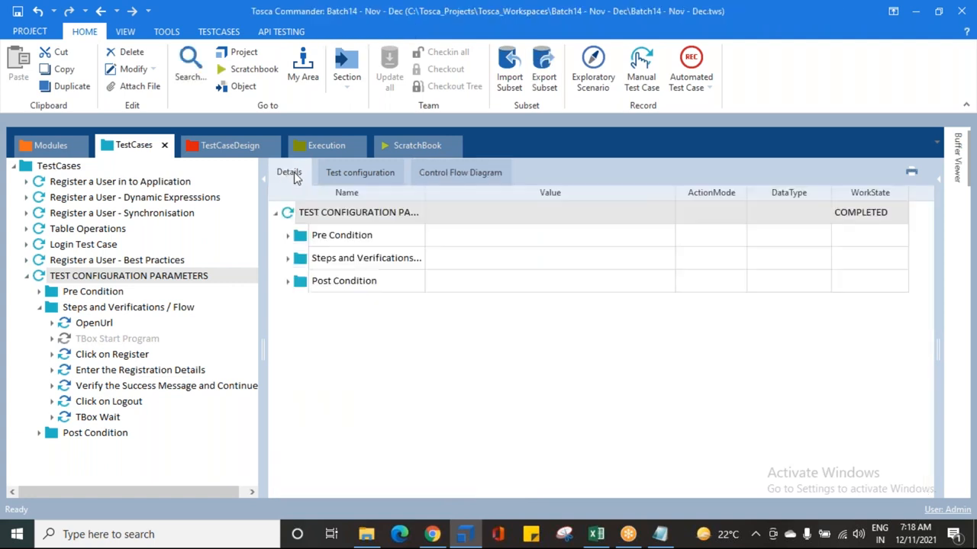
left_click(353, 176)
left_click(440, 173)
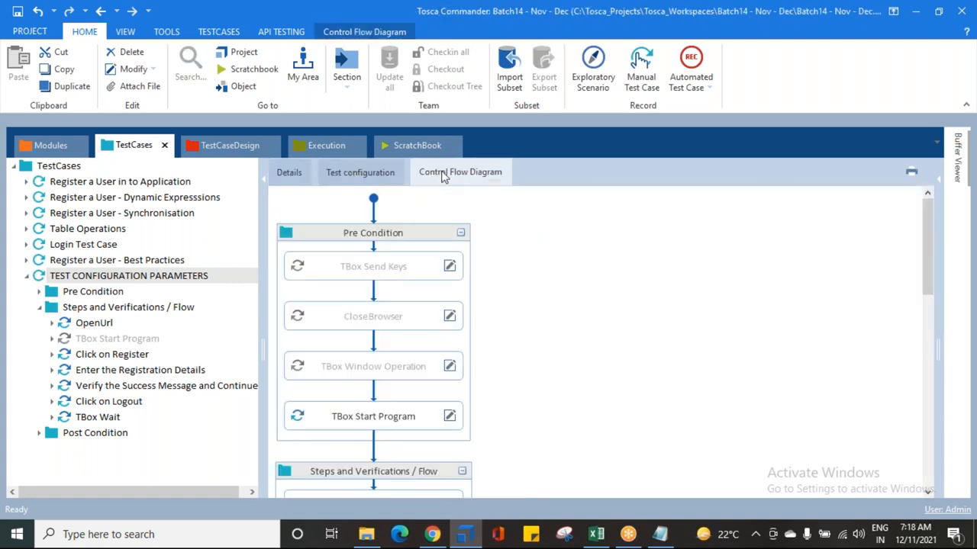
left_click(361, 181)
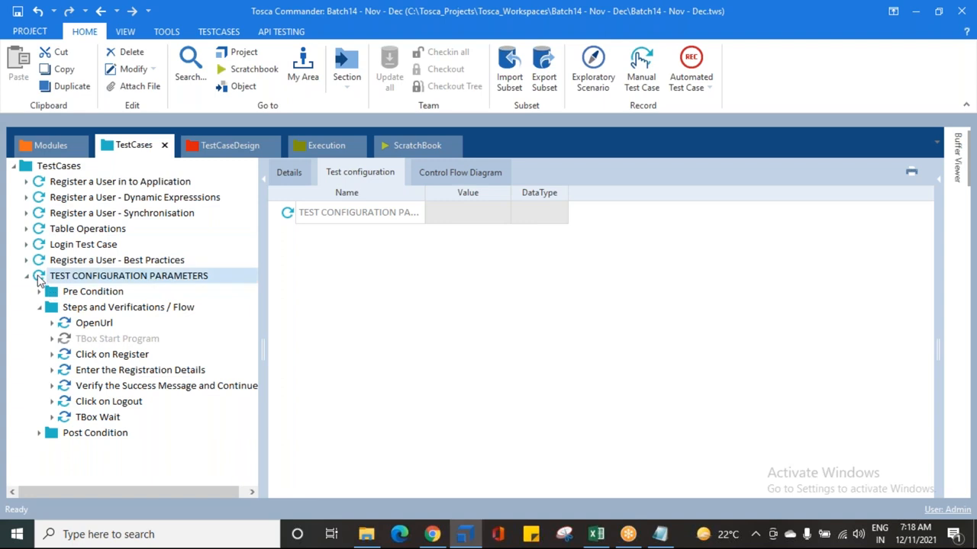
left_click(96, 324)
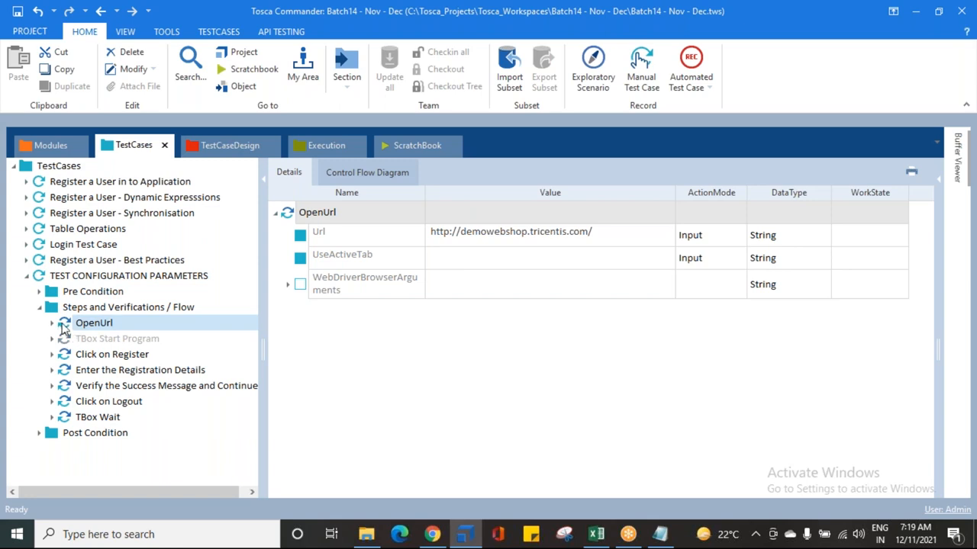
left_click(362, 177)
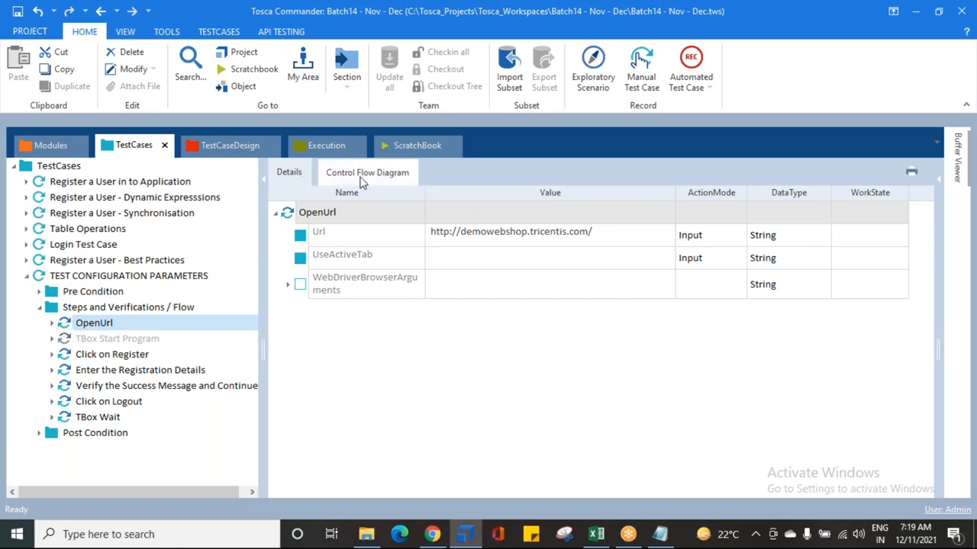
Step: Browse the copied test case's OpenUrl and Click on Register steps and its Steps and Verifications / Flow folder in the details pane
left_click(111, 355)
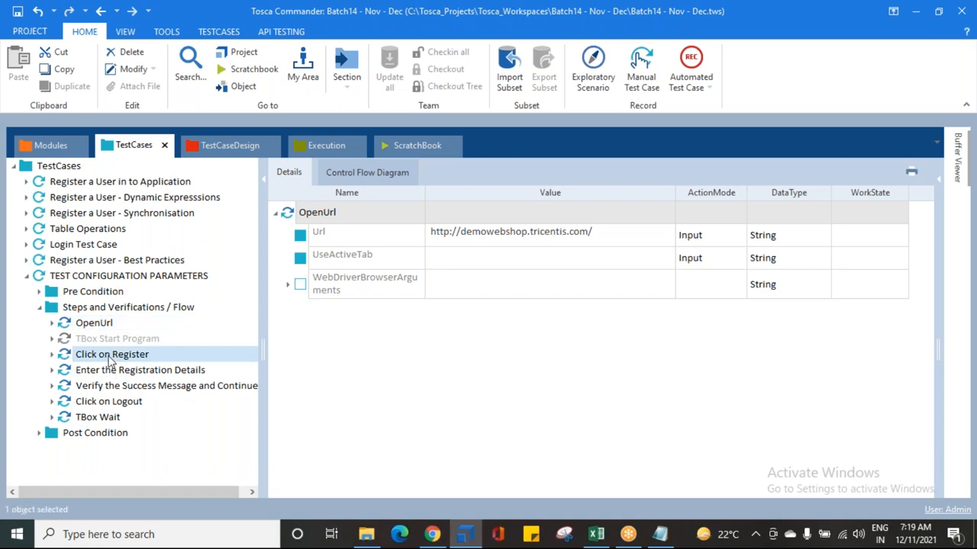
left_click(126, 308)
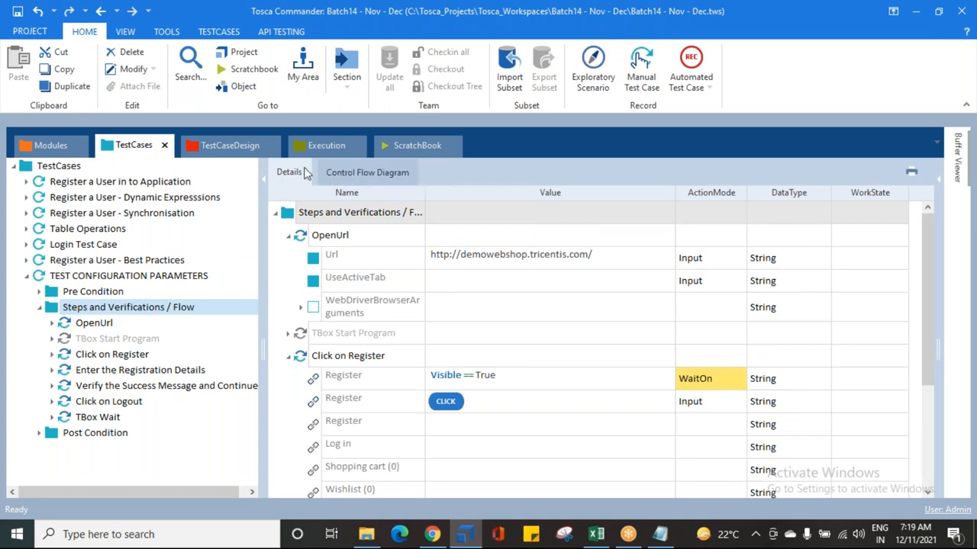
left_click(95, 327)
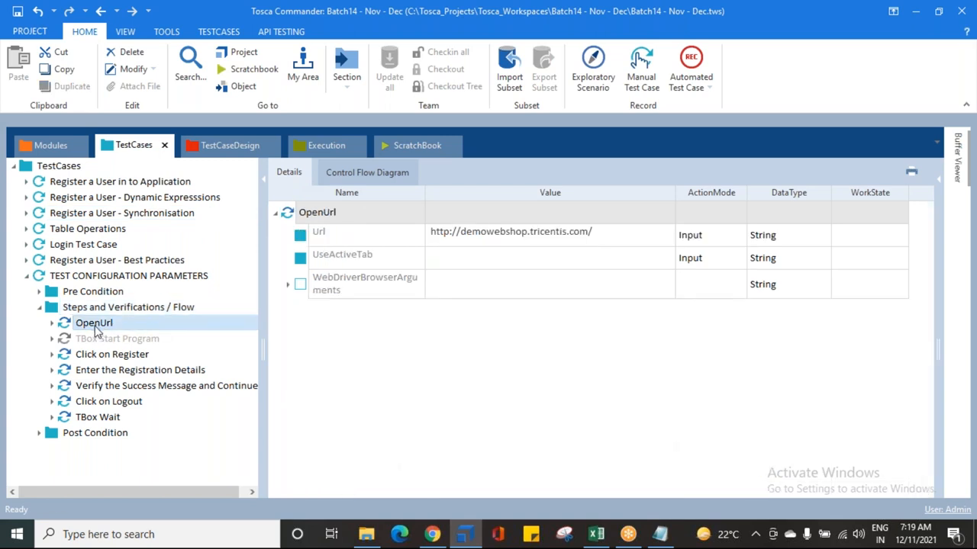
left_click(127, 312)
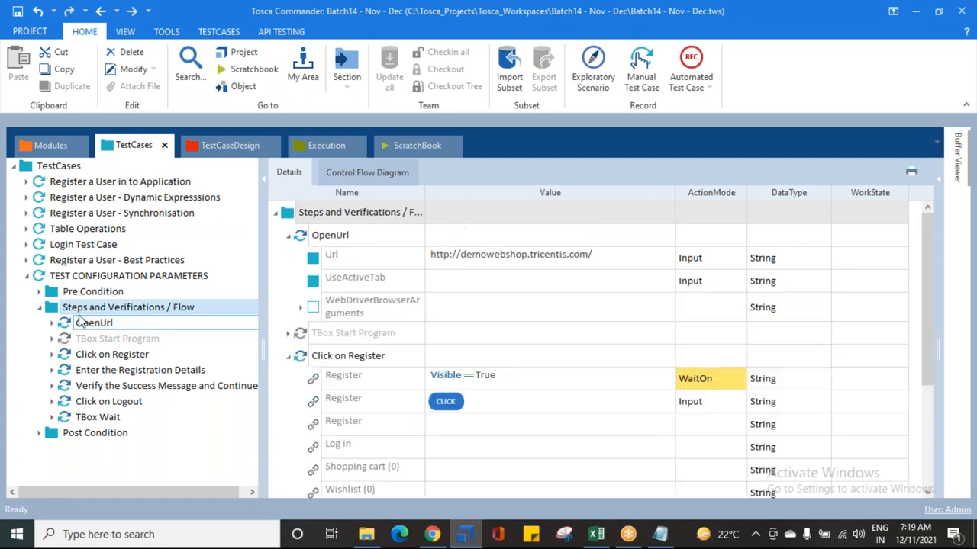
left_click(342, 175)
left_click(303, 177)
left_click(316, 181)
left_click(291, 180)
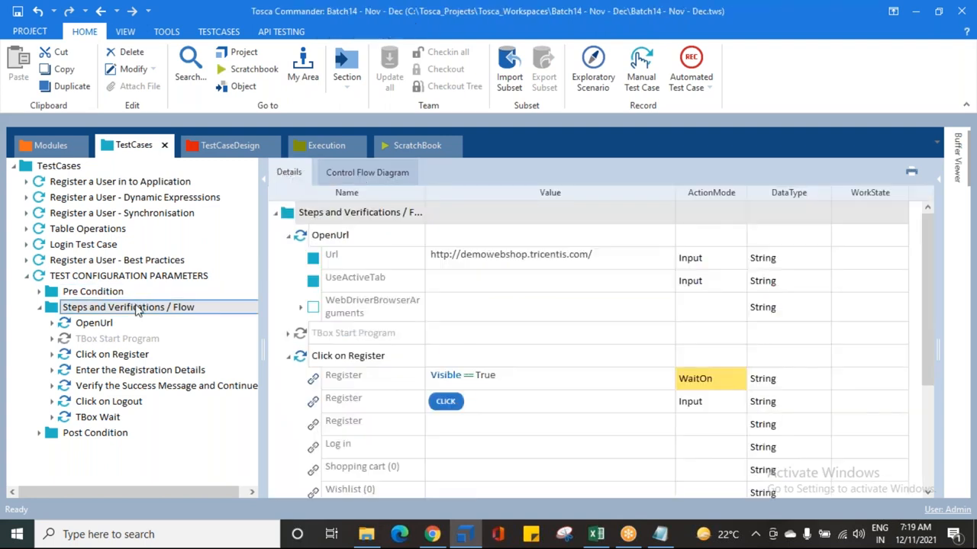
left_click(99, 276)
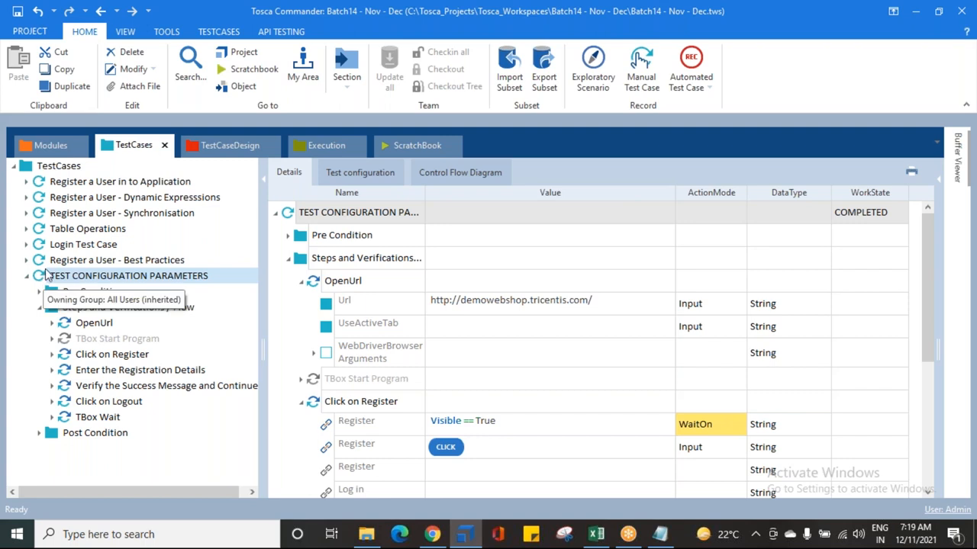
Step: Compare the TestCases root, Pre Condition and Steps and Verifications / Flow folders of the copied test case in the details pane
left_click(27, 169)
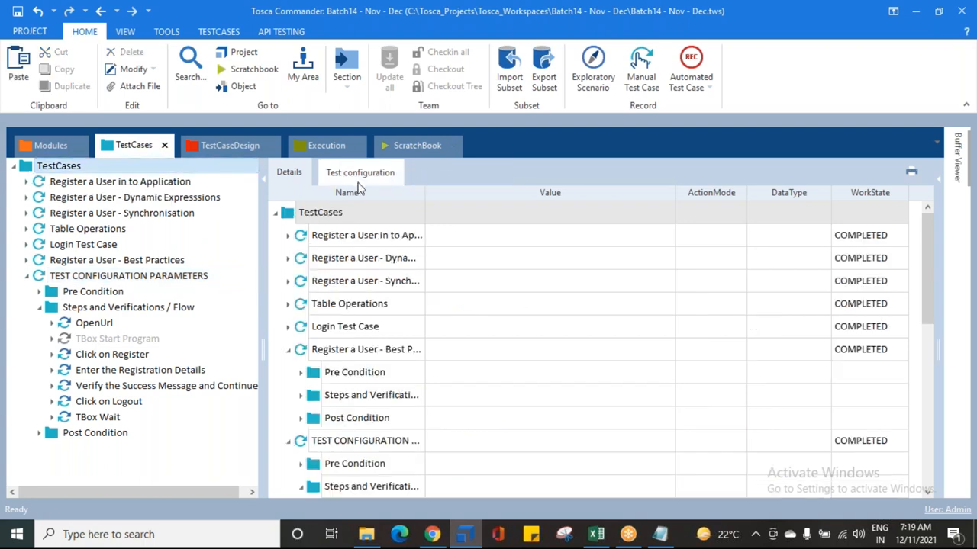
left_click(81, 295)
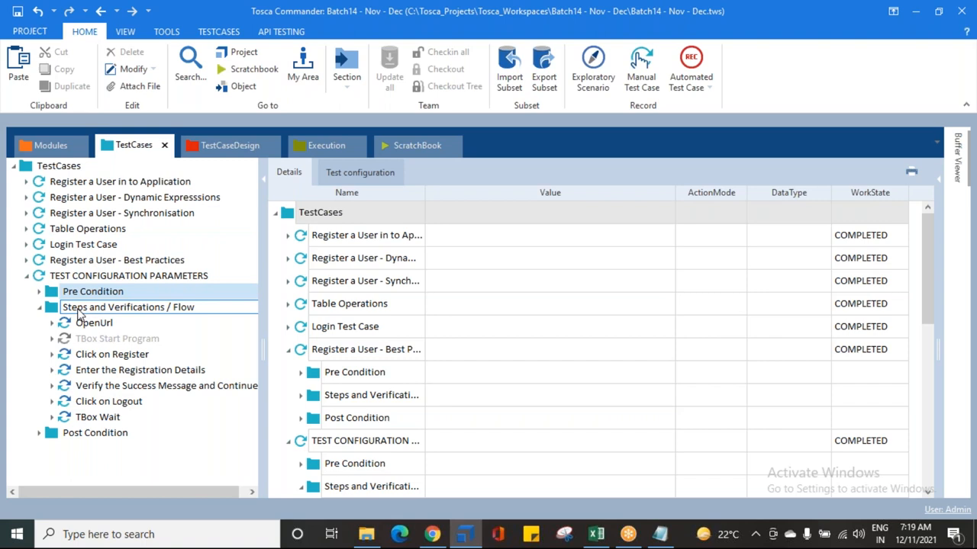
left_click(80, 312)
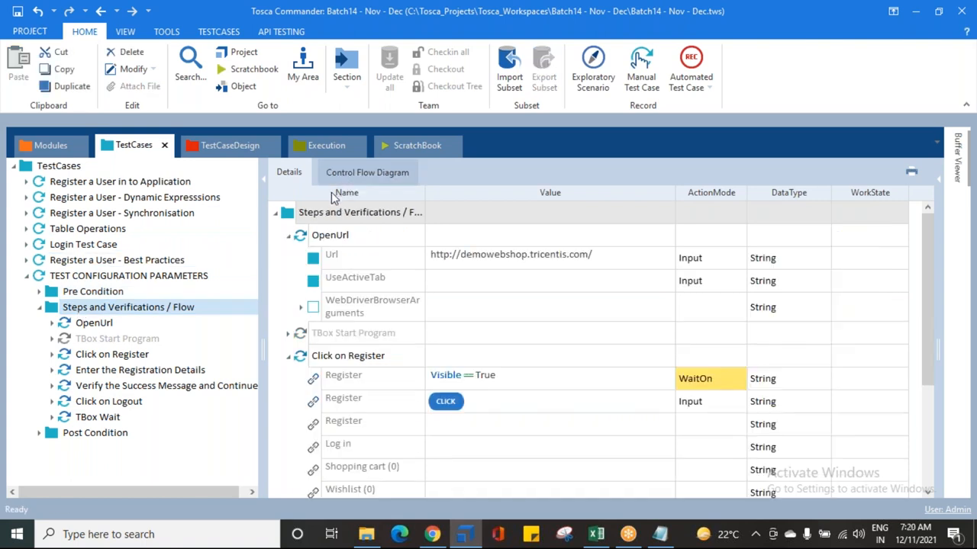
left_click(90, 294)
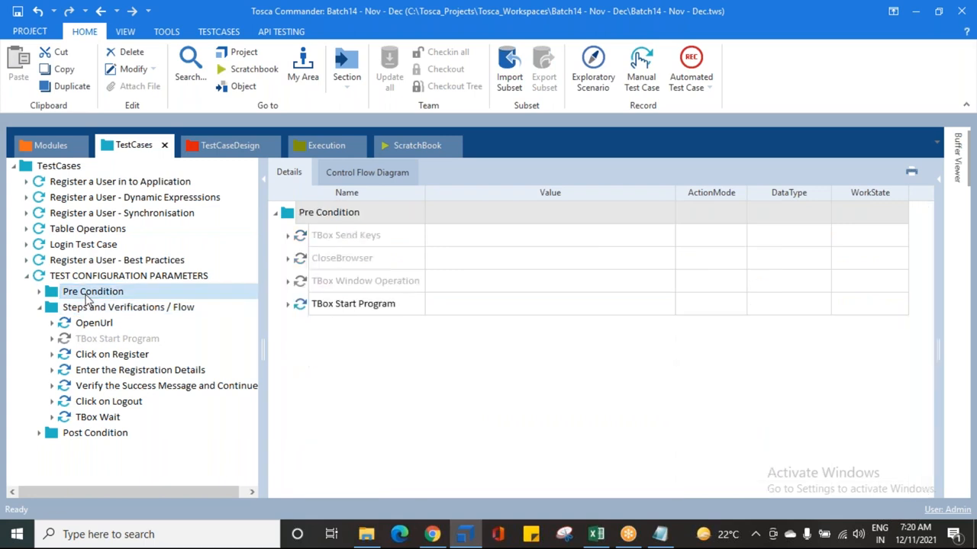
left_click(90, 307)
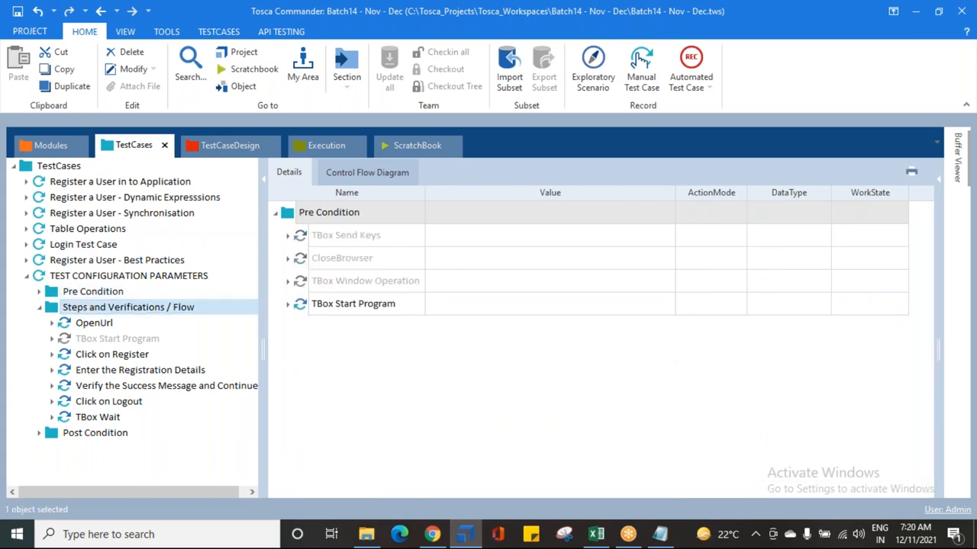
left_click(93, 295)
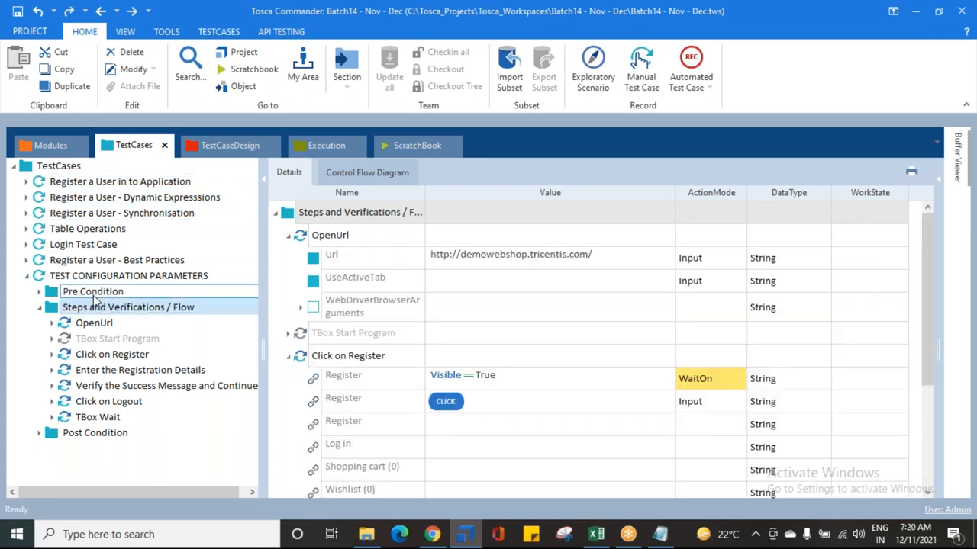
left_click(95, 309)
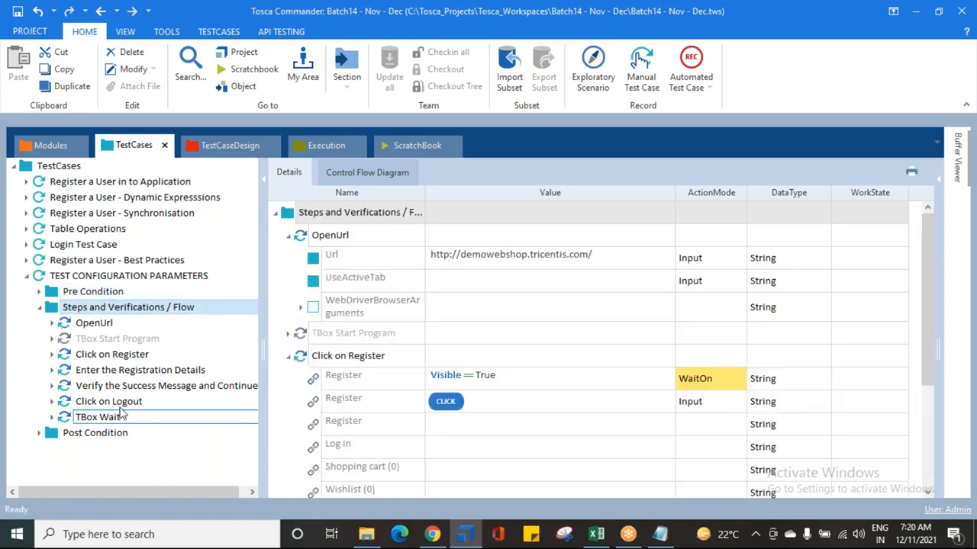
Step: Collapse the test case tree and open the Test configuration view of the TEST CONFIGURATION PARAMETERS test case
left_click(26, 169)
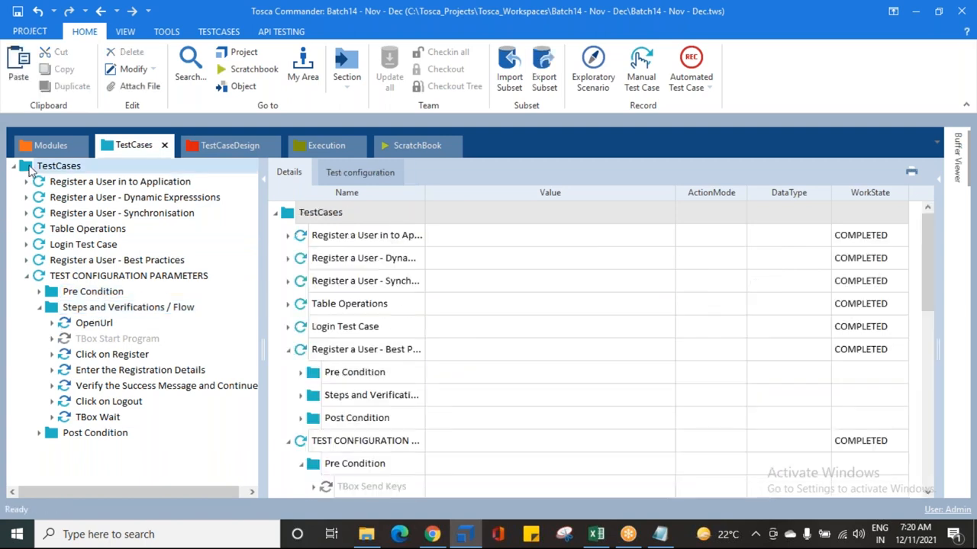
left_click(360, 172)
left_click(292, 174)
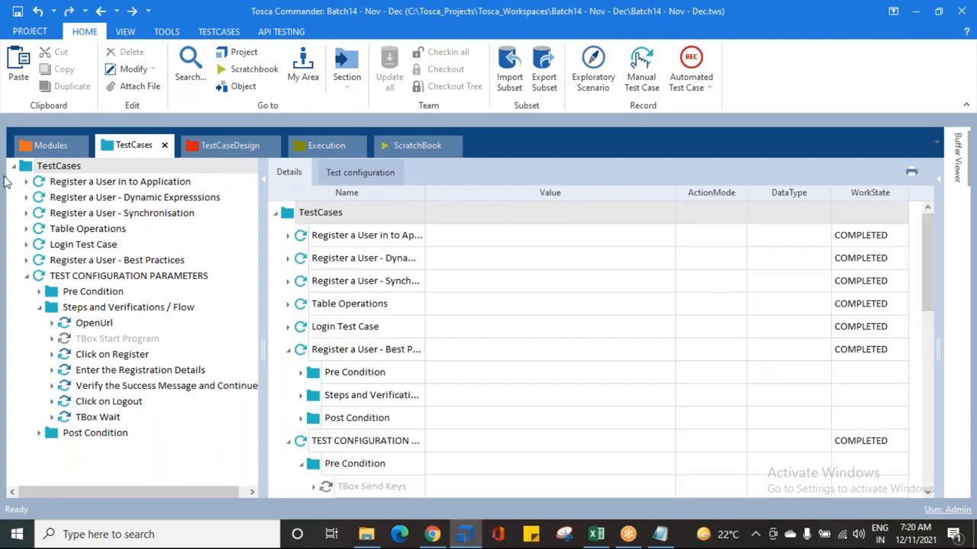
left_click(27, 277)
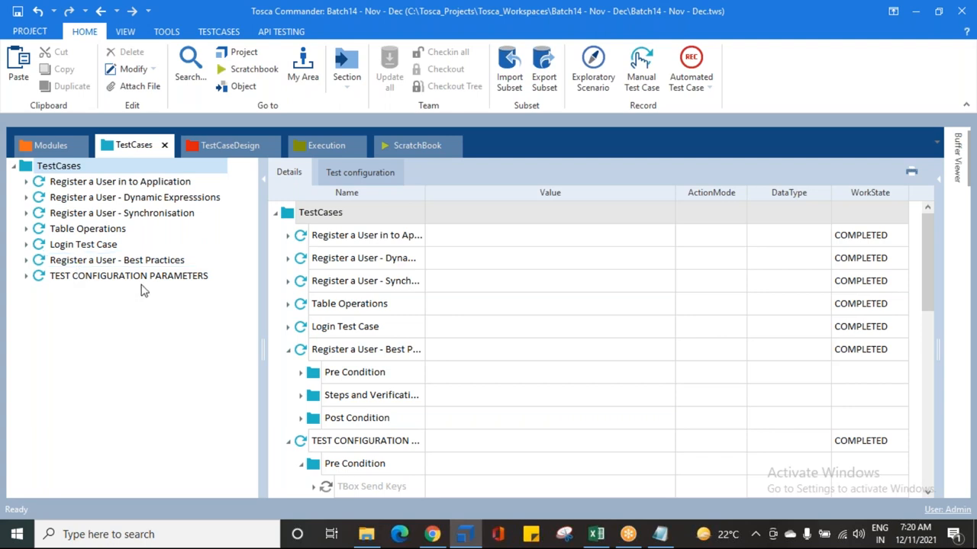
left_click(27, 275)
left_click(74, 308)
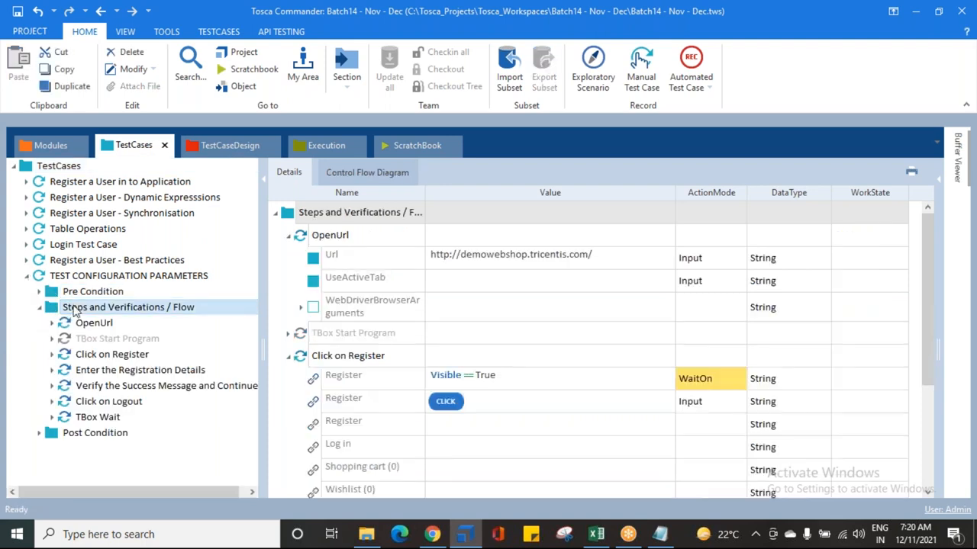
left_click(40, 308)
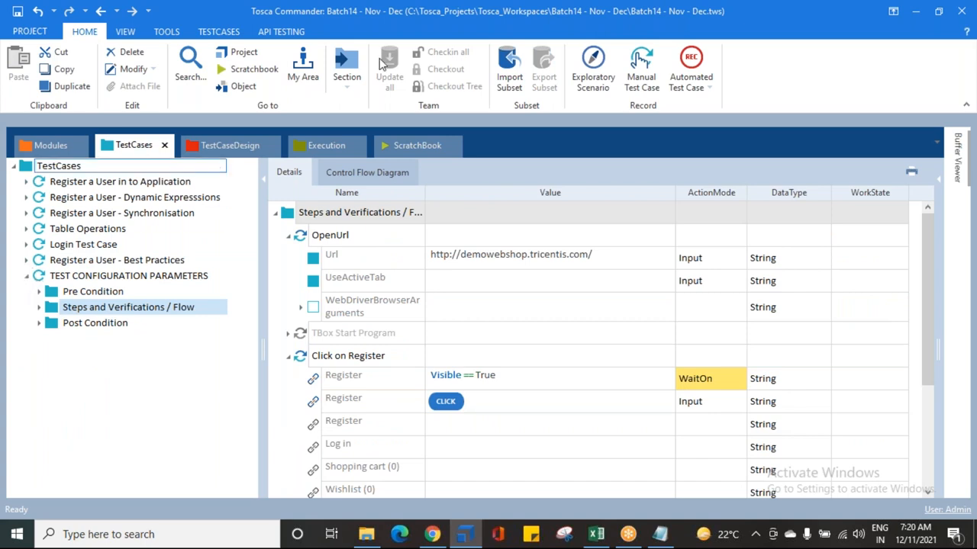
left_click(674, 19)
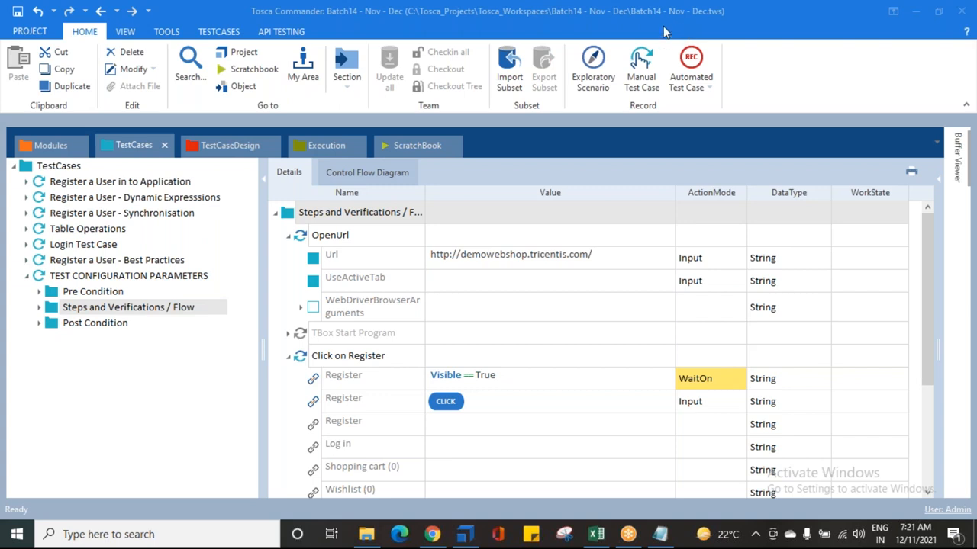
left_click(27, 276)
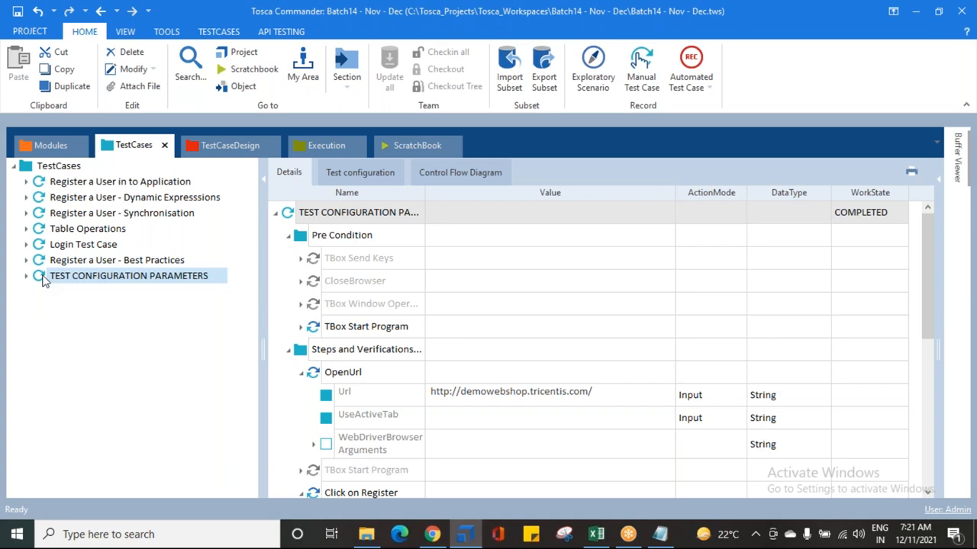
left_click(362, 181)
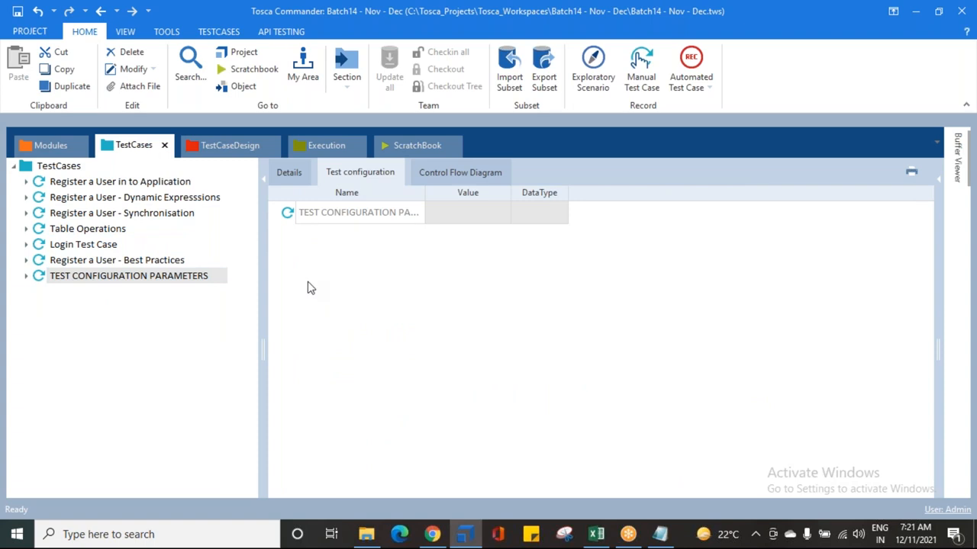
Step: Switch to the Notepad notes and highlight the BROWSER RELATED INFO item, then return to Tosca Commander
key("alt+Tab")
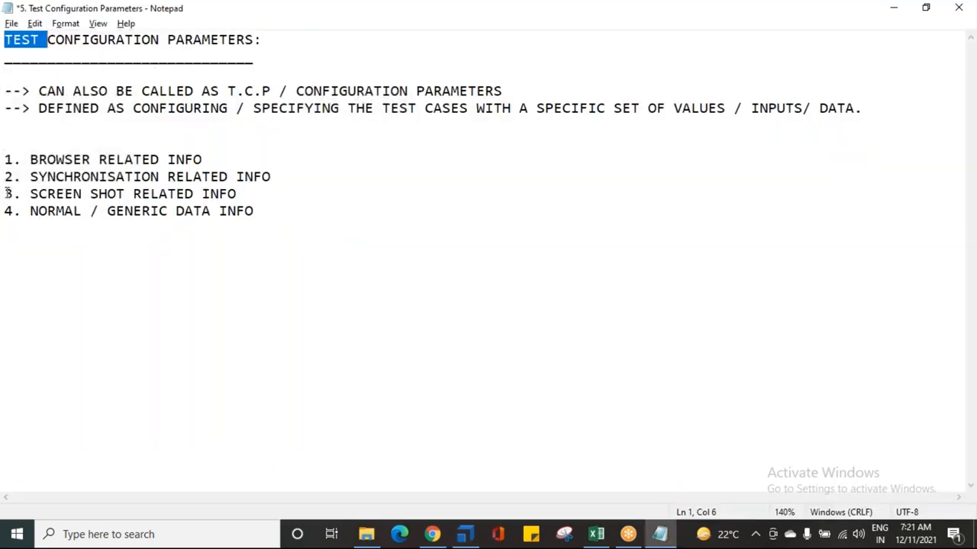
left_click(29, 159)
left_click_drag(30, 160, 209, 160)
left_click(214, 159)
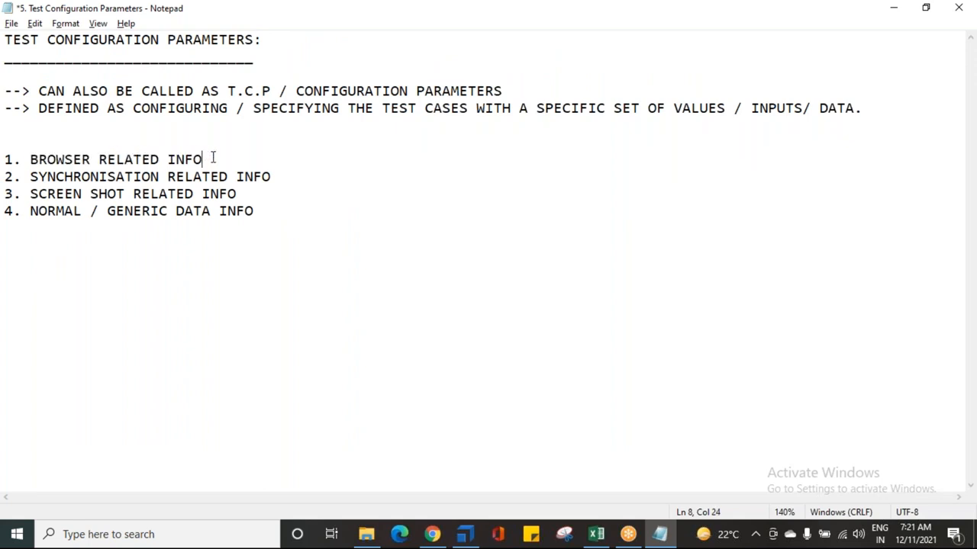
key("alt+Tab")
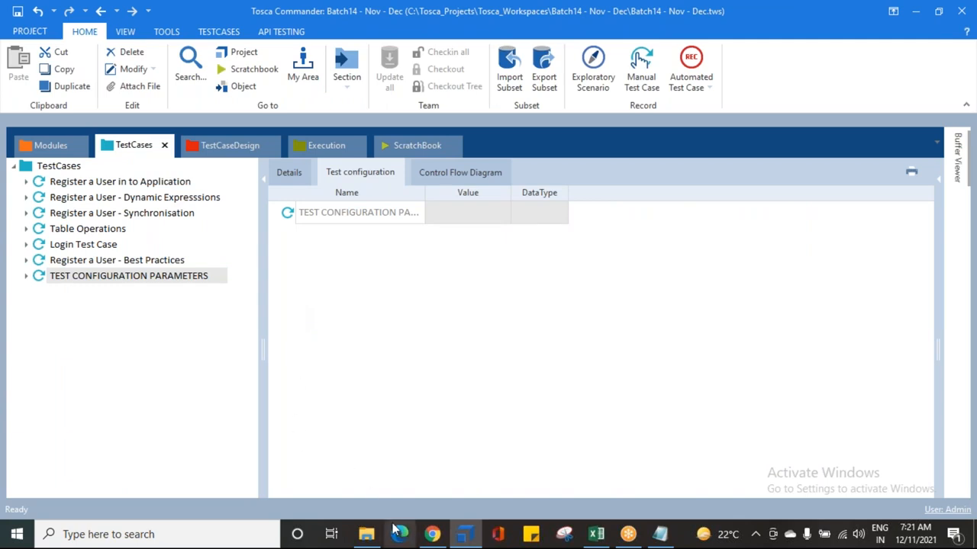
mouse_move(435, 538)
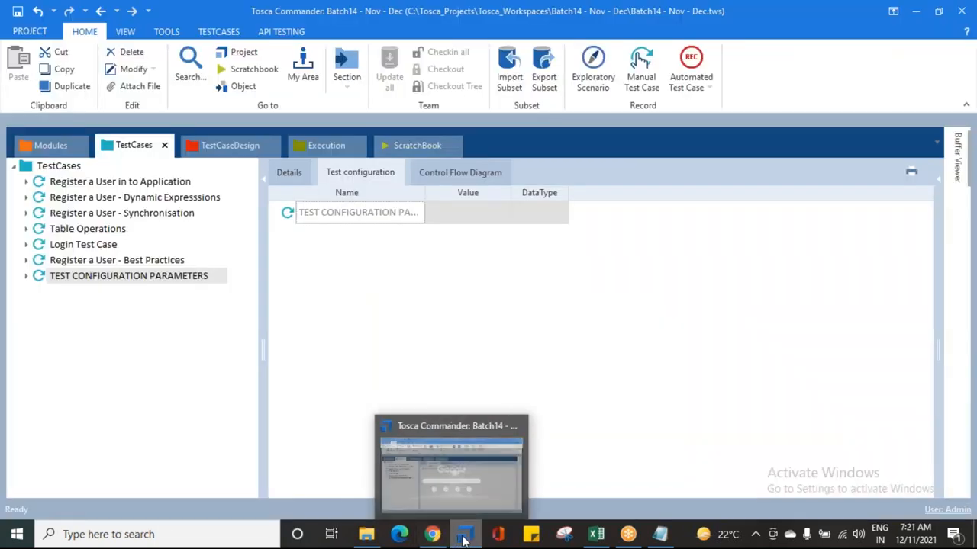
left_click(464, 537)
left_click(463, 538)
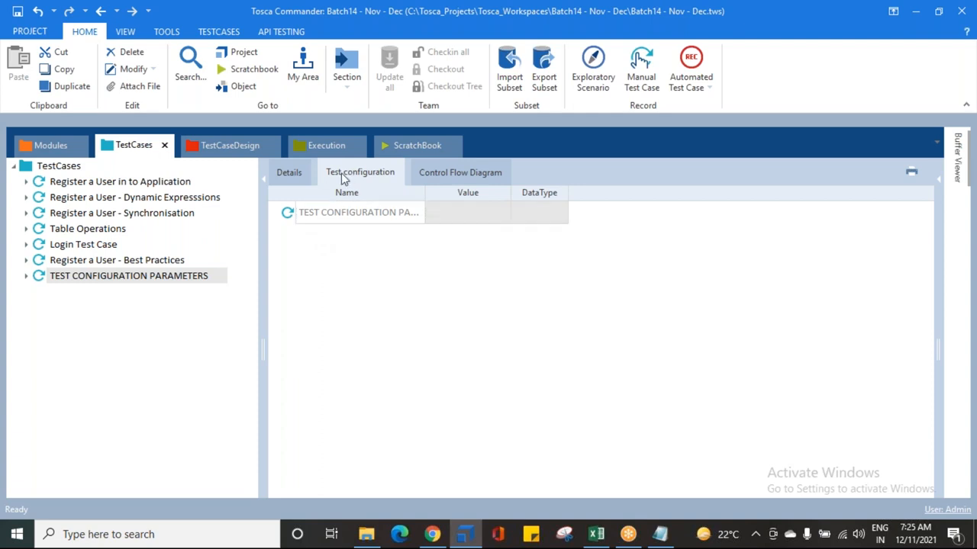
Step: Create a test configuration parameter named Browser on the TEST CONFIGURATION PARAMETERS test case with the value Chrome
right_click(293, 216)
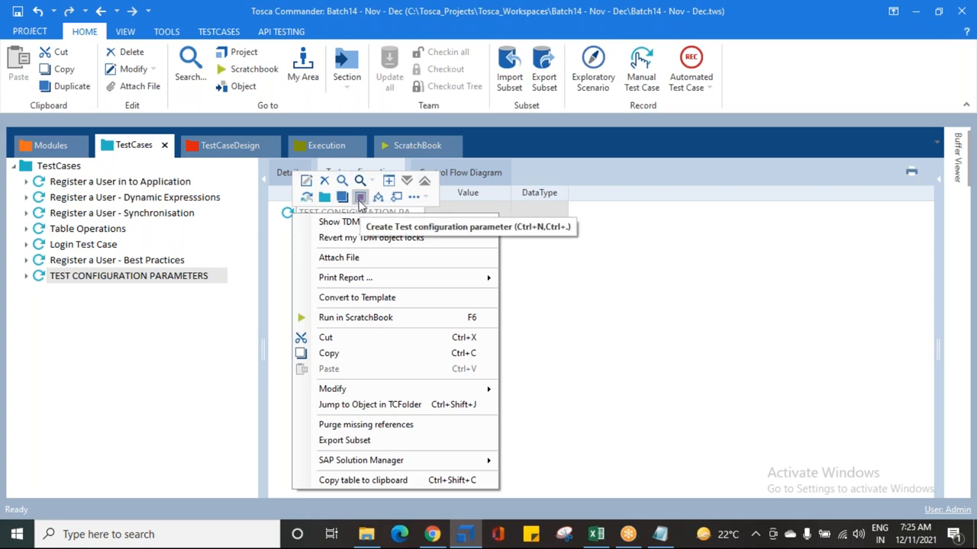
left_click(360, 197)
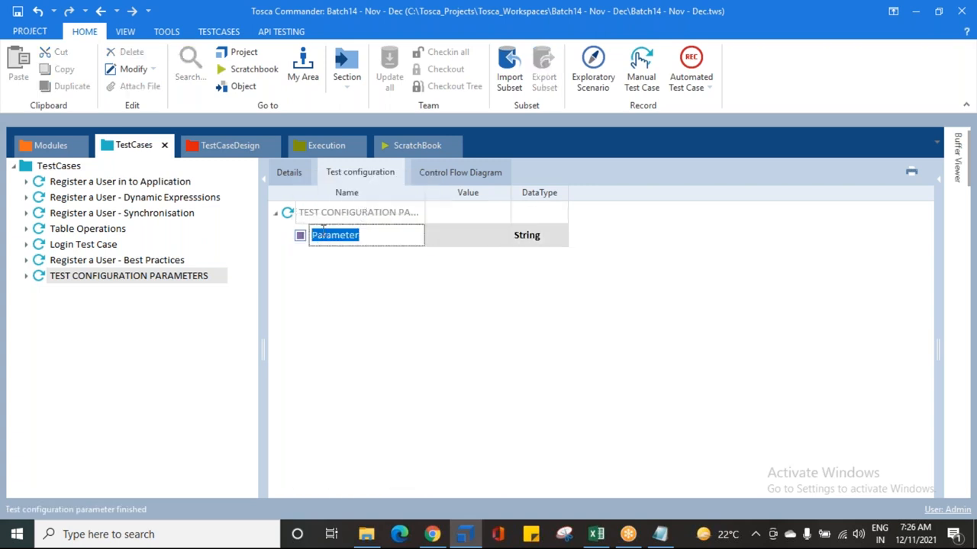
type("Browser")
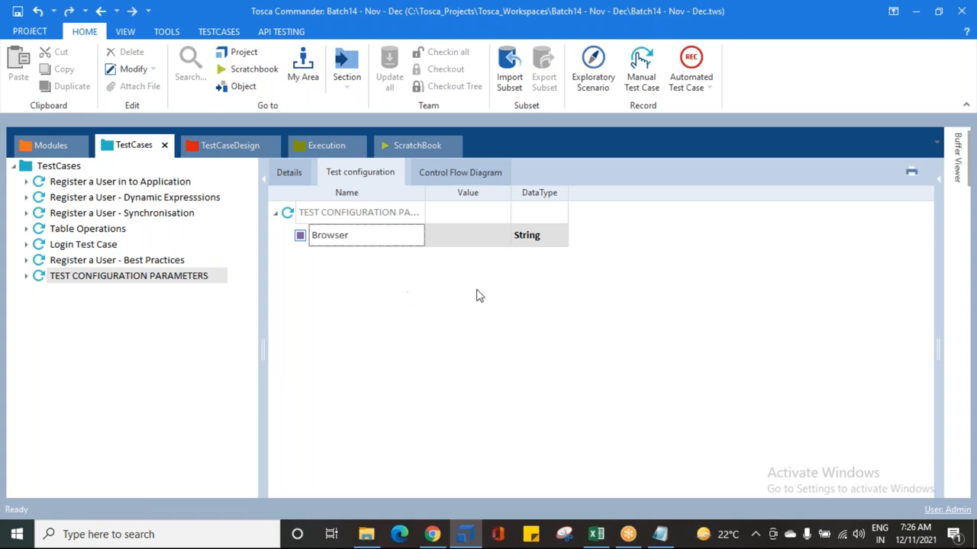
key("Return")
left_click(467, 245)
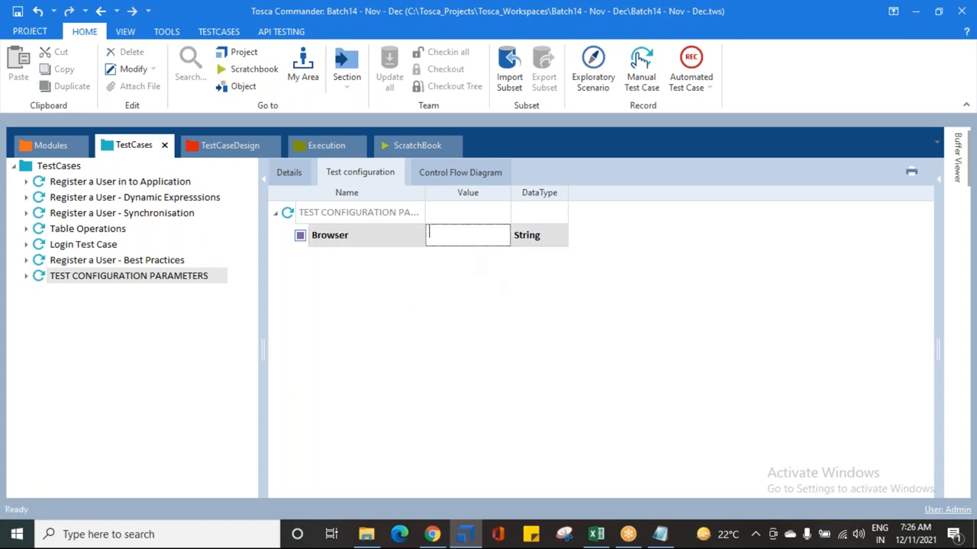
type("Chrome")
key("Return")
Step: Change the Browser parameter's value to InternetExplorer
left_click(473, 239)
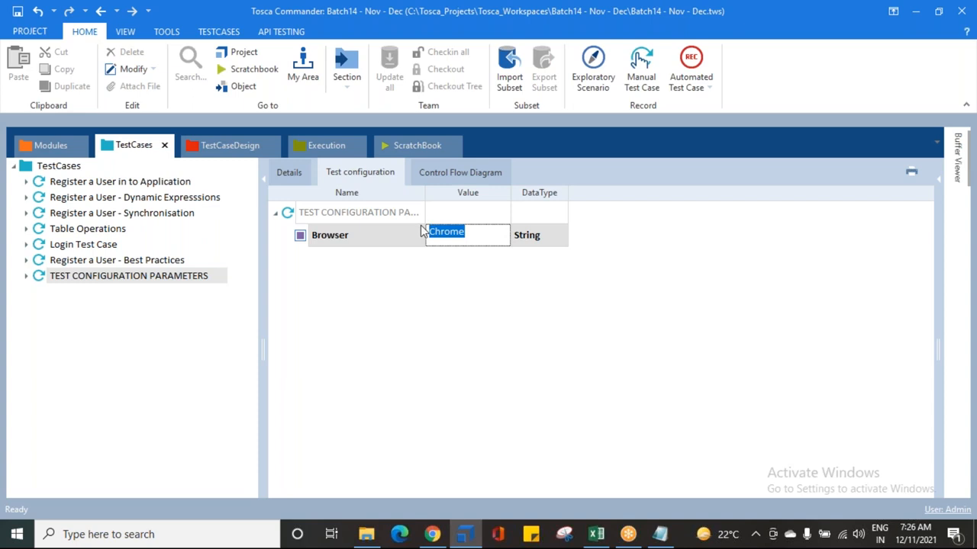
key("BackSpace")
type("Internet")
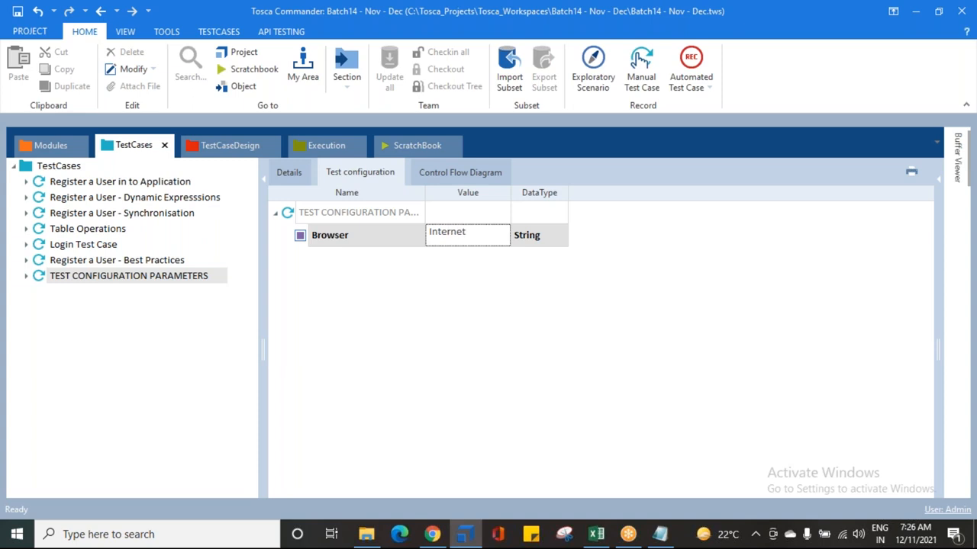
type("Explorer")
left_click(457, 298)
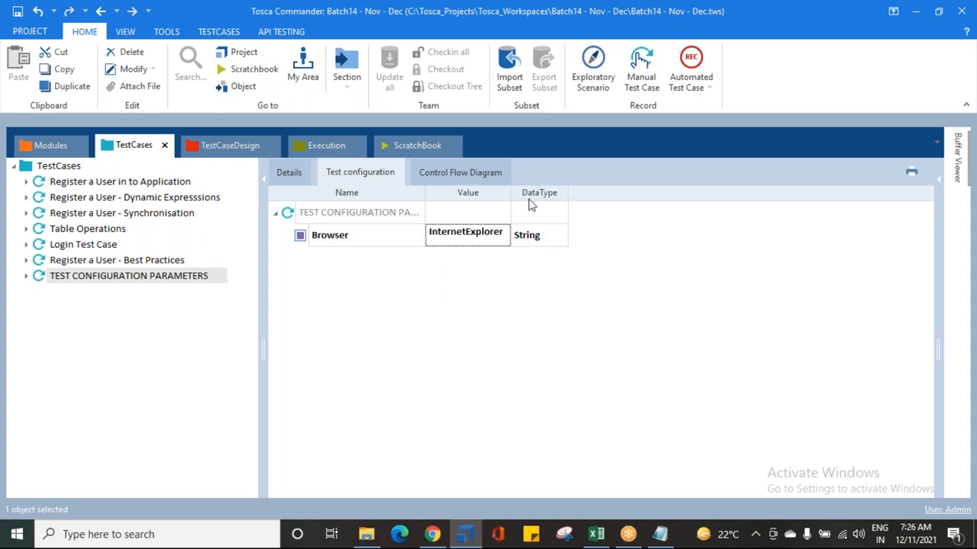
Step: Set the Browser parameter's value to Firefox
left_click_drag(513, 195, 544, 196)
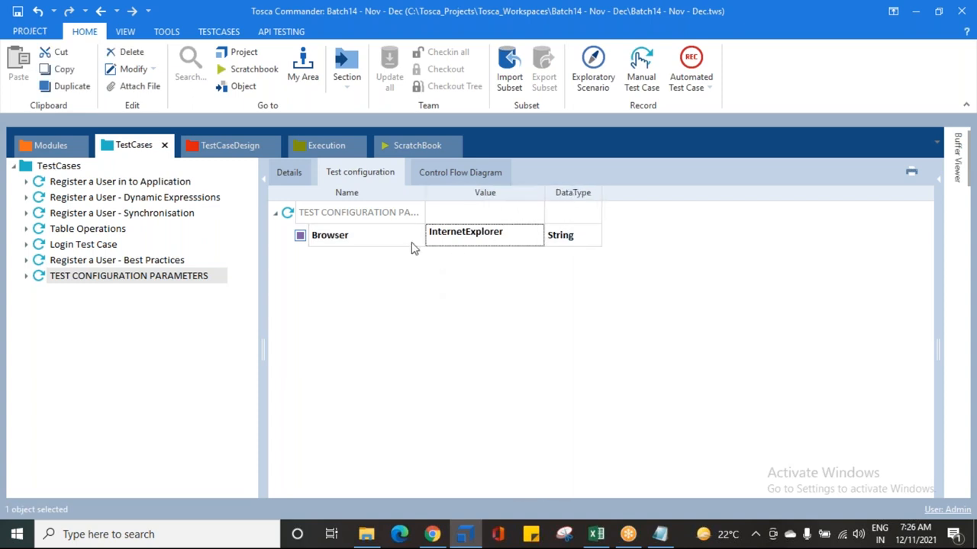
left_click(469, 233)
double_click(504, 234)
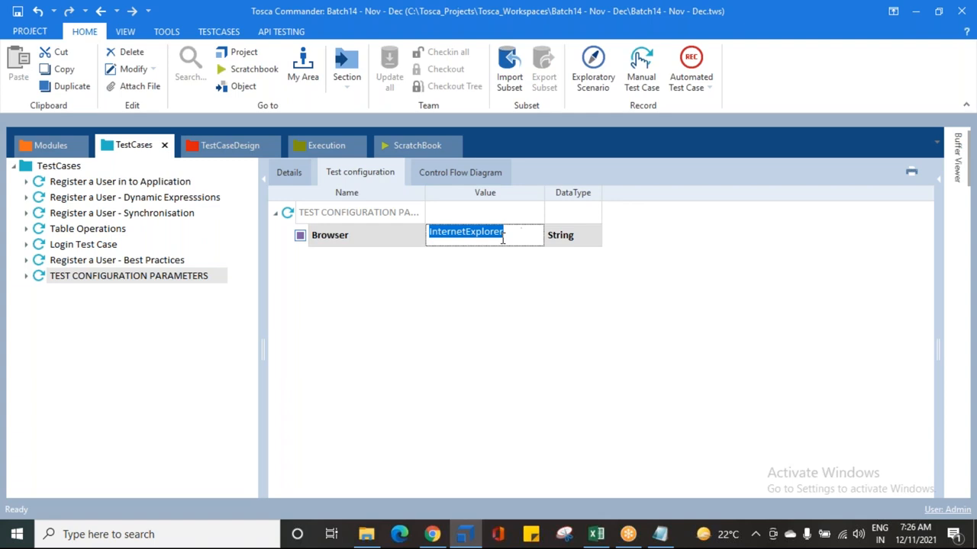
type("F")
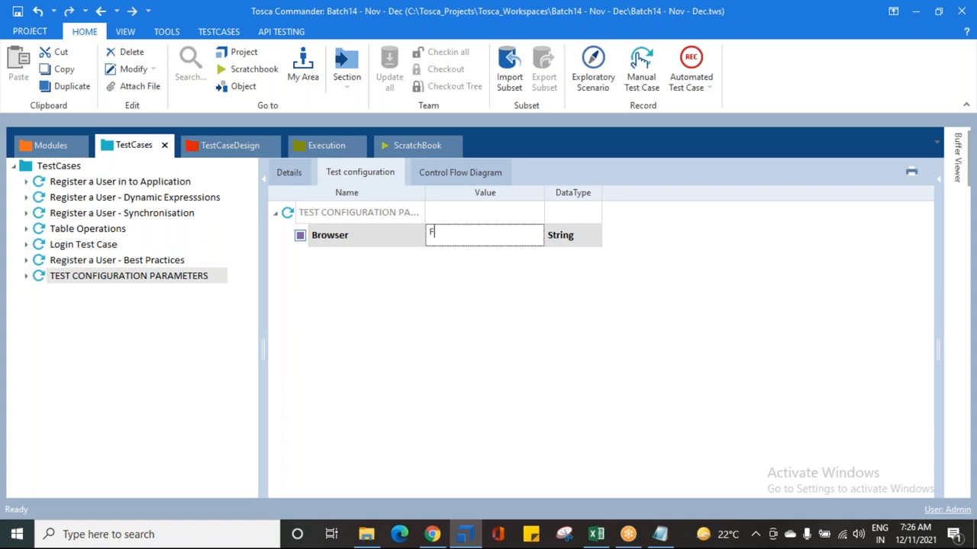
type("irefox")
key("Return")
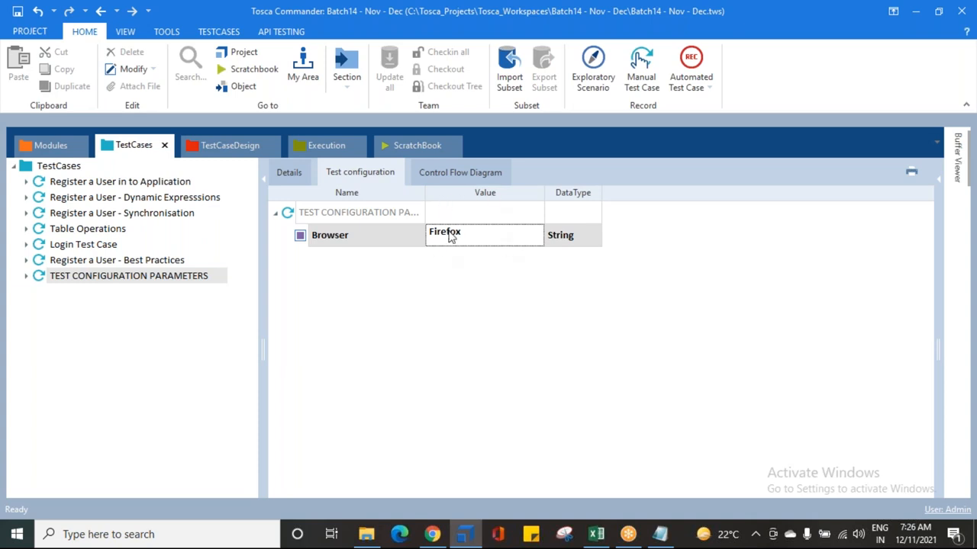
Step: Set the Browser parameter's value on the TEST CONFIGURATION PARAMETERS test case to Chrome
left_click(47, 276)
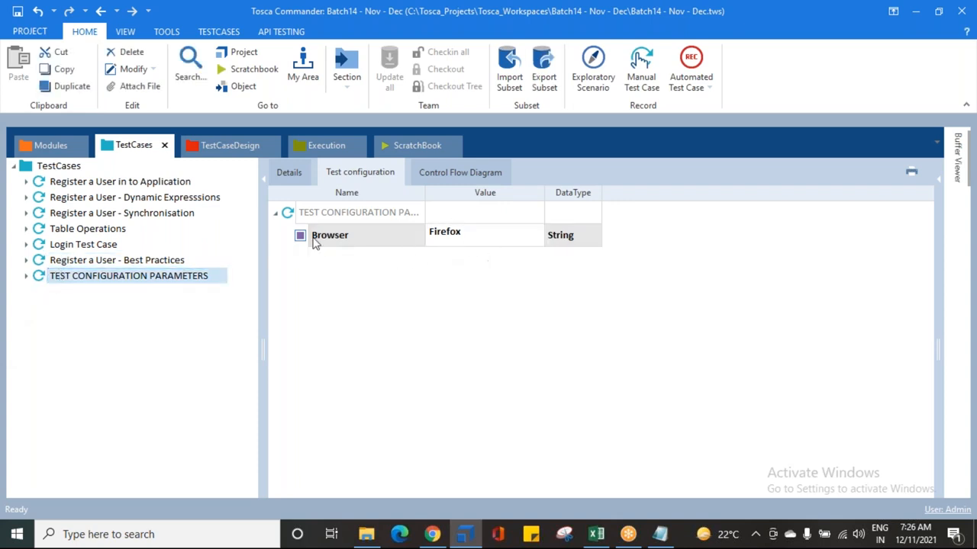
left_click(477, 237)
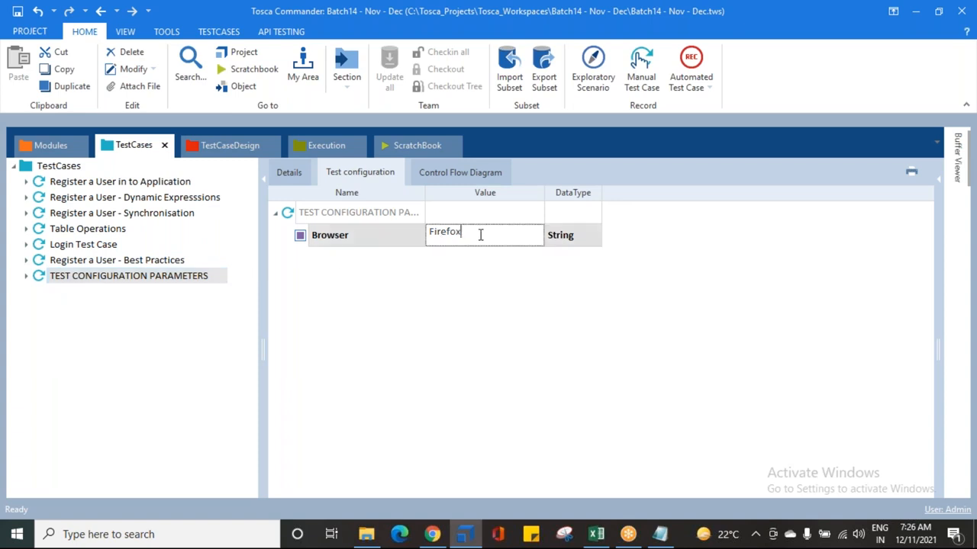
left_click_drag(517, 236, 188, 230)
type("Chrome")
key("Return")
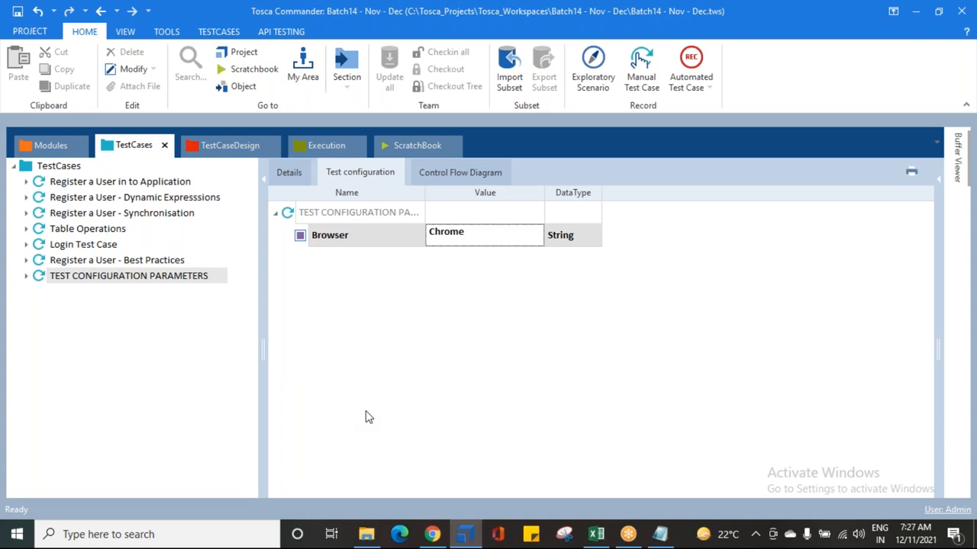
Step: Switch to the Notepad notes and highlight the definition phrases and the browser and synchronisation items
left_click(660, 534)
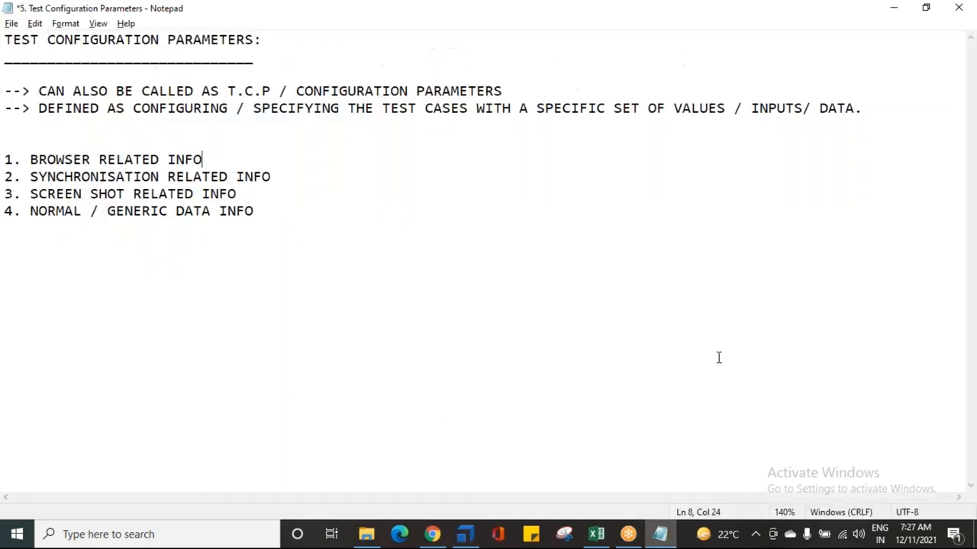
left_click_drag(544, 108, 633, 108)
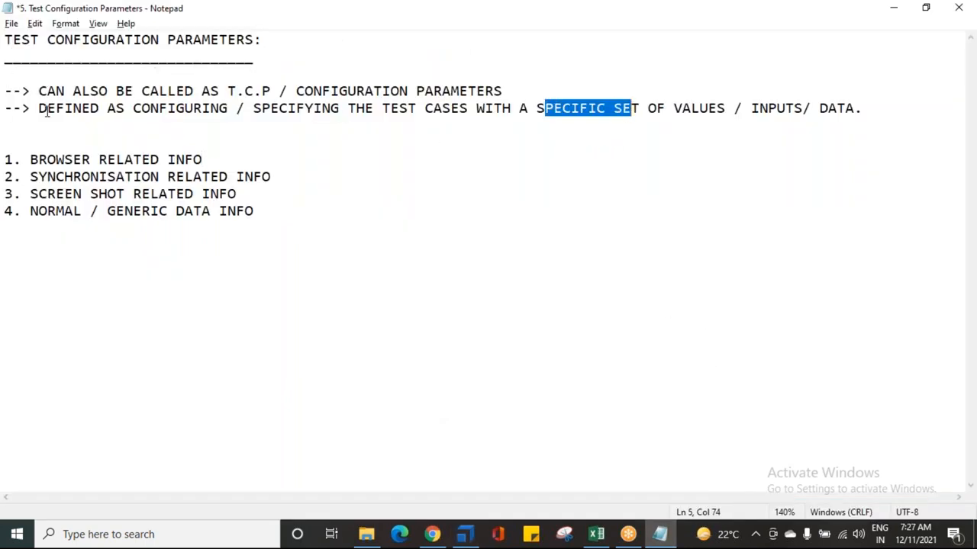
left_click_drag(130, 108, 313, 109)
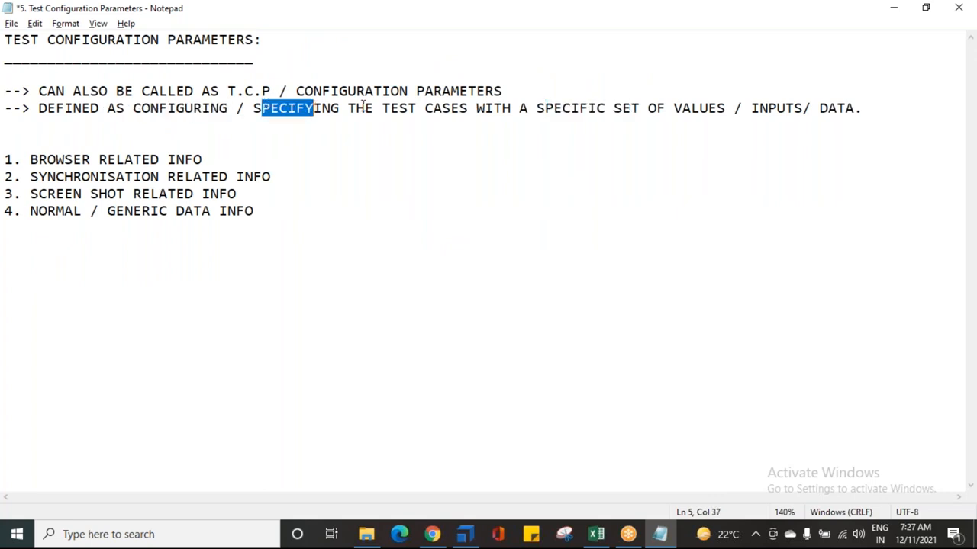
left_click_drag(563, 108, 615, 123)
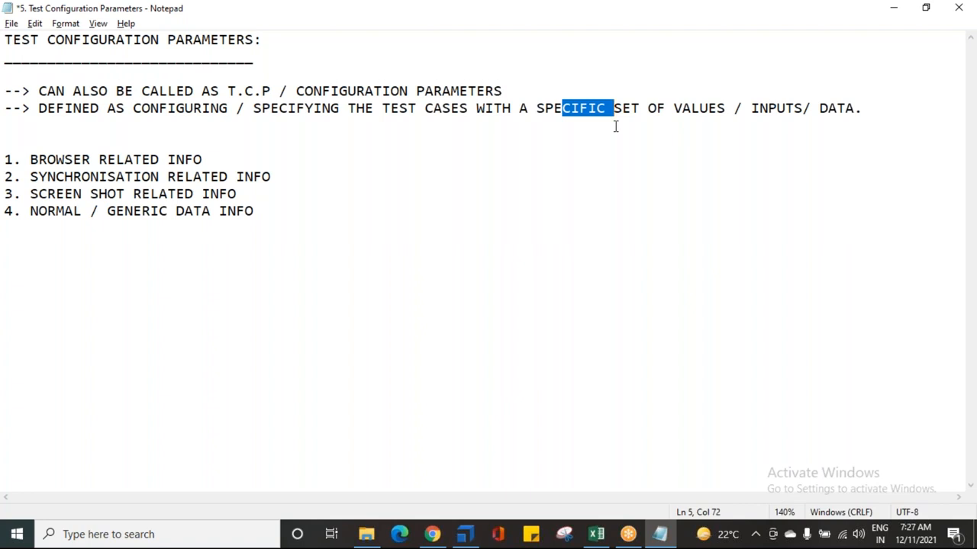
left_click_drag(31, 160, 217, 159)
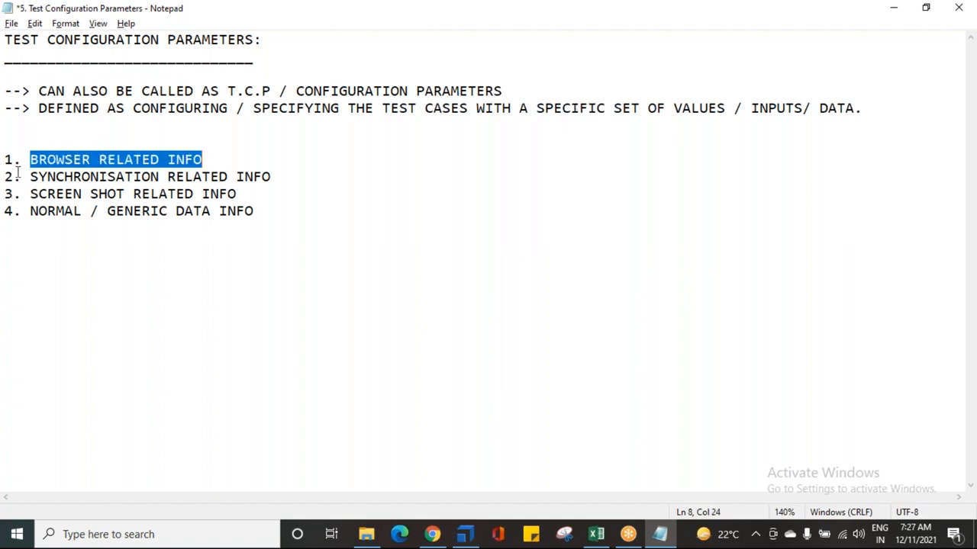
left_click_drag(21, 177, 236, 177)
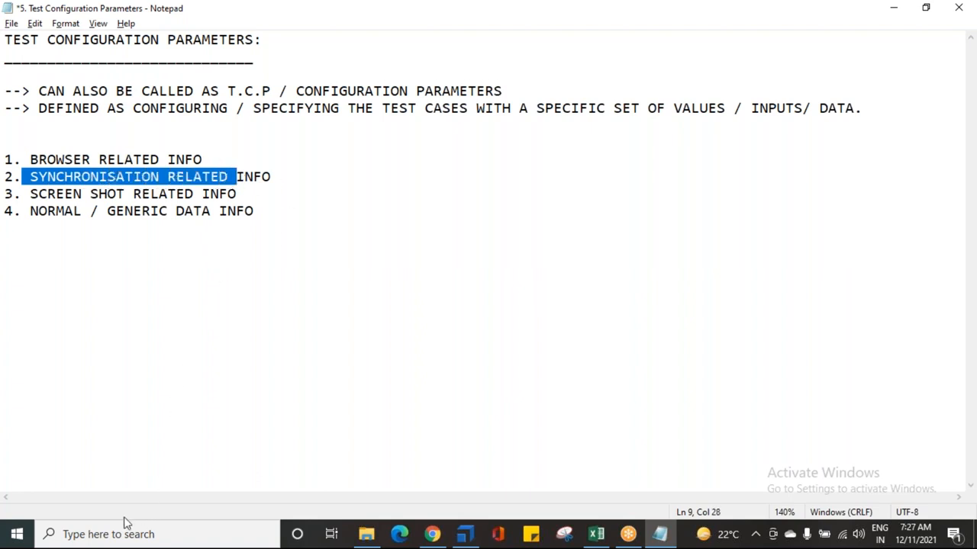
left_click(82, 196)
left_click_drag(27, 177, 408, 173)
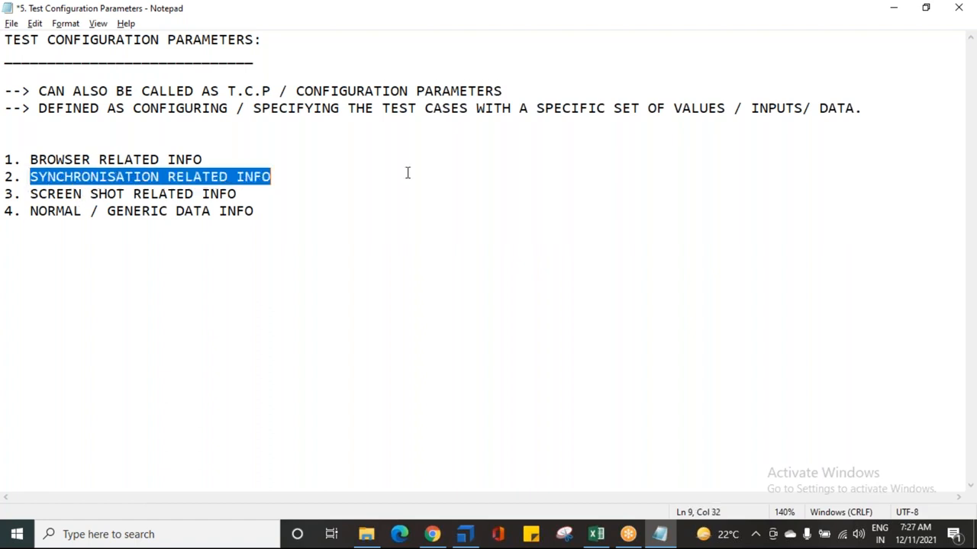
left_click(297, 189)
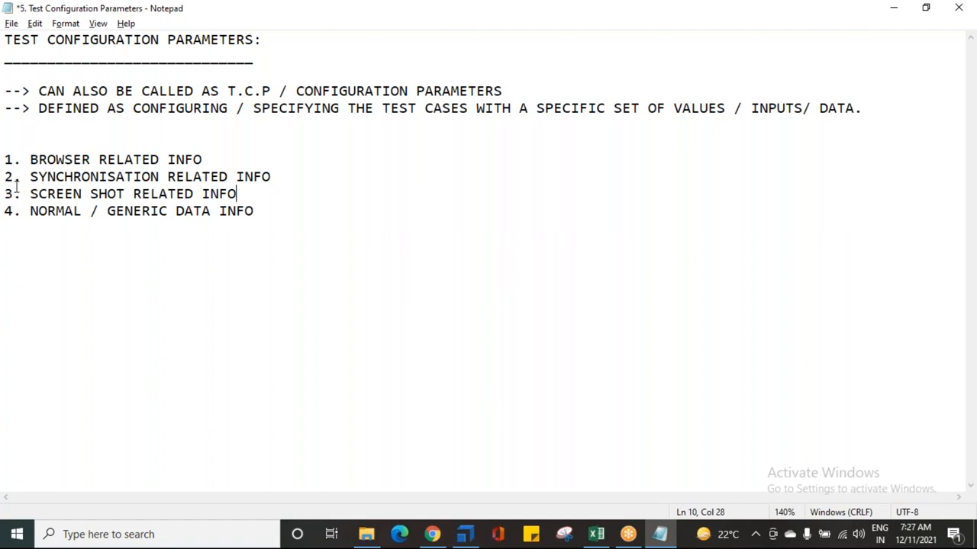
Step: Return to Tosca Commander and save the workspace
left_click(465, 535)
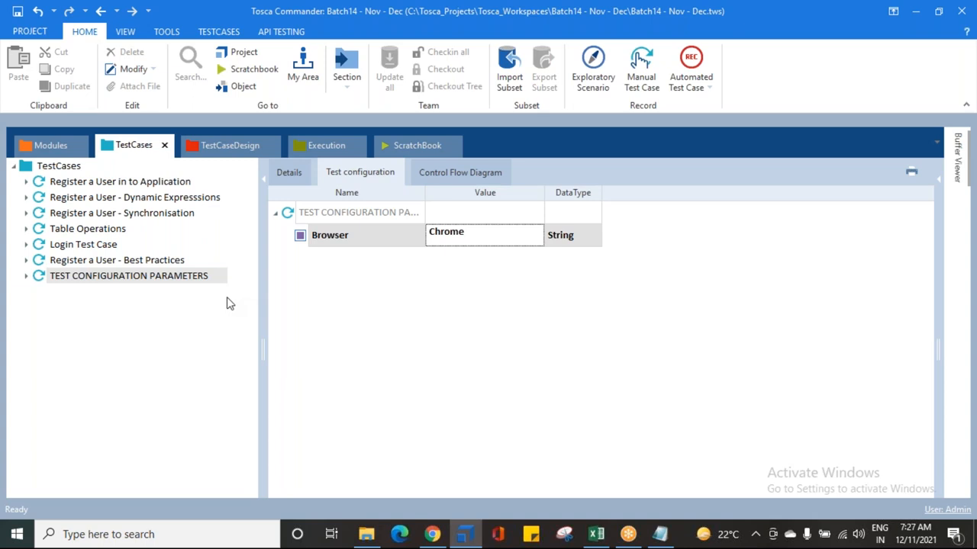
left_click(399, 299)
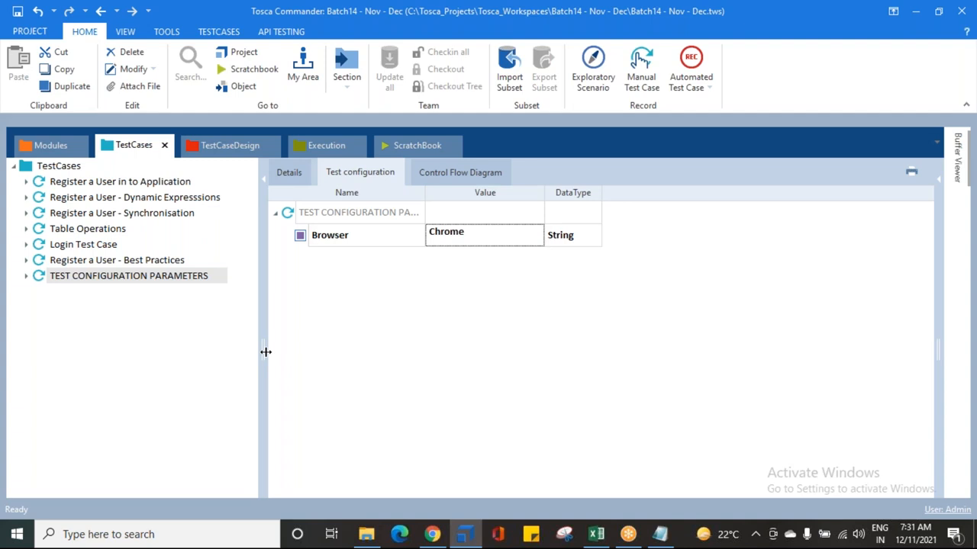
left_click(17, 11)
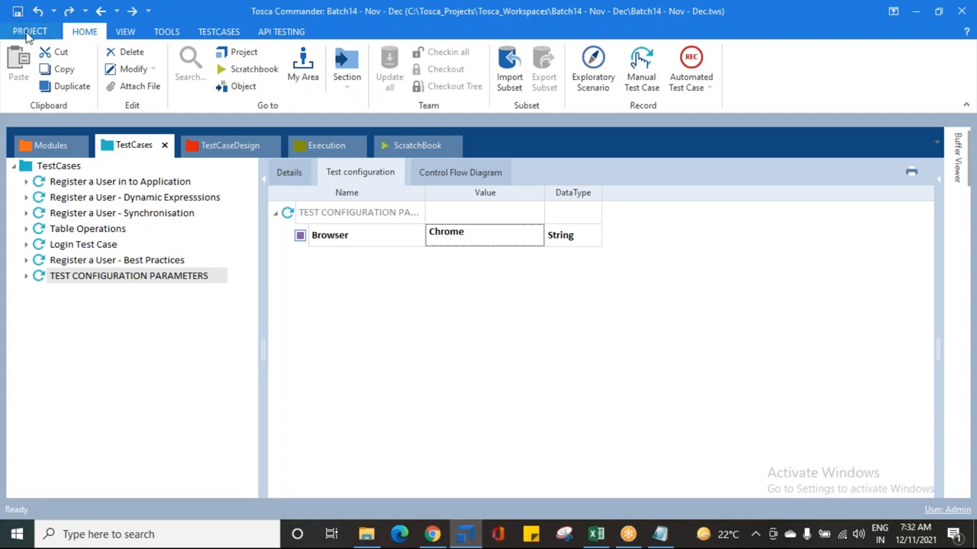
Step: Open the Tosca settings and set TBox Synchronization's Synchronization Timeout during WaitOn to 300000
left_click(29, 32)
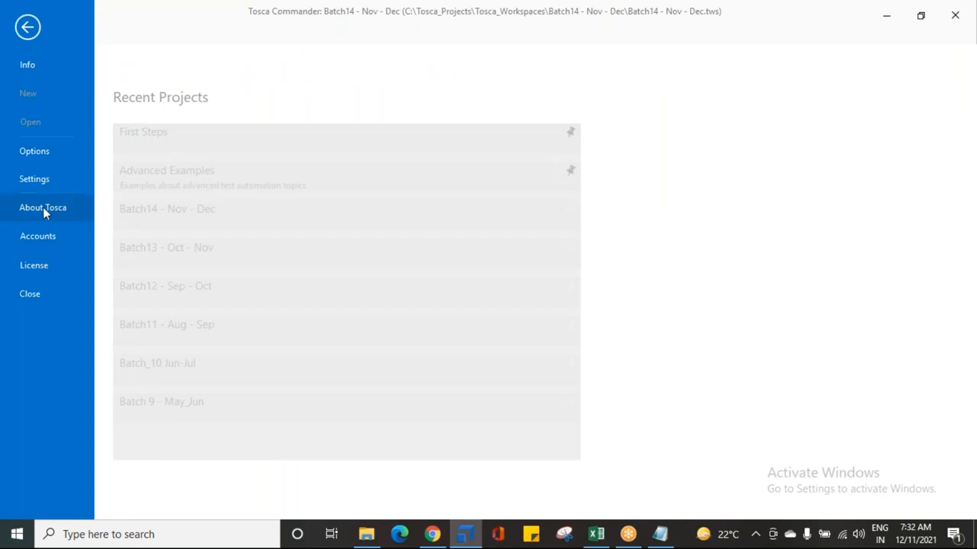
left_click(42, 183)
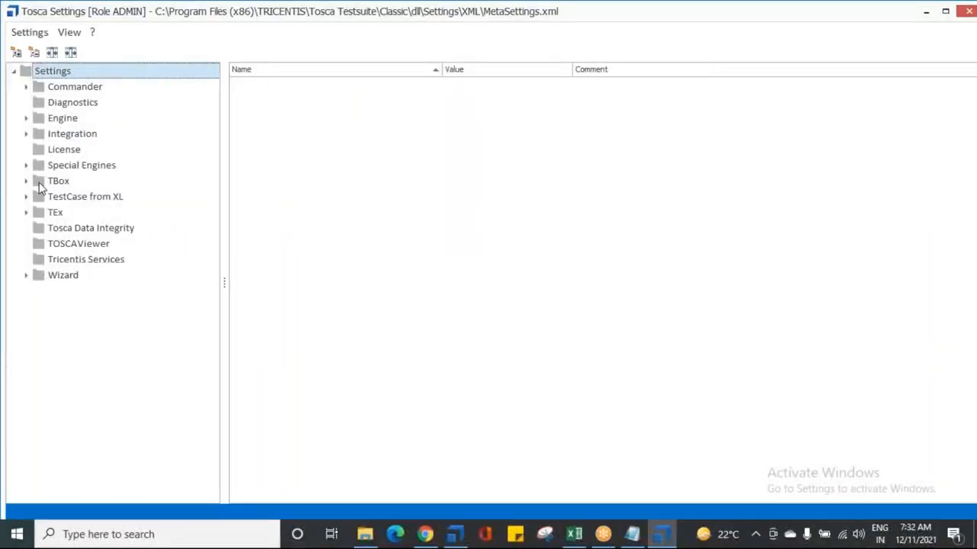
left_click(28, 182)
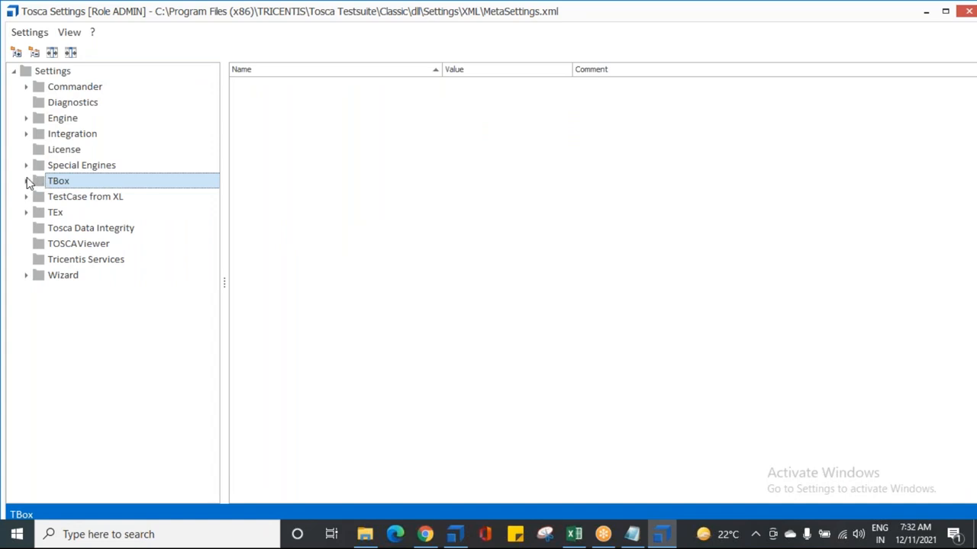
left_click(28, 182)
left_click(62, 372)
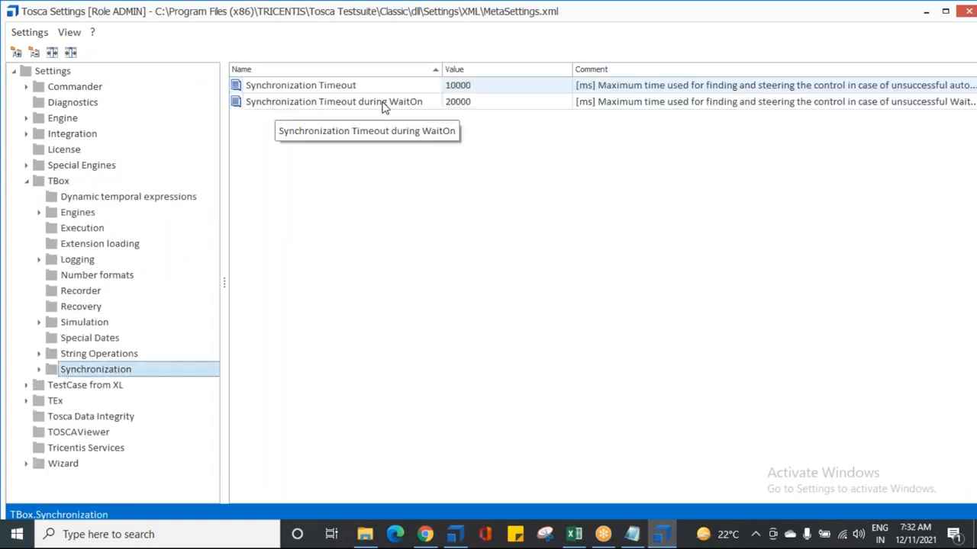
left_click(451, 106)
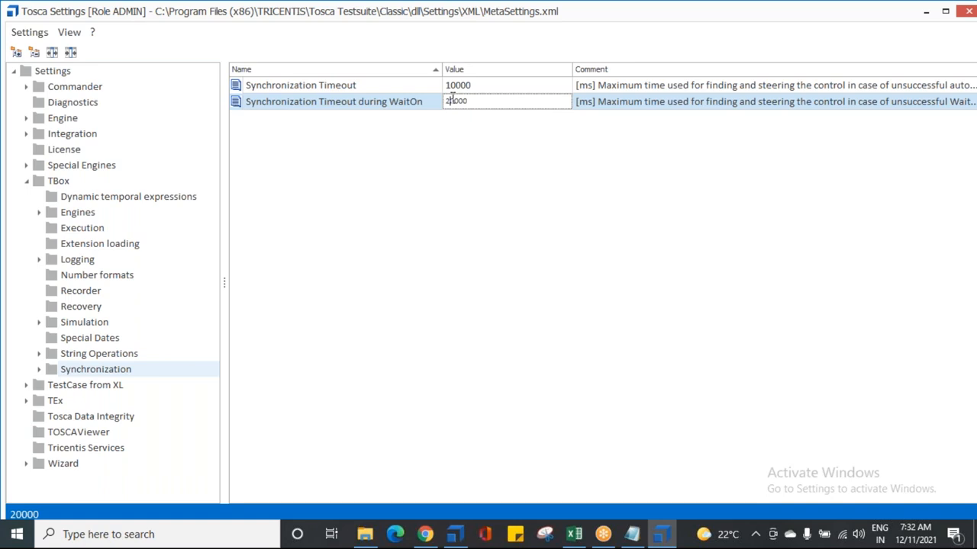
left_click_drag(473, 100, 416, 100)
type("3")
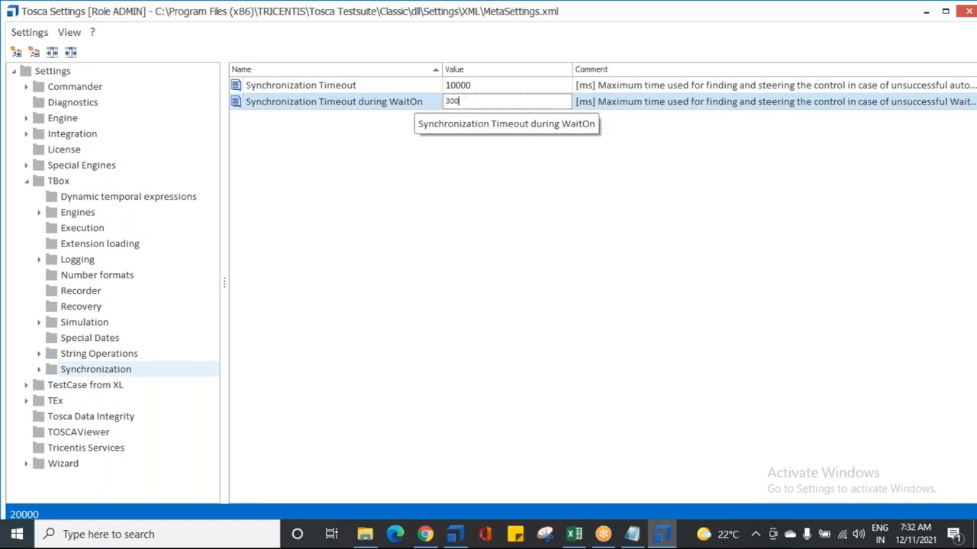
type("00000")
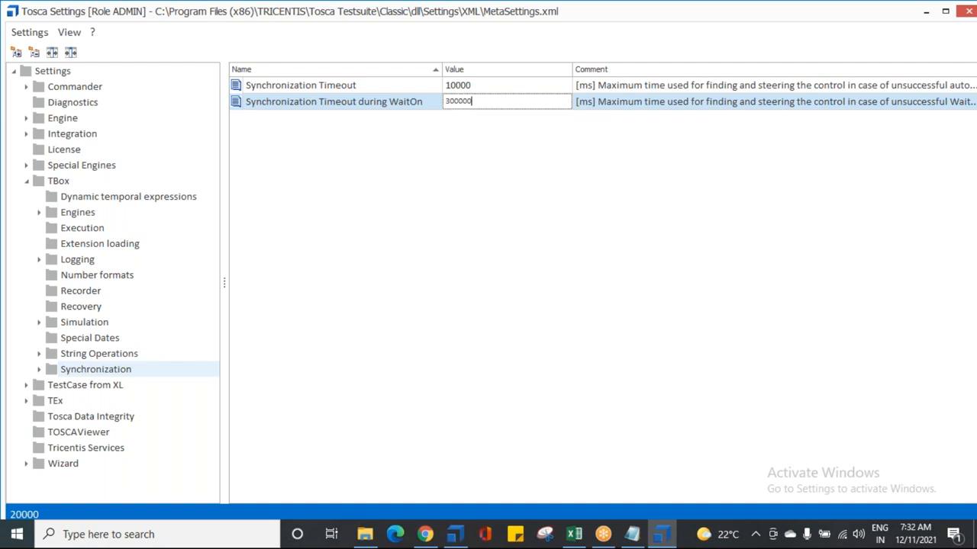
key("Return")
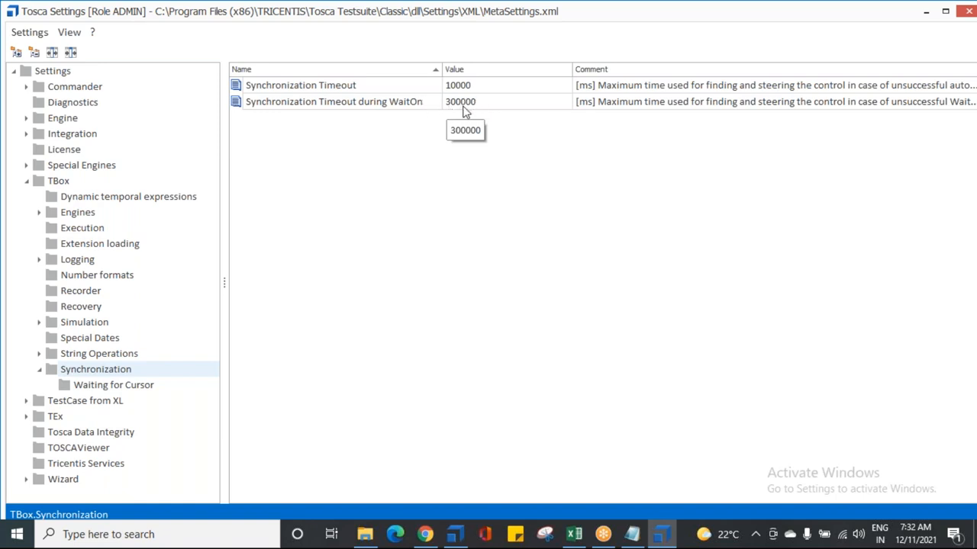
Step: Open the Synchronization Timeout during WaitOn value again and select it for editing
left_click(453, 109)
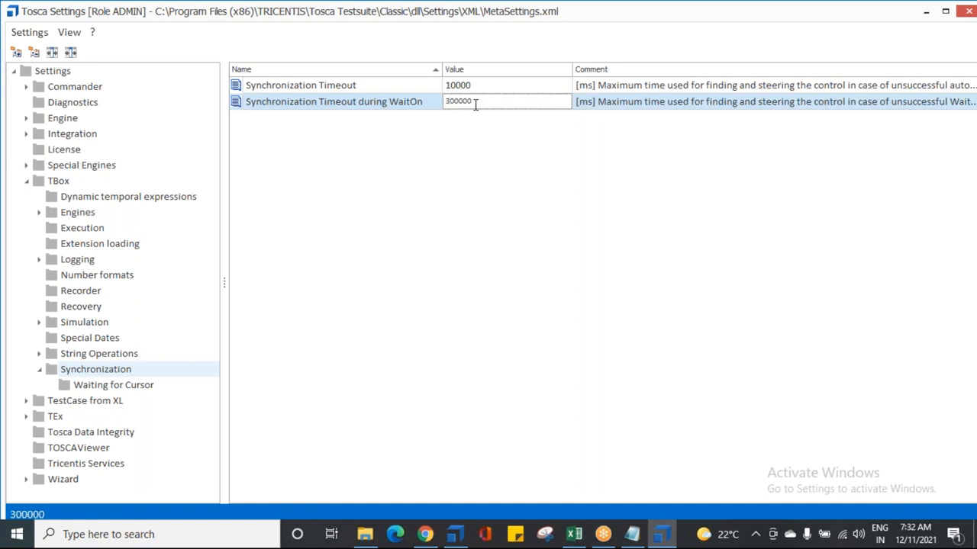
left_click_drag(486, 100, 444, 101)
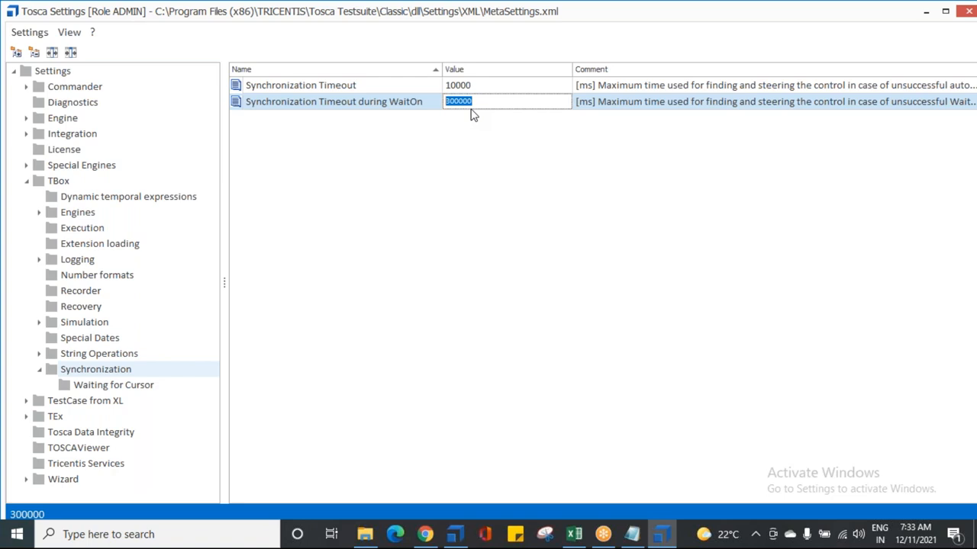
Step: Change the Synchronization Timeout during WaitOn value to 30000 and then back to 300000
key("End")
key("BackSpace")
left_click(470, 203)
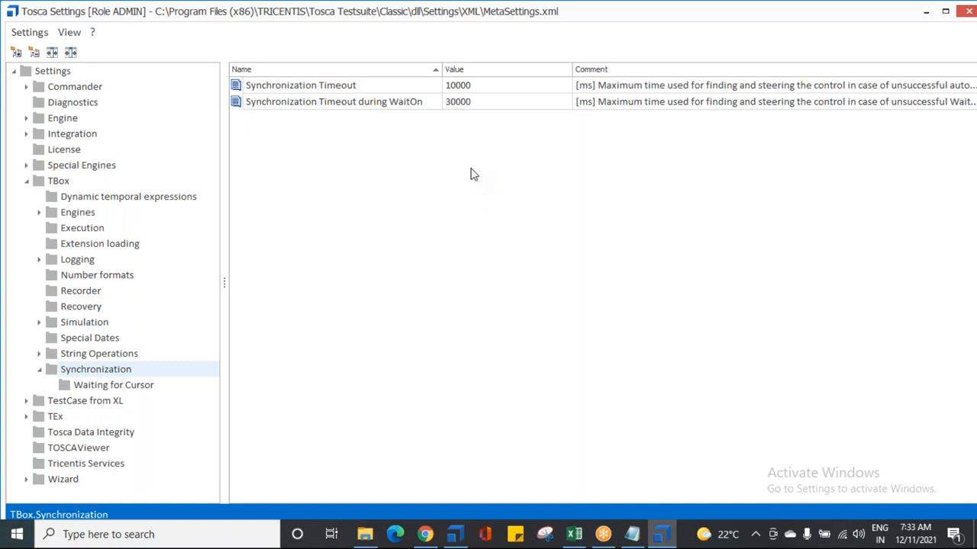
left_click(483, 102)
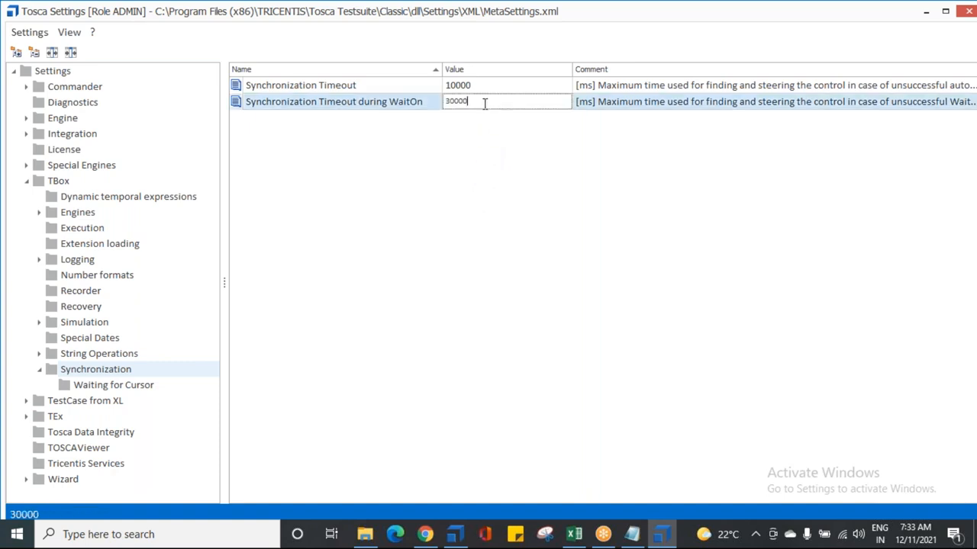
type("0")
left_click(317, 179)
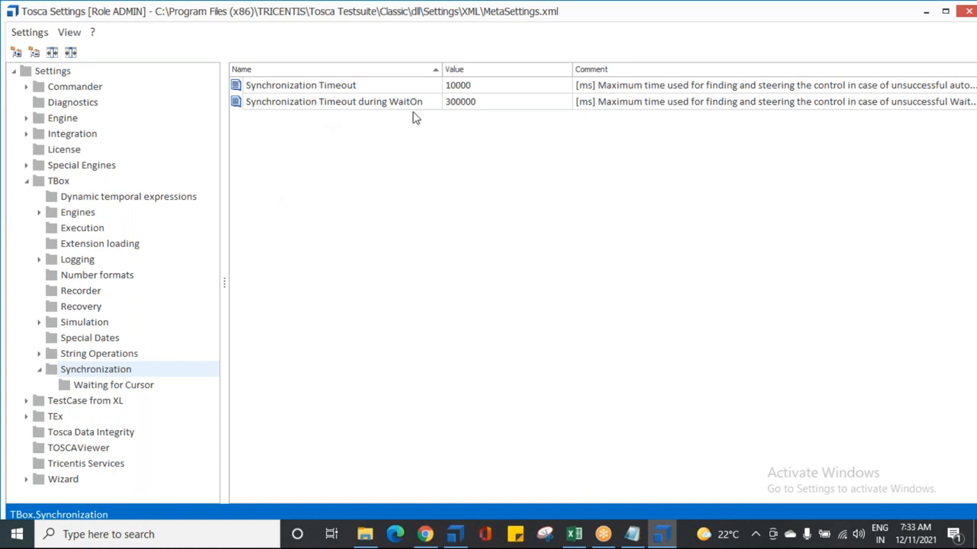
Step: Set TBox Synchronization's Synchronization Timeout during WaitOn to 20000 and close the Tosca settings
double_click(452, 102)
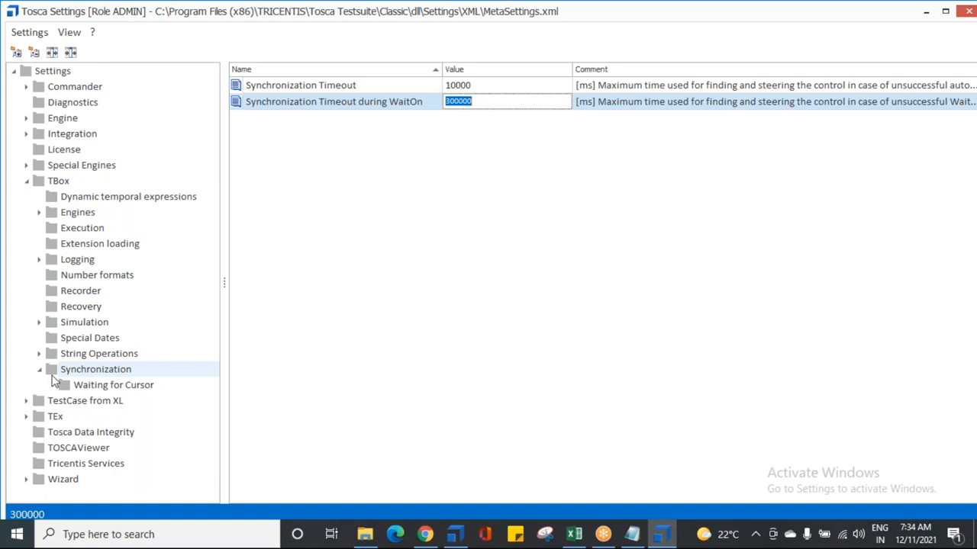
type("20000")
left_click(406, 253)
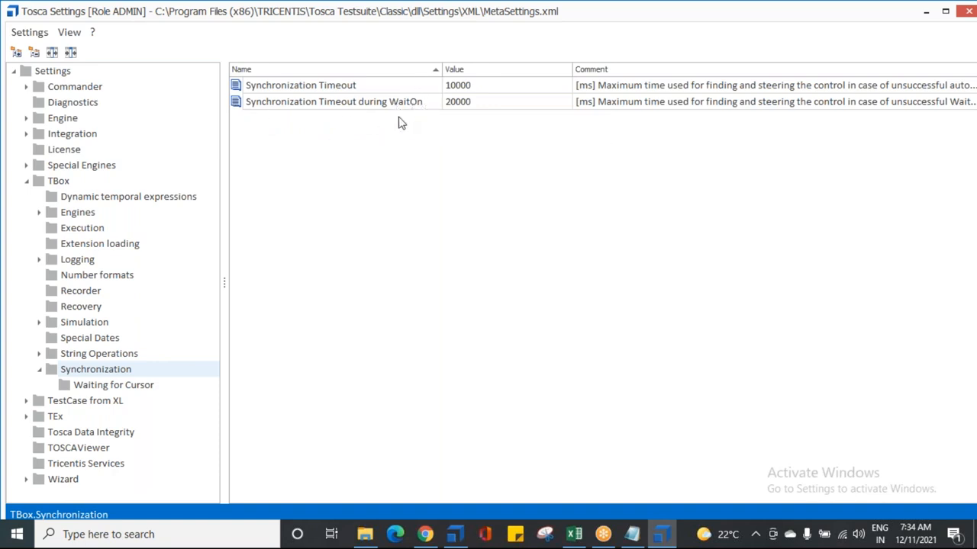
left_click(969, 9)
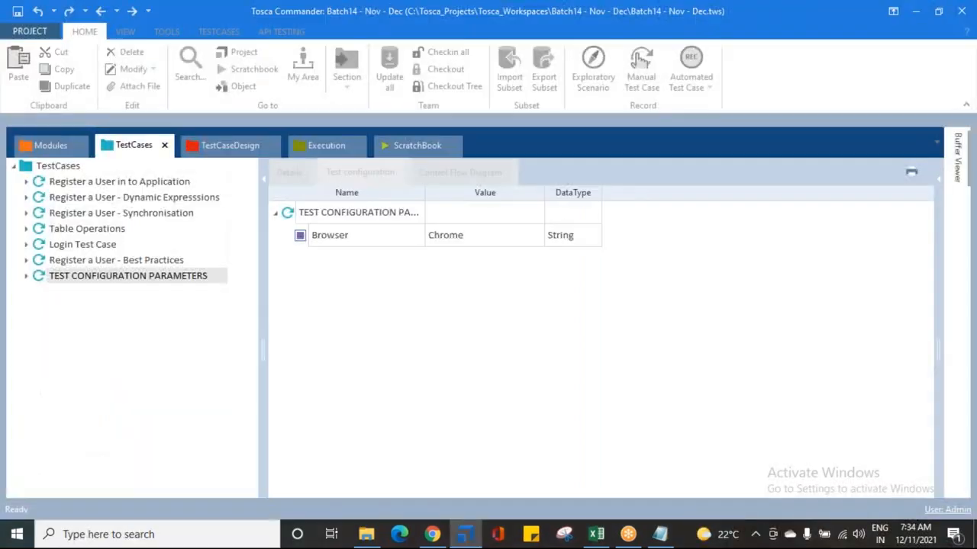
Step: Add a test configuration parameter named SynchronizationTimeoutduringWaitOn to the TEST CONFIGURATION PARAMETERS test case
right_click(319, 217)
left_click(384, 192)
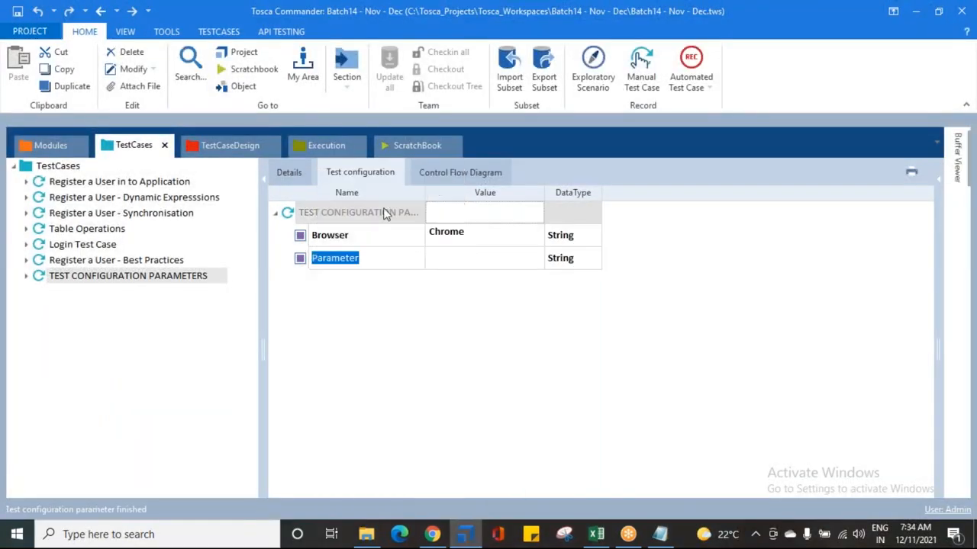
type("Sync")
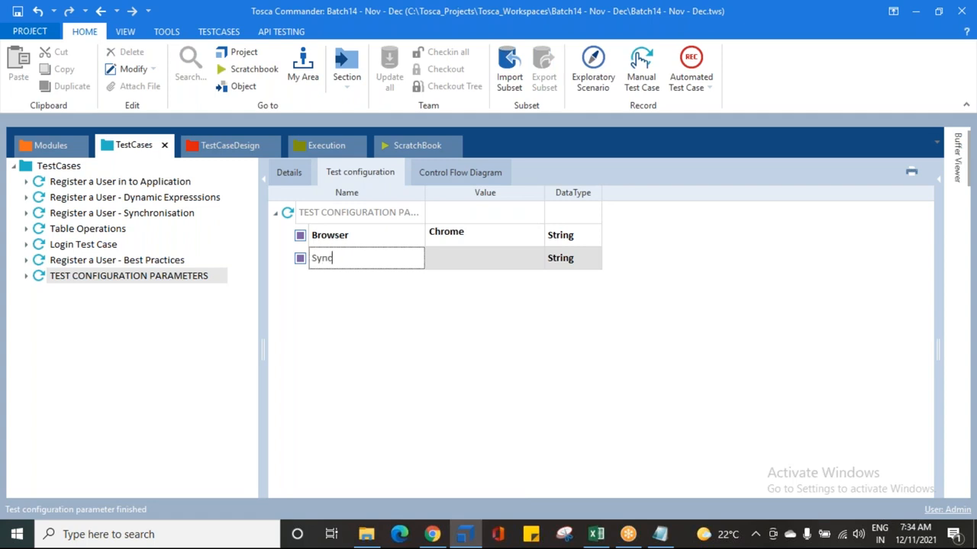
type("hronizationTimeo")
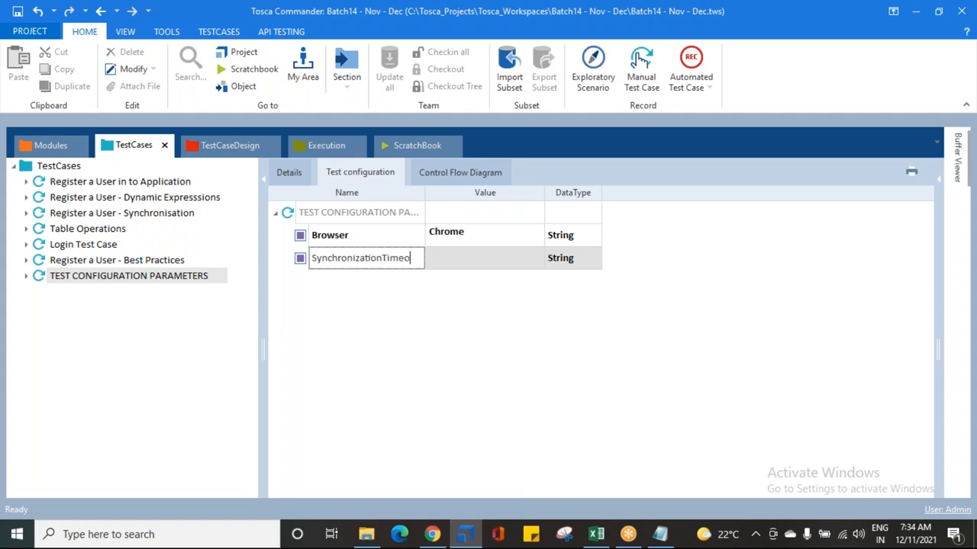
type("utduringWaitOn")
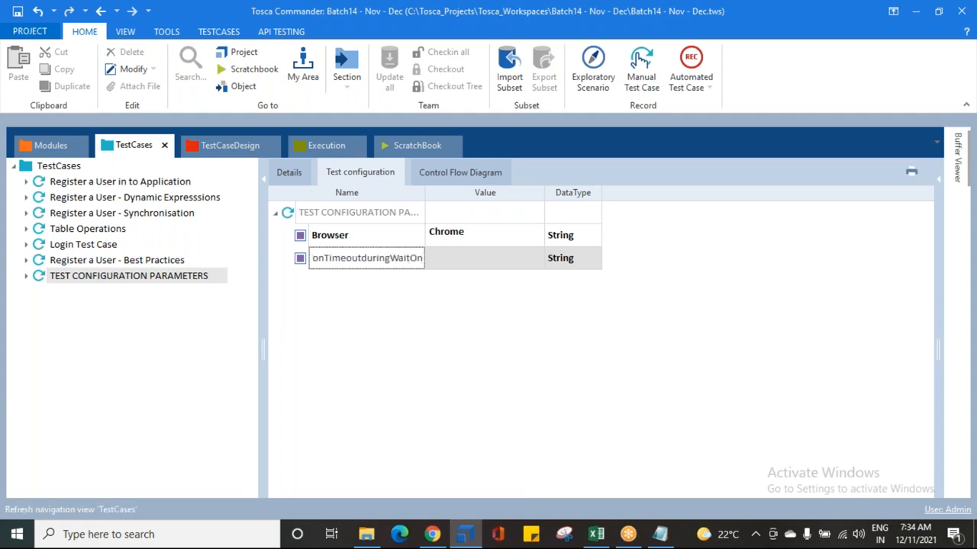
key("Return")
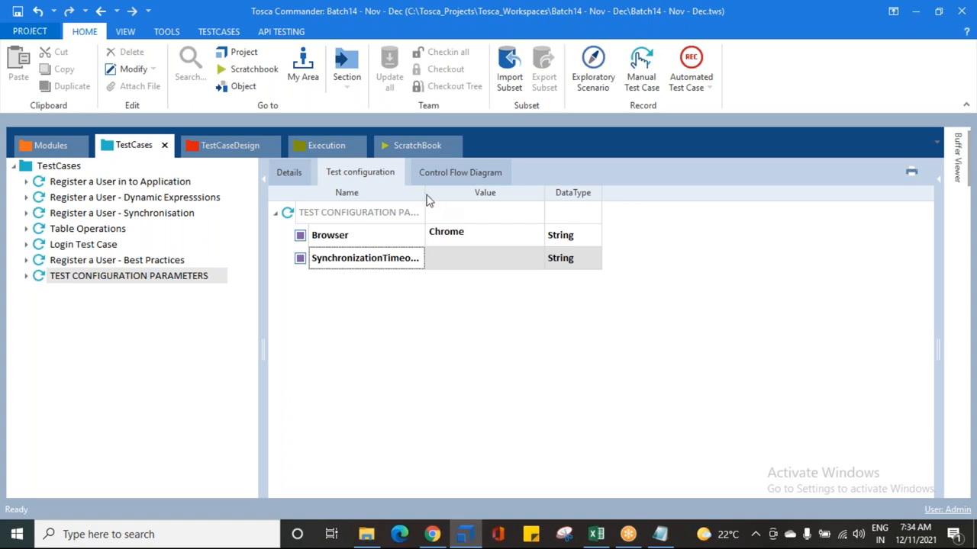
Step: Set the SynchronizationTimeoutduringWaitOn parameter's value to 300000
left_click_drag(426, 192, 502, 192)
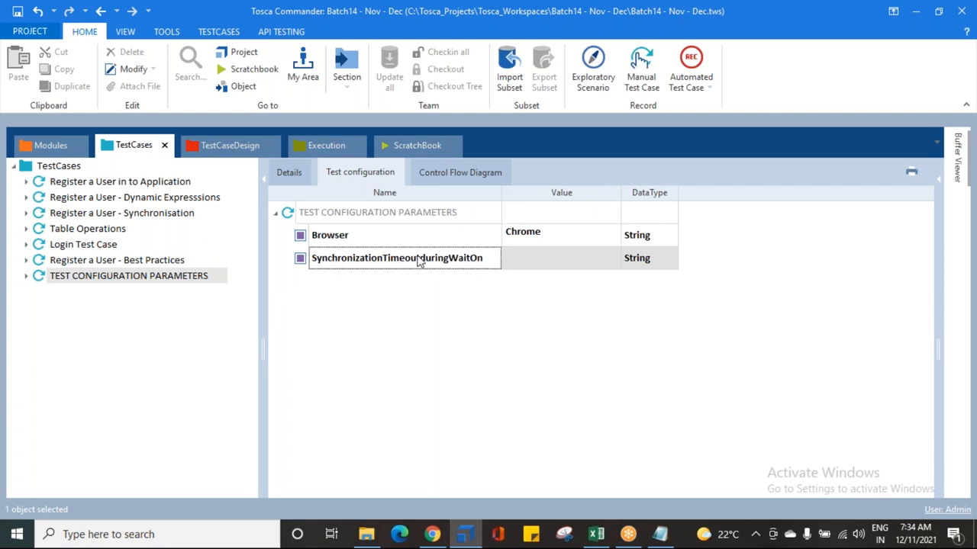
left_click(556, 259)
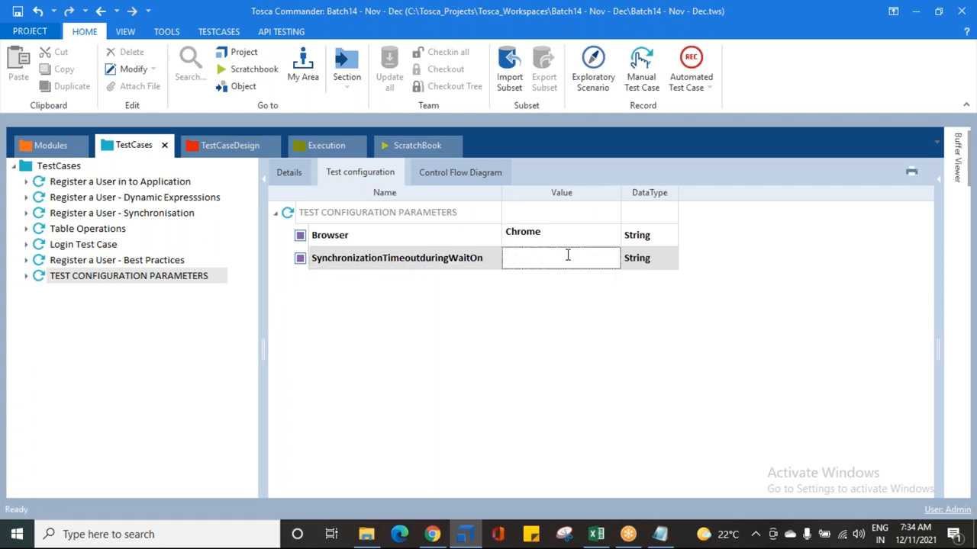
type("300")
type("000")
left_click(451, 294)
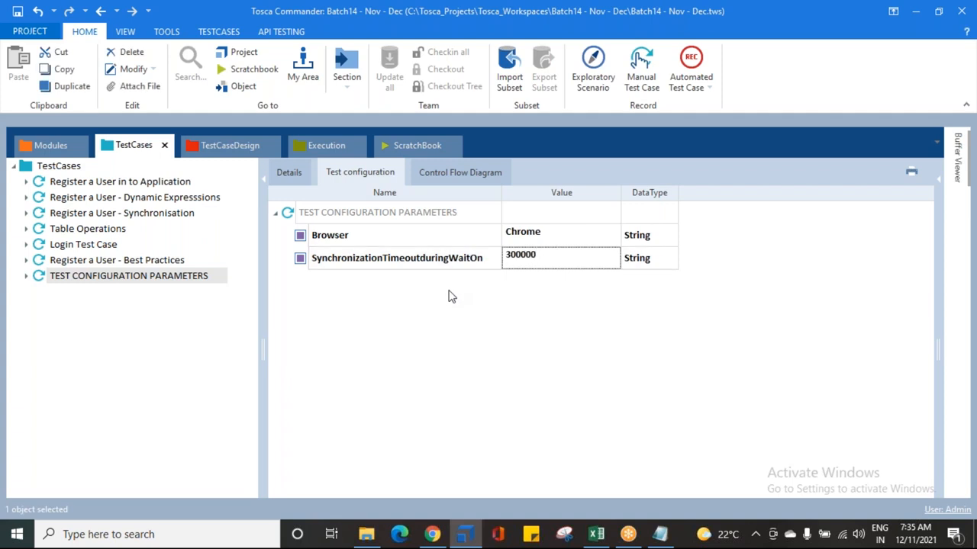
Step: Examine the test configuration of the Table Operations test case and return to TEST CONFIGURATION PARAMETERS
left_click(300, 261)
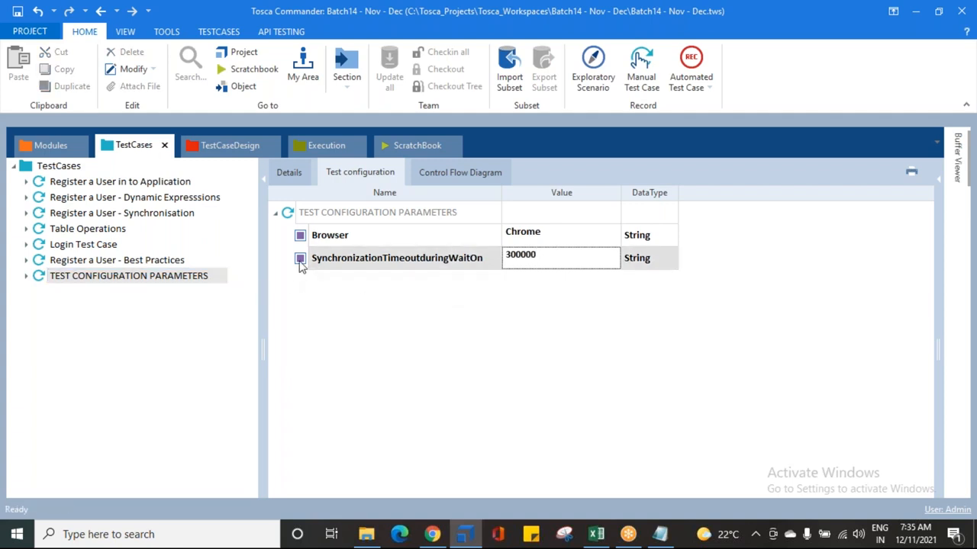
left_click(291, 214)
left_click(60, 276)
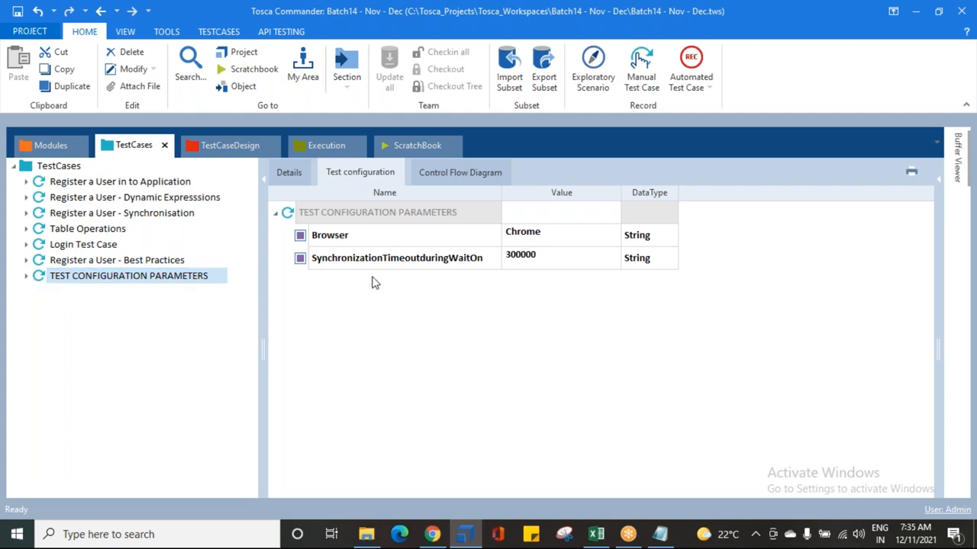
left_click(509, 267)
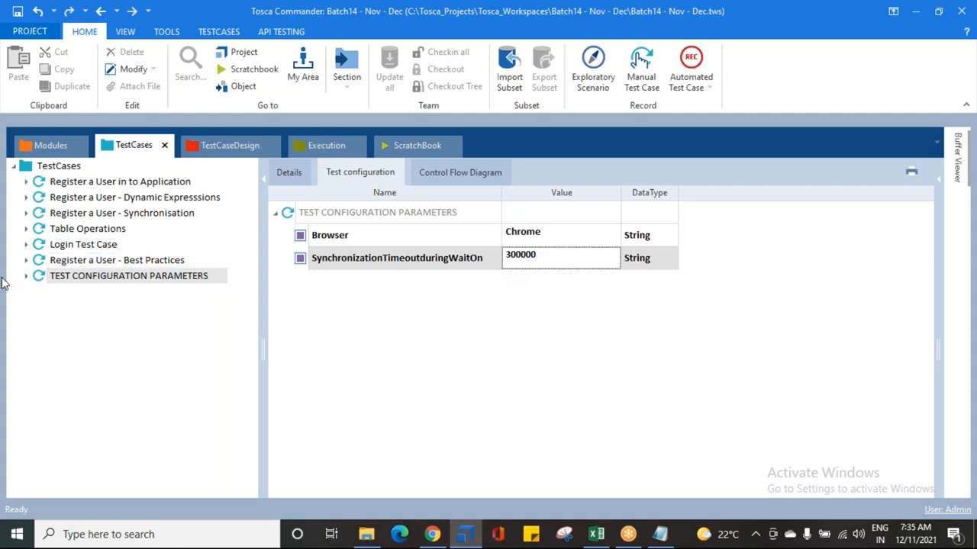
left_click(62, 260)
left_click(64, 245)
left_click(80, 230)
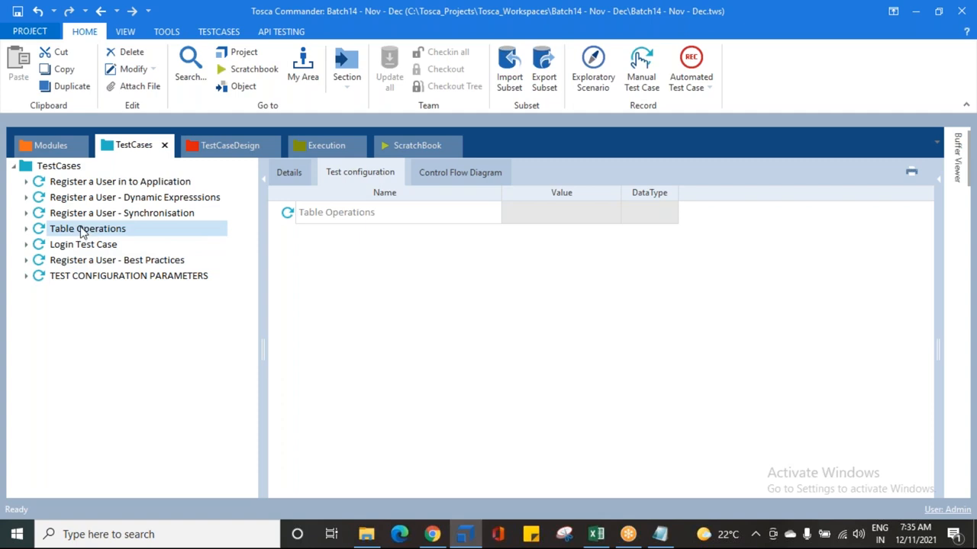
left_click(40, 276)
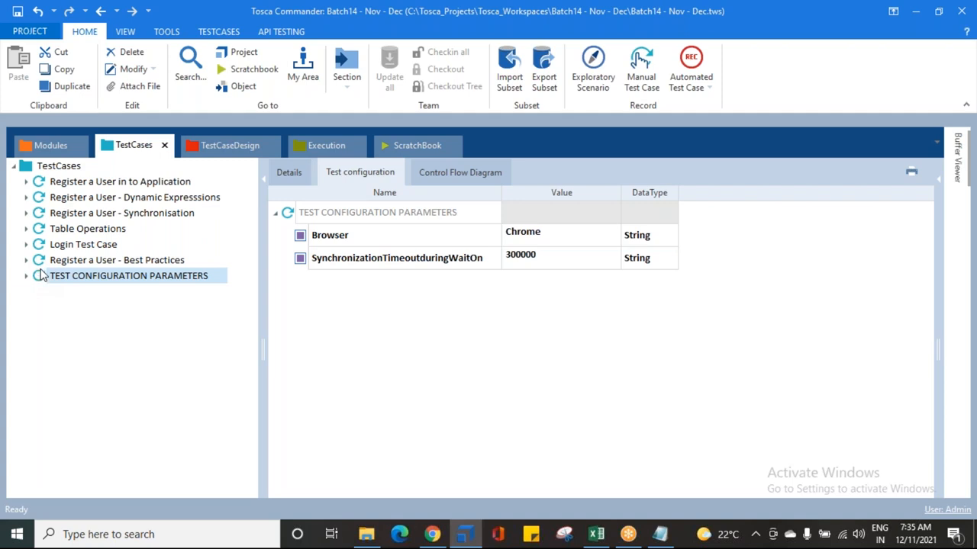
left_click(82, 280)
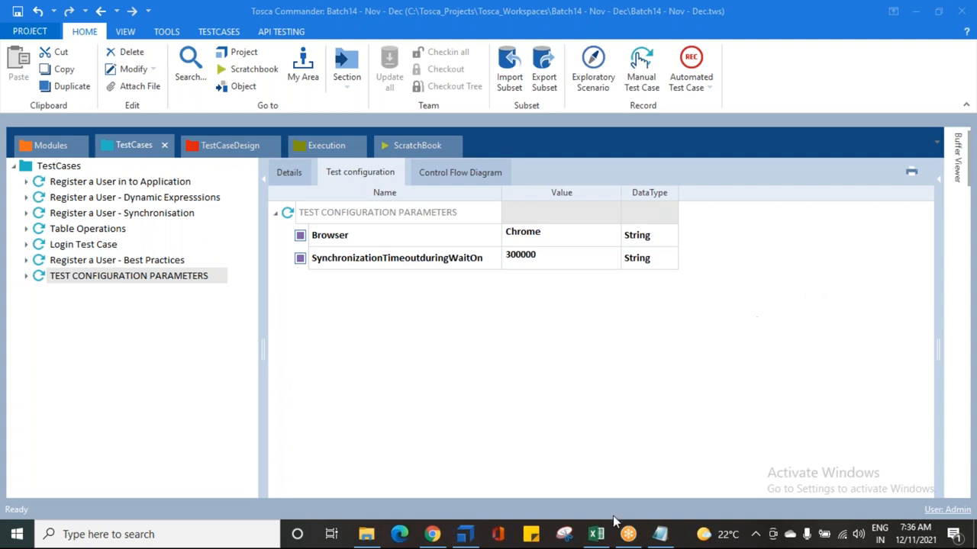
Step: Switch to the Notepad notes and highlight the SCREEN SHOT RELATED INFO item
left_click(661, 538)
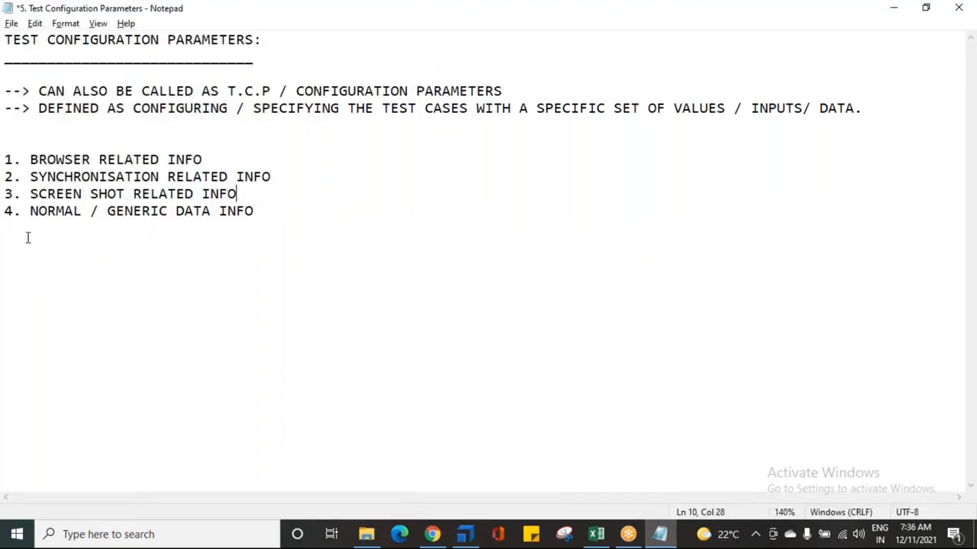
left_click_drag(29, 194, 238, 196)
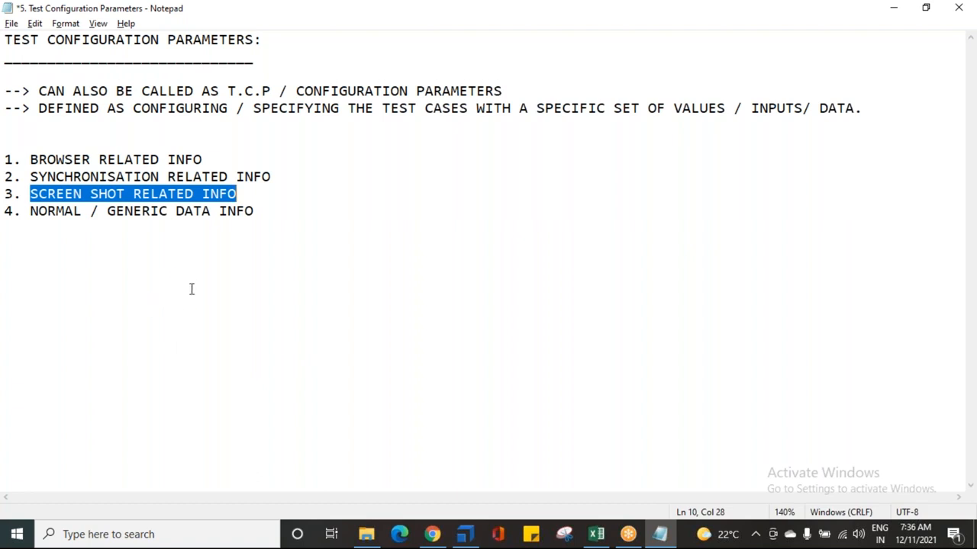
left_click(49, 211)
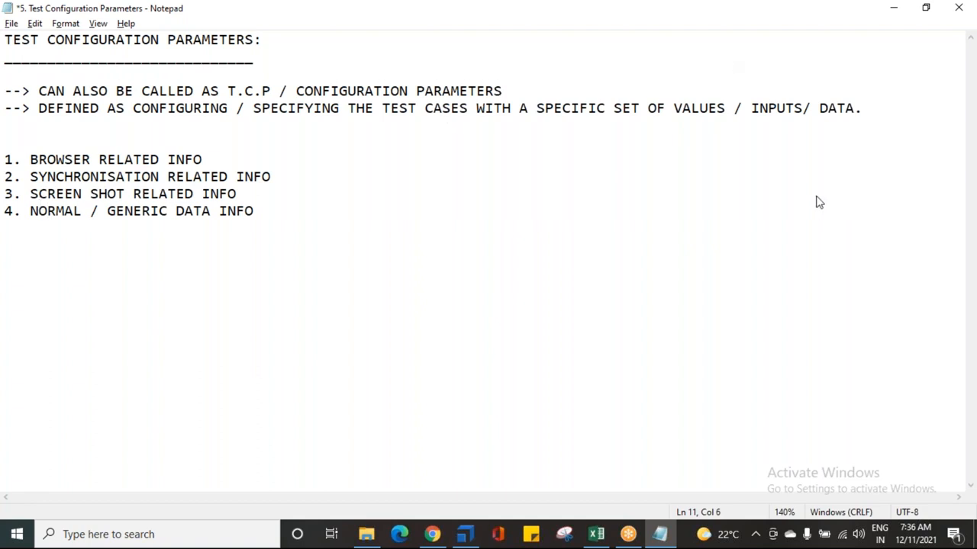
left_click(831, 265)
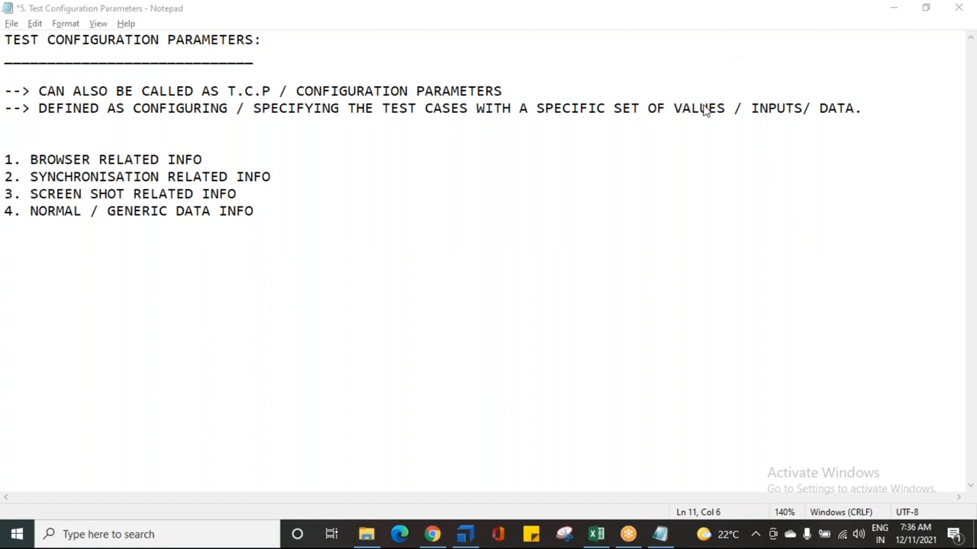
Step: Return to Tosca Commander and browse the Standard modules to TBox Take Screenshot under Basic Windows Operations
mouse_move(454, 540)
left_click(456, 534)
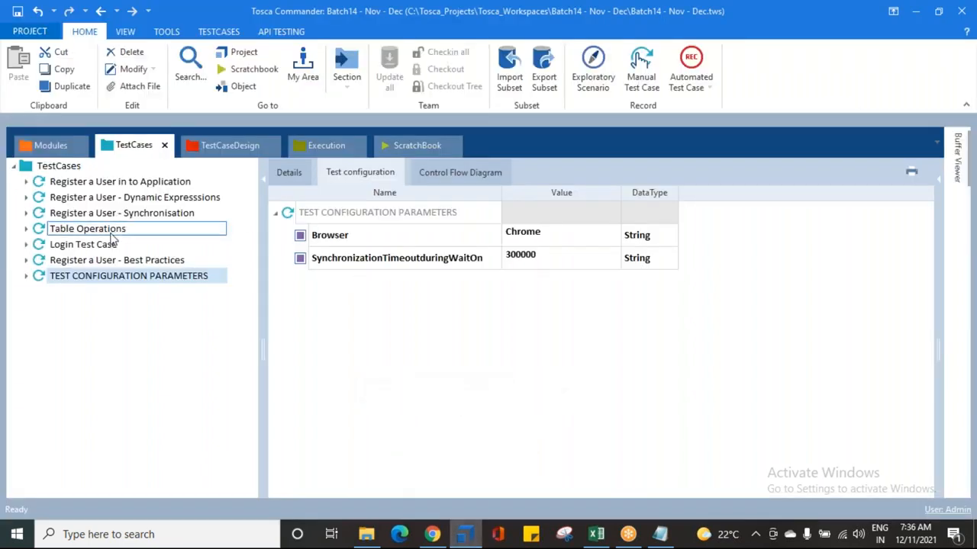
left_click(42, 145)
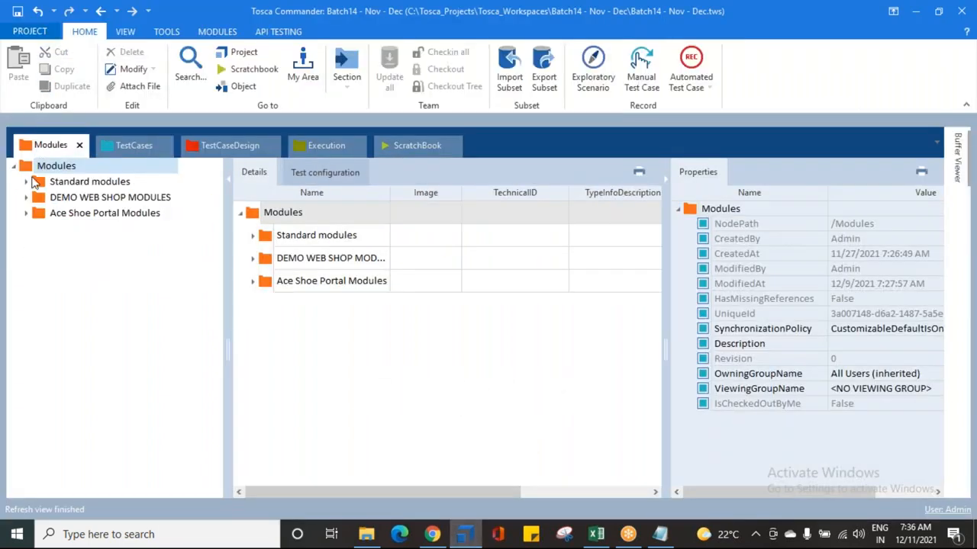
left_click(27, 183)
left_click(39, 197)
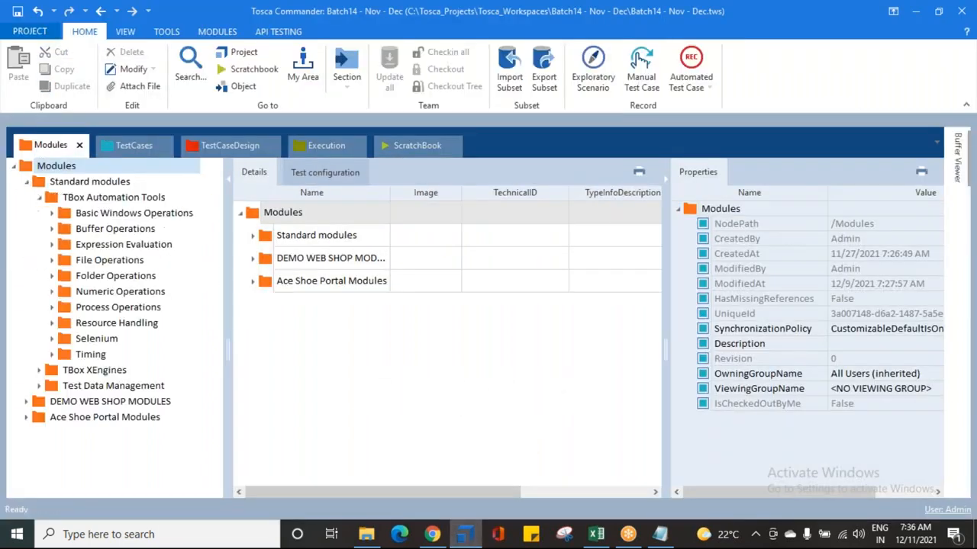
left_click(54, 214)
left_click(107, 230)
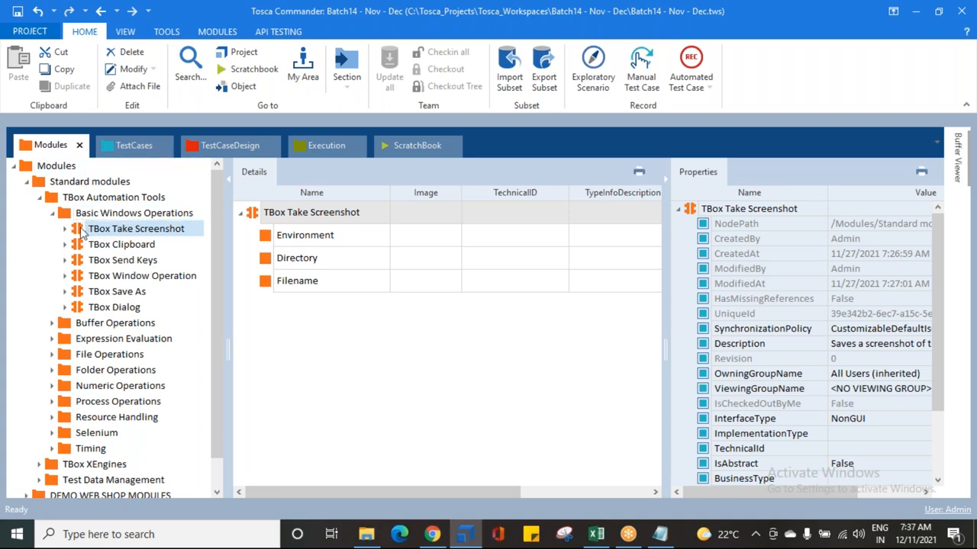
left_click_drag(82, 231, 104, 166)
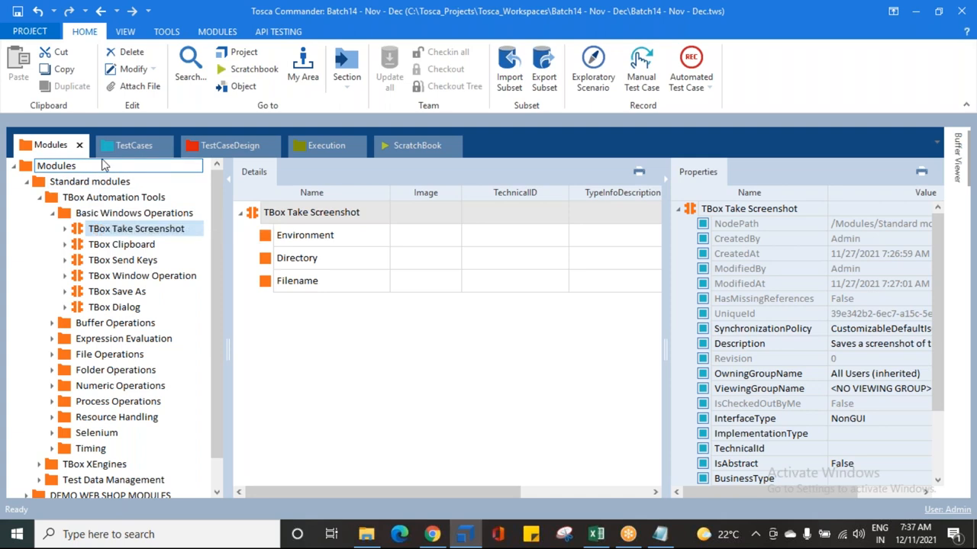
left_click(115, 150)
Step: Expand the TEST CONFIGURATION PARAMETERS test steps and inspect the registration and success-message steps
left_click(27, 277)
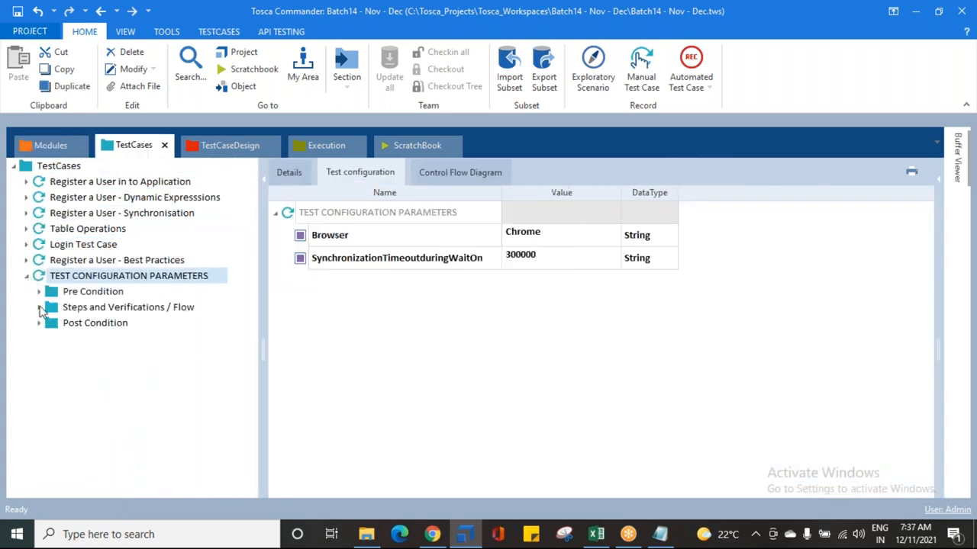
left_click(40, 308)
left_click(109, 372)
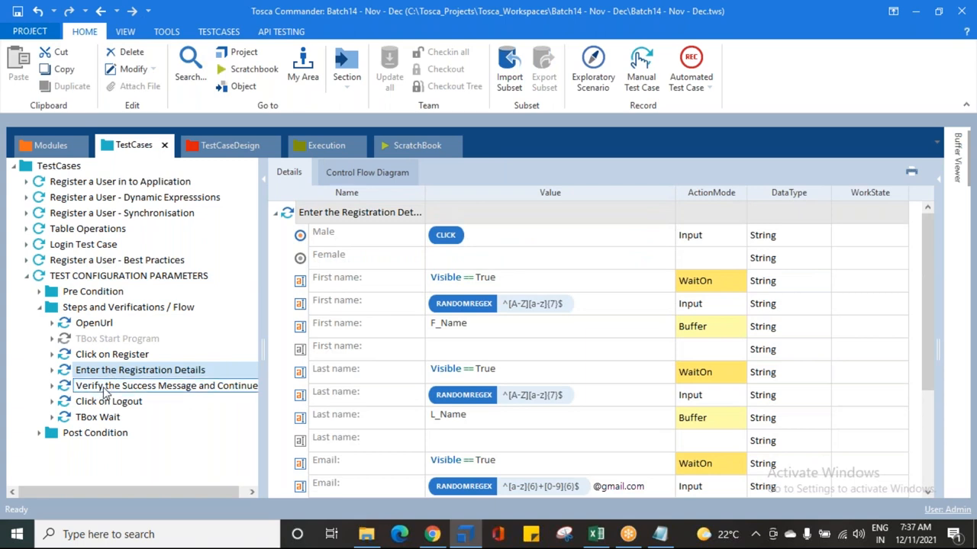
left_click(104, 389)
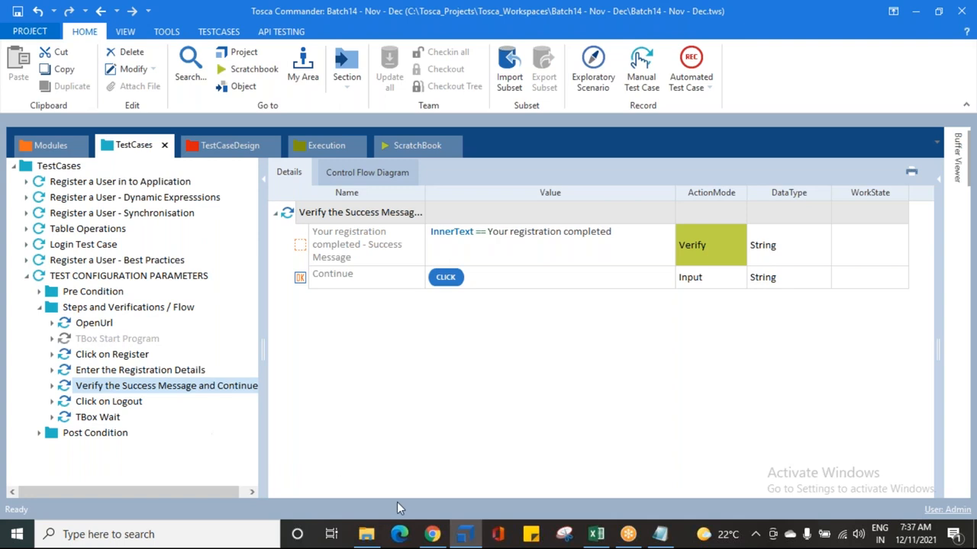
Step: Insert the TBox Take Screenshot module as a test step after Enter the Registration Details and review the surrounding steps
left_click(39, 145)
left_click_drag(80, 230, 70, 315)
left_click_drag(65, 434, 67, 386)
left_click(109, 370)
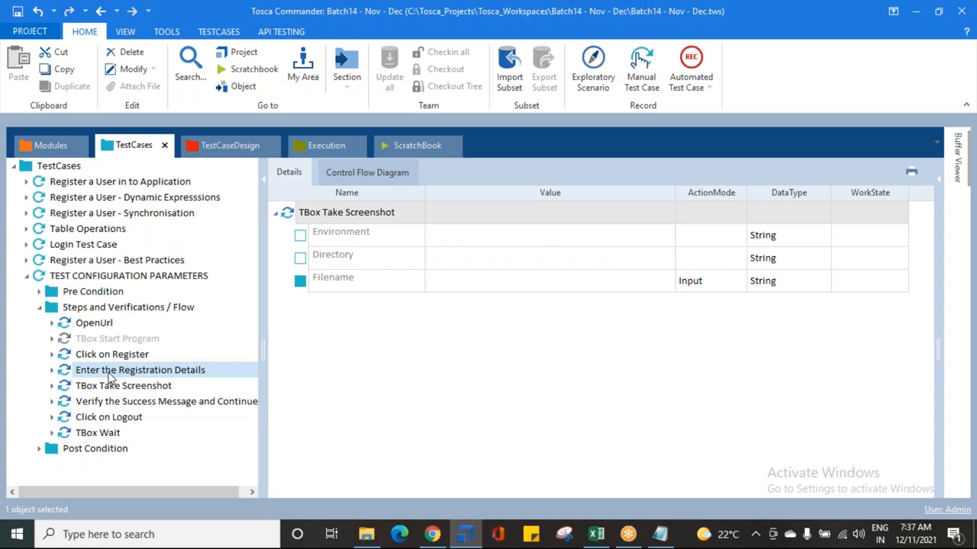
left_click(111, 387)
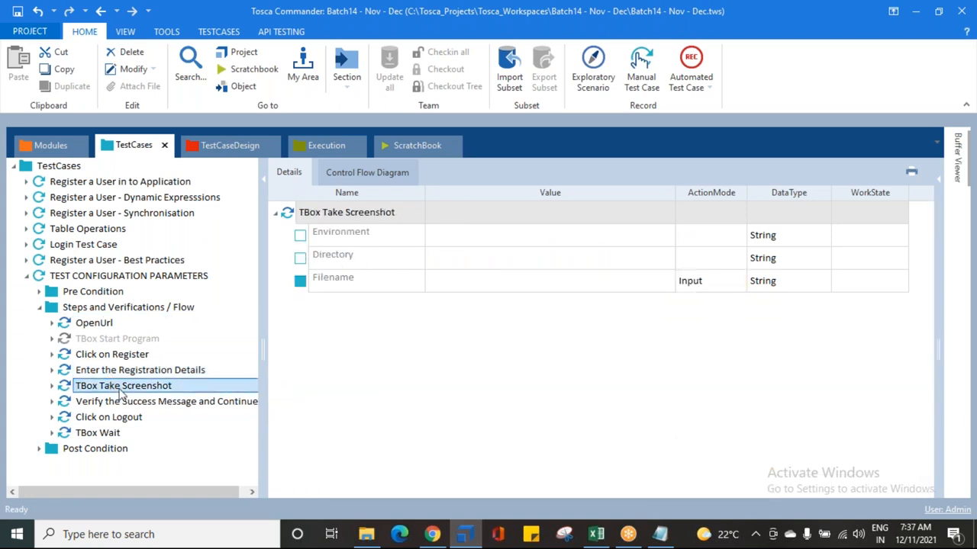
left_click(149, 404)
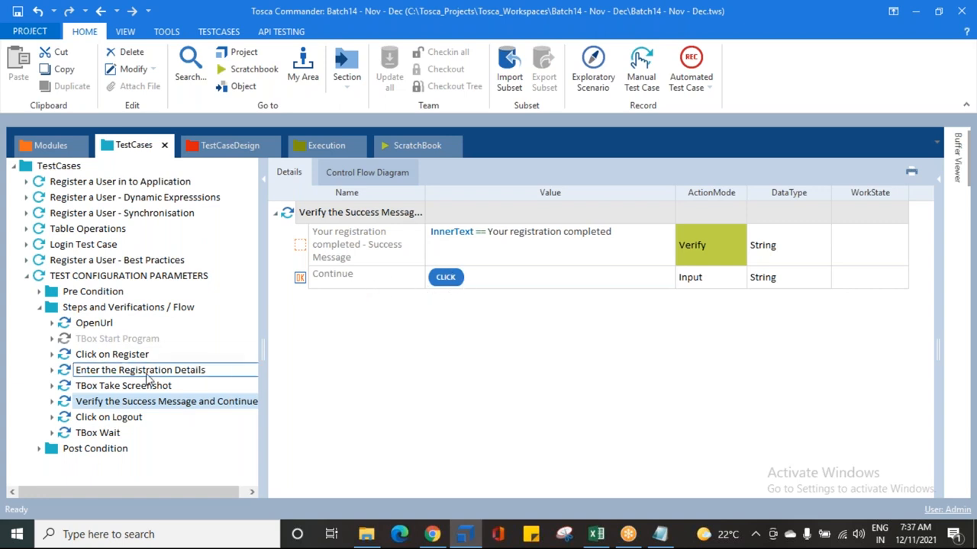
Step: Select the TBox Take Screenshot test step and inspect its Environment, Directory and Filename parameters
left_click(123, 391)
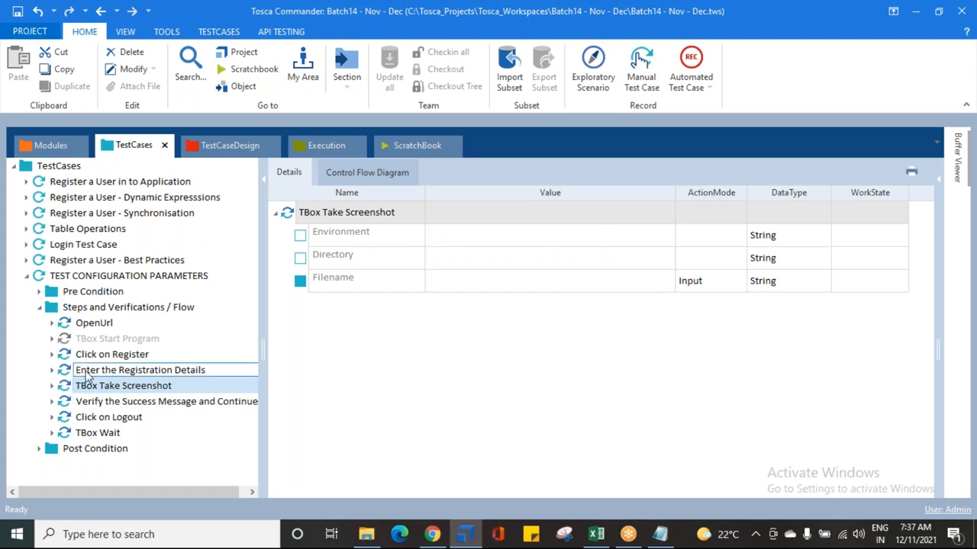
left_click(359, 242)
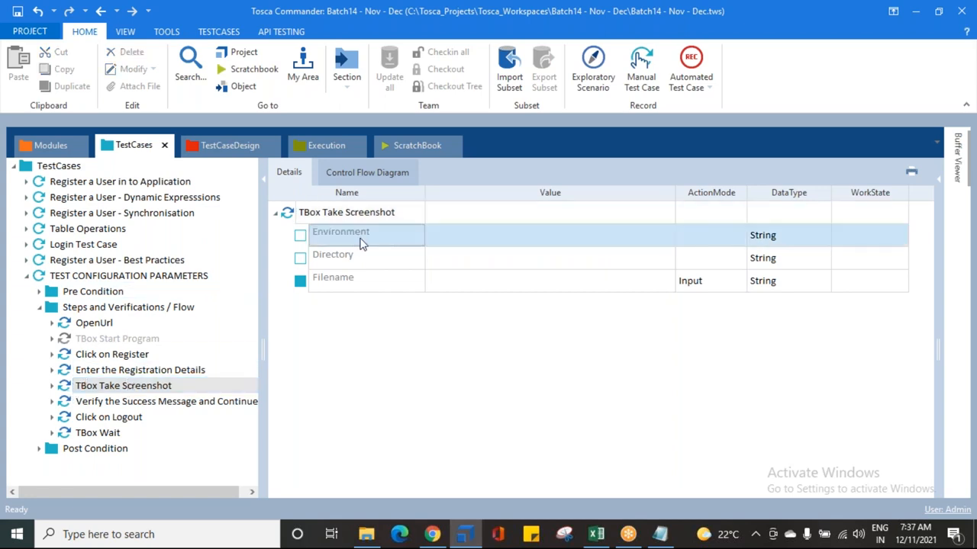
left_click(361, 263)
left_click(362, 290)
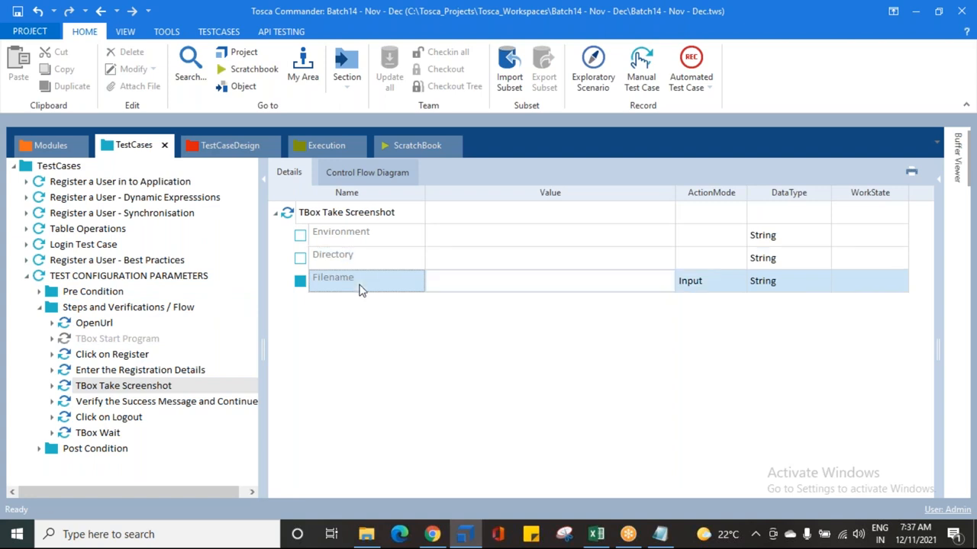
left_click(329, 239)
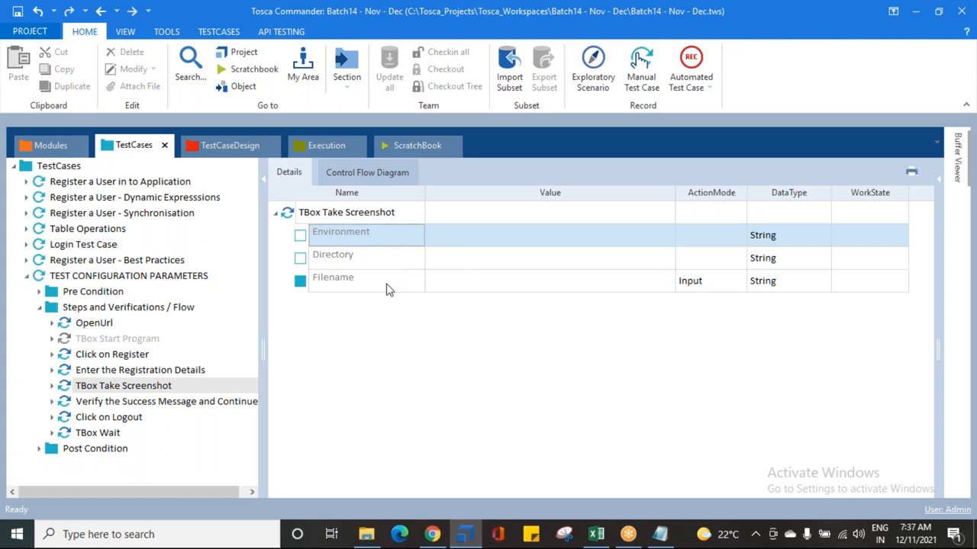
mouse_move(386, 290)
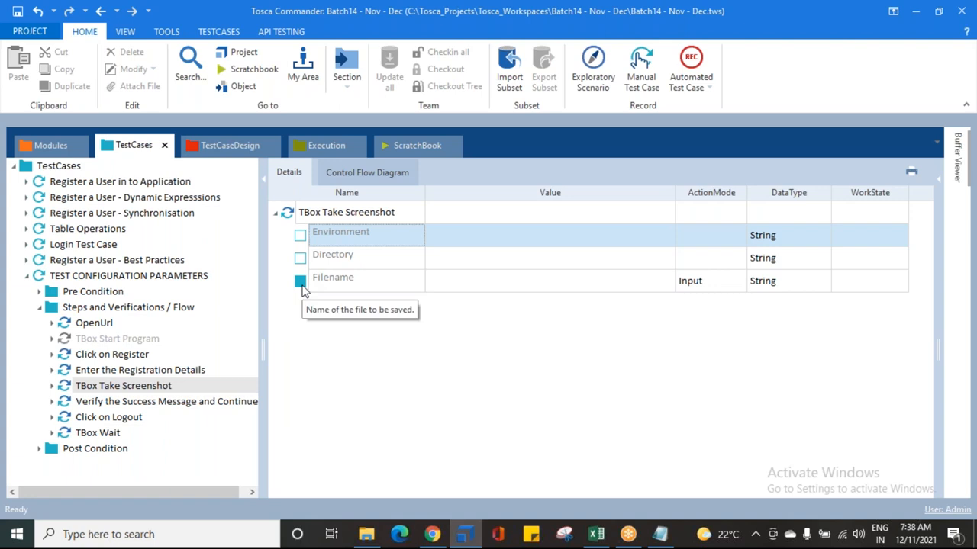
left_click(303, 260)
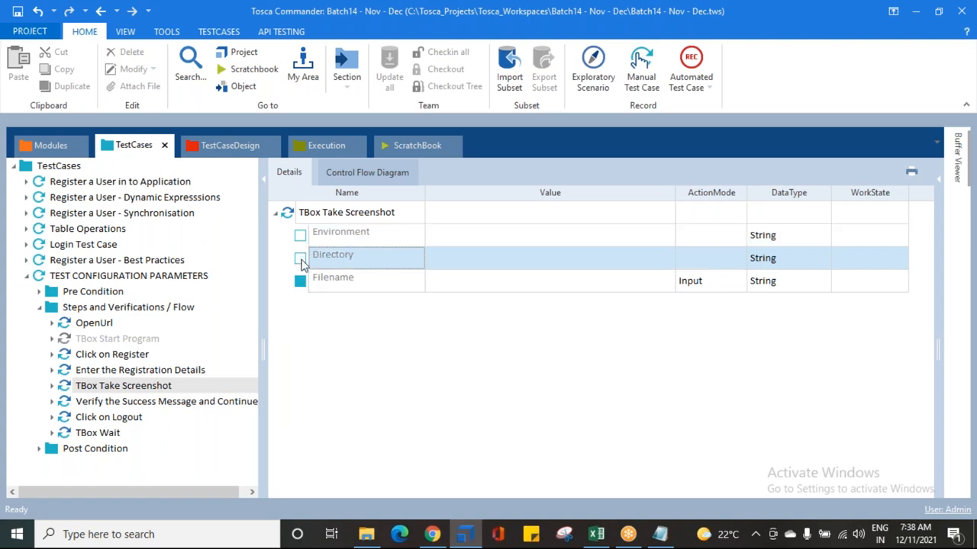
left_click(302, 238)
left_click(301, 258)
left_click(302, 284)
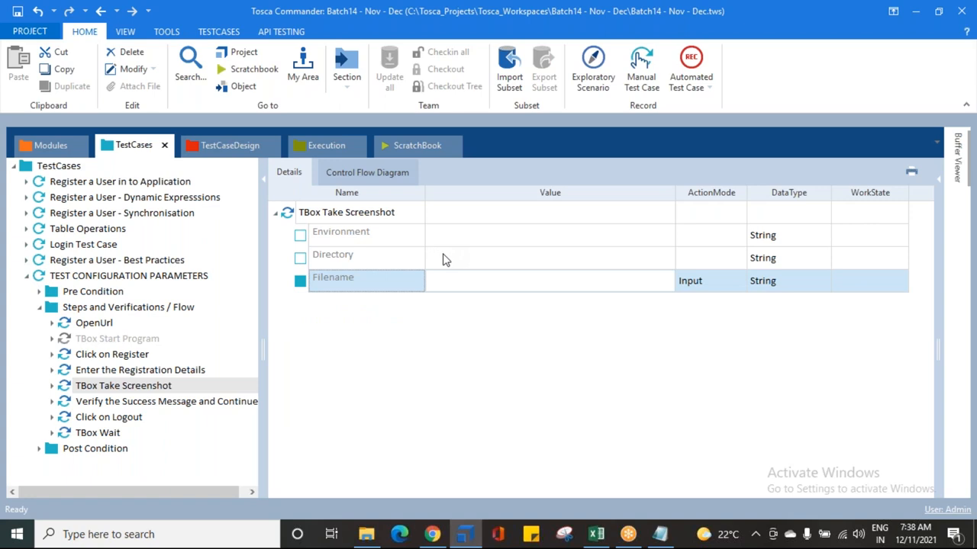
Step: Open the Directory parameter's value of the TBox Take Screenshot step for editing
left_click(486, 241)
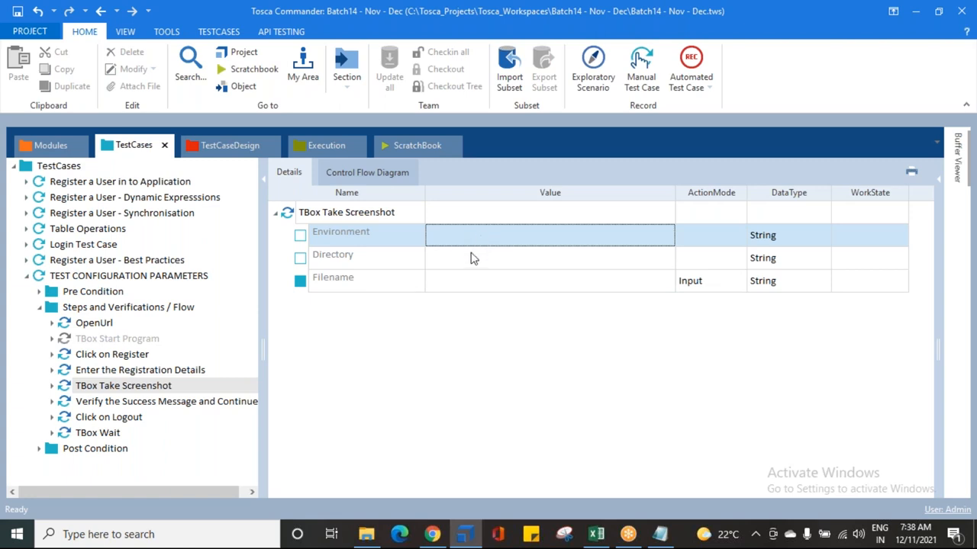
left_click(477, 259)
left_click(367, 260)
left_click(447, 266)
left_click(451, 266)
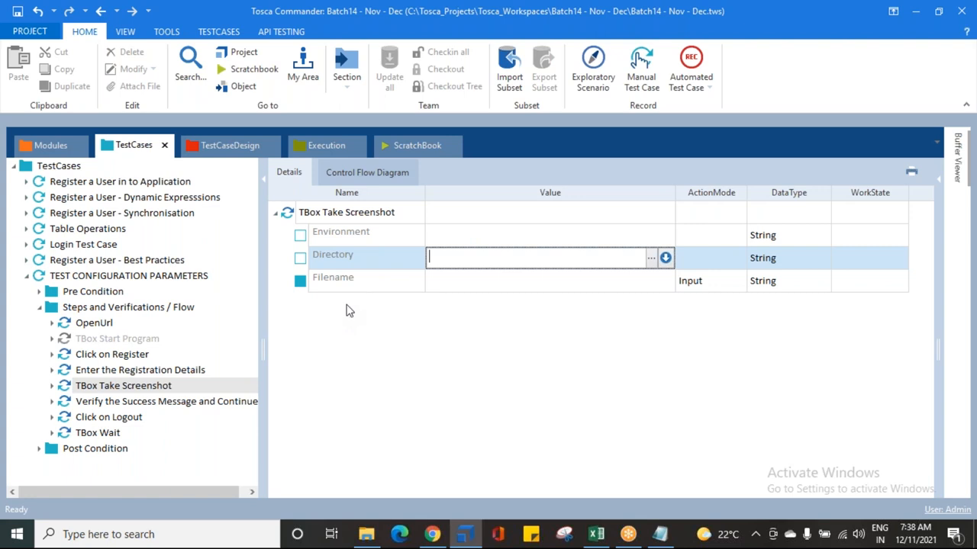
Step: Switch to File Explorer and create a new folder named Screen shots in the Batch 14 folder
left_click(366, 534)
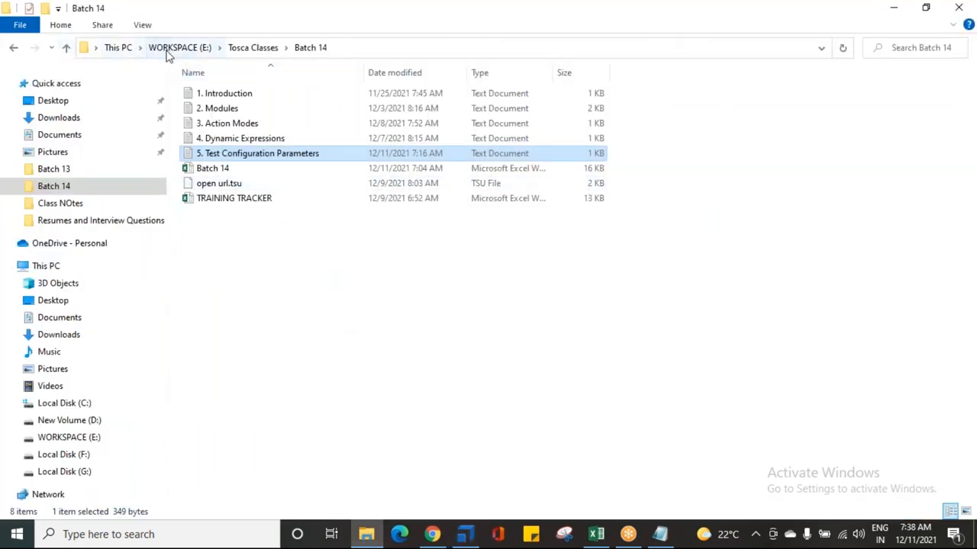
right_click(319, 299)
mouse_move(352, 475)
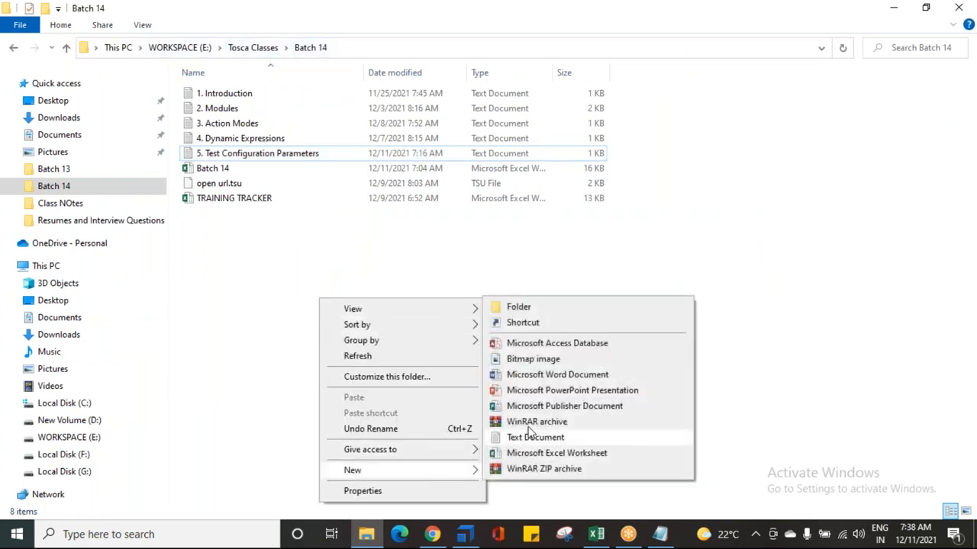
left_click(538, 312)
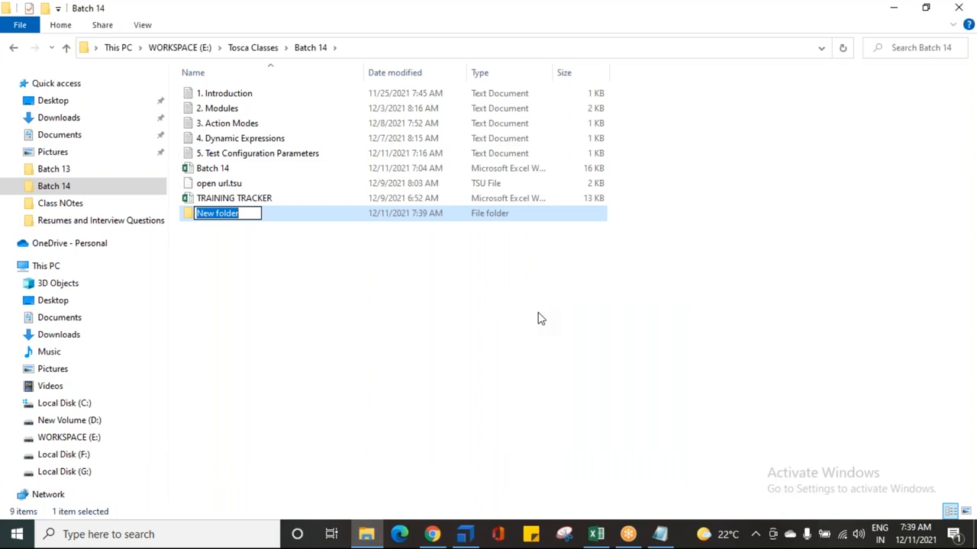
type("S")
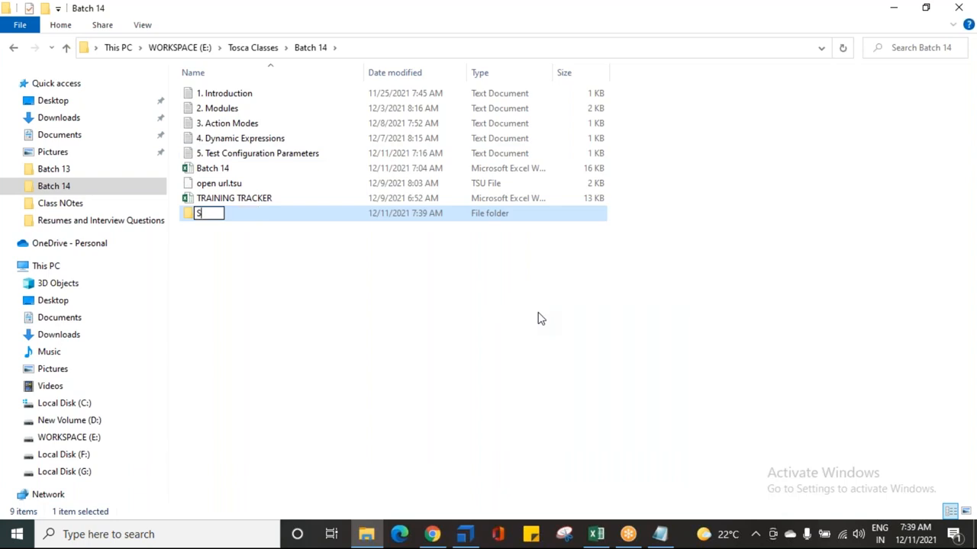
type("creen shots")
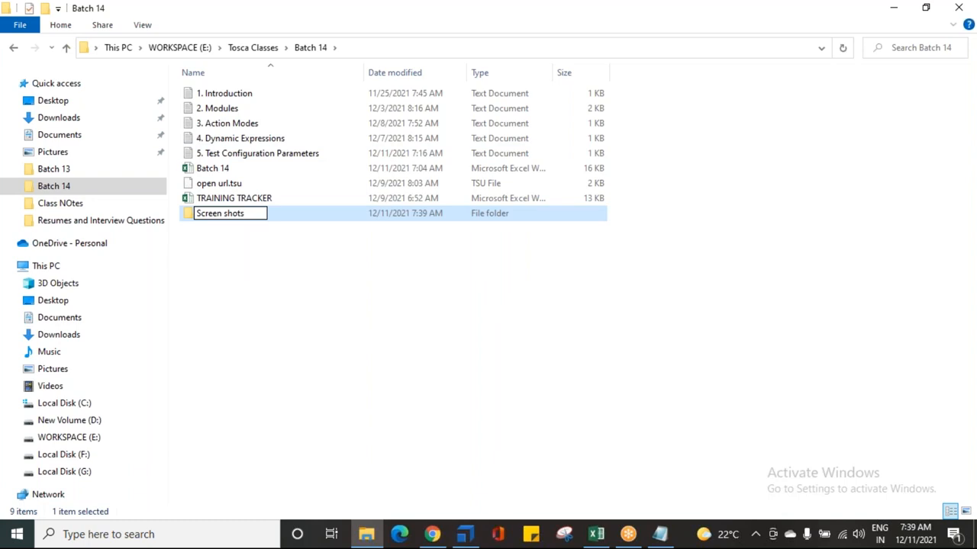
key("Return")
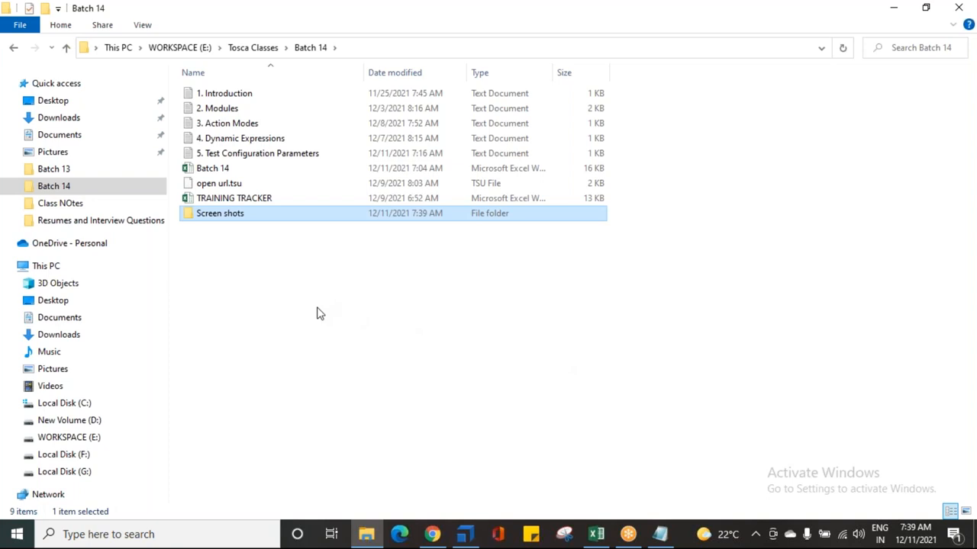
Step: Open the Screen shots folder, copy its path, and paste it as the Directory value in Tosca
double_click(219, 215)
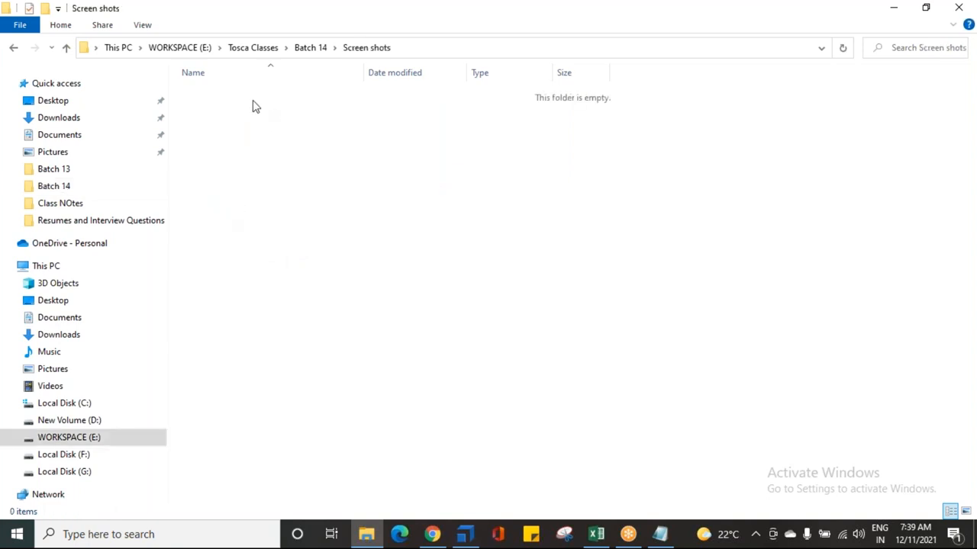
left_click(402, 49)
key("ctrl+c")
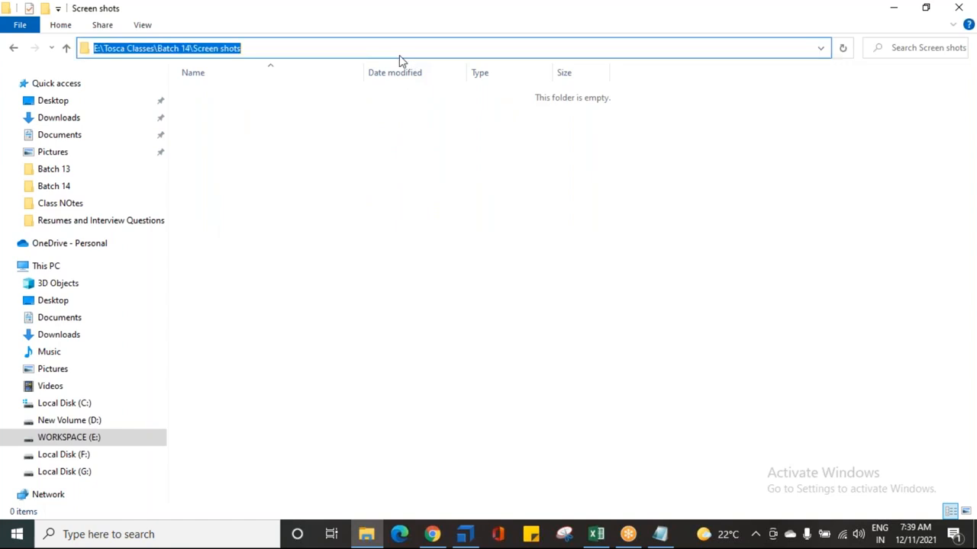
left_click(465, 534)
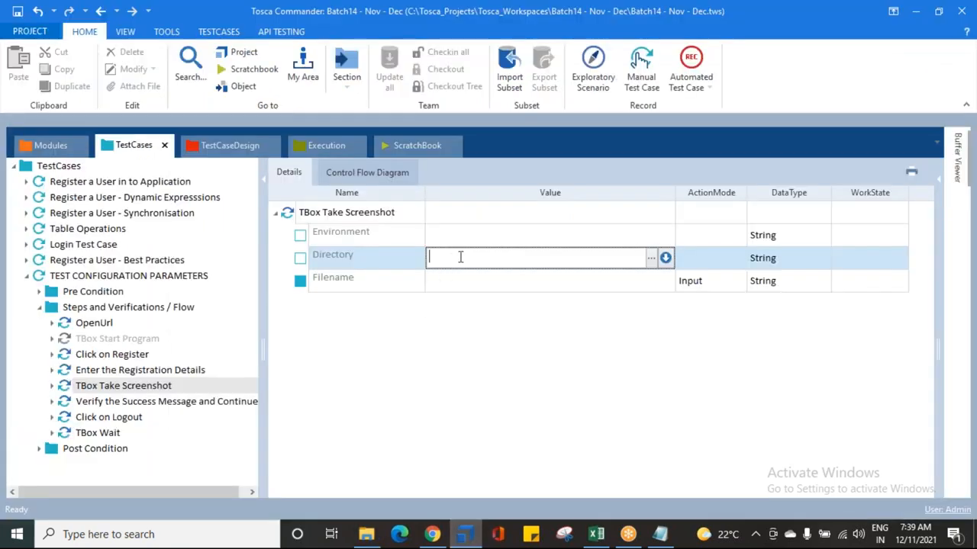
key("ctrl+v")
key("Return")
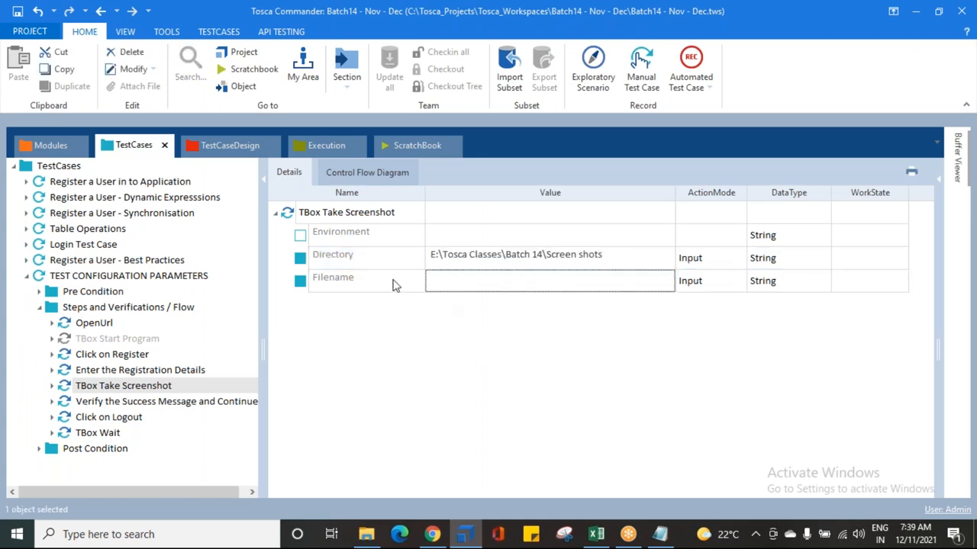
Step: Set the Filename parameter value of the TBox Take Screenshot step to Sample_Screenshot
left_click(458, 283)
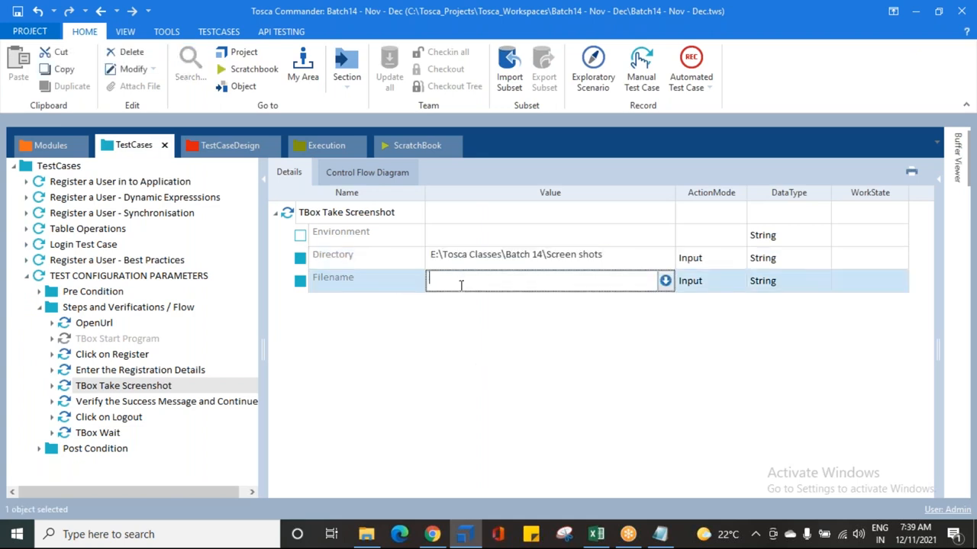
type("Sample_Screenshot")
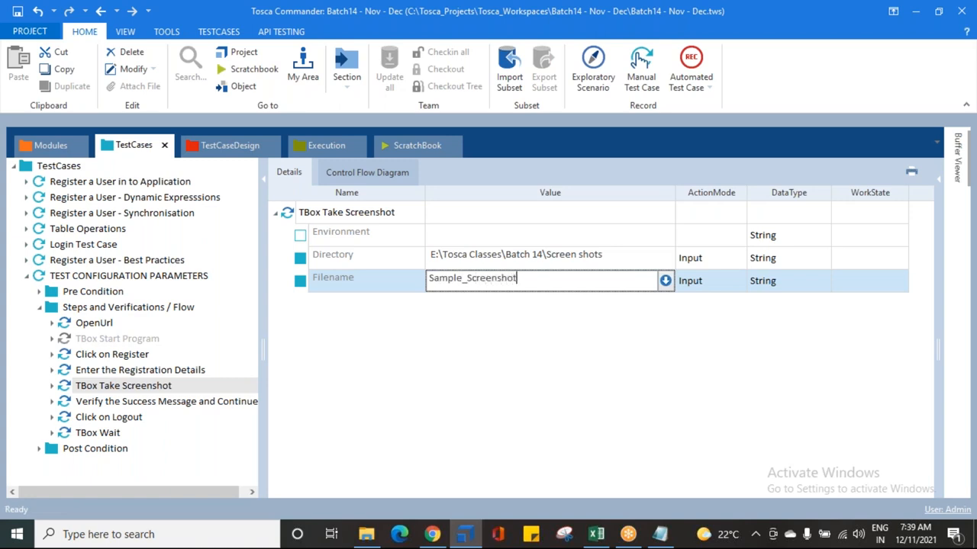
key("Return")
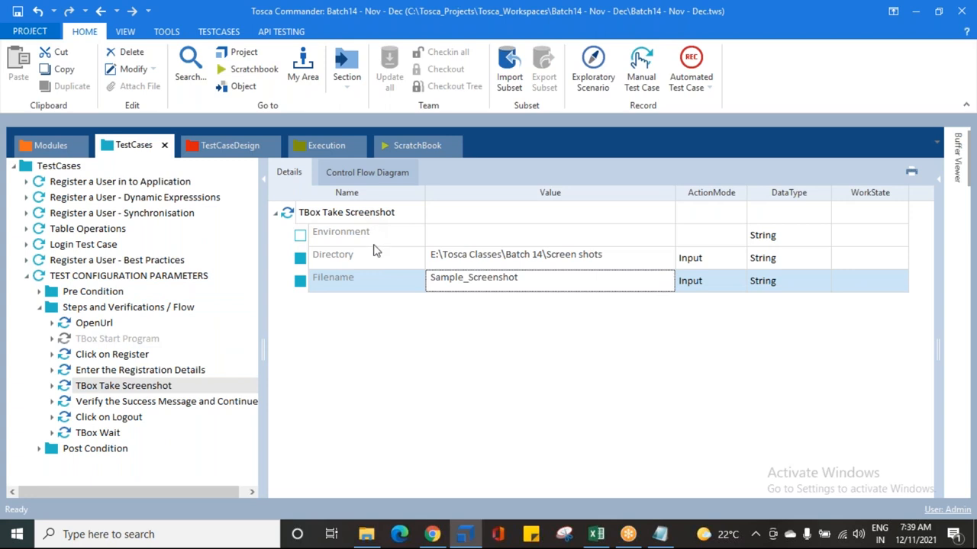
left_click(350, 264)
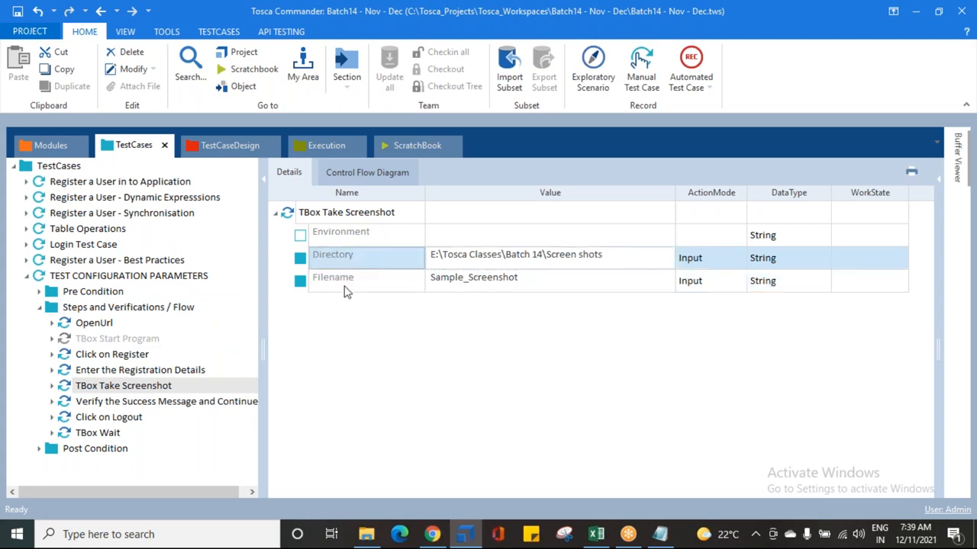
left_click(345, 288)
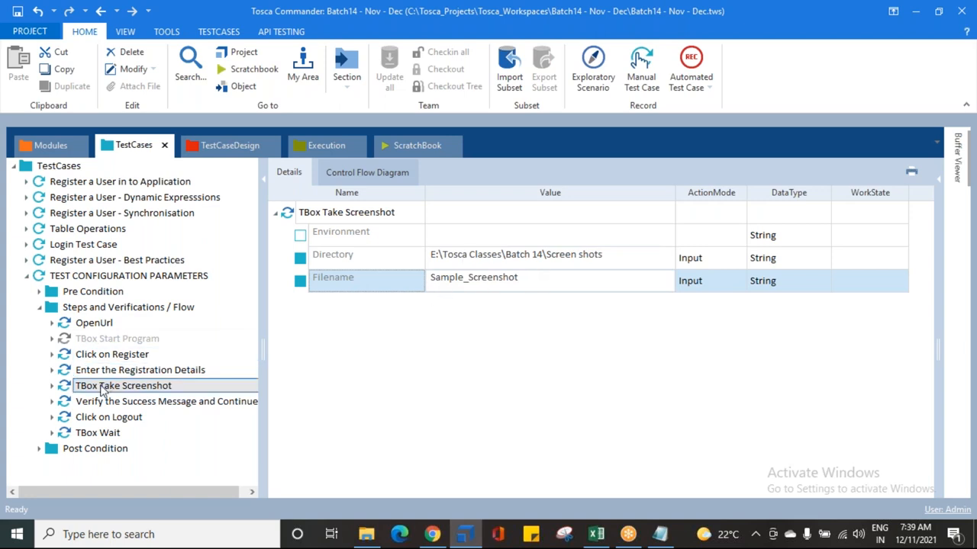
Step: Switch to Chrome and open the Demo Web Shop site by entering demo in the address bar
left_click(432, 534)
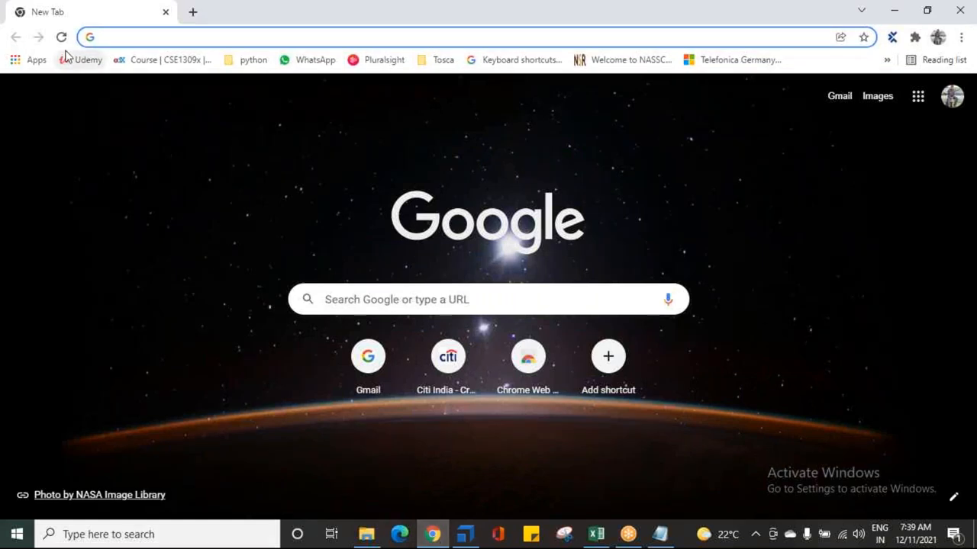
type("demowebshop.tricentis.com")
key("Return")
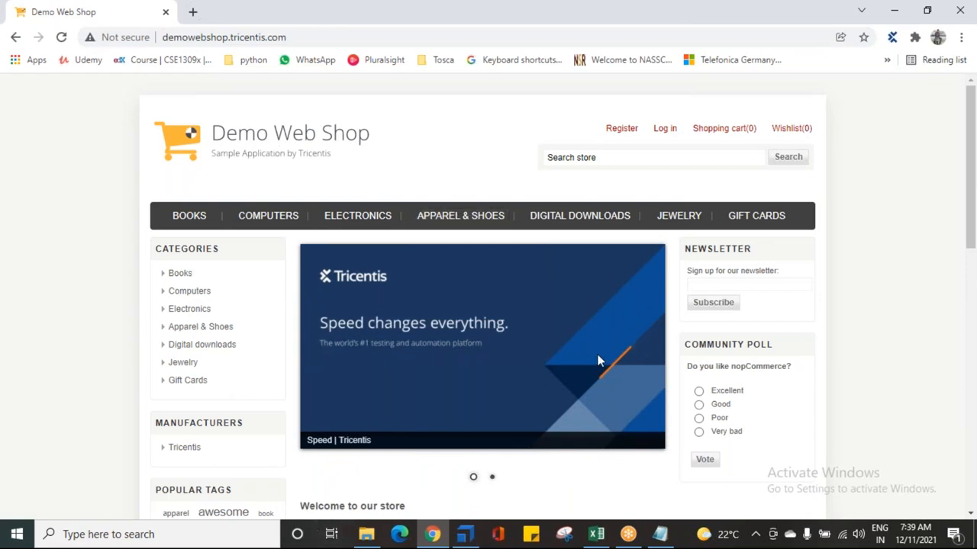
Step: Minimize the Tosca Commander and File Explorer windows and bring the Demo Web Shop browser to the front
left_click(465, 537)
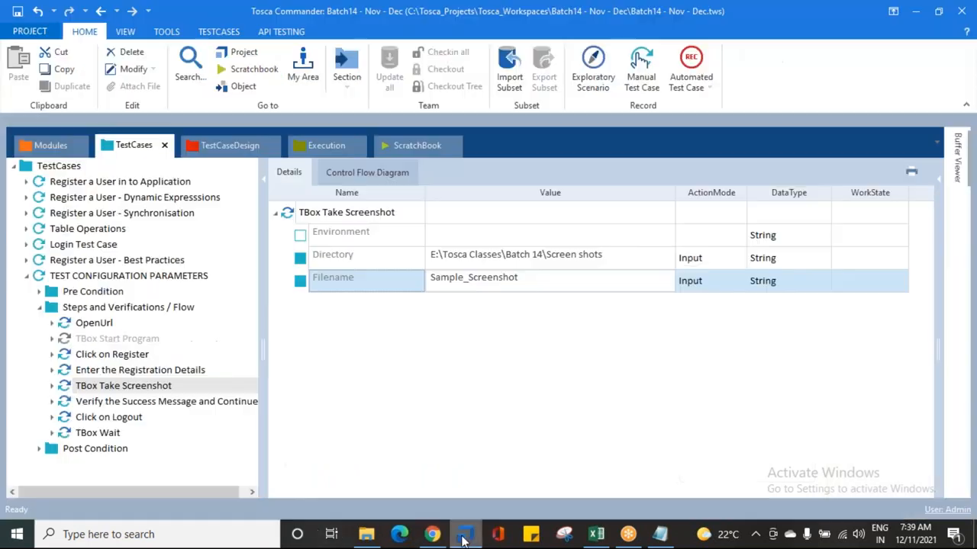
left_click_drag(656, 10, 775, 203)
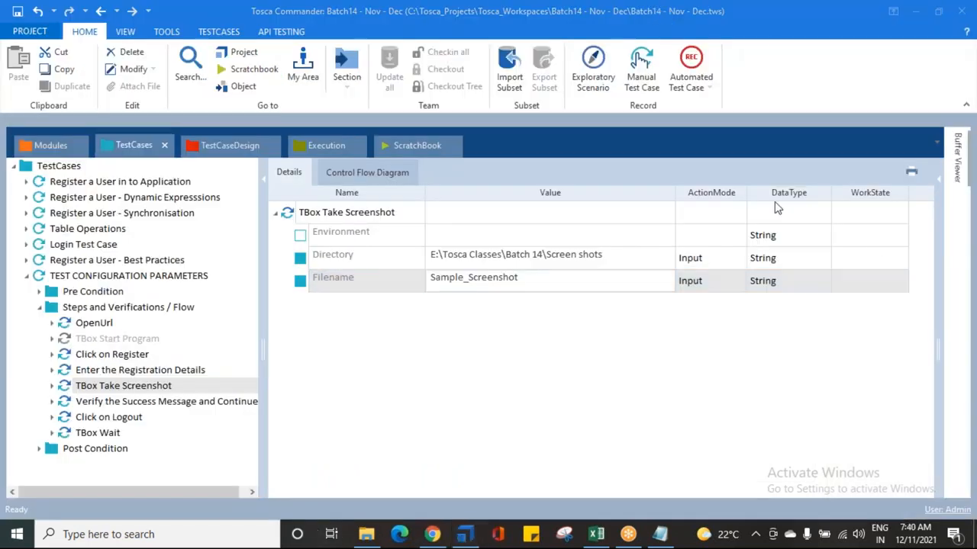
left_click(915, 11)
left_click(893, 11)
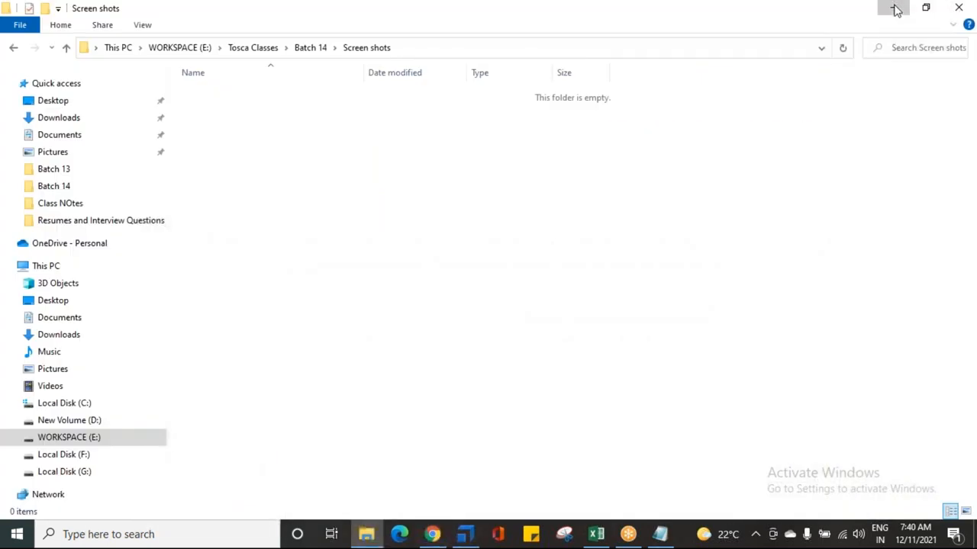
left_click(896, 9)
left_click(893, 8)
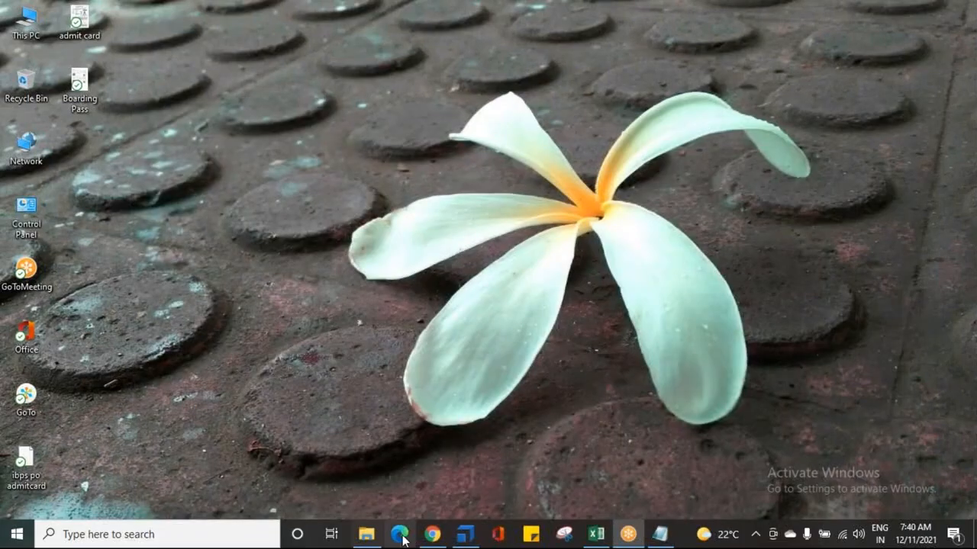
left_click(432, 534)
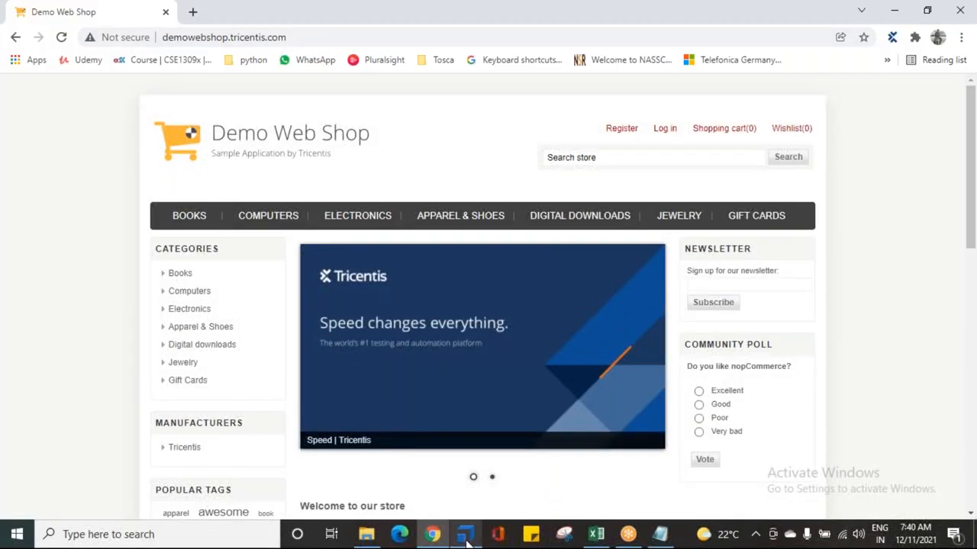
Step: Run the TBox Take Screenshot step in the ScratchBook and expand its execution log entry
left_click(465, 536)
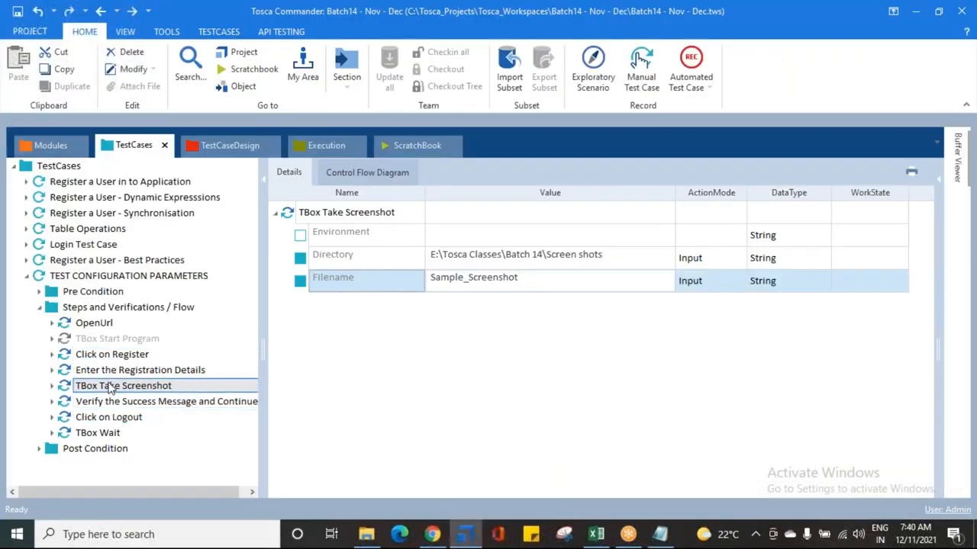
right_click(111, 388)
left_click(153, 382)
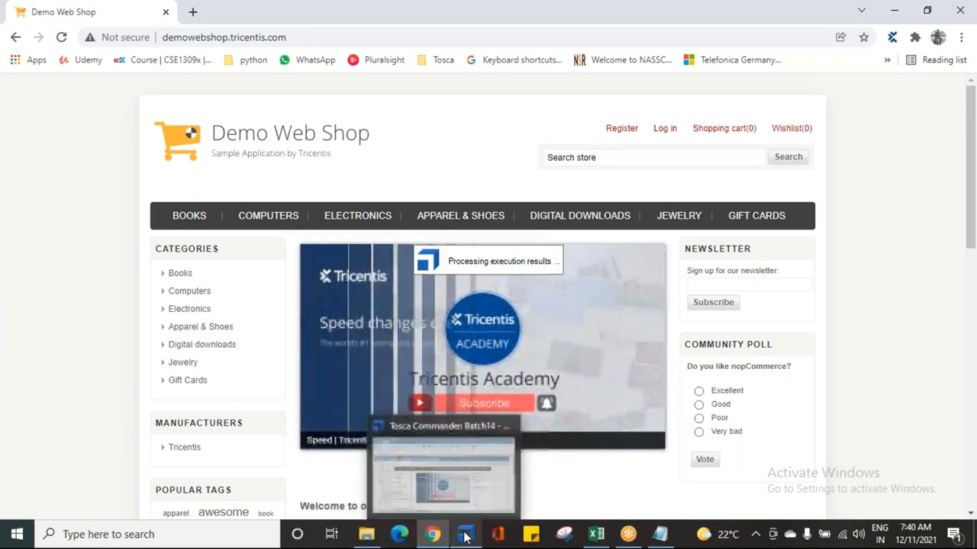
left_click(465, 538)
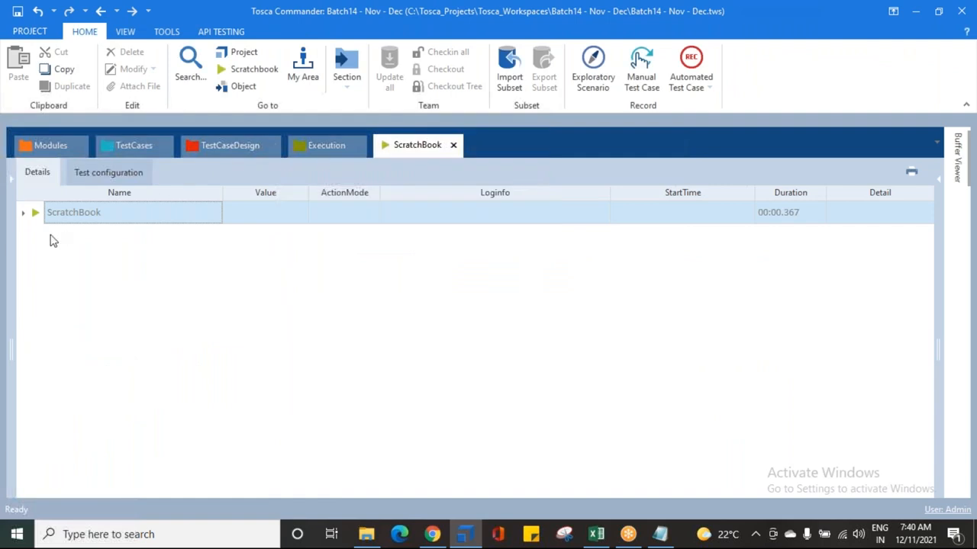
right_click(65, 218)
left_click(177, 185)
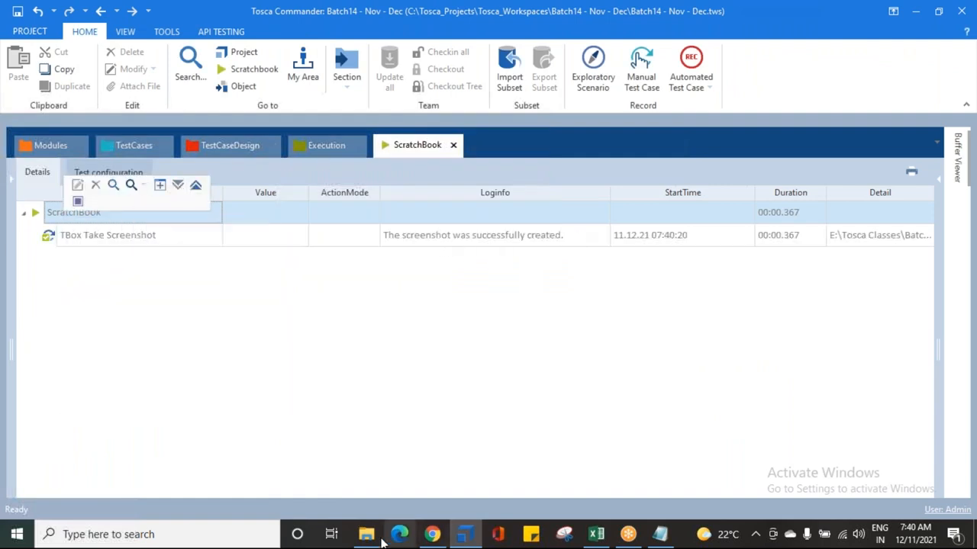
Step: Open the saved Sample_Screenshot image from the Screen shots folder and view it full size before closing it
mouse_move(366, 534)
left_click(434, 468)
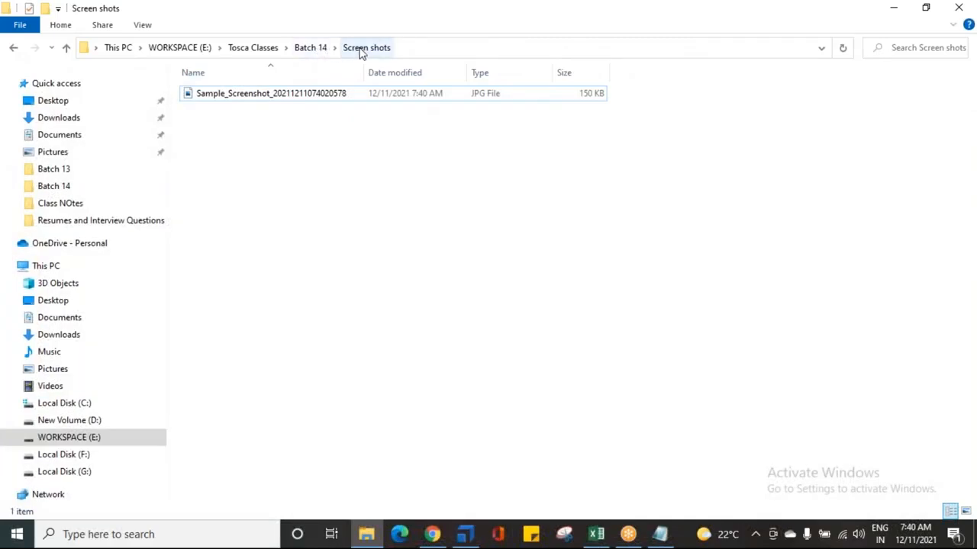
left_click(214, 98)
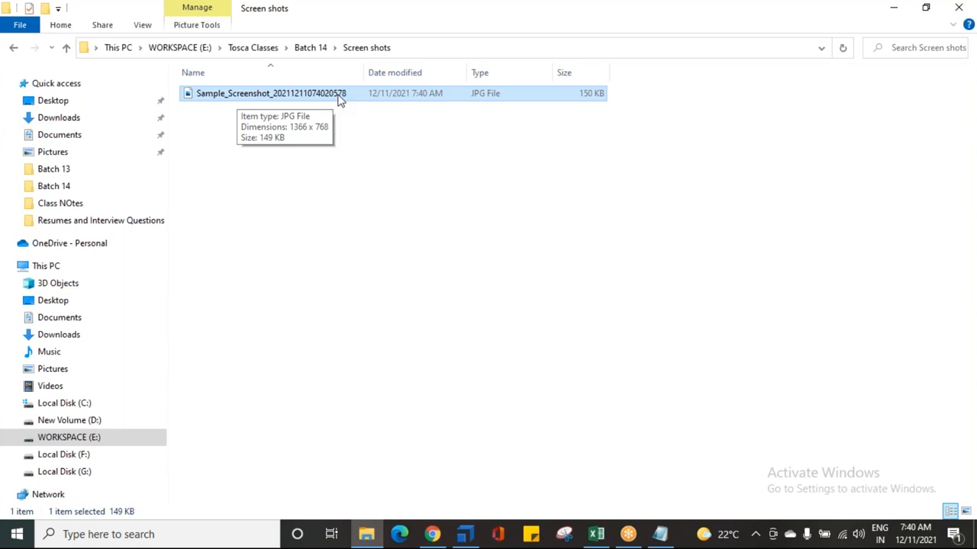
double_click(278, 98)
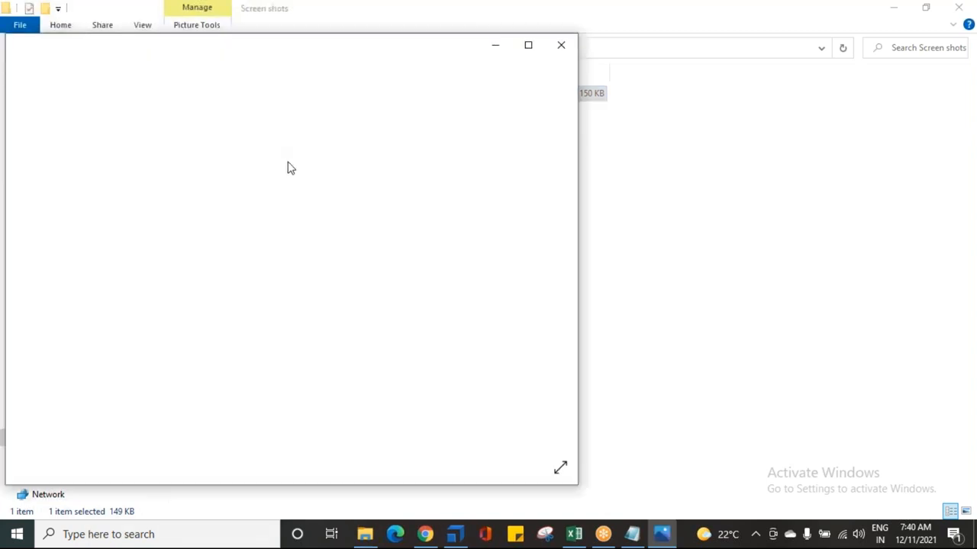
left_click(528, 46)
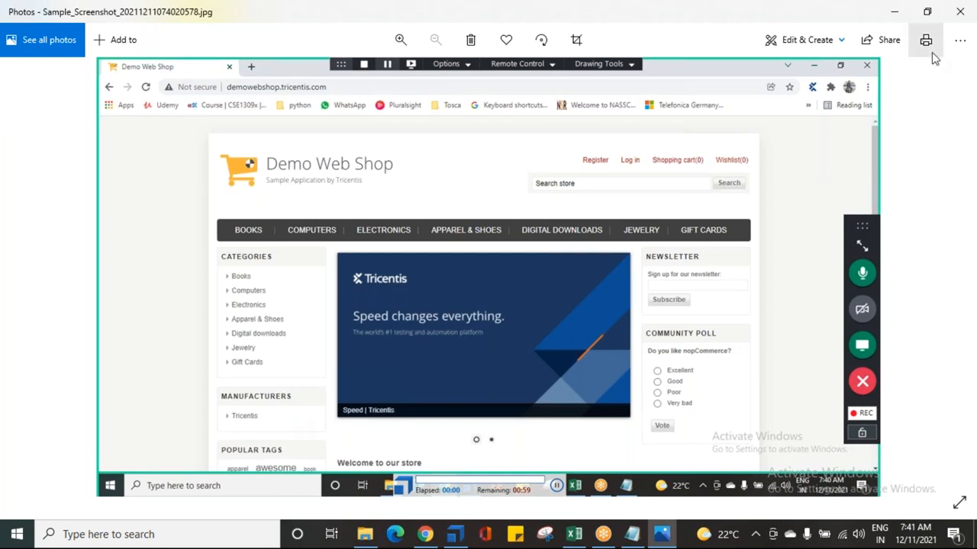
left_click(960, 11)
left_click(433, 315)
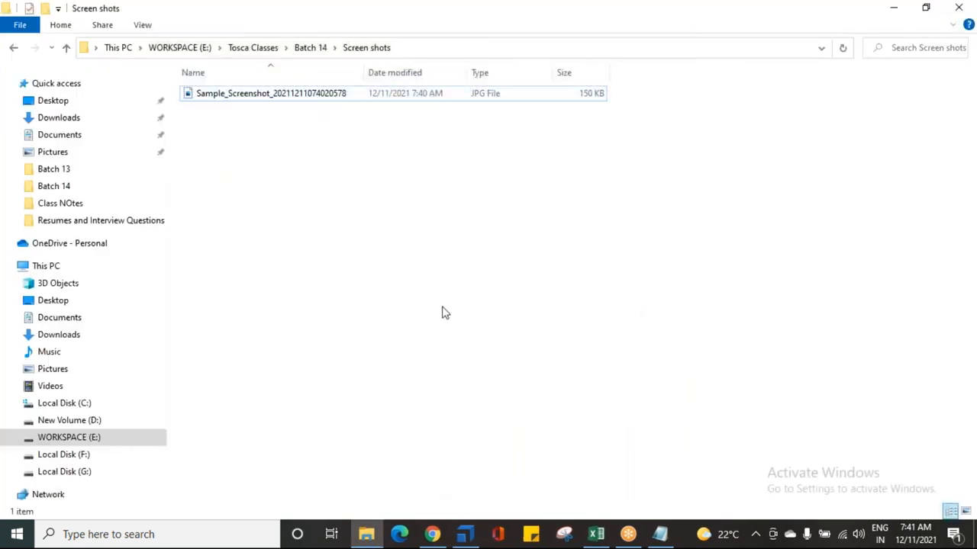
Step: Switch to the notes and highlight the SCREEN SHOT RELATED INFO line
left_click(893, 7)
left_click(131, 147)
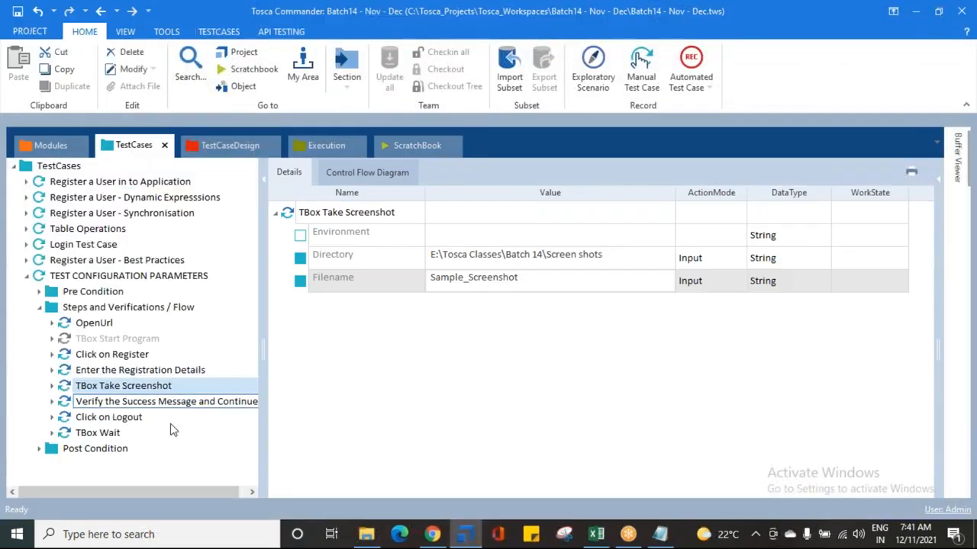
left_click(660, 534)
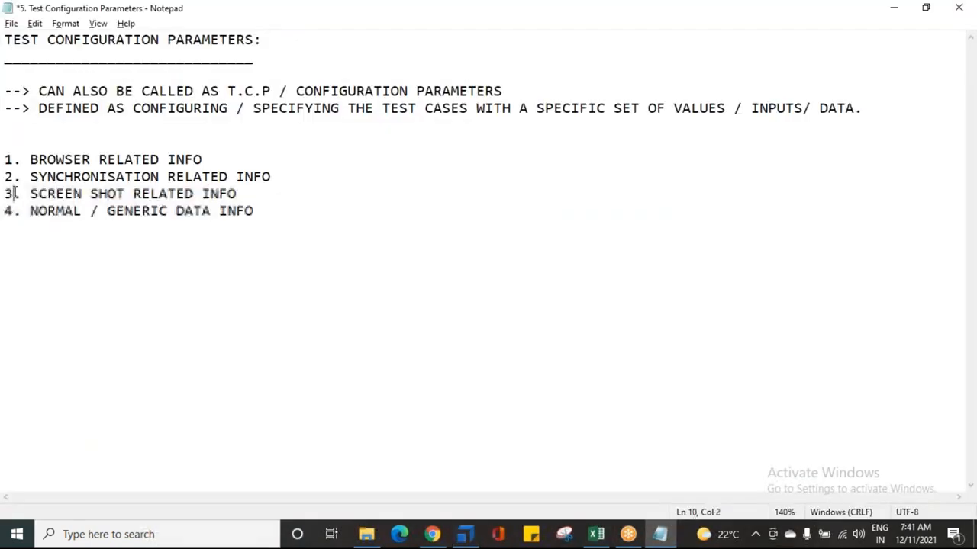
left_click_drag(13, 194, 414, 207)
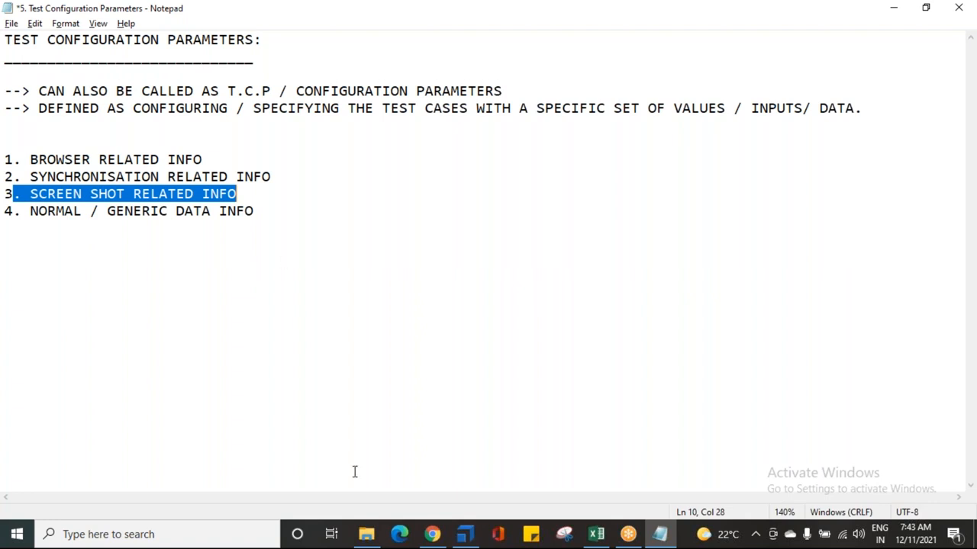
Step: Browse to the F:\My Profile\Companies\WIPRO folder in File Explorer and copy its path from the address bar
left_click(366, 534)
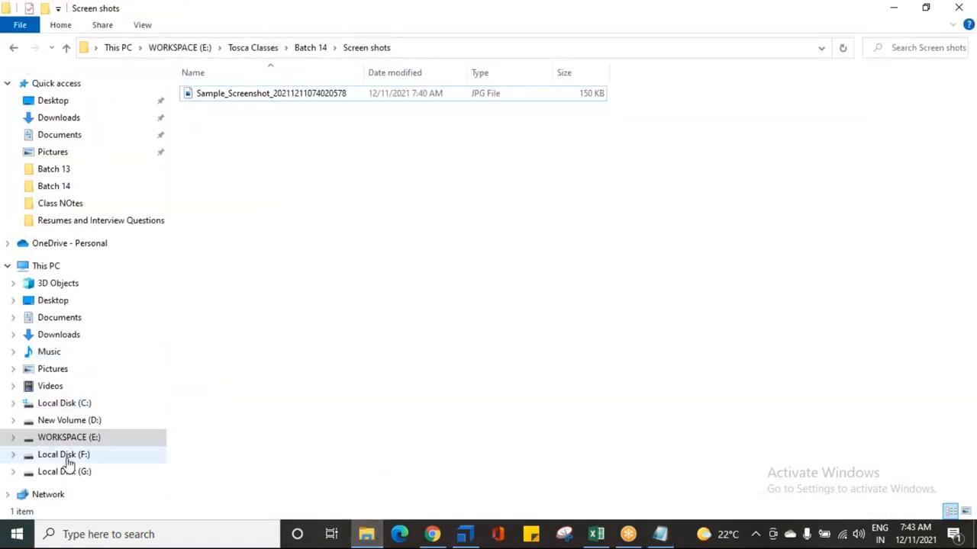
left_click(68, 455)
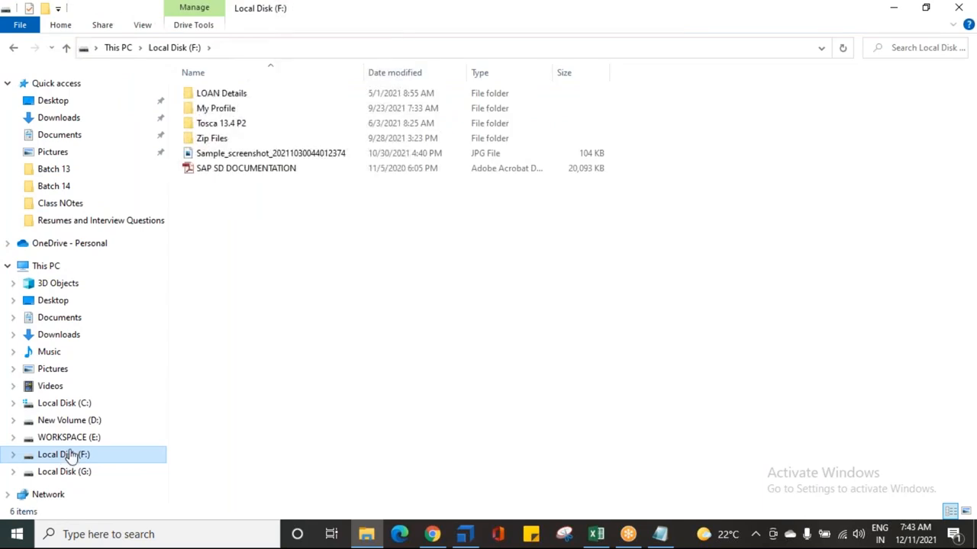
double_click(218, 140)
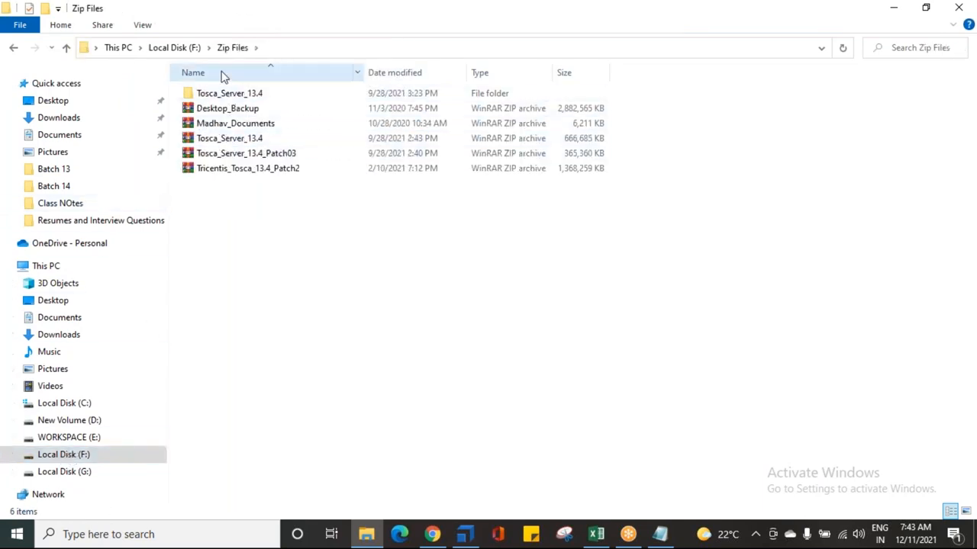
left_click(182, 47)
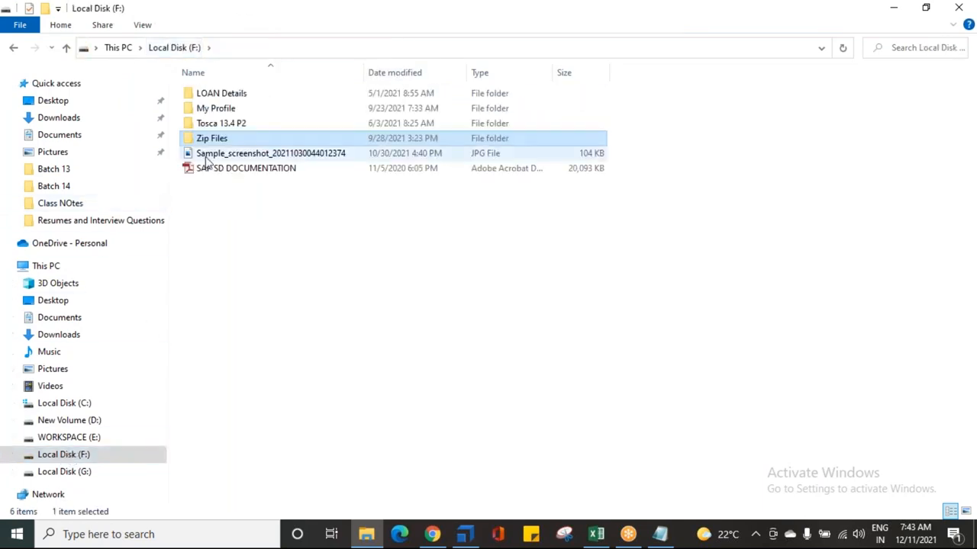
double_click(219, 109)
left_click(221, 98)
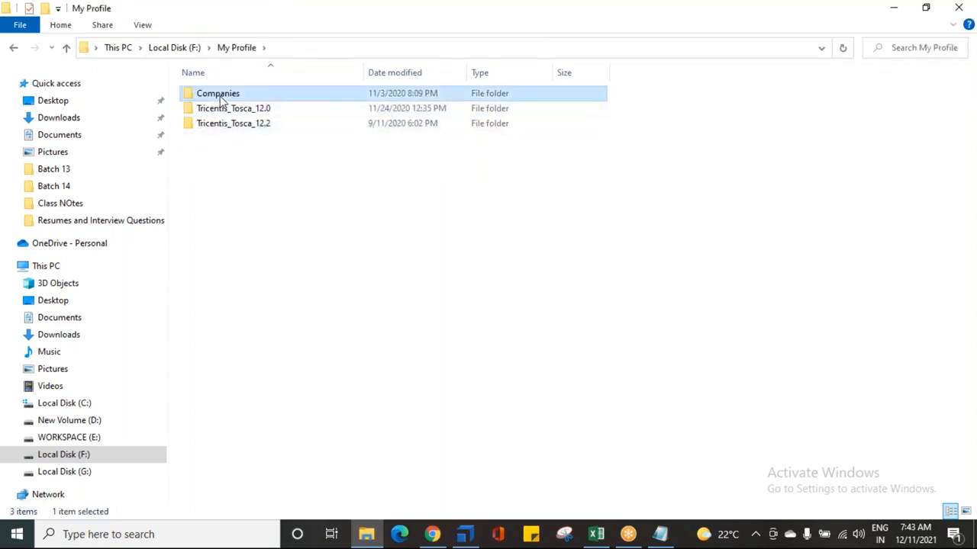
double_click(221, 100)
left_click(221, 152)
double_click(221, 152)
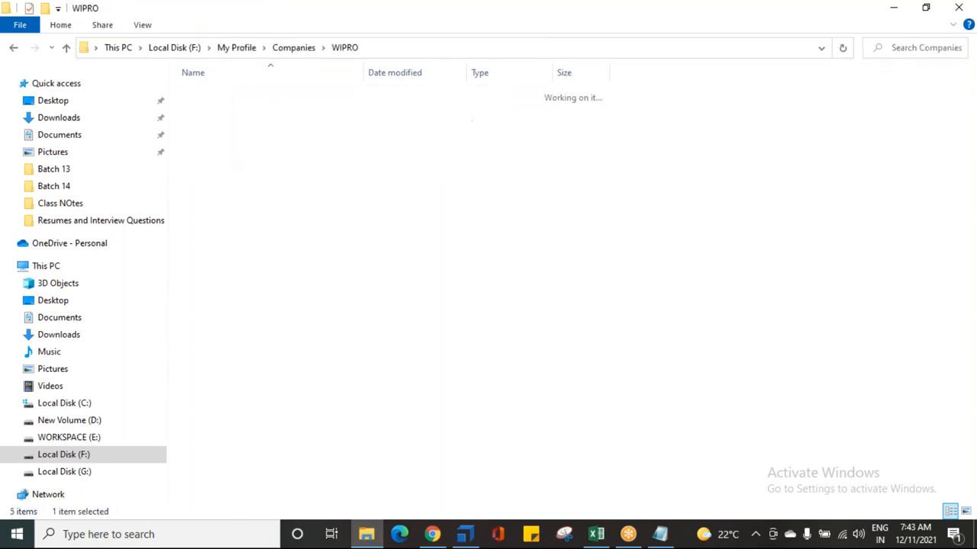
left_click(386, 48)
key("ctrl+c")
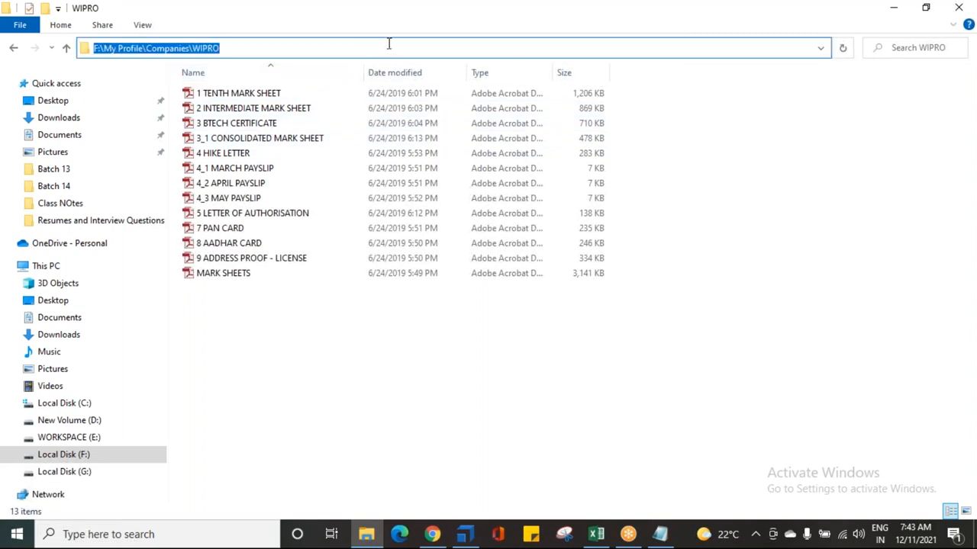
Step: Add a test configuration parameter named Screenshotpath to the TEST CONFIGURATION PARAMETERS test case
left_click(464, 531)
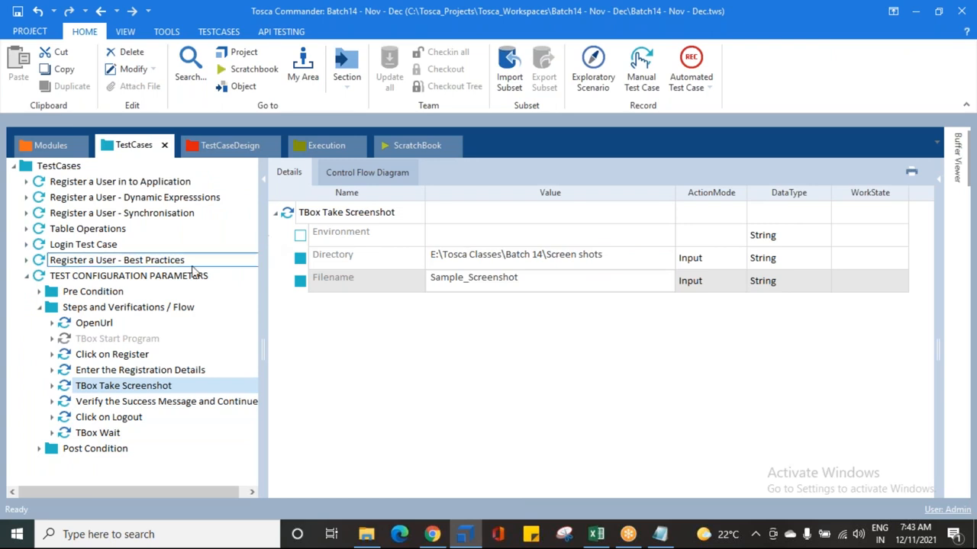
left_click(105, 276)
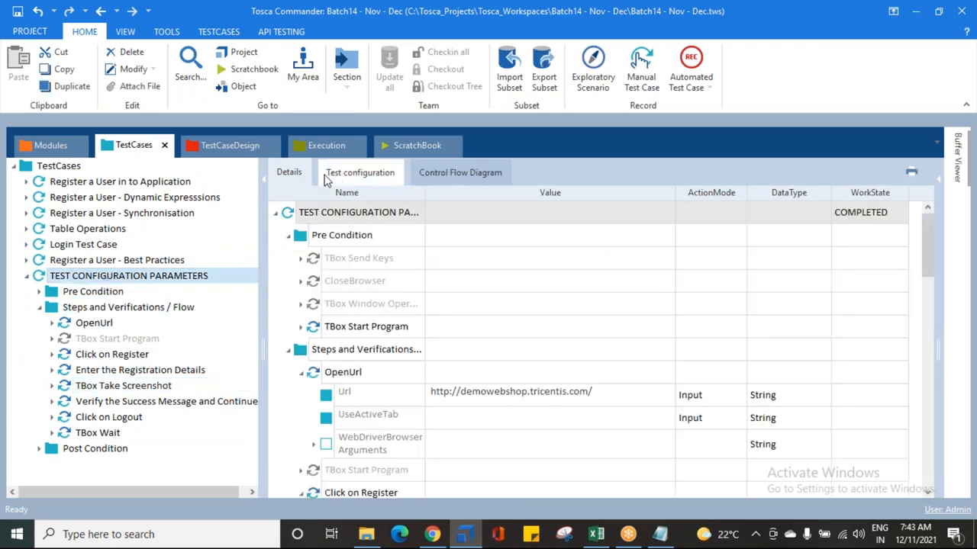
left_click(339, 175)
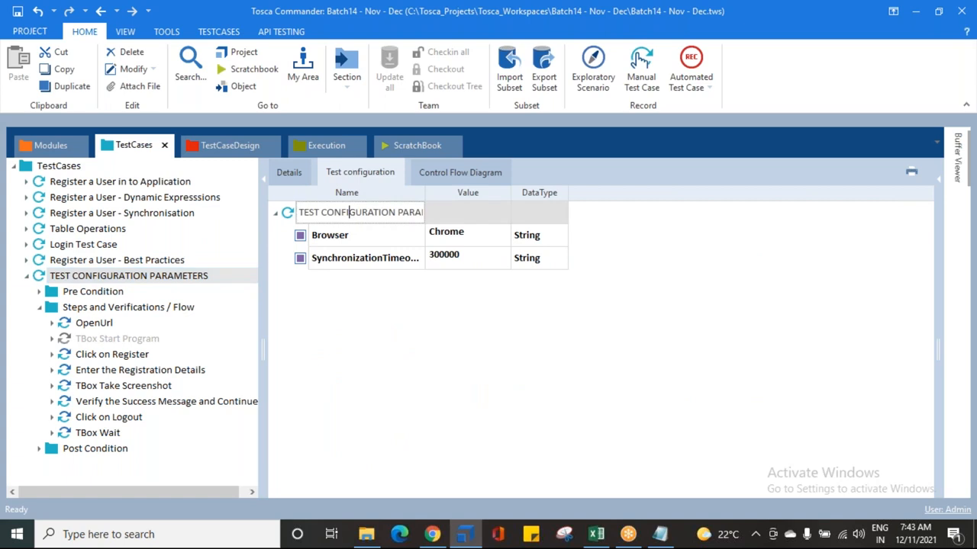
right_click(289, 215)
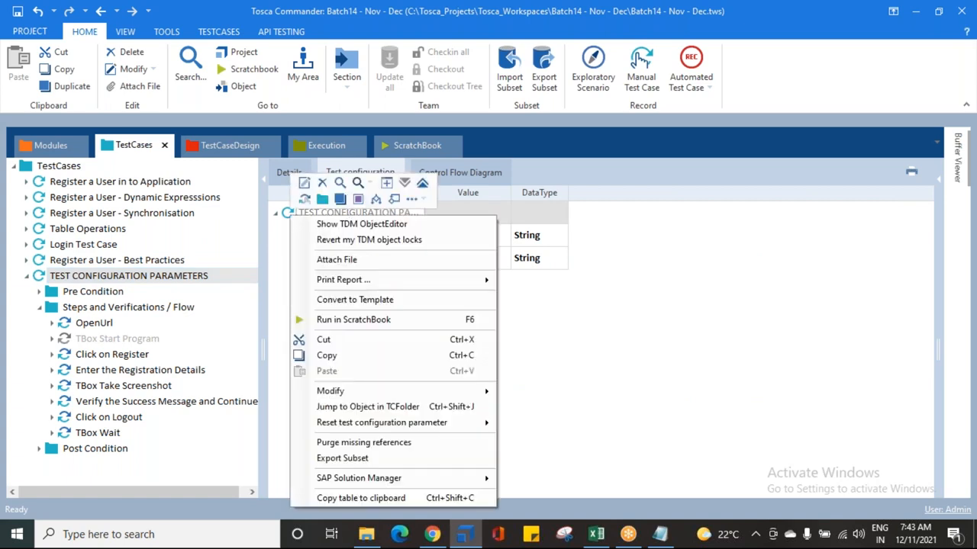
left_click(358, 198)
type("S")
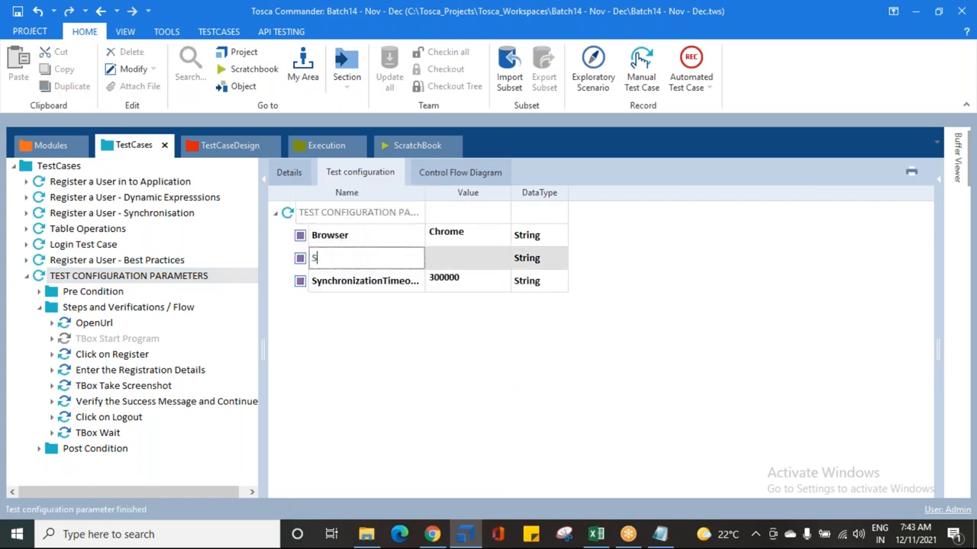
type("creenshotpath")
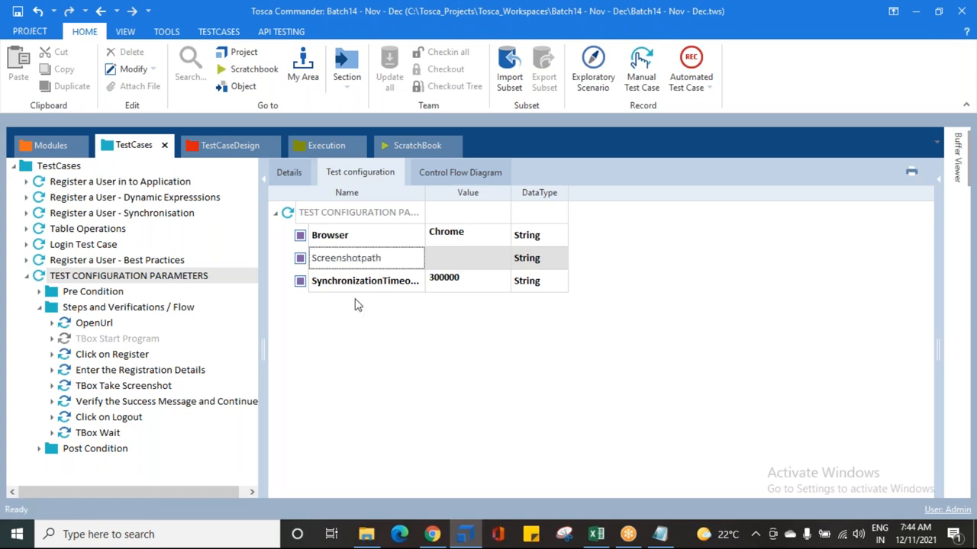
Step: Paste F:\My Profile\Companies\WIPRO as the Screenshotpath value and widen the Value column
left_click_drag(389, 257, 304, 256)
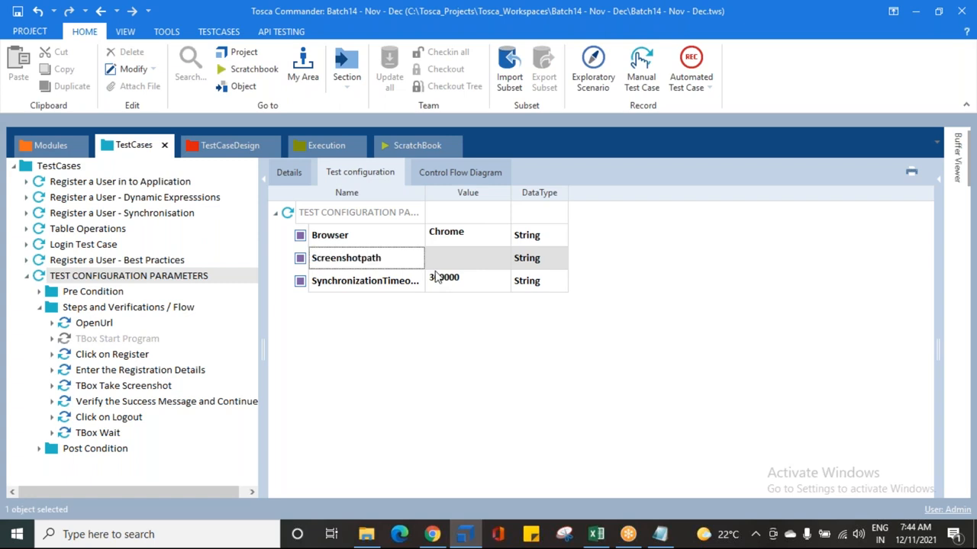
left_click(462, 259)
key("ctrl+v")
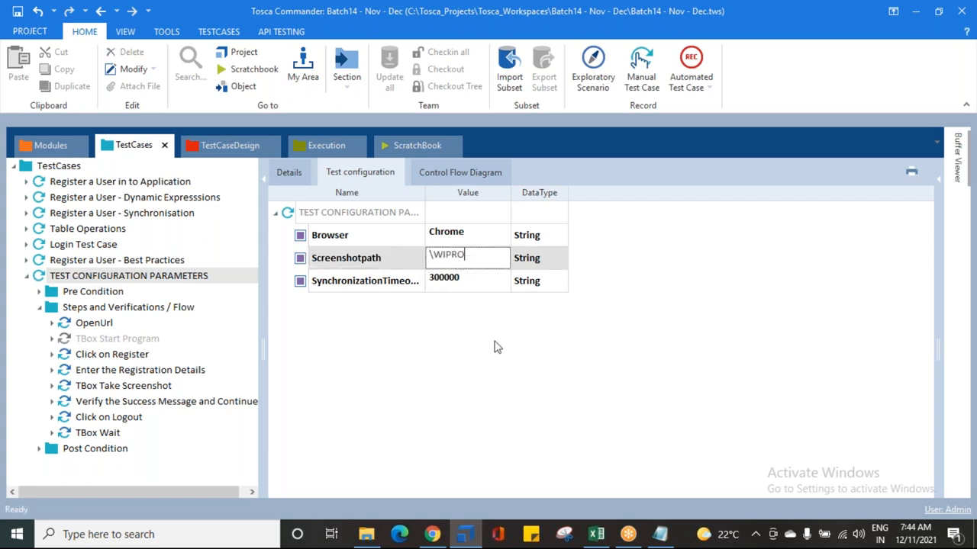
left_click(490, 343)
left_click_drag(517, 193, 632, 229)
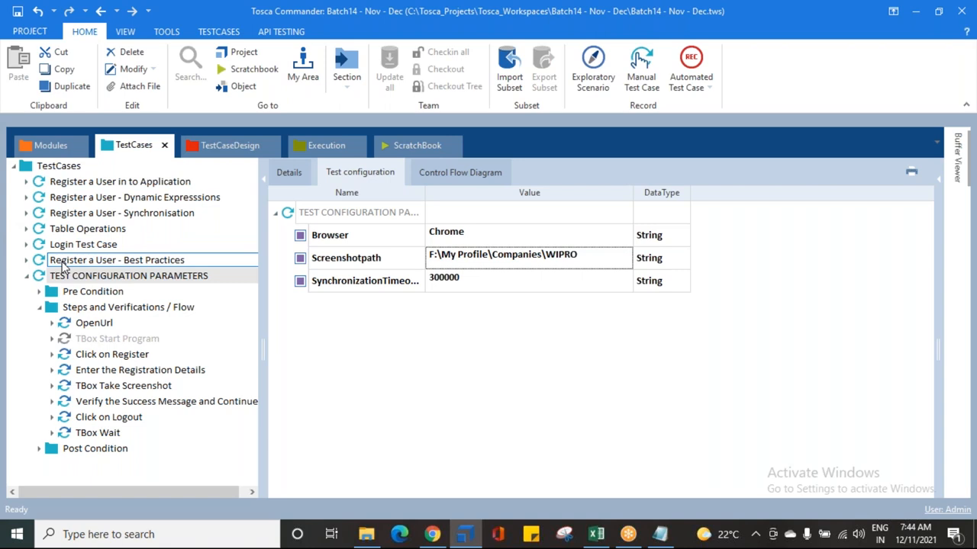
Step: Review the Browser, Screenshotpath and SynchronizationTimeout parameters against the notes
left_click(42, 278)
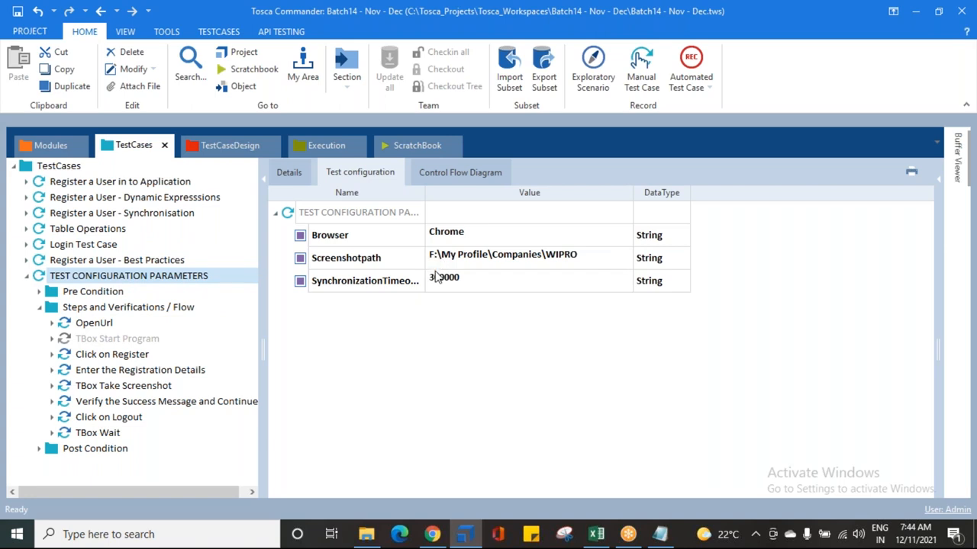
left_click(954, 264)
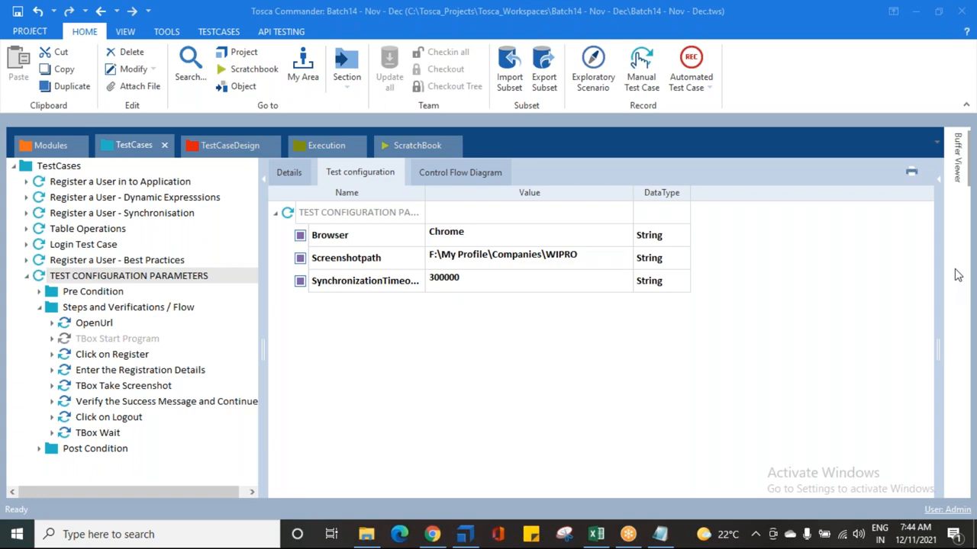
left_click(10, 6)
left_click(641, 396)
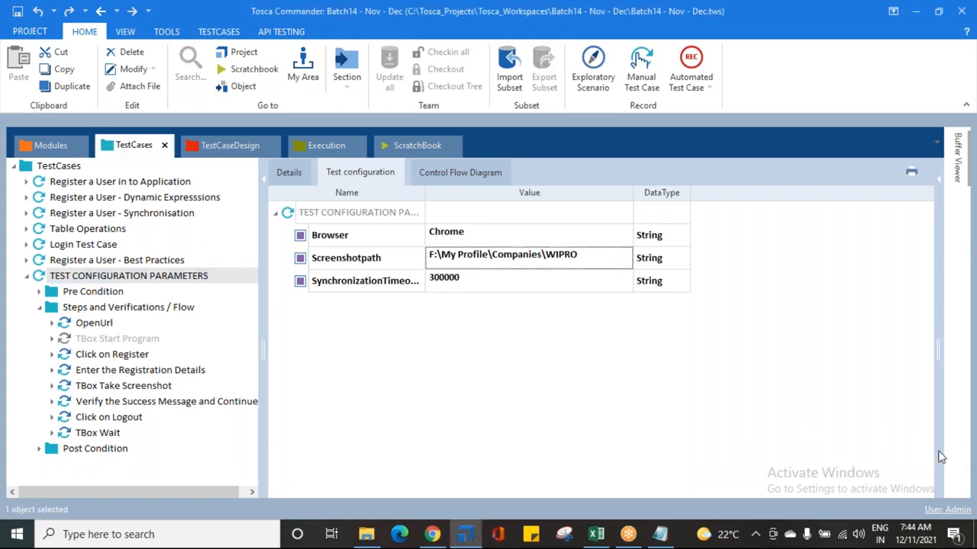
left_click(346, 241)
left_click(349, 262)
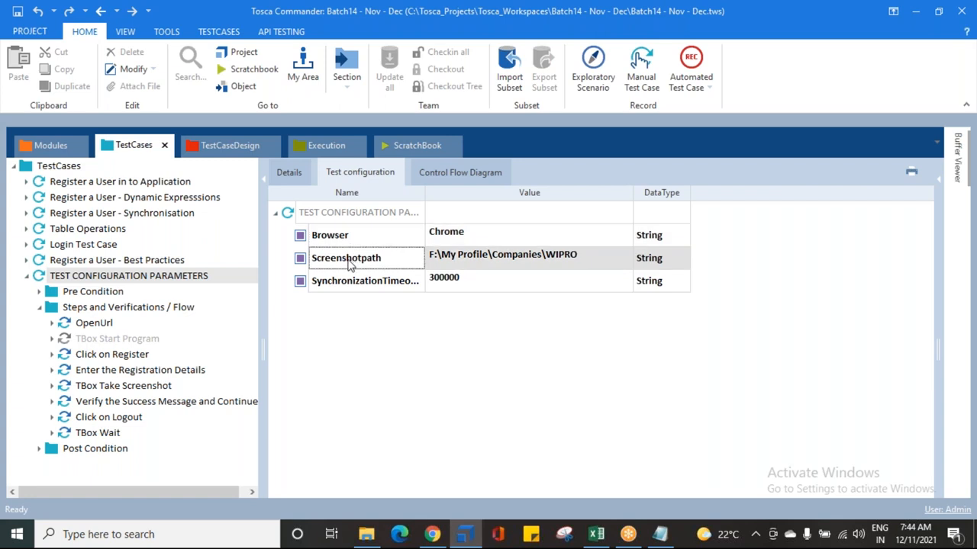
left_click(351, 289)
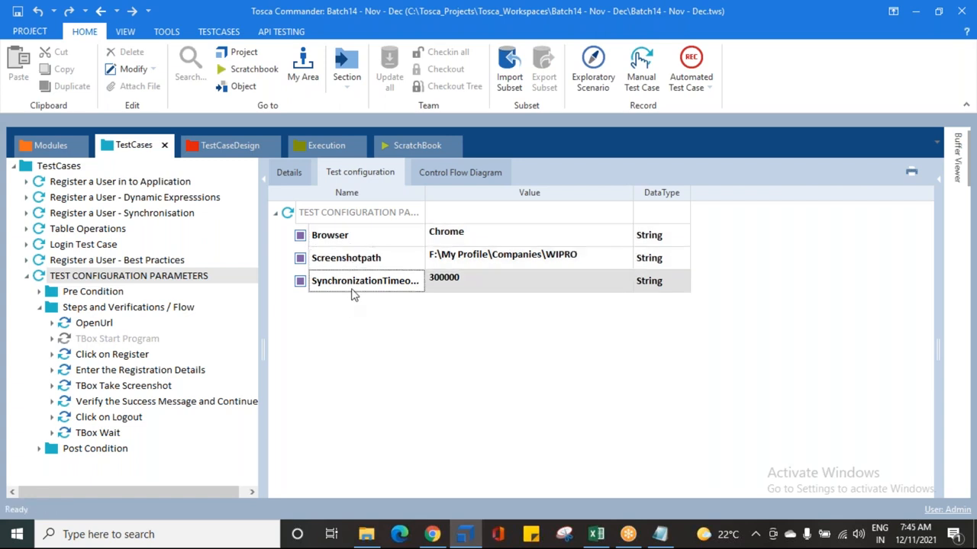
left_click(660, 536)
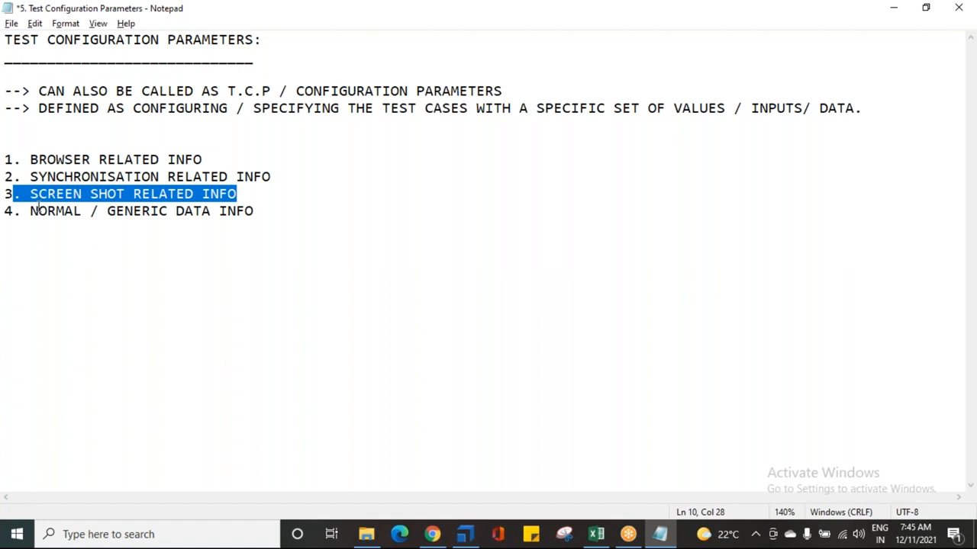
left_click(464, 534)
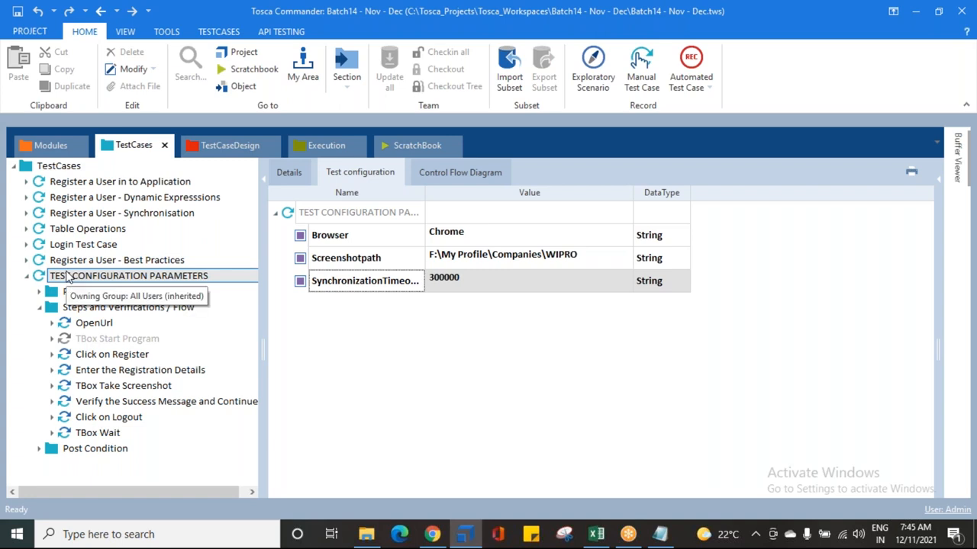
Step: Collapse the test case's steps folder and reopen its test configuration parameters
left_click(118, 371)
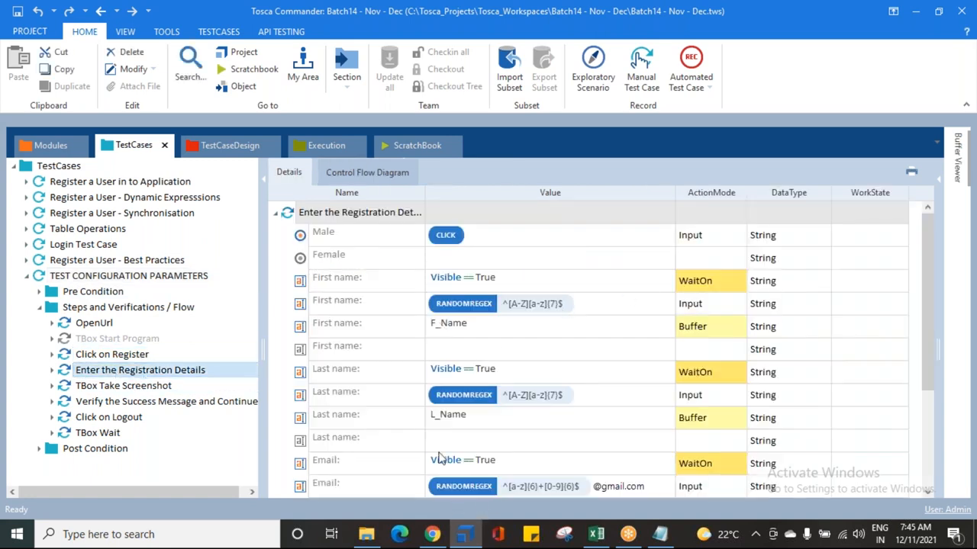
left_click(39, 309)
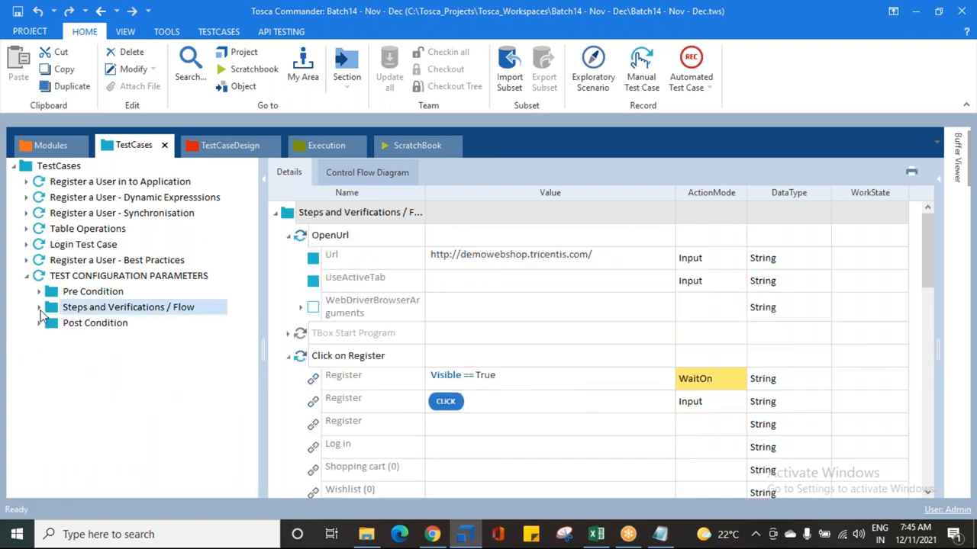
left_click(66, 281)
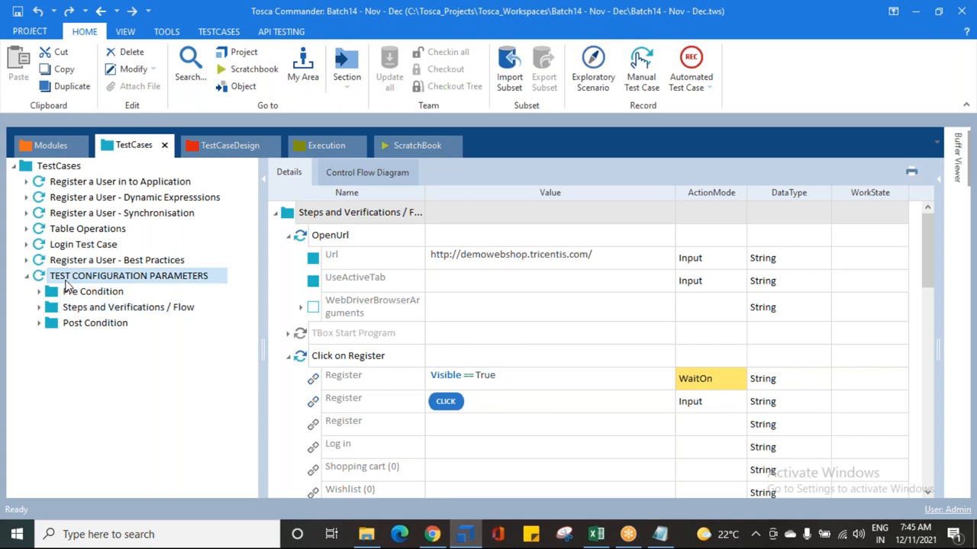
left_click(333, 174)
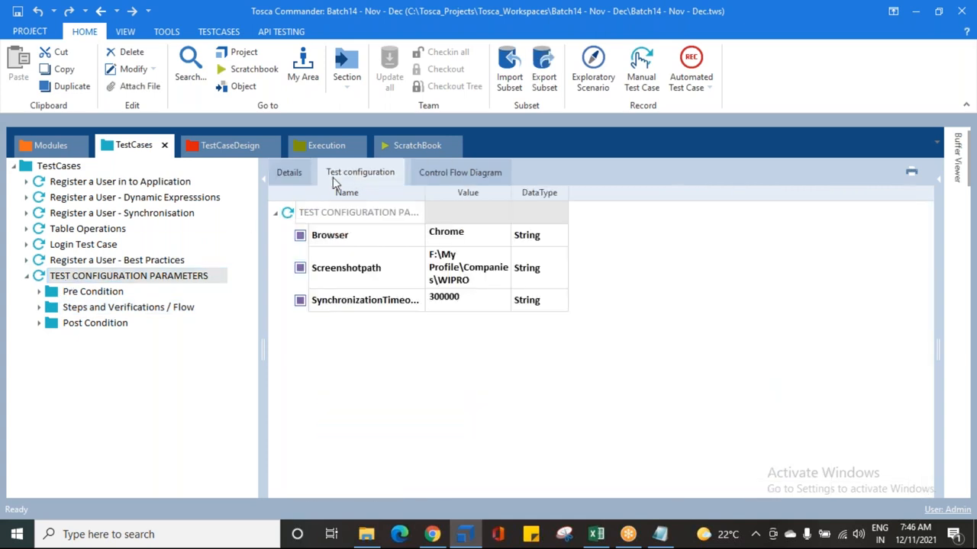
Step: Add a test configuration parameter named Url to the TEST CONFIGURATION PARAMETERS test case
right_click(290, 214)
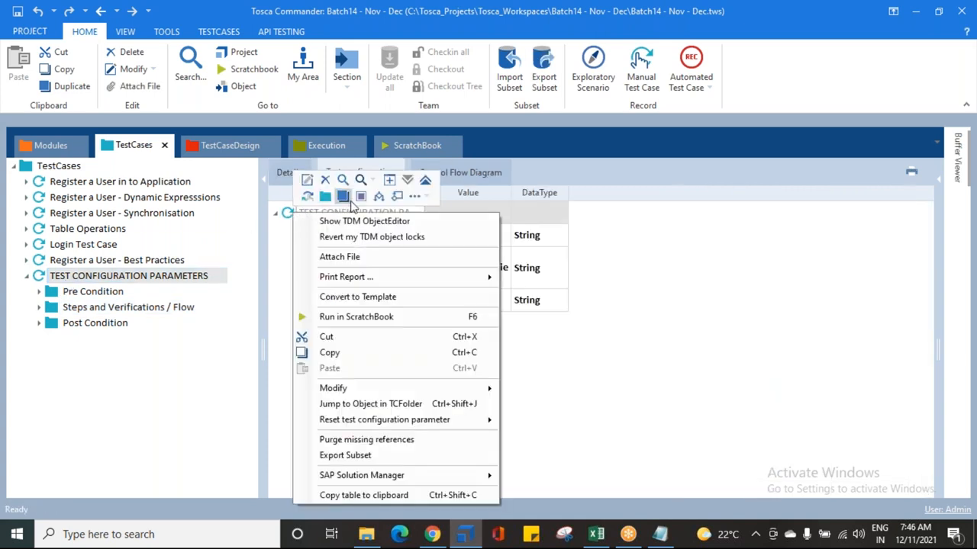
left_click(361, 193)
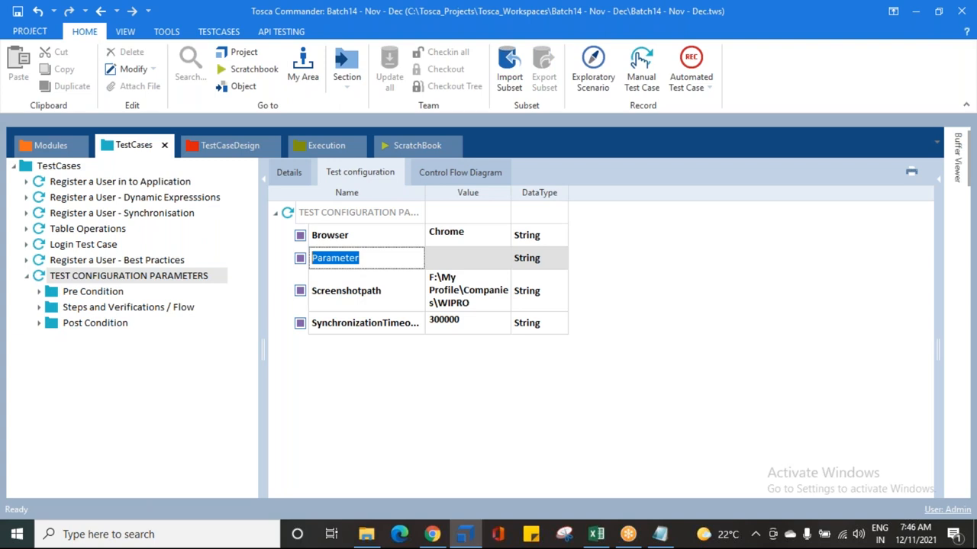
type("Url")
key("Return")
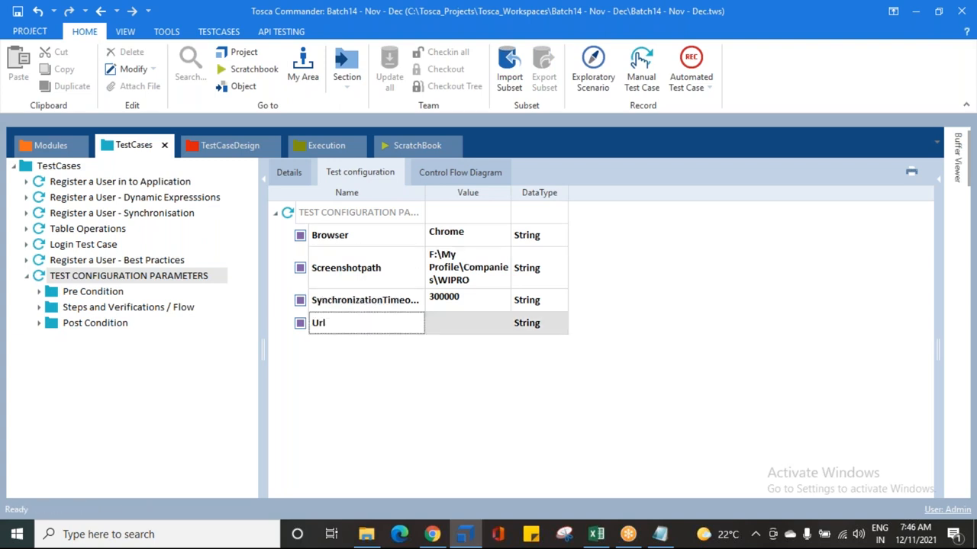
Step: Open the OpenUrl step under Steps and Verifications / Flow and copy its Url value
left_click(102, 294)
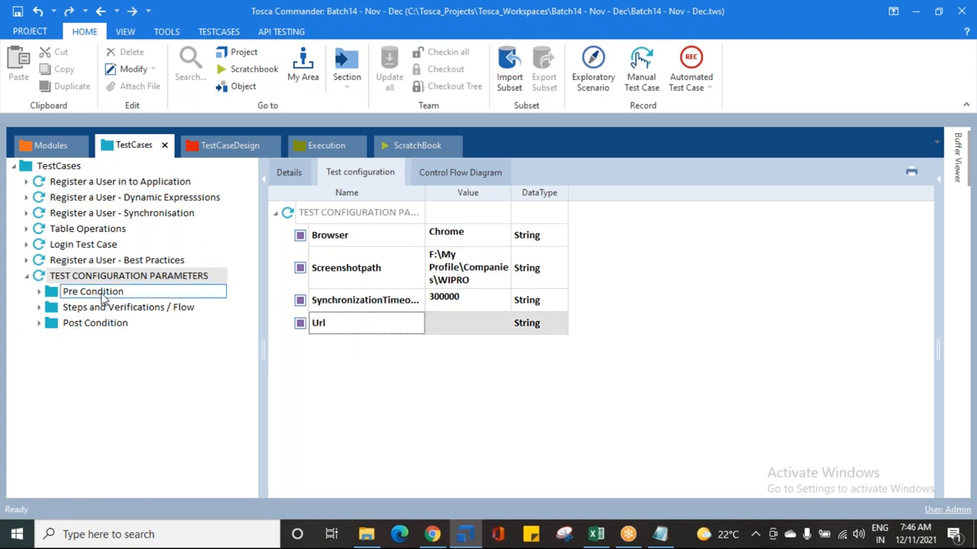
left_click(39, 307)
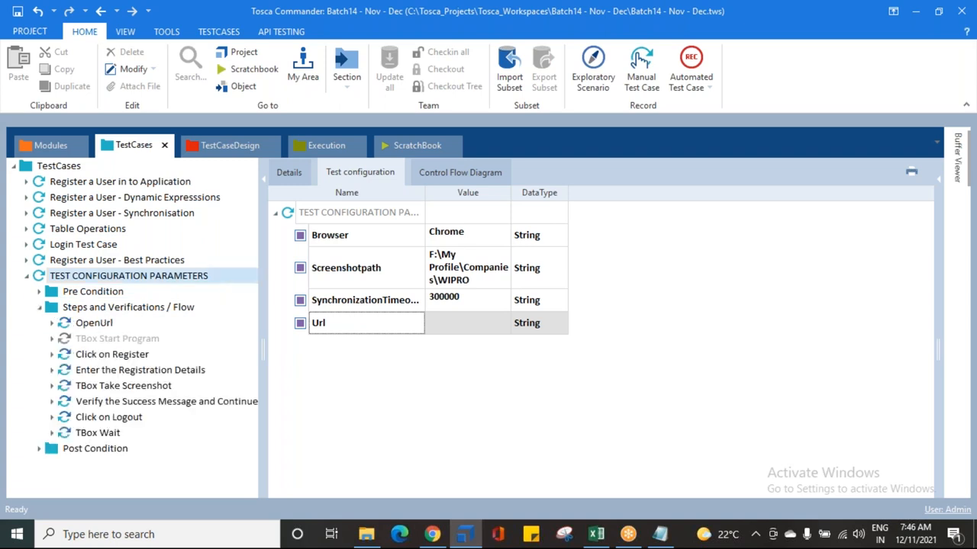
left_click(94, 326)
left_click(521, 232)
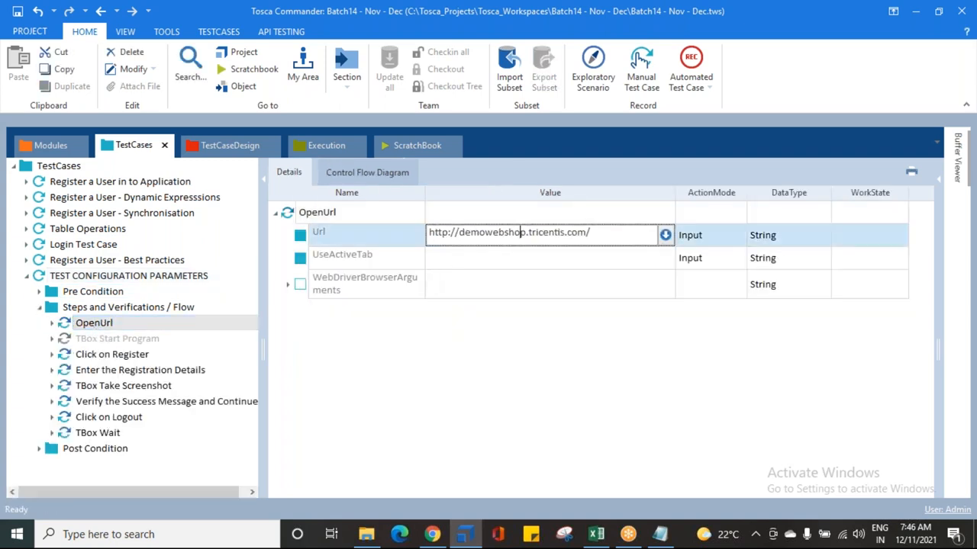
key("ctrl+a")
key("ctrl+c")
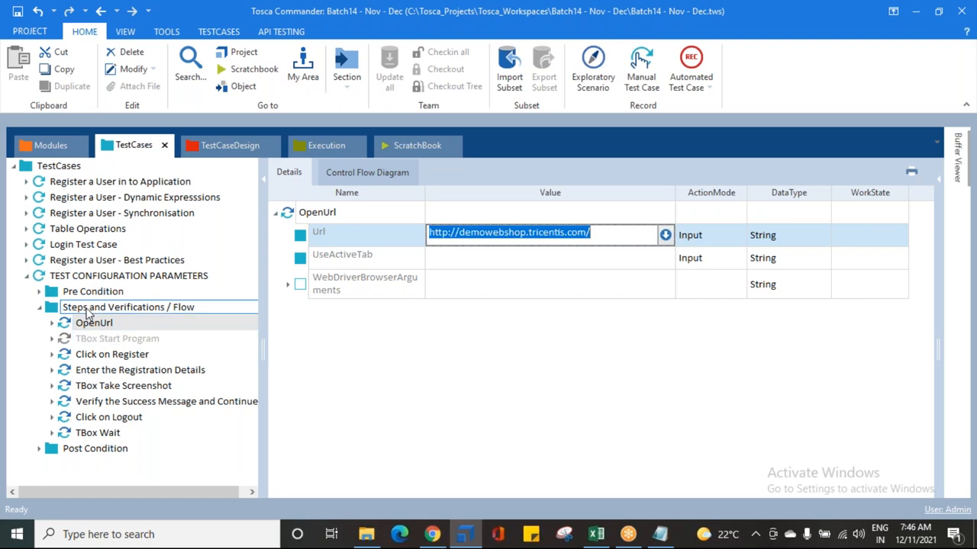
left_click(91, 276)
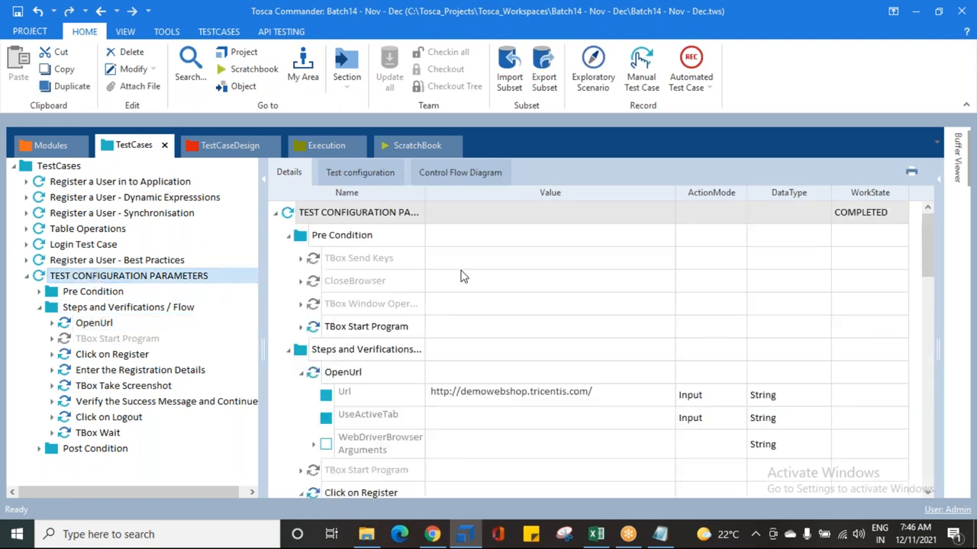
left_click(359, 173)
left_click(458, 324)
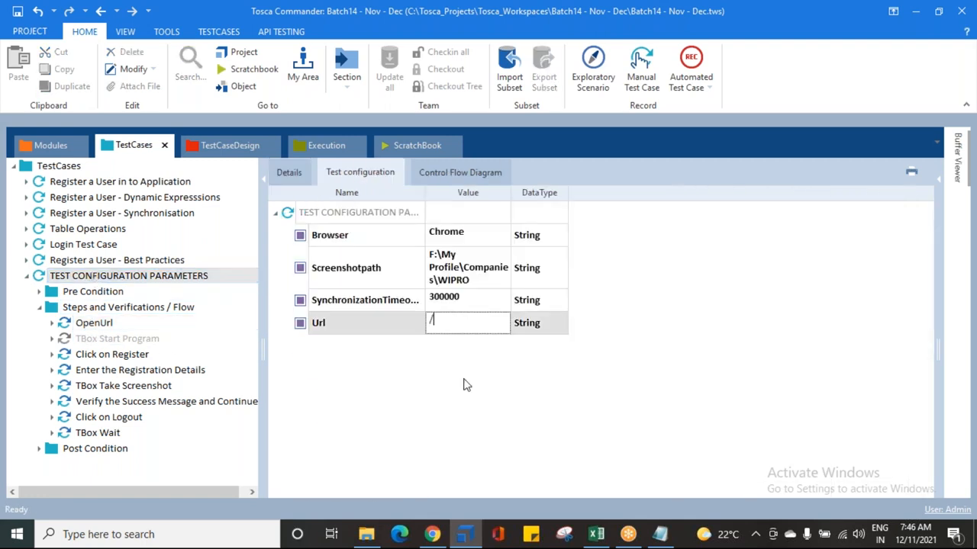
key("ctrl+v")
key("Return")
left_click_drag(511, 193, 660, 196)
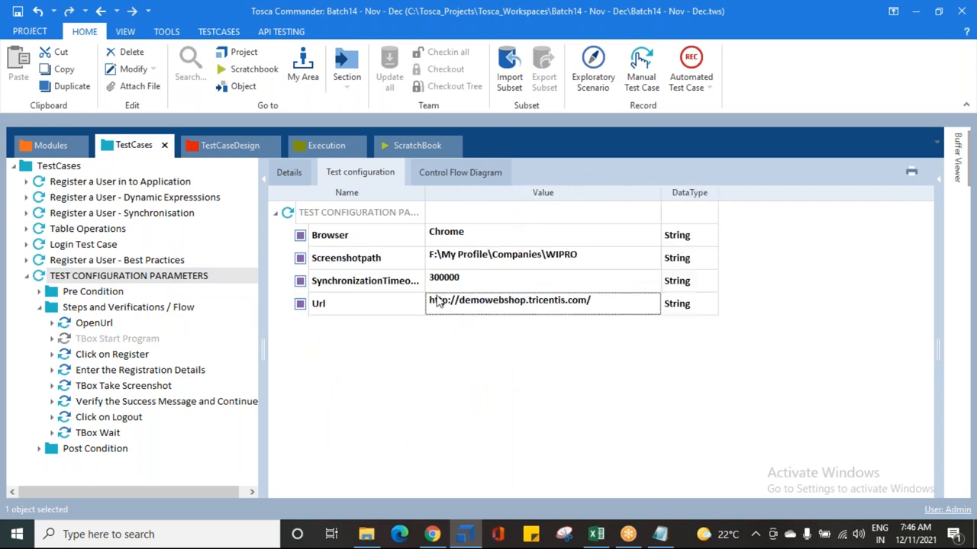
left_click(322, 306)
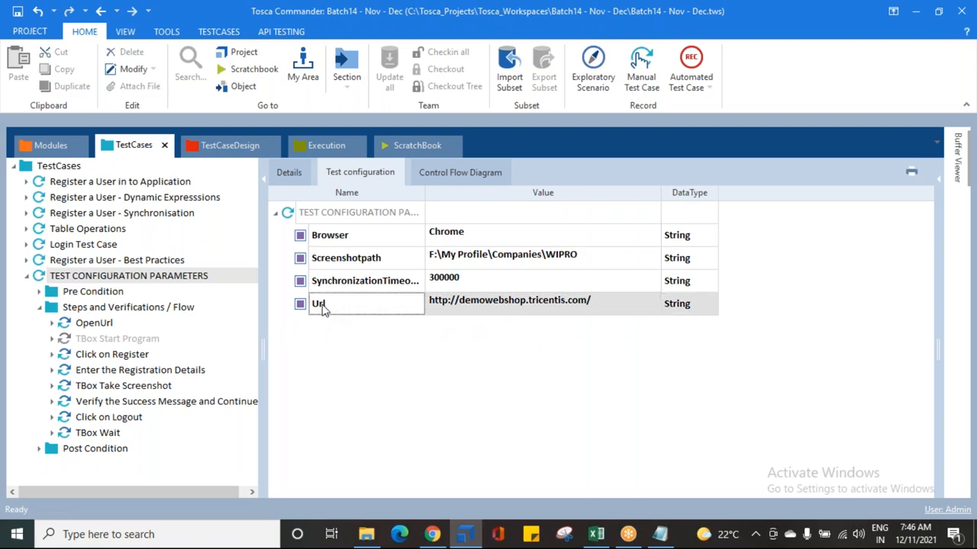
Step: Add another test configuration parameter named firstname
right_click(305, 217)
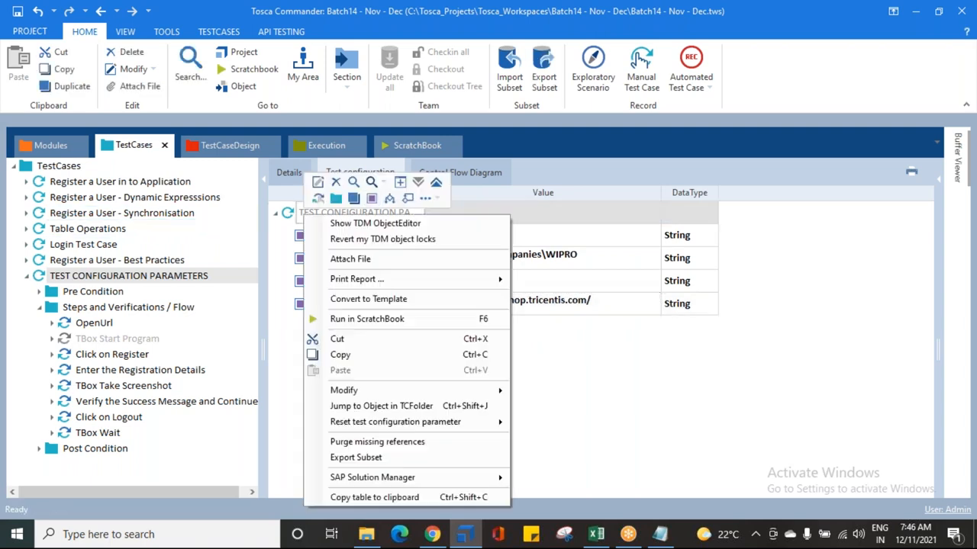
left_click(372, 200)
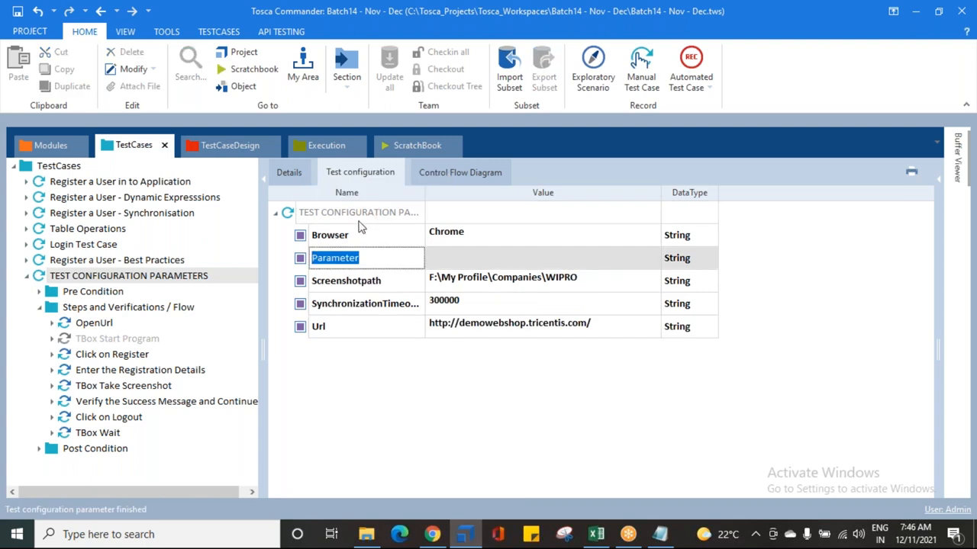
type("f")
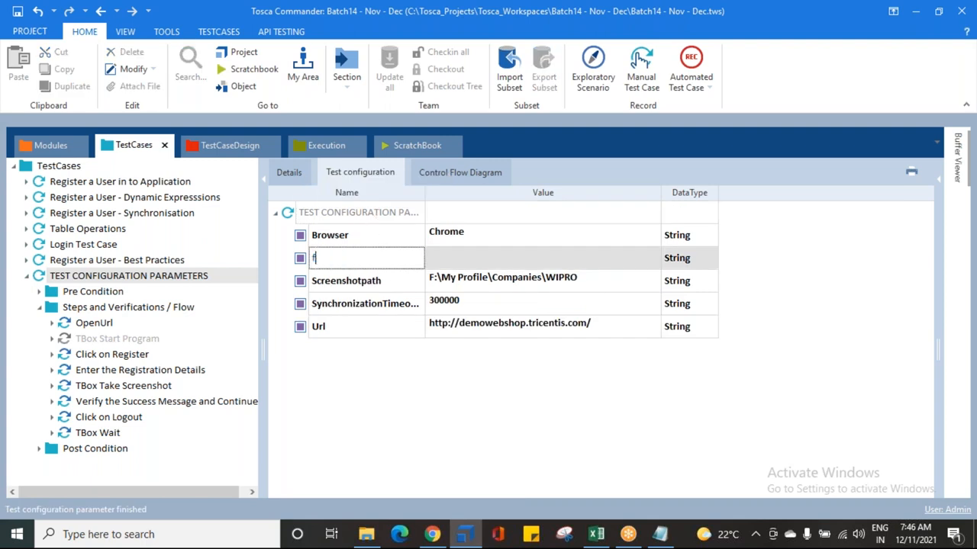
type("irstname")
key("Return")
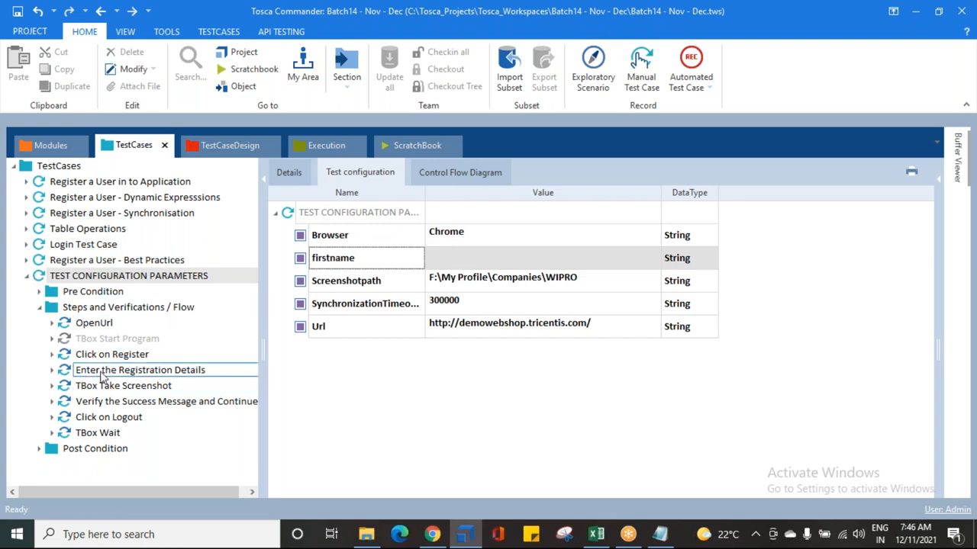
Step: Open the Enter the Registration Details step and copy the First name input's RANDOMREGEX value
left_click(139, 370)
left_click(587, 306)
left_click(600, 306)
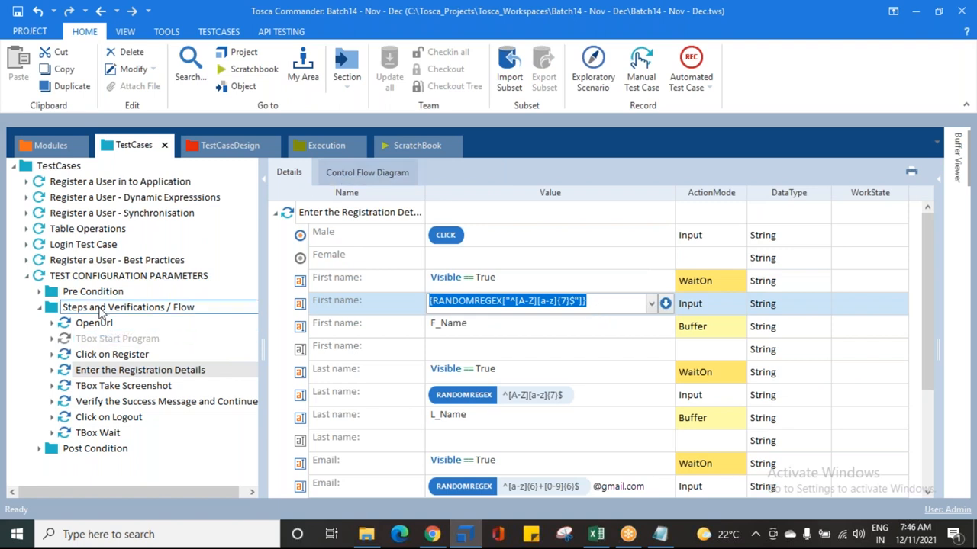
Step: Paste the copied RANDOMREGEX expression as the firstname parameter's value
left_click(103, 276)
left_click(360, 172)
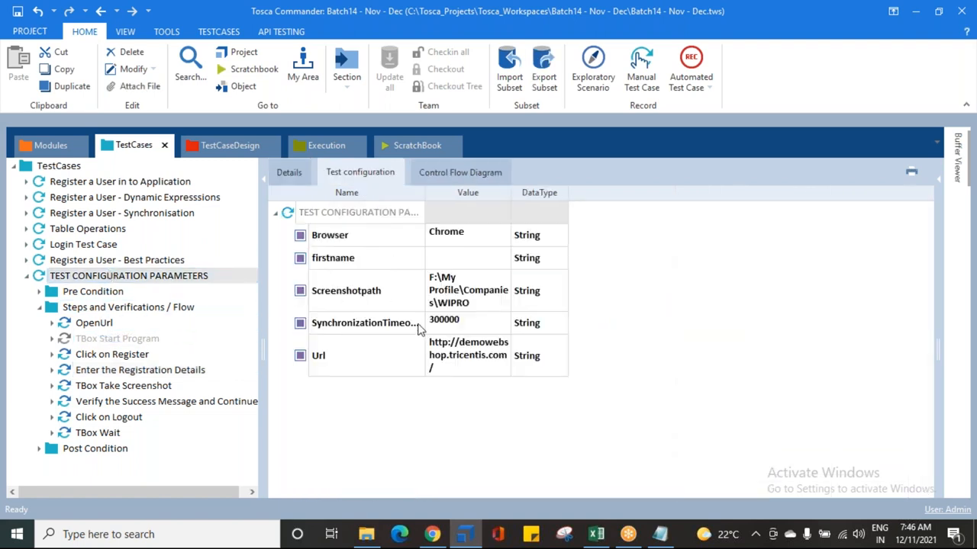
left_click(460, 263)
left_click(462, 260)
key("ctrl+v")
key("Return")
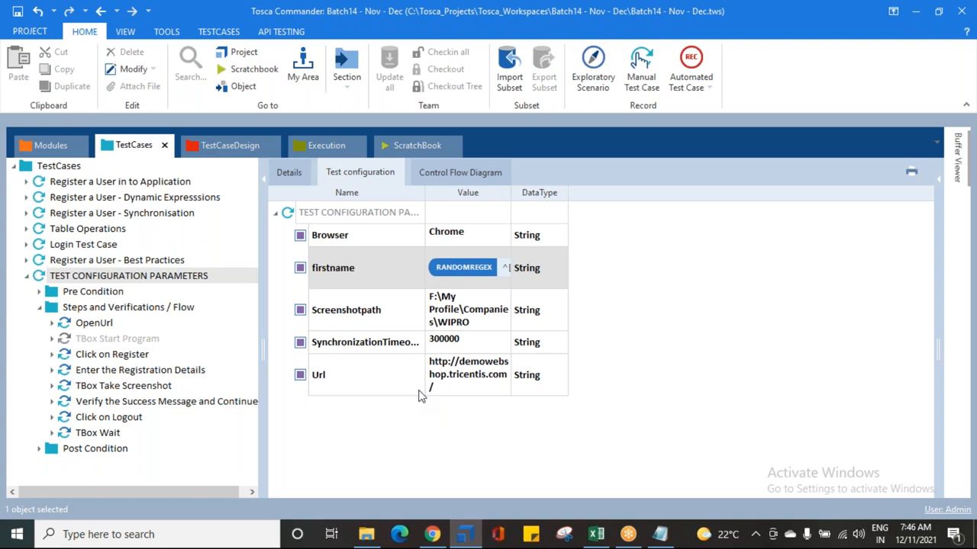
Step: Add a lastname parameter and paste the same RANDOMREGEX expression as its value
right_click(317, 215)
left_click(383, 191)
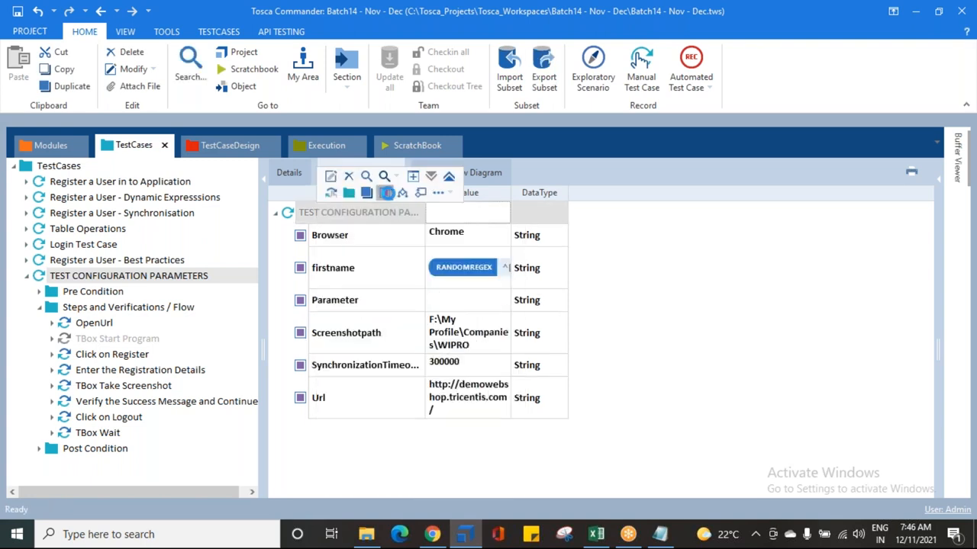
type("lastname")
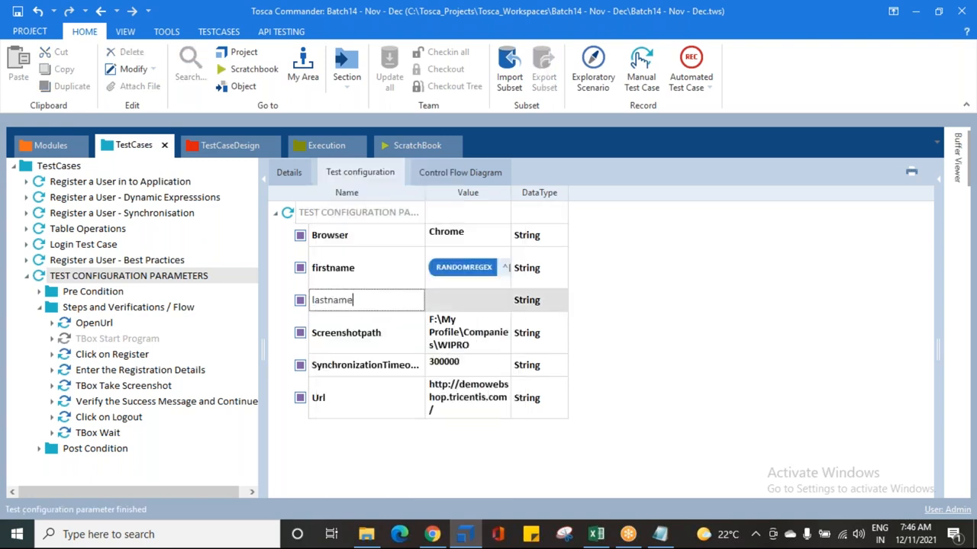
key("Return")
left_click(450, 301)
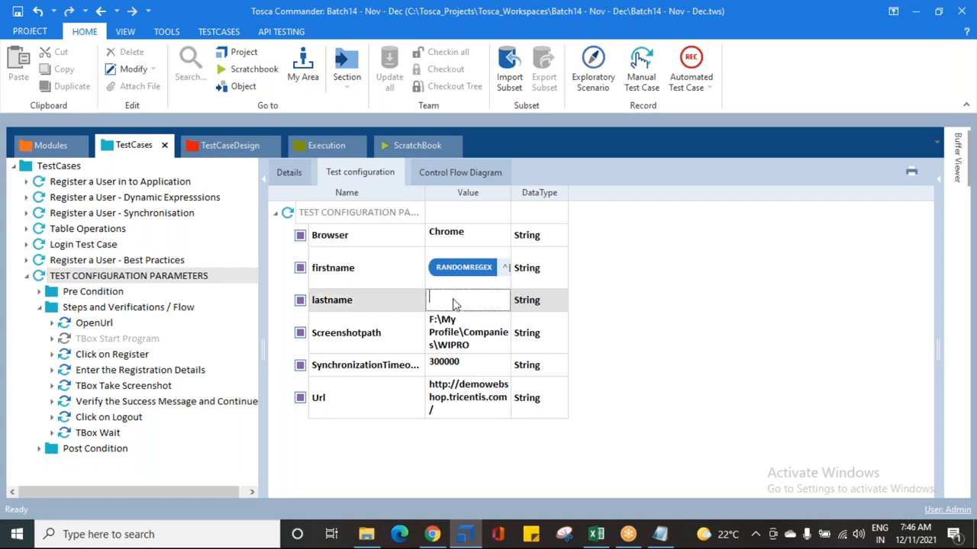
key("ctrl+v")
left_click(620, 334)
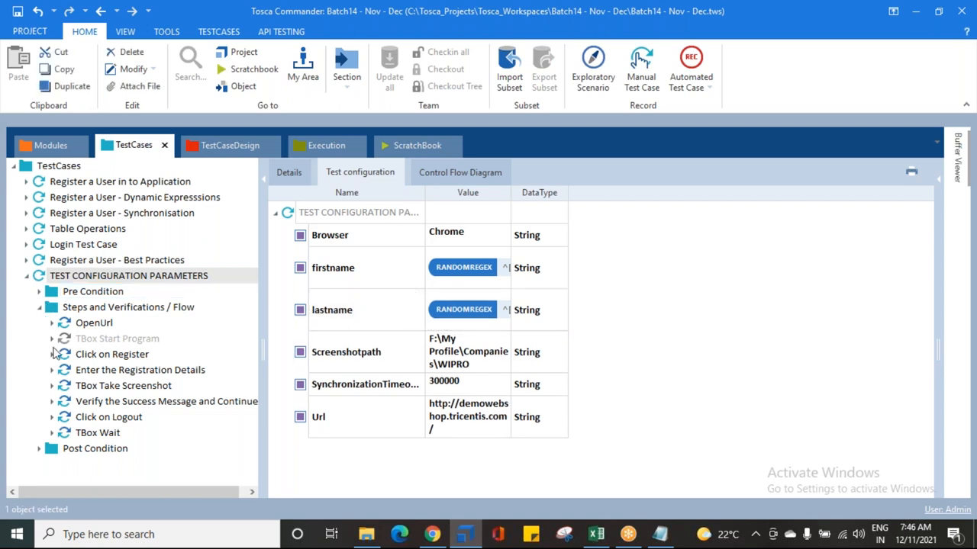
Step: Copy the Email input's RANDOMREGEX value from the Enter the Registration Details step
left_click(99, 370)
scroll(549, 419, "down", 3)
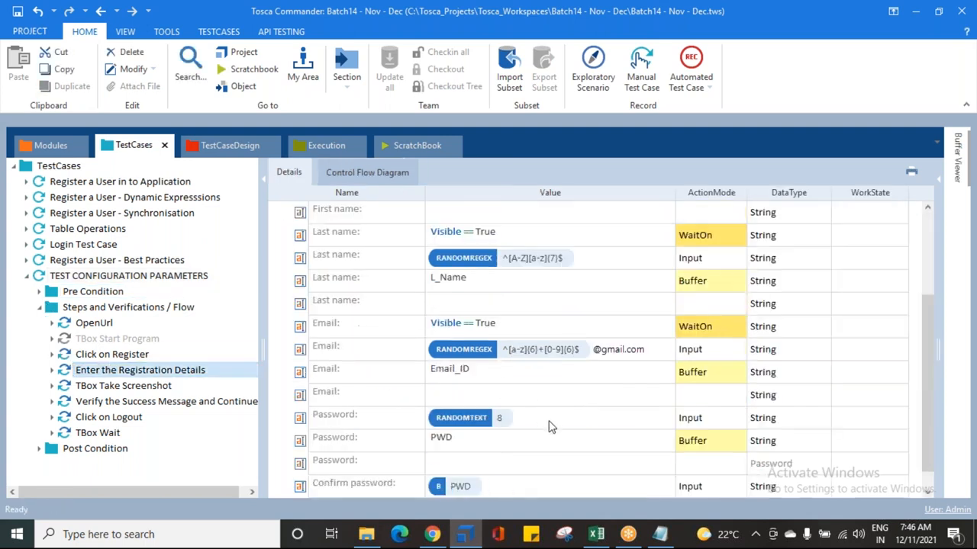
double_click(654, 352)
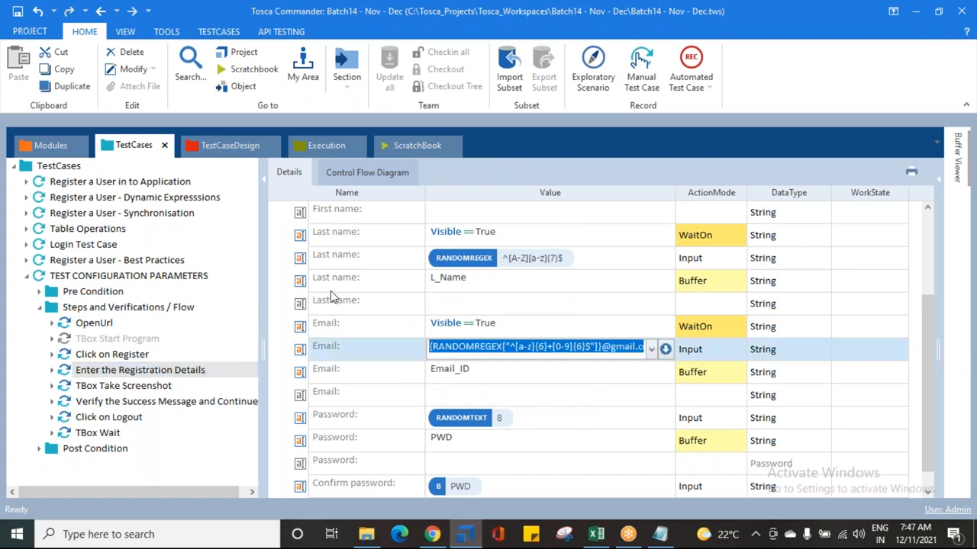
left_click(147, 277)
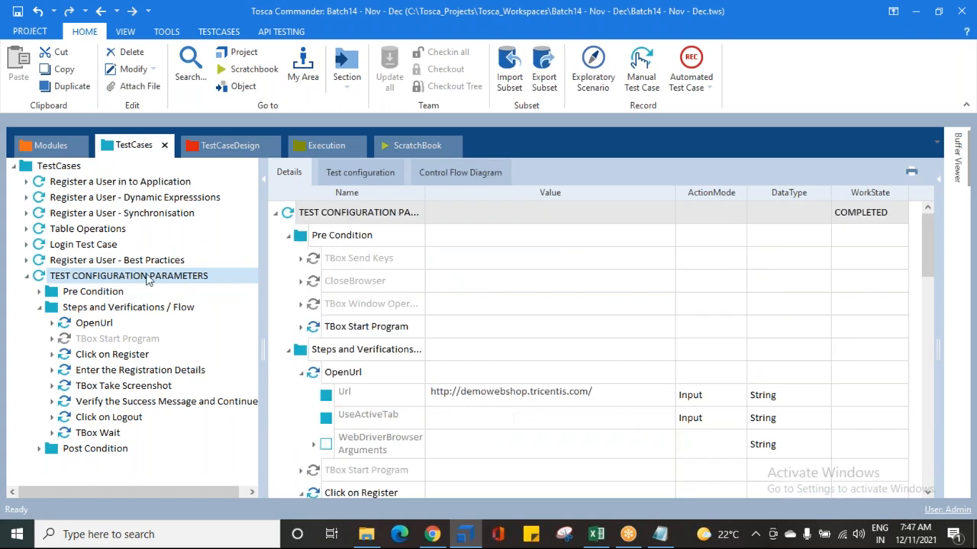
Step: Add an email parameter to the test configuration and paste the copied Email expression as its value
left_click(351, 180)
right_click(337, 213)
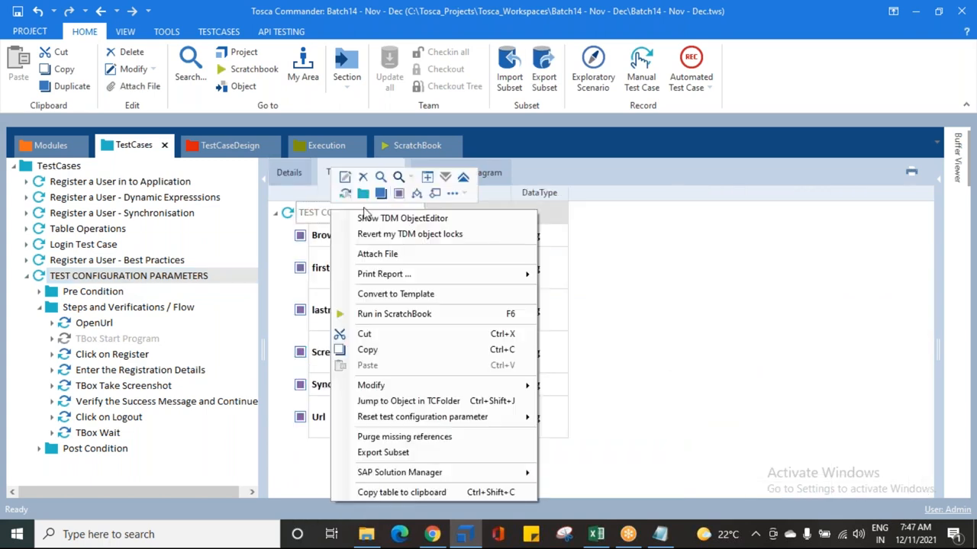
left_click(398, 193)
type("email")
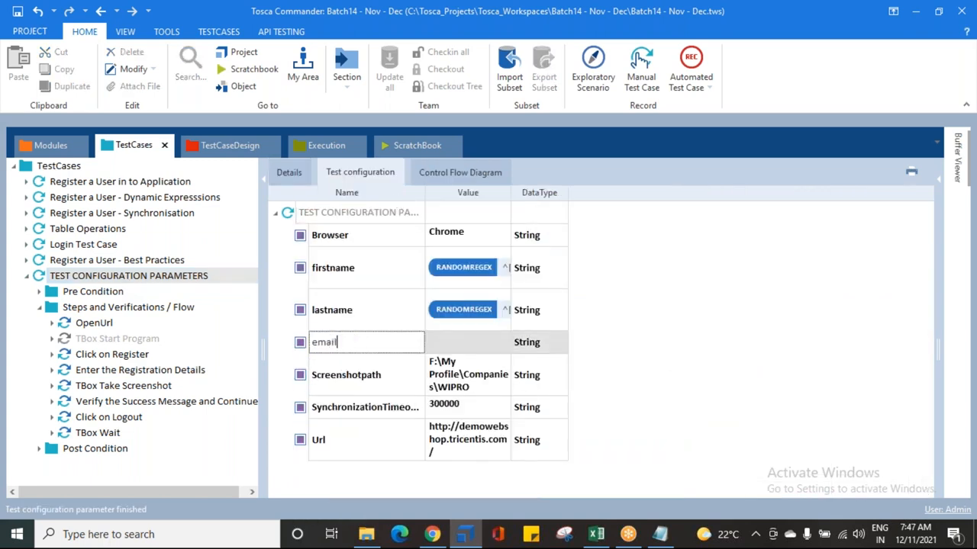
key("Return")
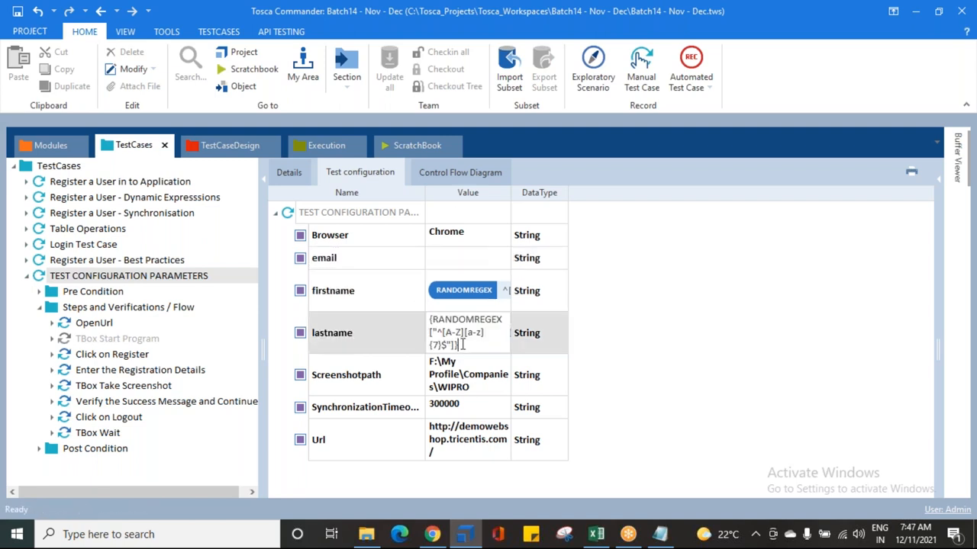
left_click(465, 259)
type("@gmail.com")
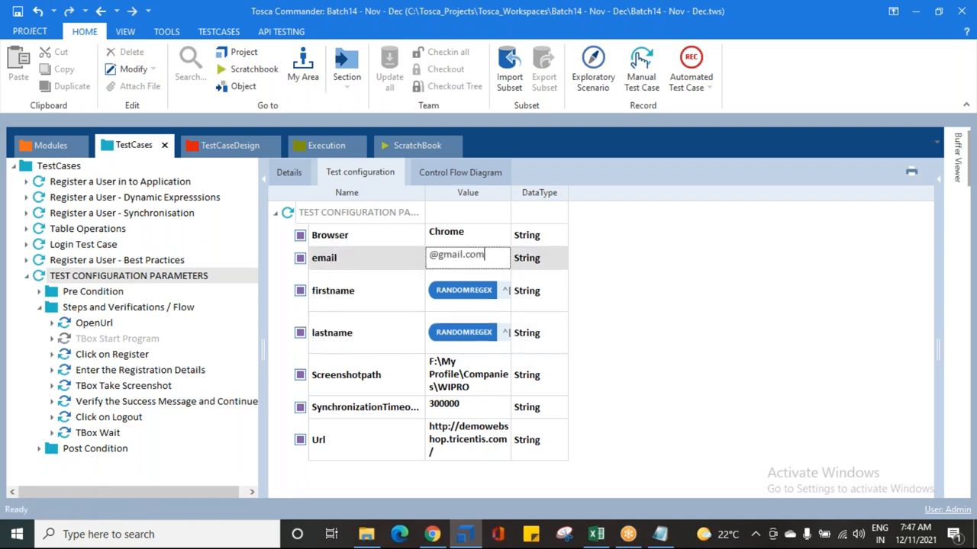
left_click(672, 359)
Step: Copy the Password input's RANDOMTEXT[8] value from the Enter the Registration Details step
left_click(115, 370)
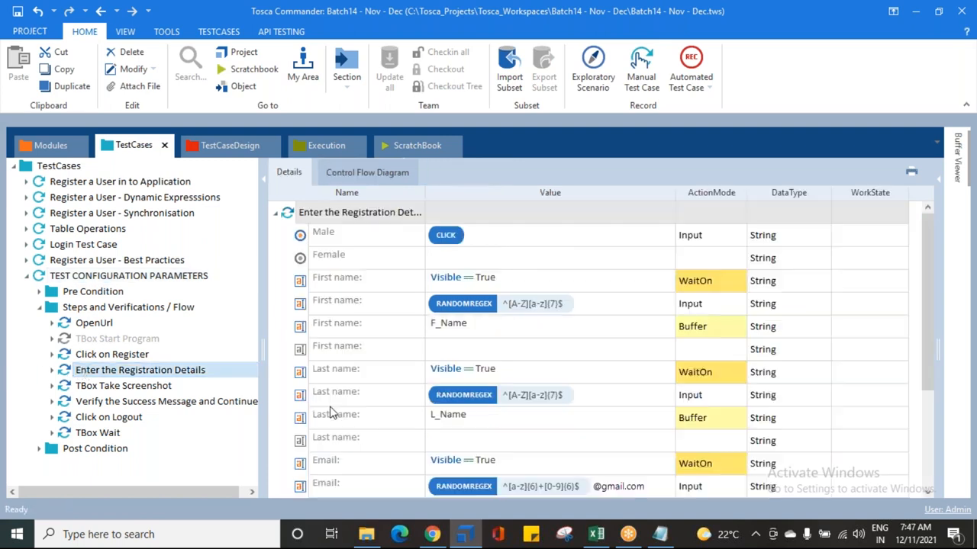
left_click(546, 416)
key("ctrl+c")
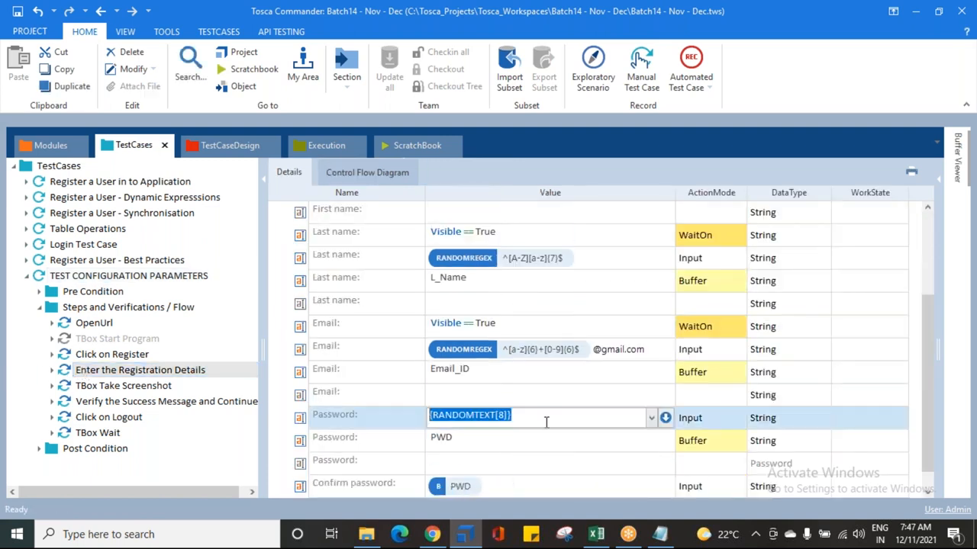
left_click(77, 276)
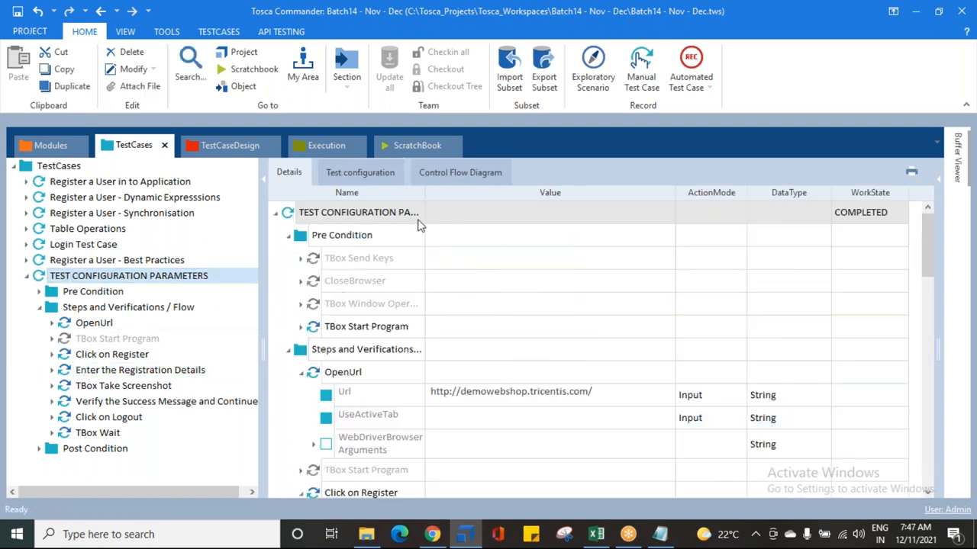
Step: Add a test configuration parameter named password to the test case
left_click(359, 172)
right_click(342, 217)
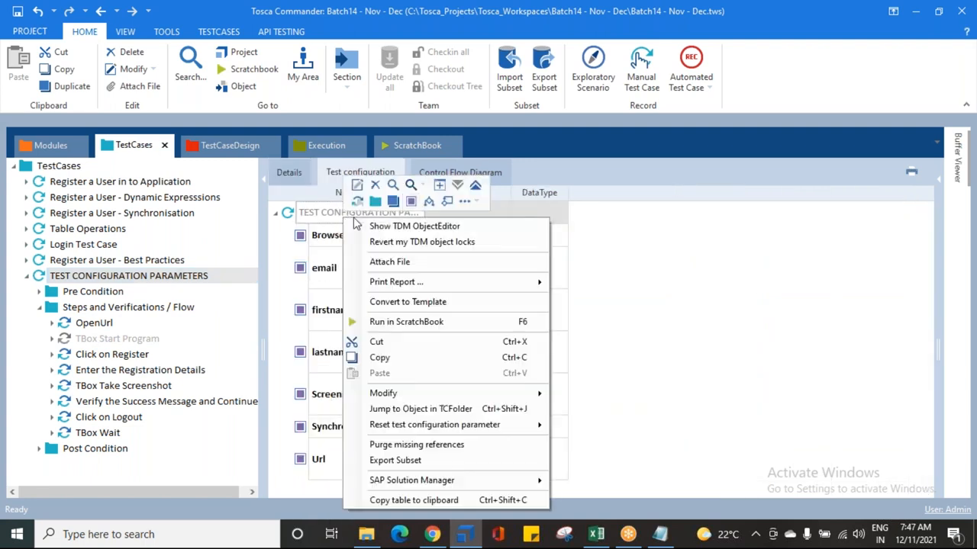
left_click(412, 202)
type("password")
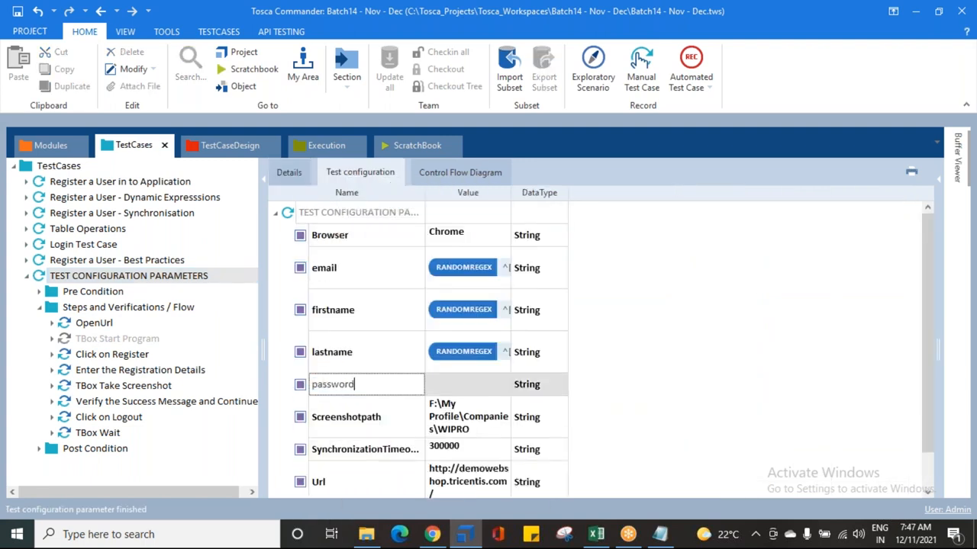
key("Return")
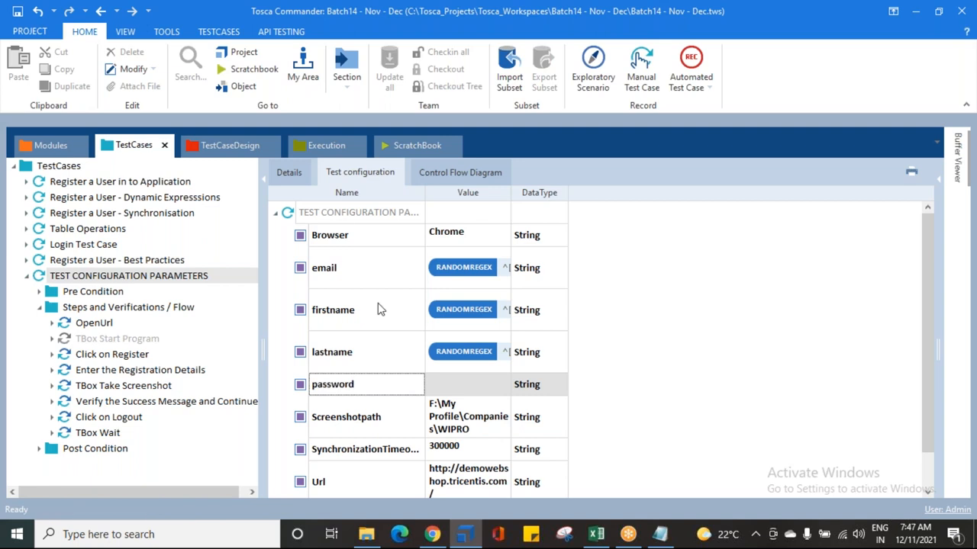
Step: Paste the copied RANDOMTEXT[8] expression as the password parameter's value
left_click(470, 393)
key("ctrl+v")
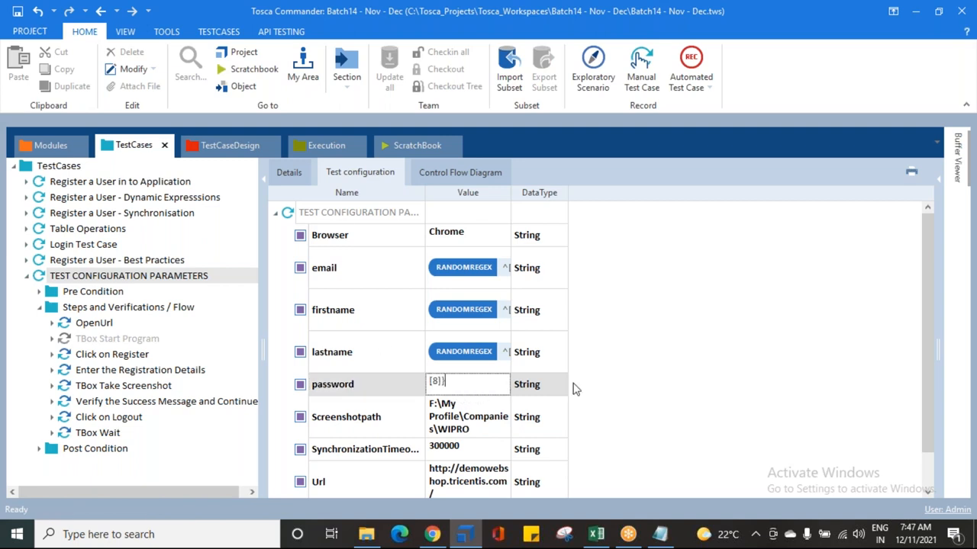
left_click(697, 377)
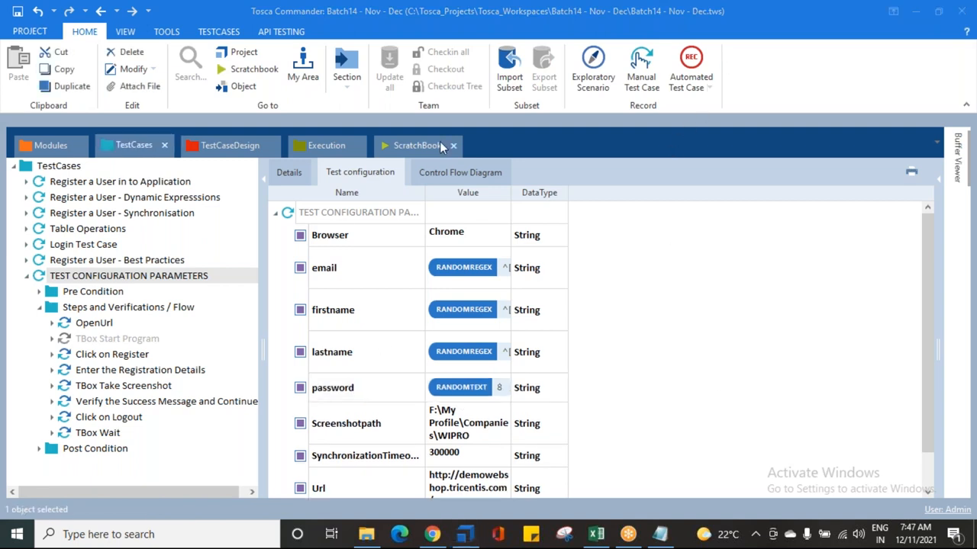
Step: Widen the Value column to review all test configuration parameters and save the workspace
left_click_drag(539, 193, 751, 193)
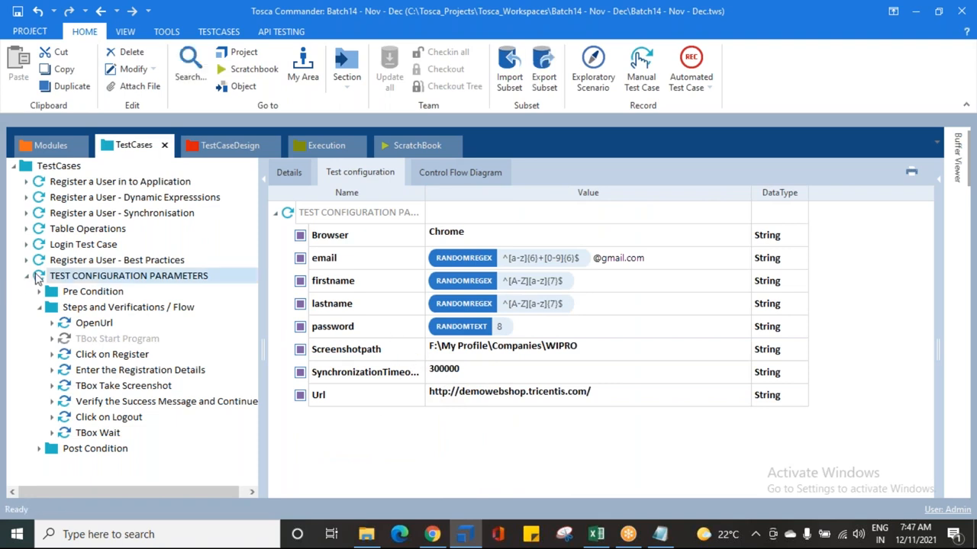
left_click(566, 332)
left_click(586, 312)
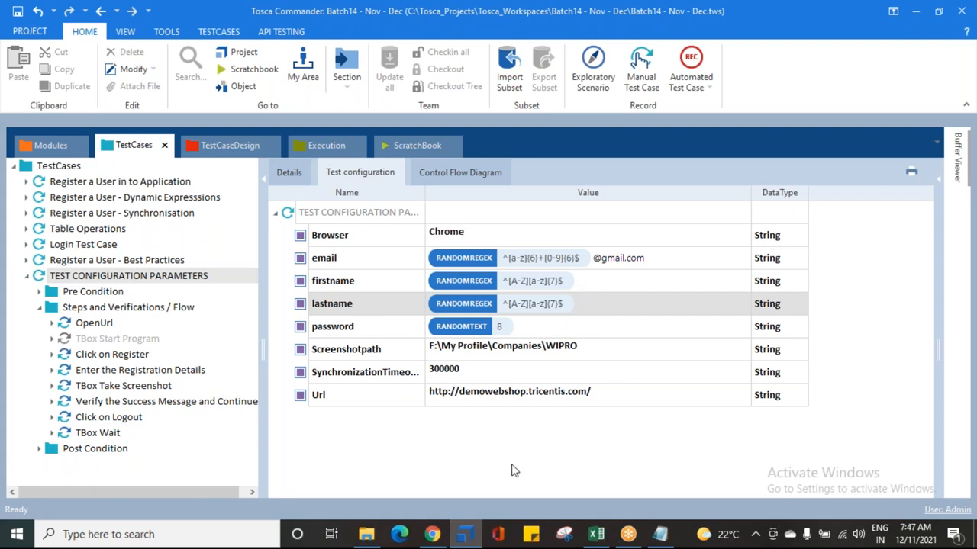
left_click(17, 11)
left_click(706, 24)
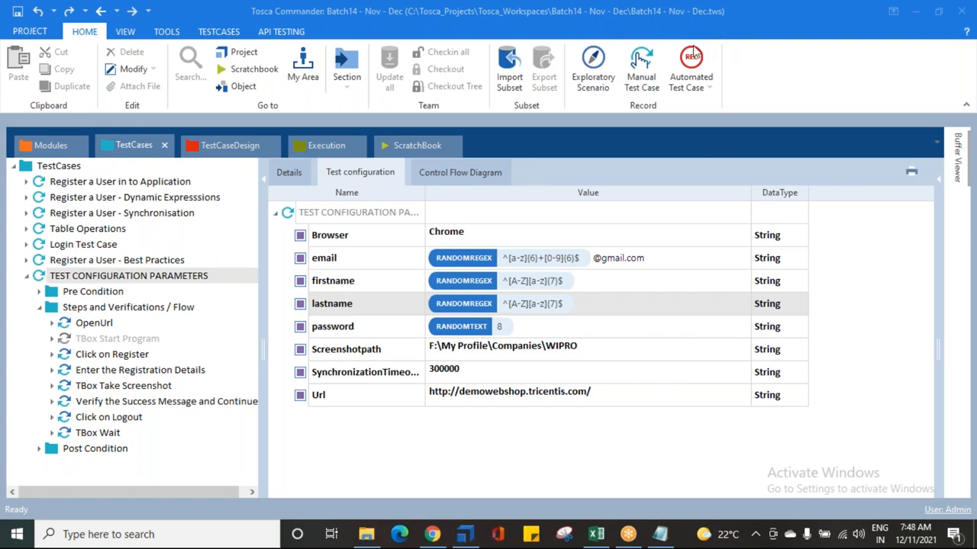
left_click(136, 354)
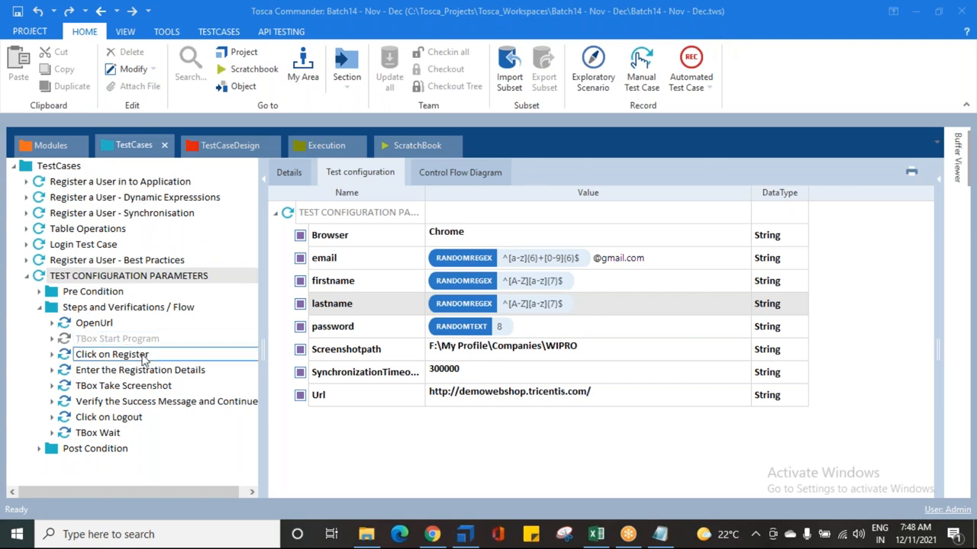
Step: Switch to the Test Configuration Parameters notes in Notepad and save the file
mouse_move(660, 540)
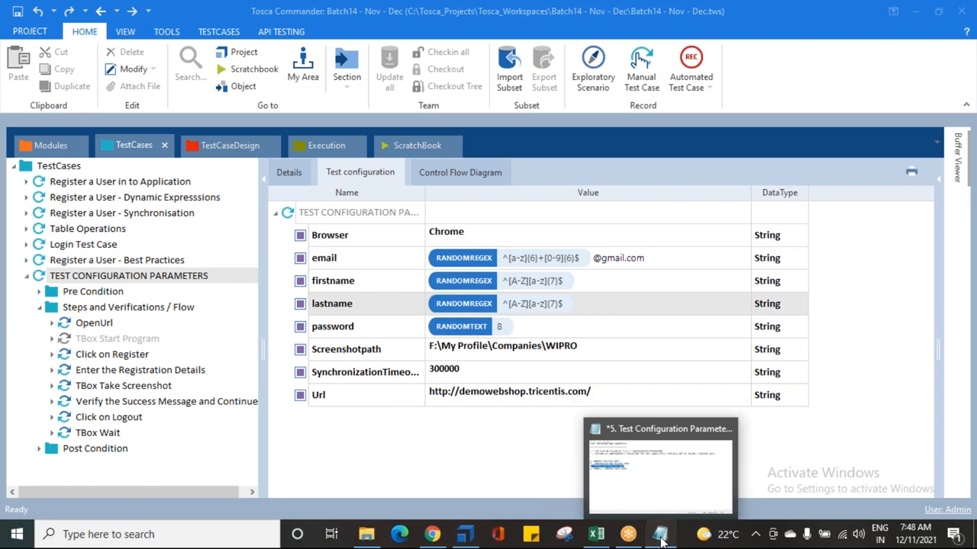
left_click(661, 507)
left_click(419, 220)
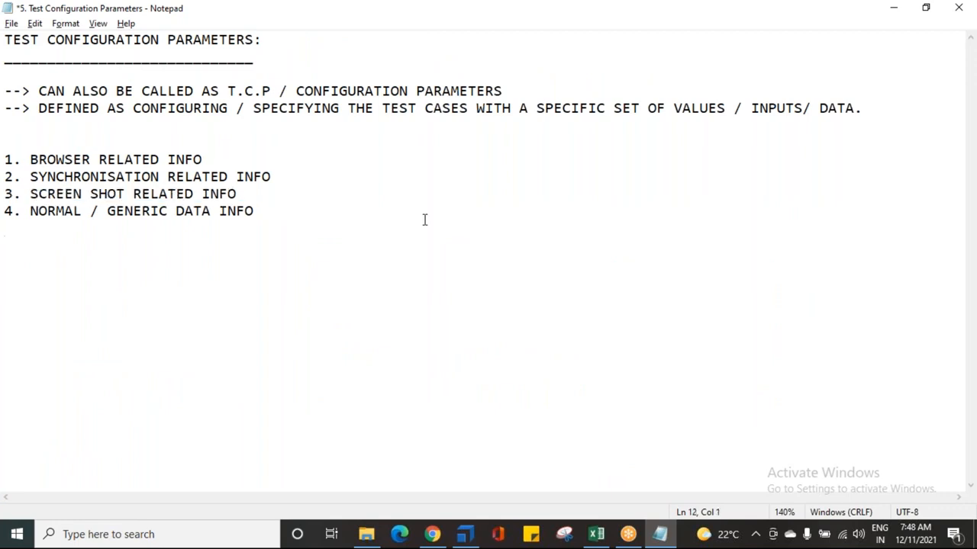
key("ctrl+s")
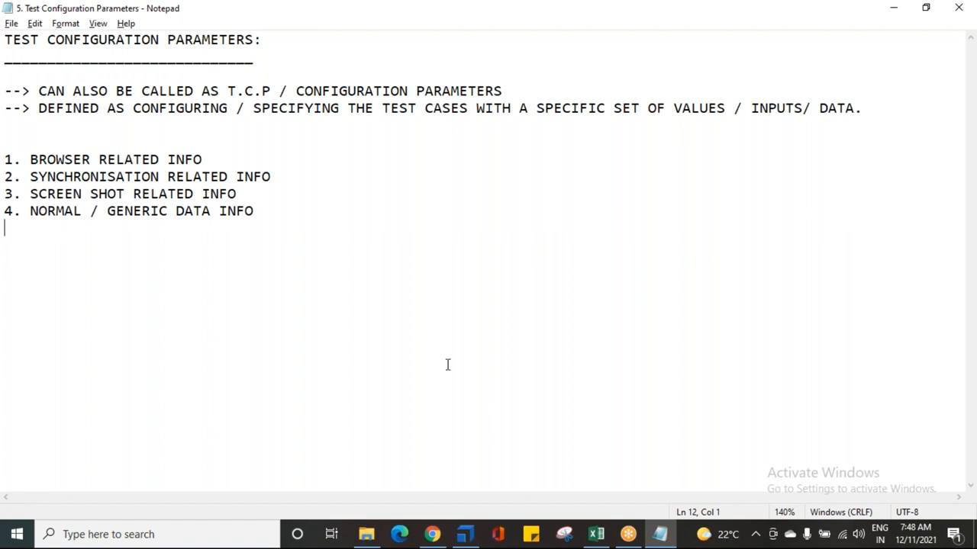
left_click(466, 536)
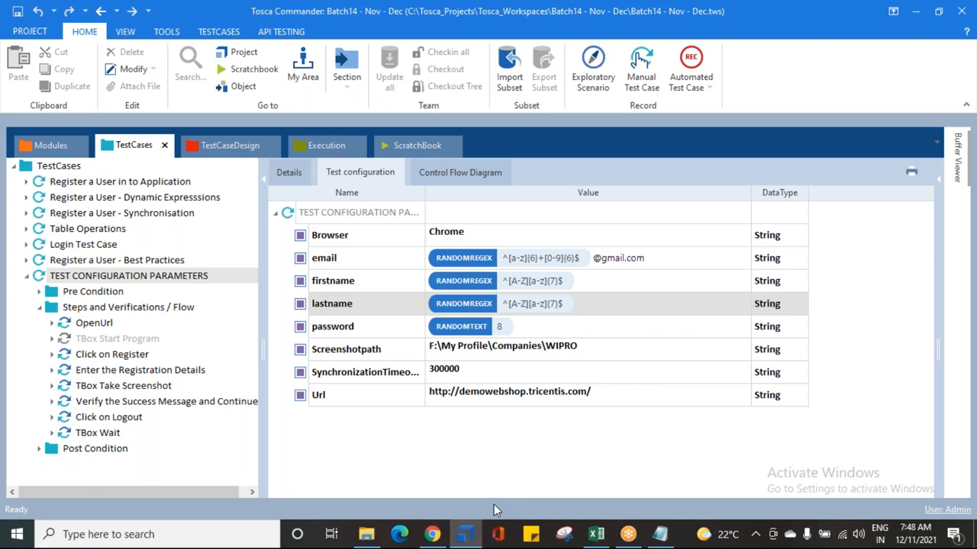
left_click(662, 536)
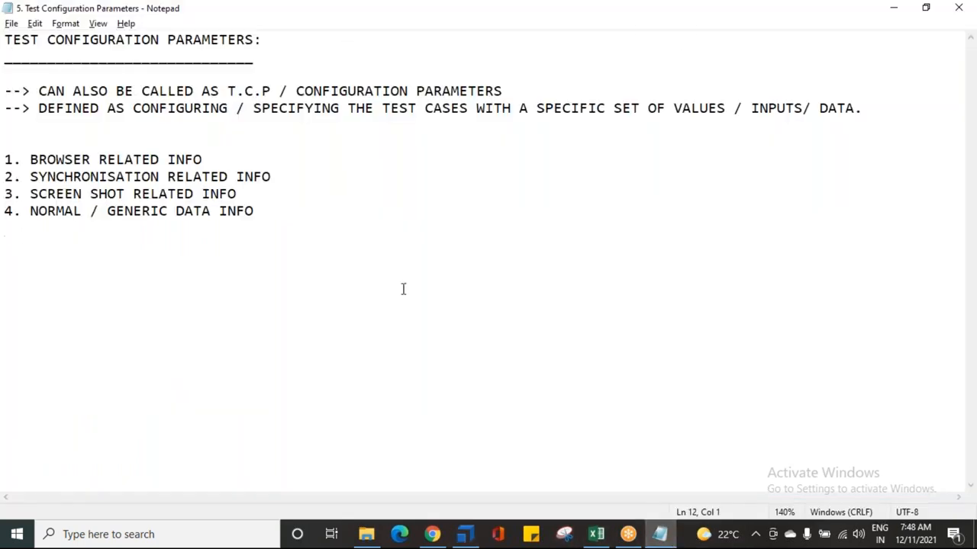
Step: Add a line to the notes reading SYNTAX: {CP[NAME OF CP]}
key("Return")
key("Return")
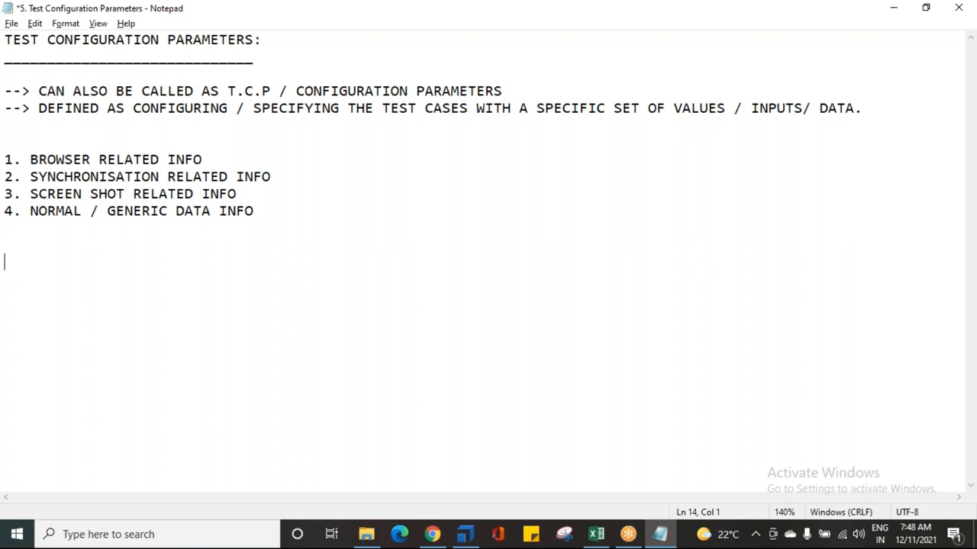
type("SYNTAX:")
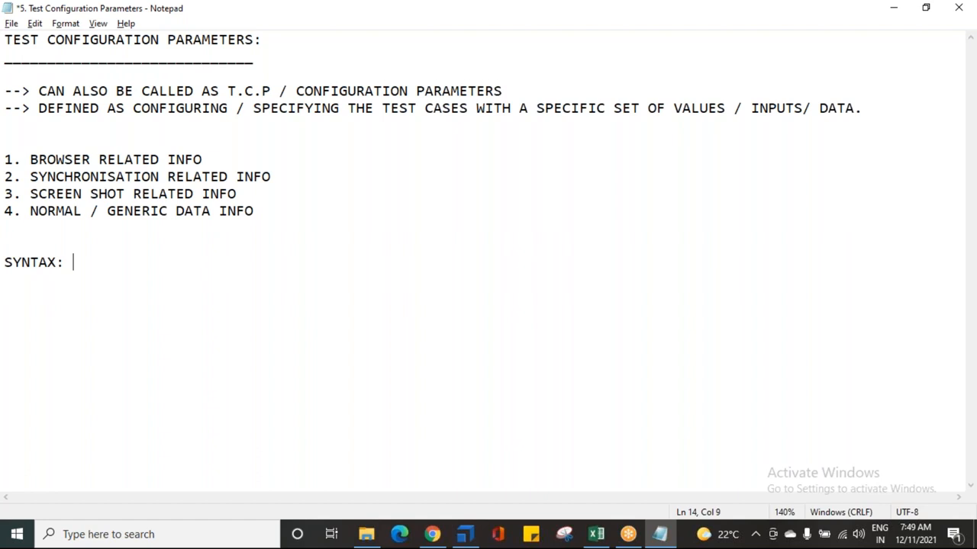
type("{CP[]}")
key("Left")
key("Left")
type("NAME OF CP")
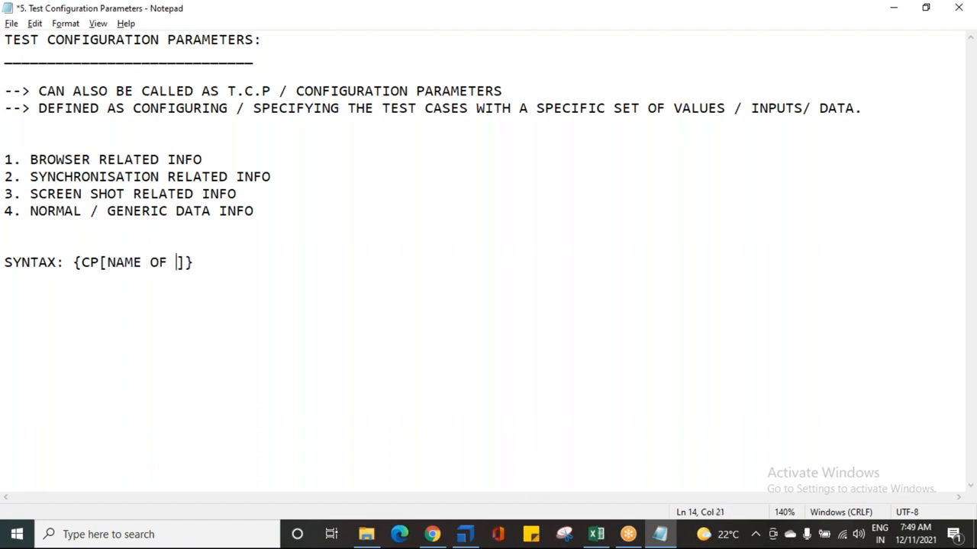
key("Right")
key("Right")
Step: Add {B[NAME OF BUFFER]} on the next line beneath the CP syntax
key("Return")
key("Return")
key("BackSpace")
key("BackSpace")
type("{B[")
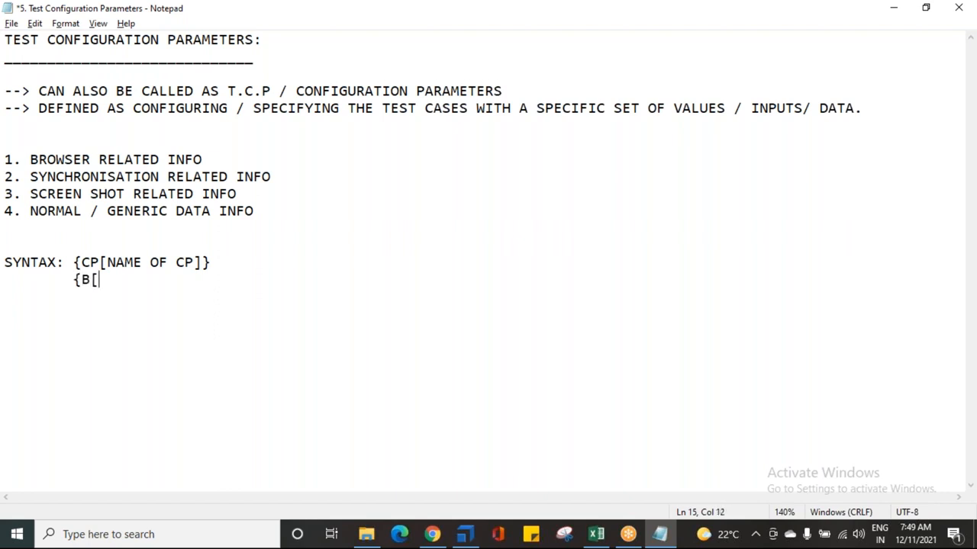
type("NAME OF BUG")
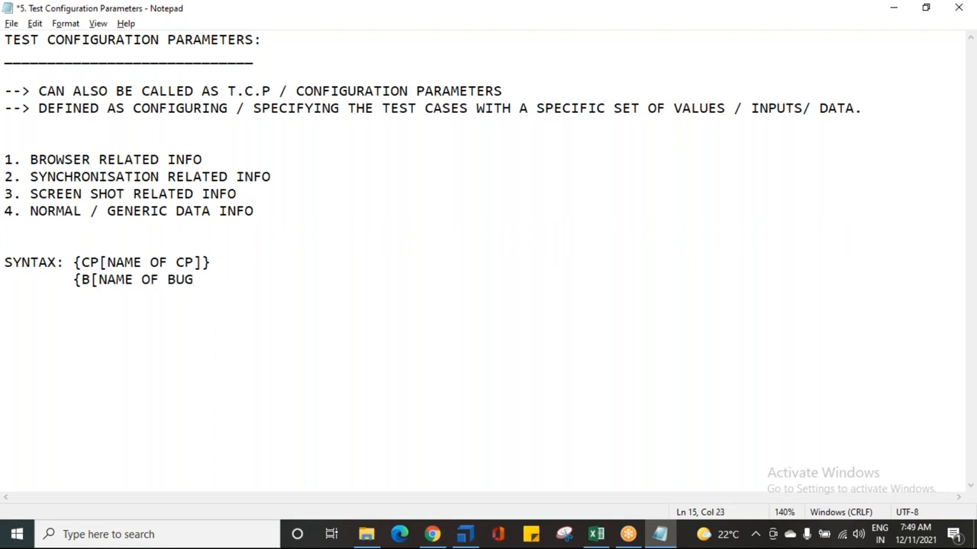
key("BackSpace")
type("FFER]}")
key("Return")
Step: Highlight the syntax lines and the list of parameter categories in the notes
left_click_drag(81, 262, 194, 263)
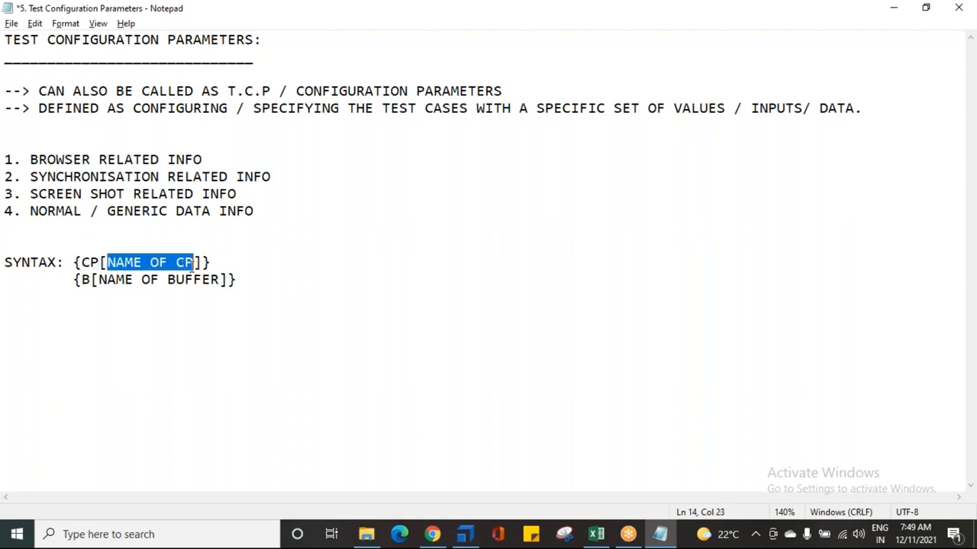
mouse_move(99, 280)
left_mouse_down()
mouse_move(221, 281)
mouse_move(114, 282)
left_mouse_up()
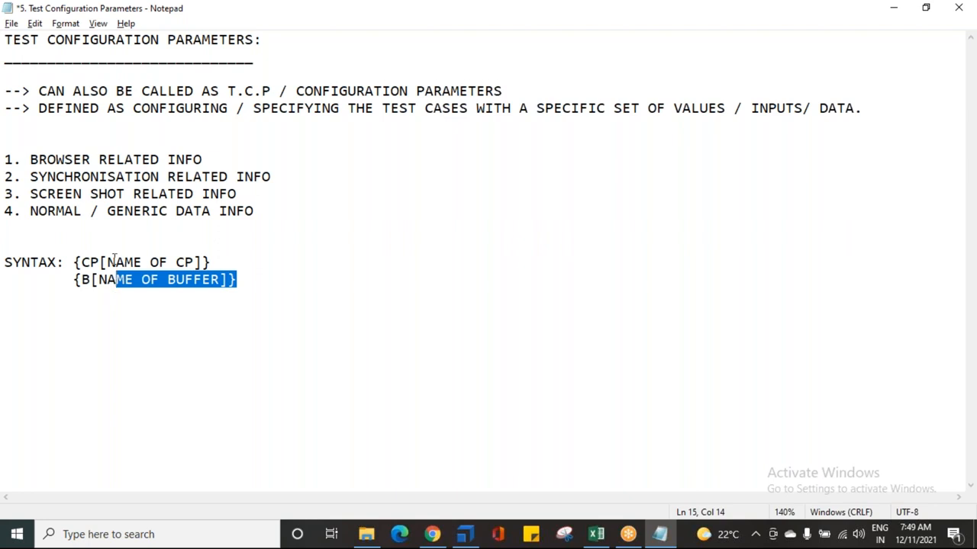
left_click_drag(17, 157, 262, 210)
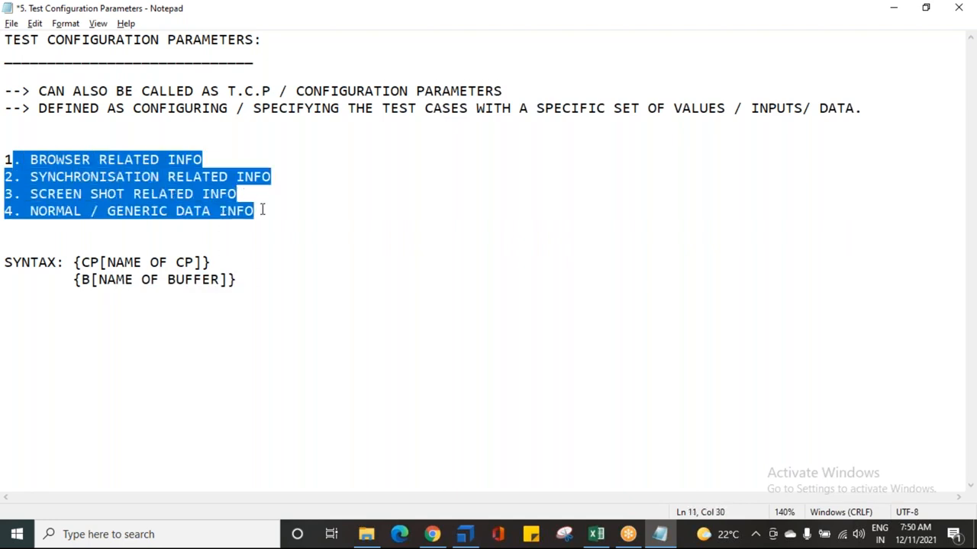
left_click(268, 210)
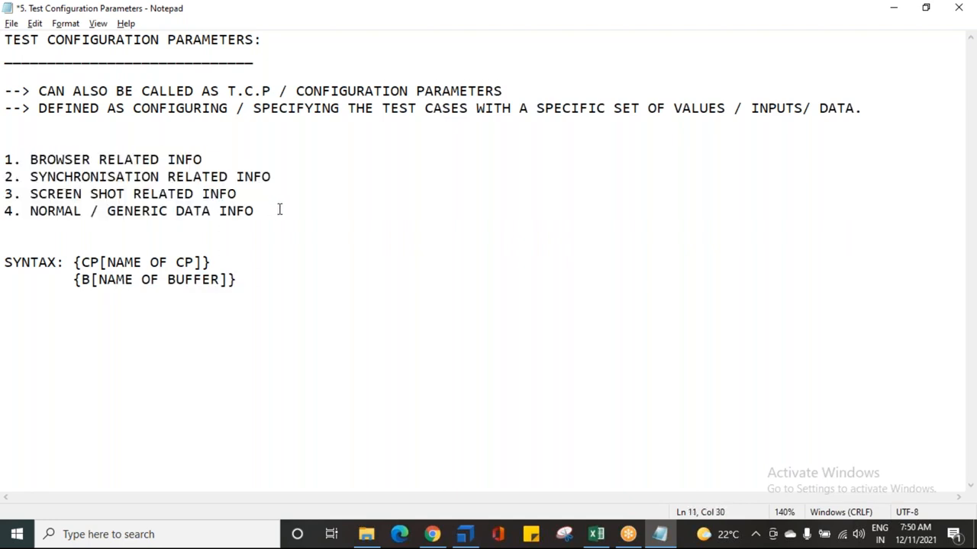
Step: In Tosca Commander, open the OpenUrl step and clear its Url value
left_click(464, 536)
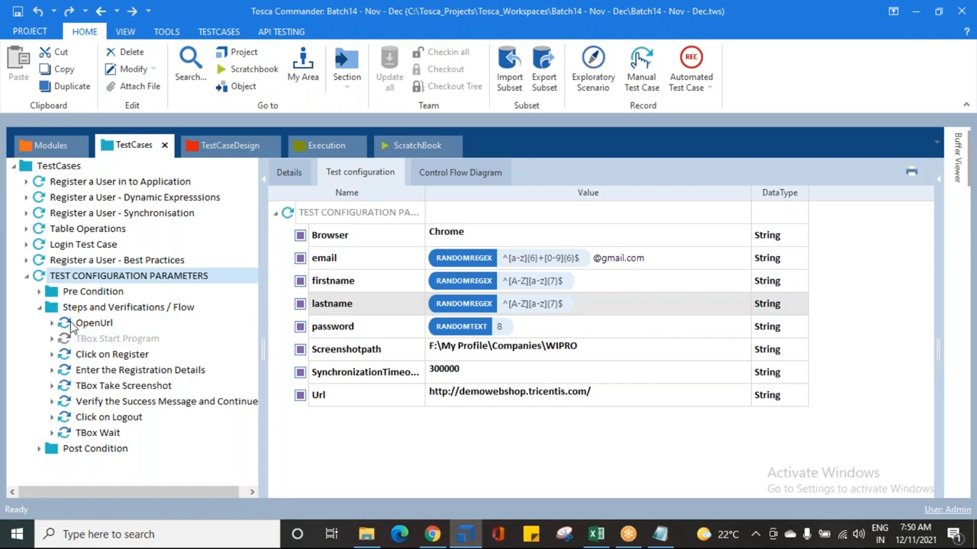
mouse_move(64, 328)
left_click(128, 323)
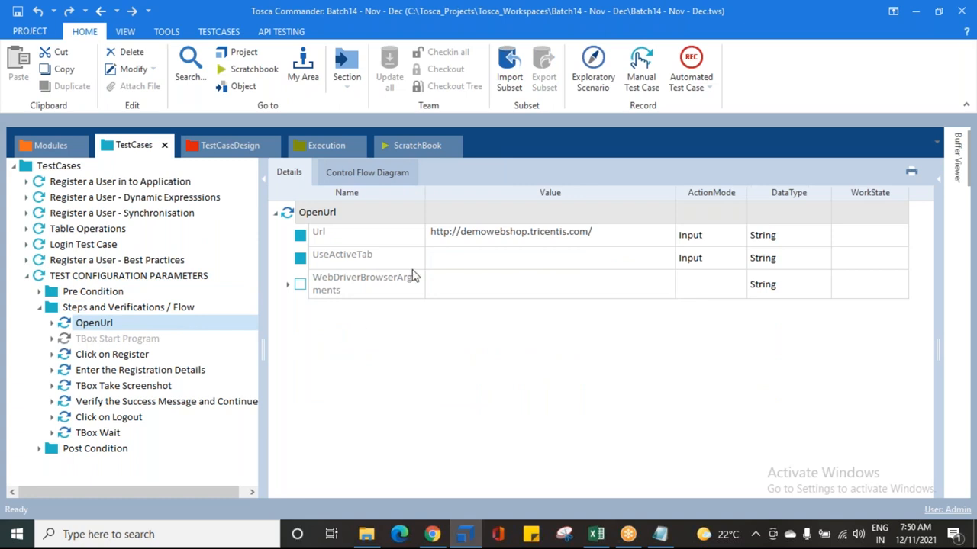
left_click(636, 237)
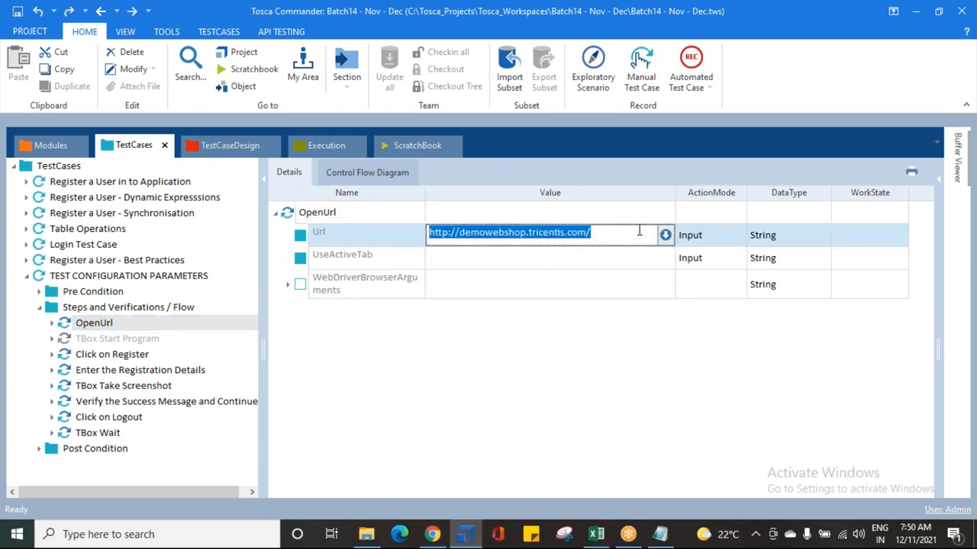
key("Delete")
key("Return")
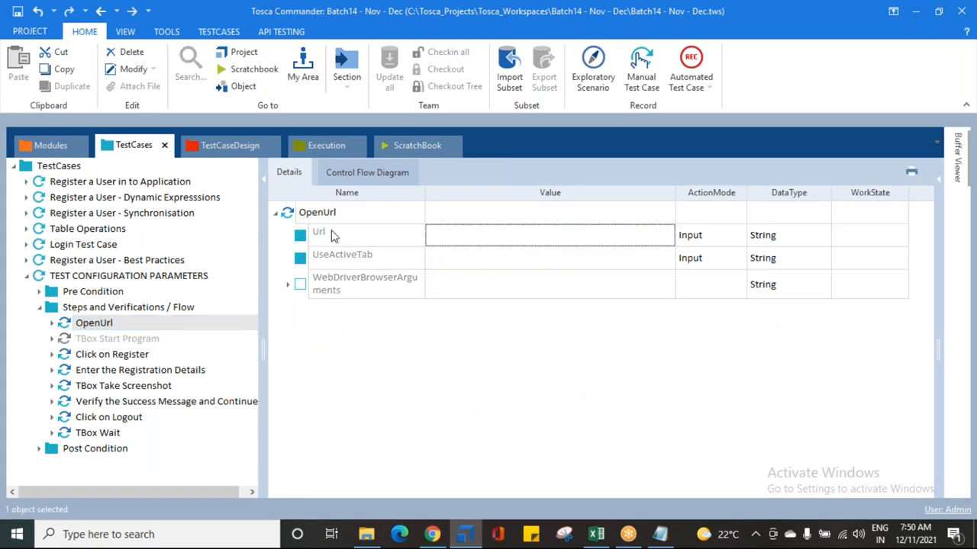
right_click(353, 229)
left_click(382, 257)
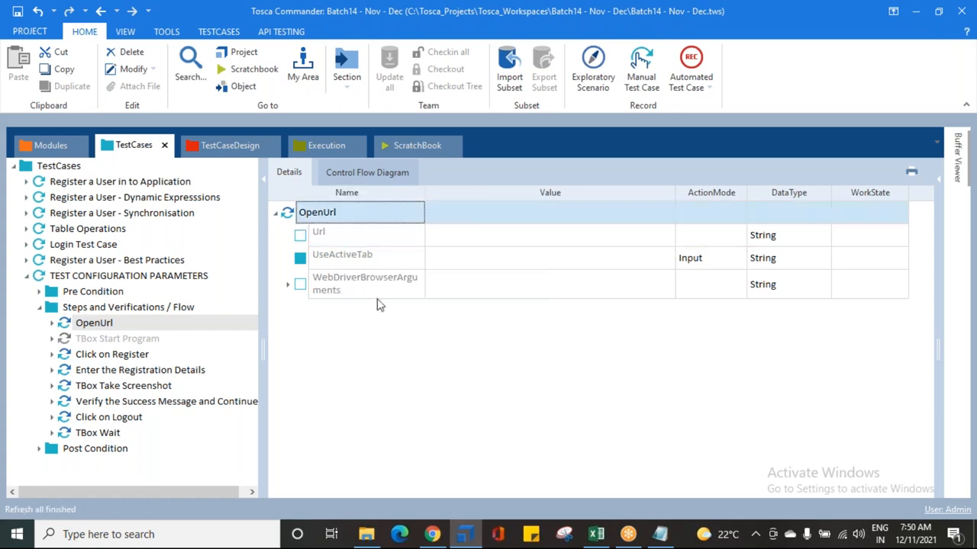
Step: Set the OpenUrl step's Url value to the configuration parameter {CP[Url]}
left_click(464, 233)
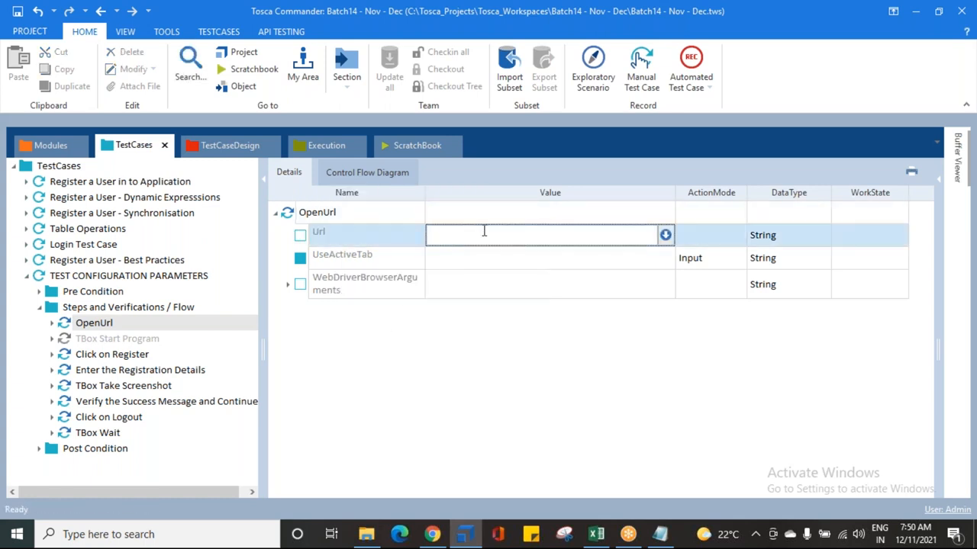
type("{")
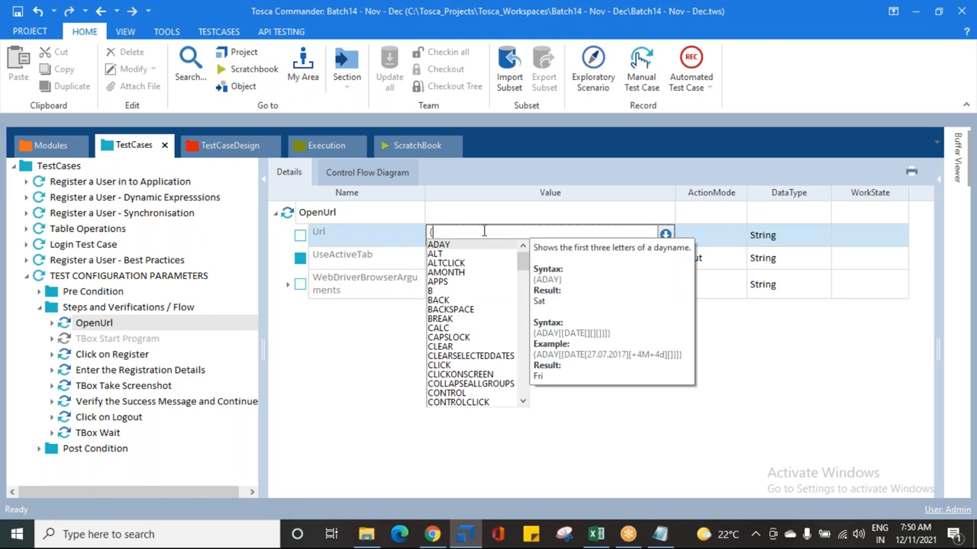
type("cp")
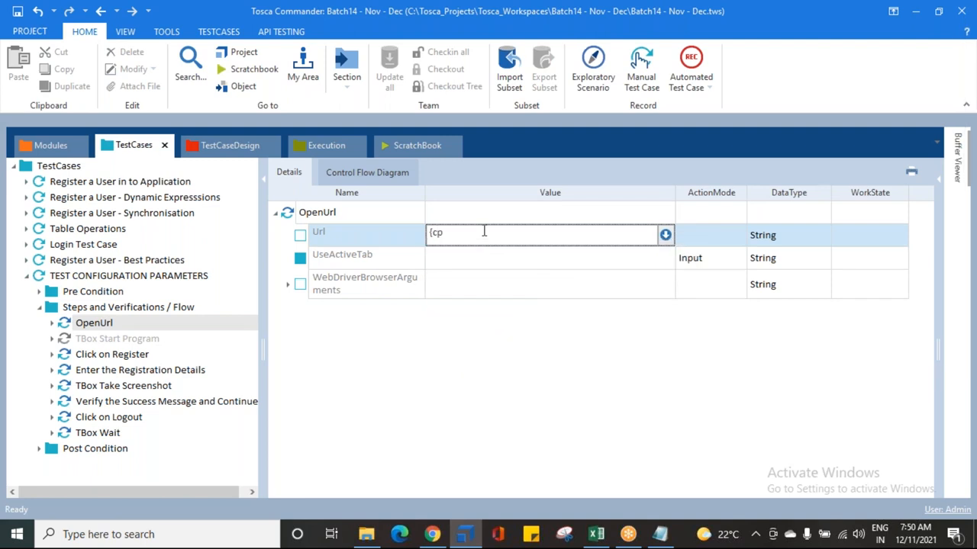
key("BackSpace")
type("CP[")
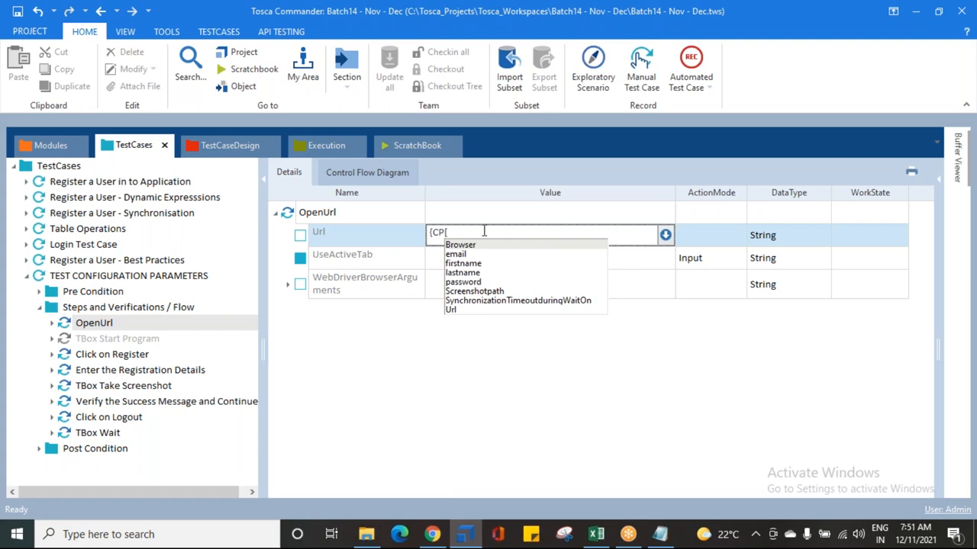
key("Down")
key("Down")
key("Down")
key("Down")
key("Down")
key("Down")
key("Down")
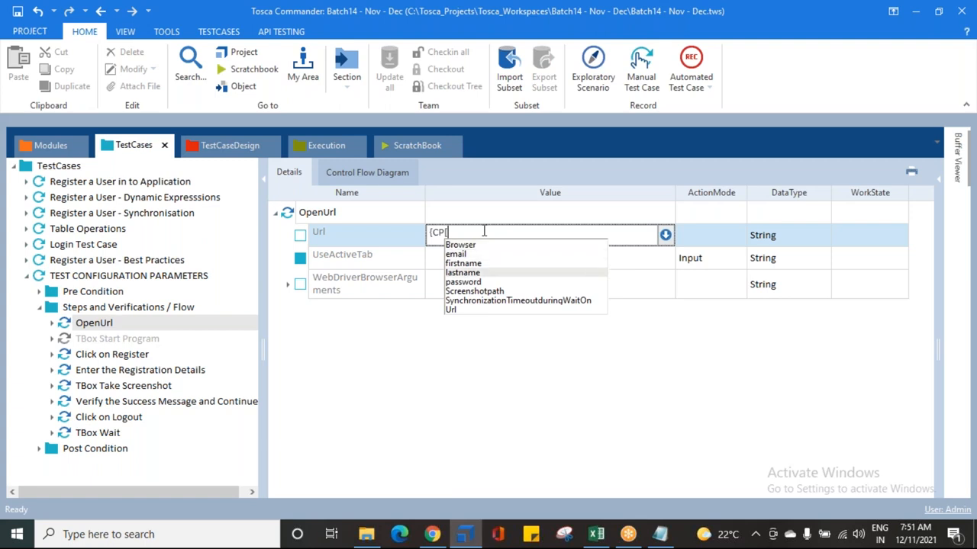
key("Return")
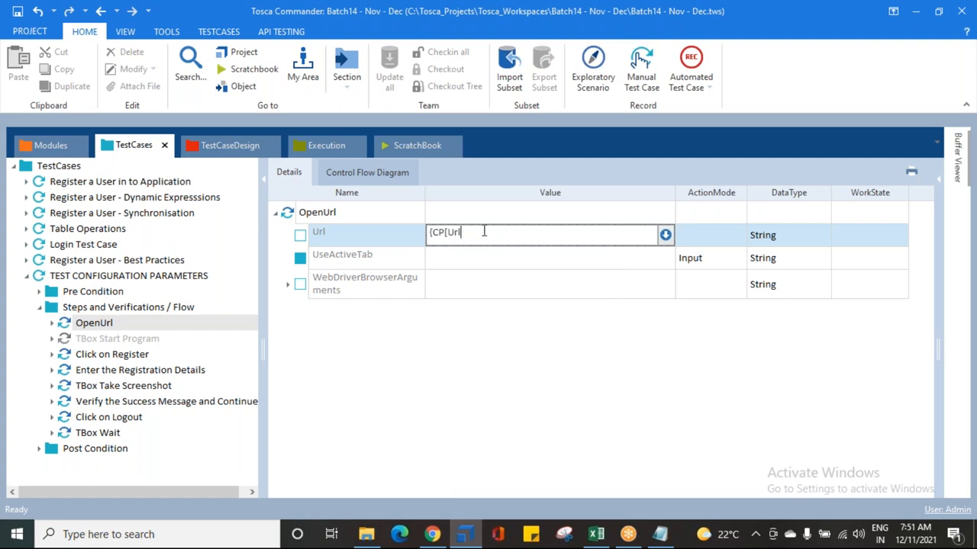
key("Return")
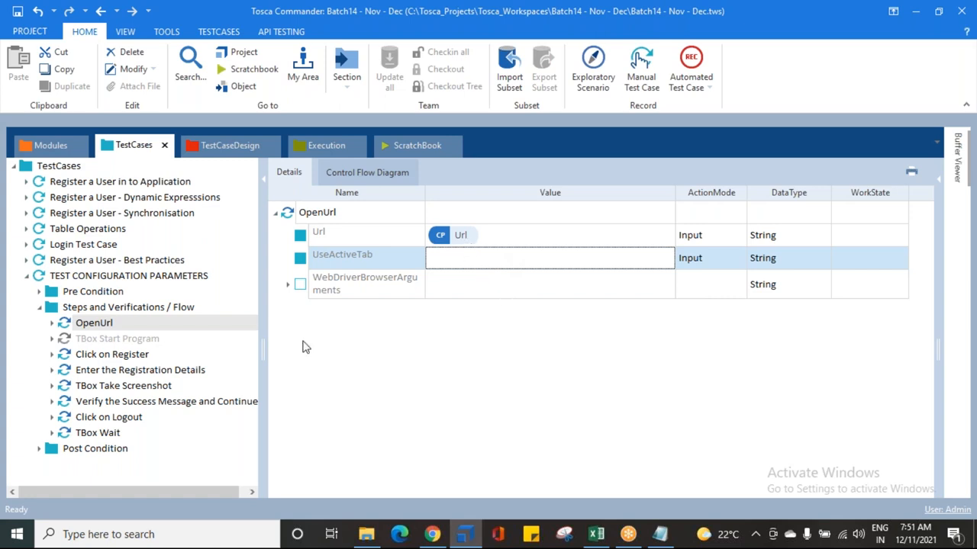
Step: Open the Enter the Registration Details step and delete its first name RANDOMREGEX input row and F_Name buffer row
left_click(130, 369)
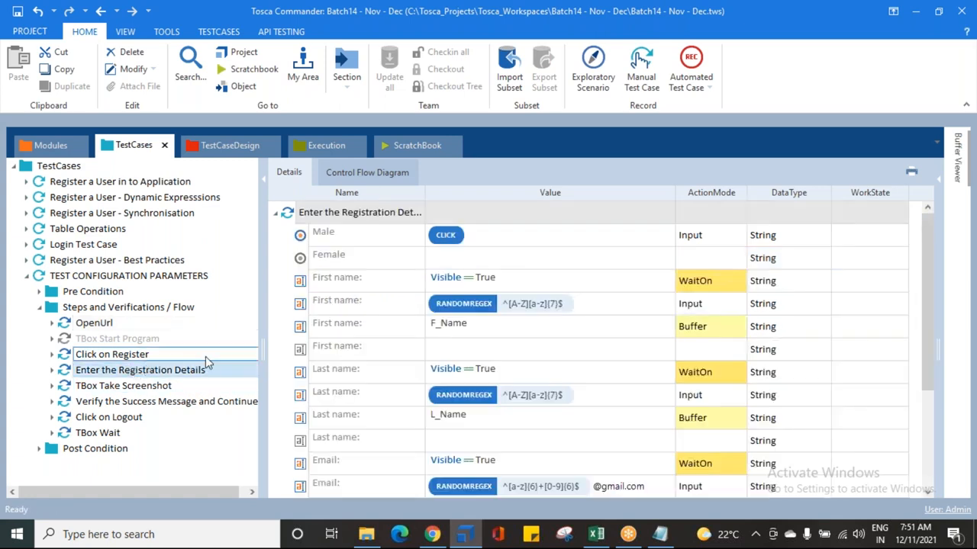
left_click(611, 311)
left_click(623, 303)
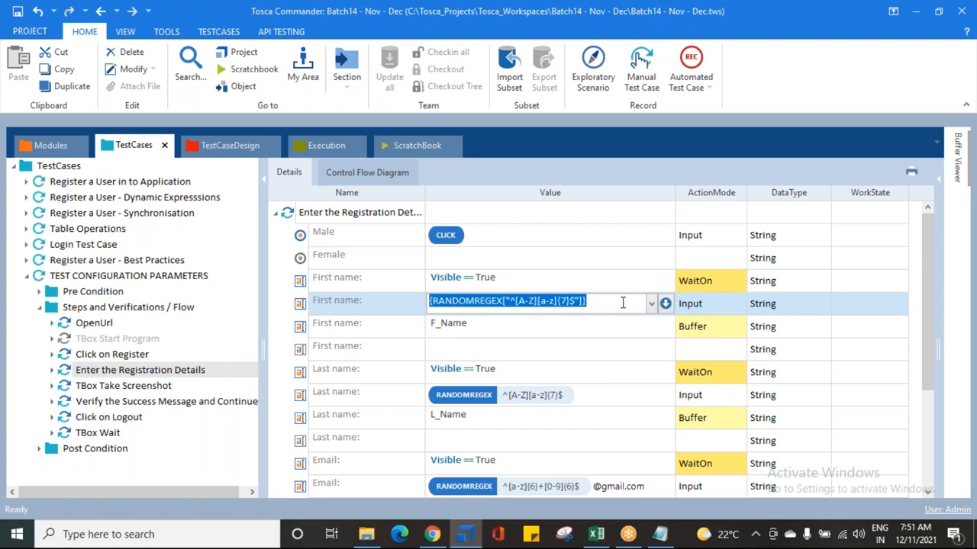
key("BackSpace")
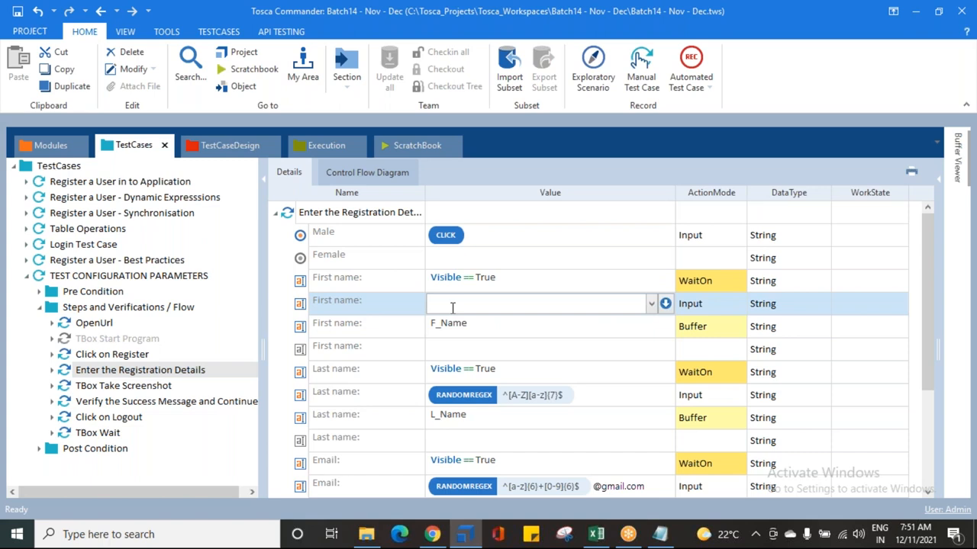
type("{")
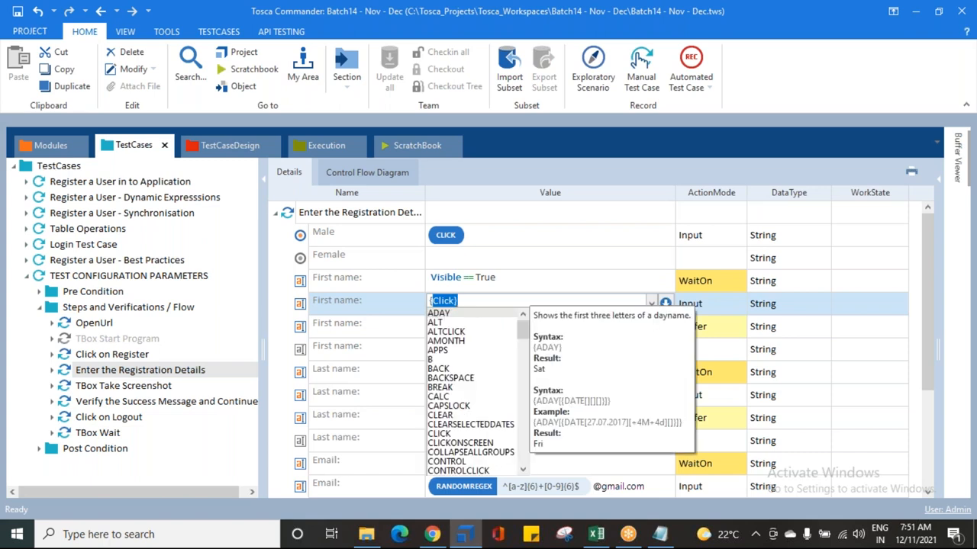
type("CP[")
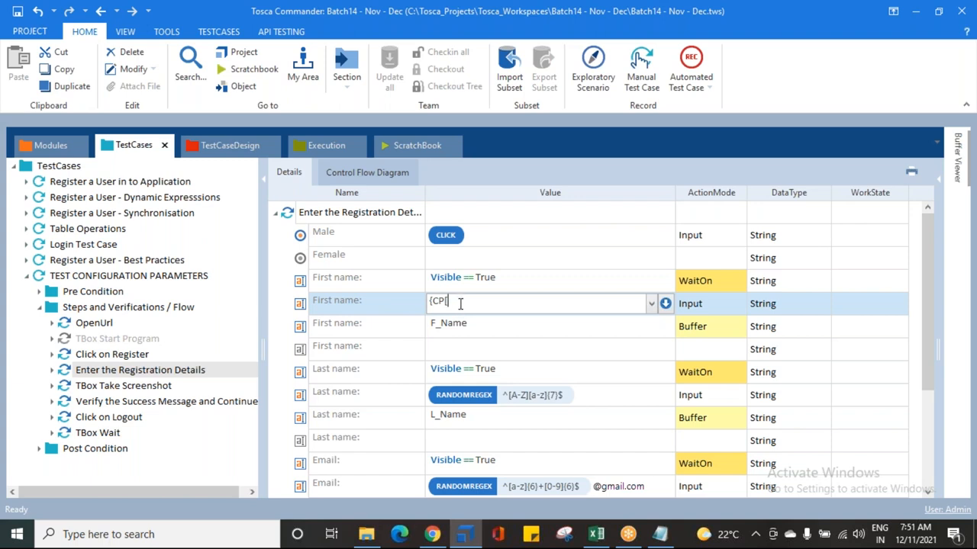
left_click(363, 310)
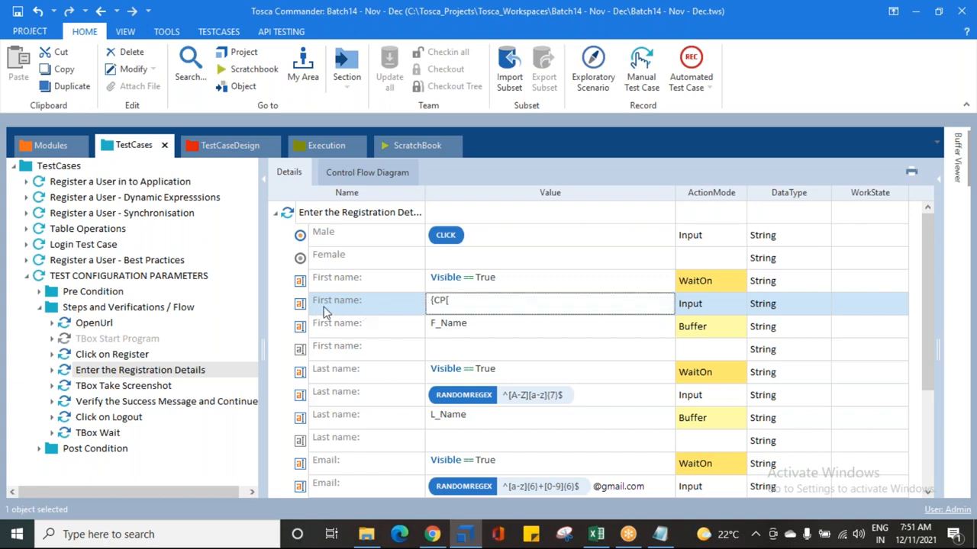
left_click(460, 301)
key("Delete")
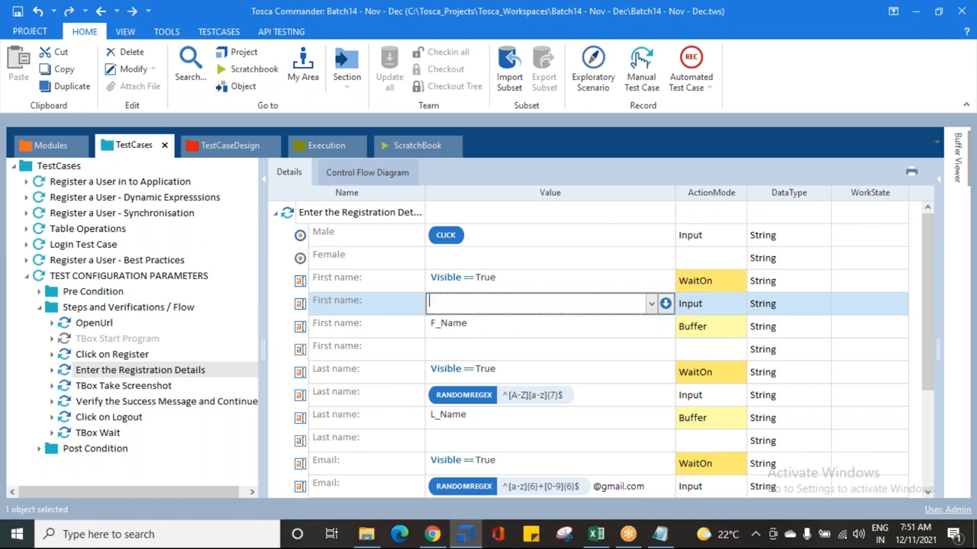
left_click(304, 305)
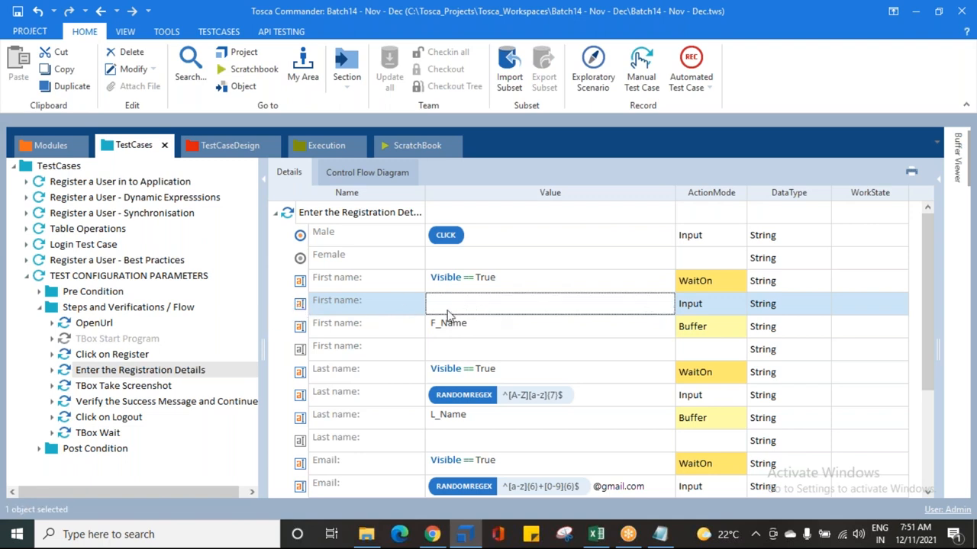
left_click(478, 303)
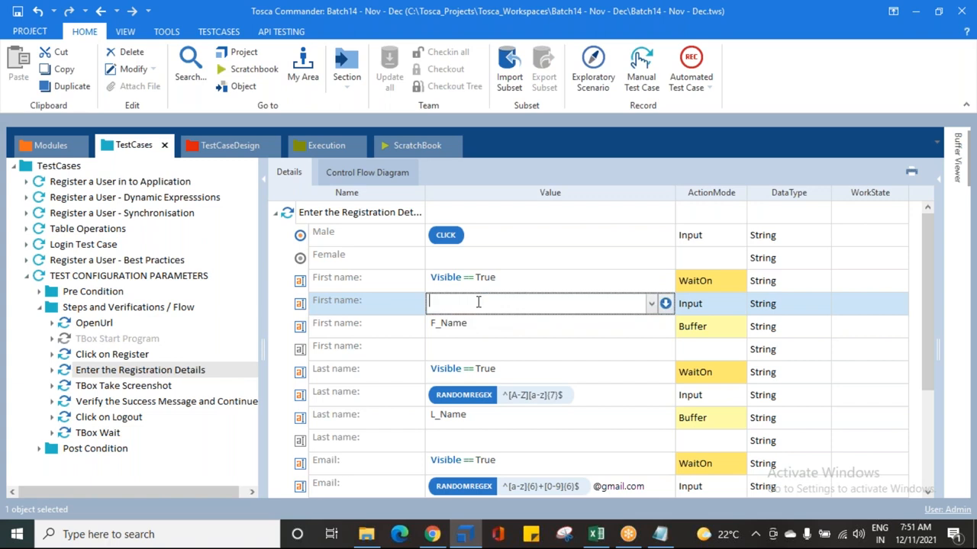
left_click(300, 307)
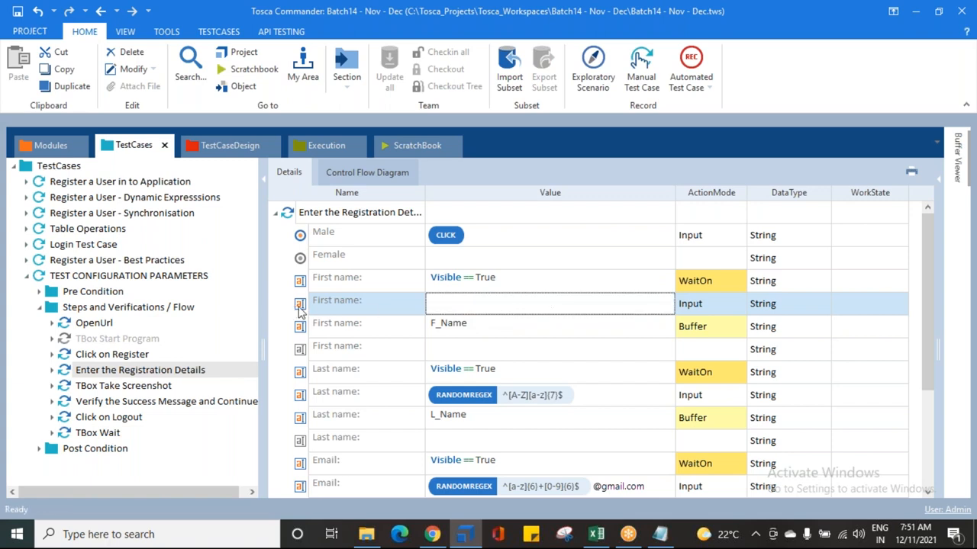
right_click(300, 305)
left_click(328, 271)
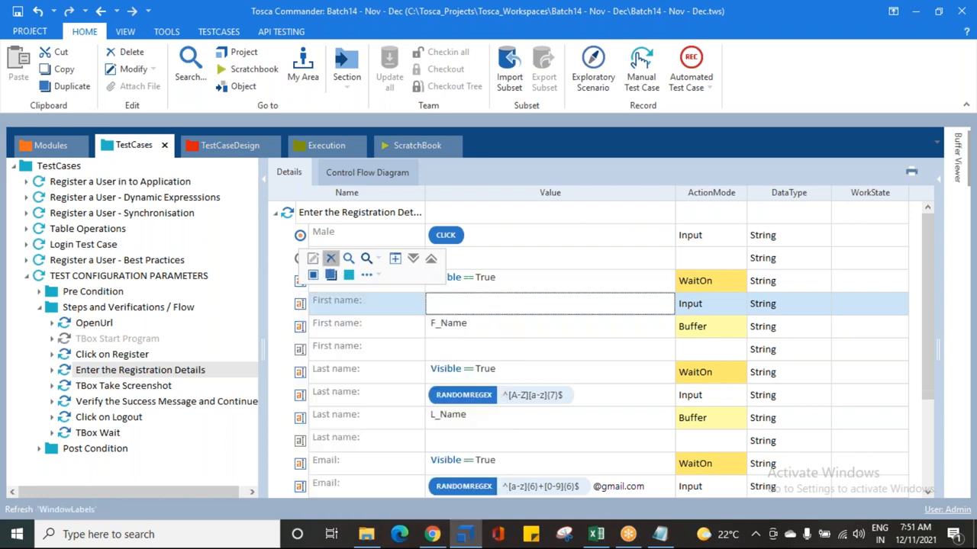
left_click(301, 306)
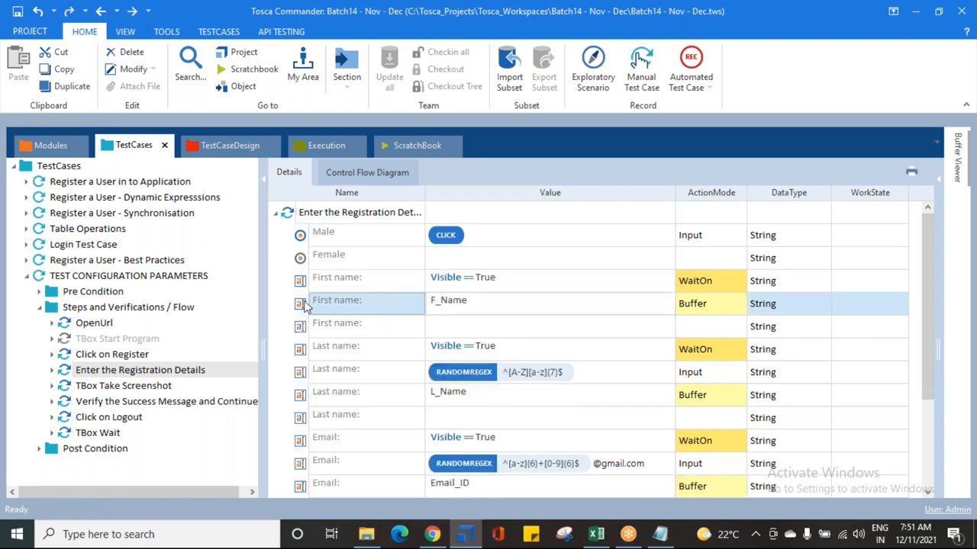
right_click(303, 306)
left_click(336, 242)
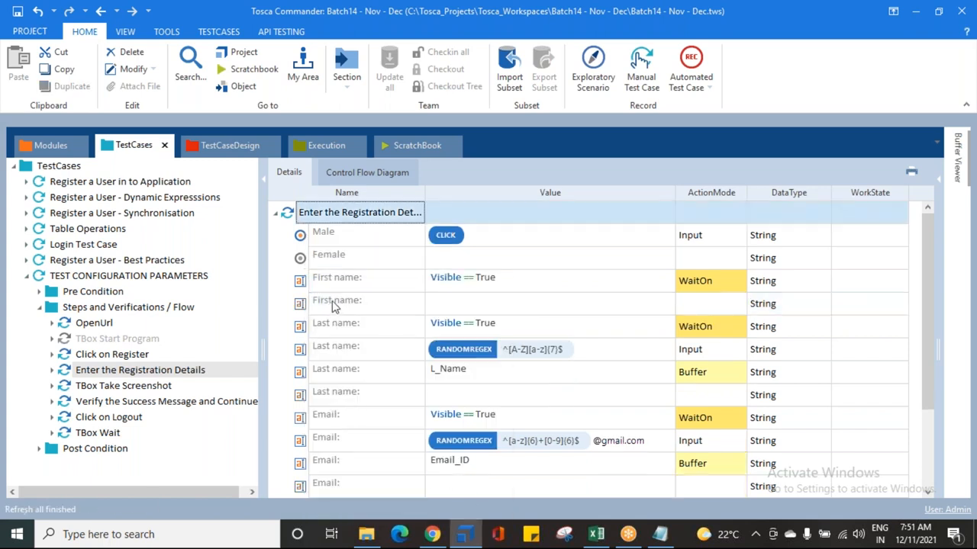
Step: Set the remaining empty first name value to the configuration parameter {CP[firstname]}
left_click(304, 306)
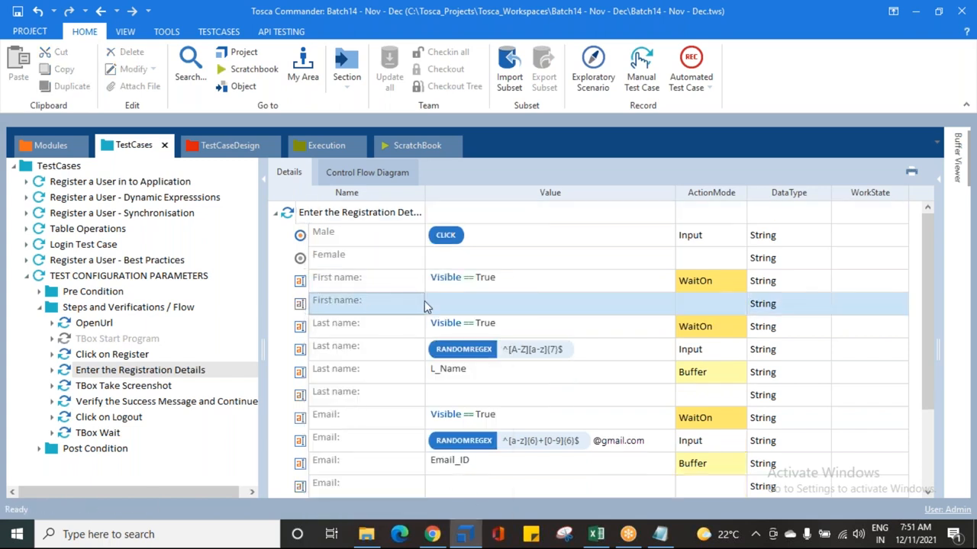
left_click(496, 324)
left_click(498, 305)
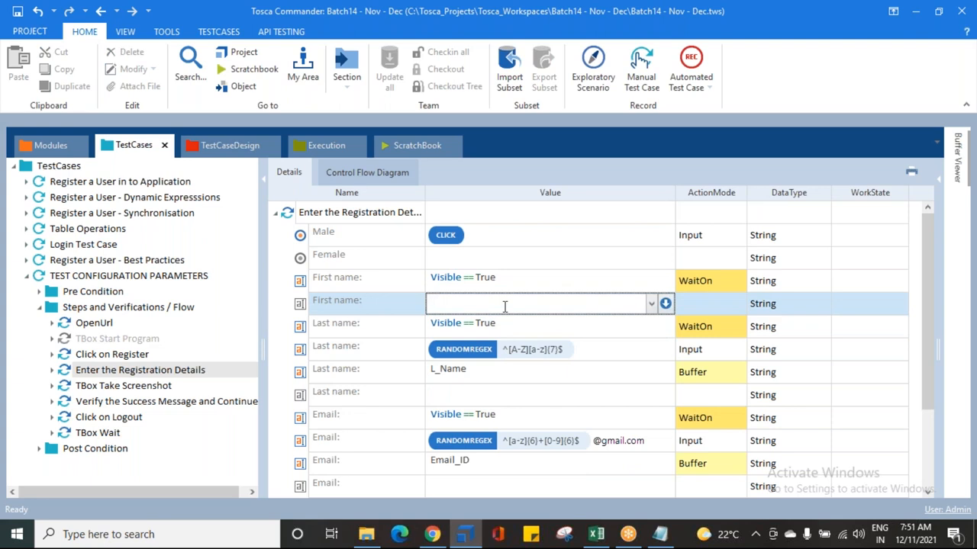
type("{")
type("CP")
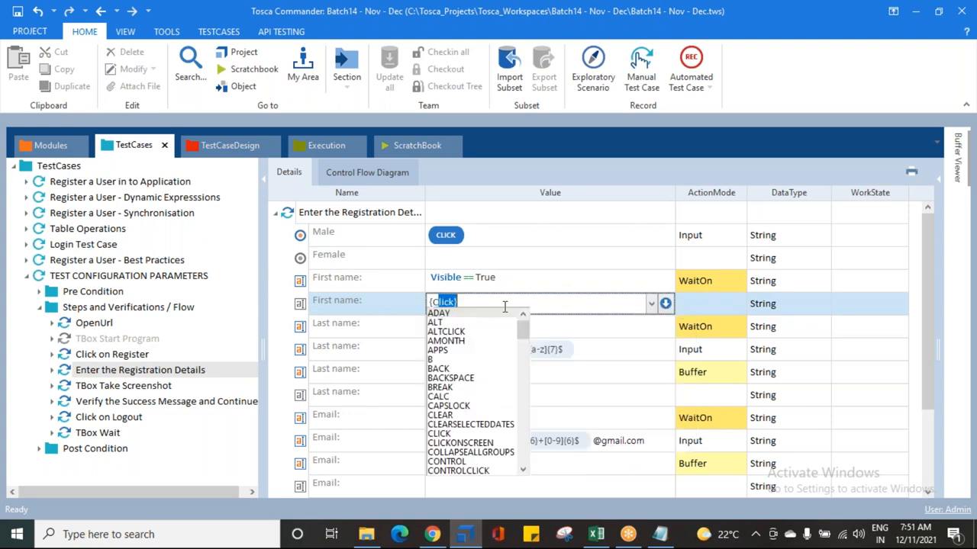
type("[")
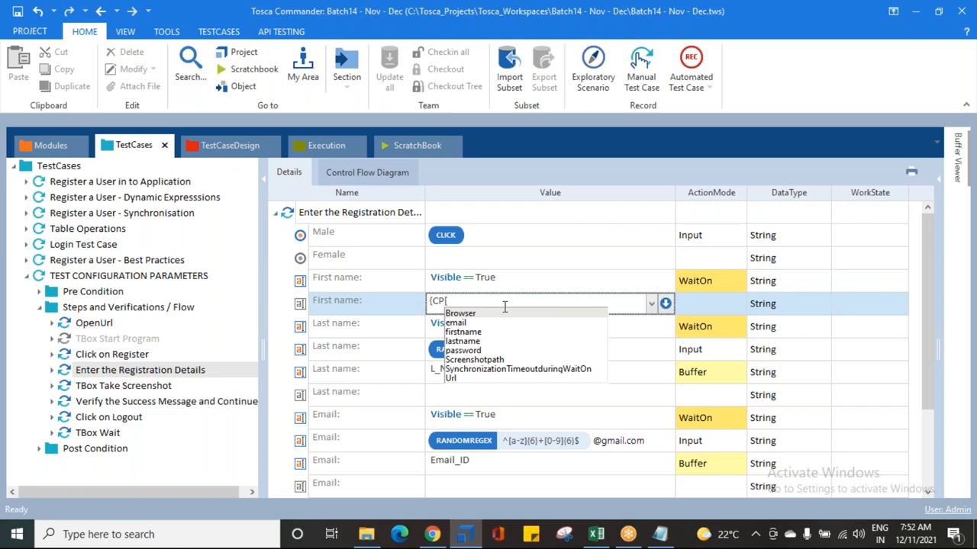
key("Down")
key("Down")
key("Down")
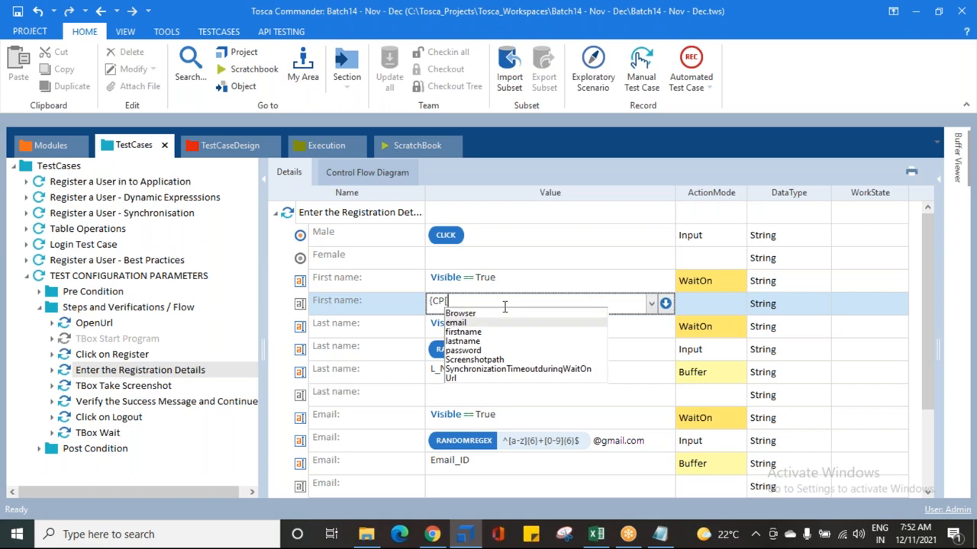
key("Up")
key("Return")
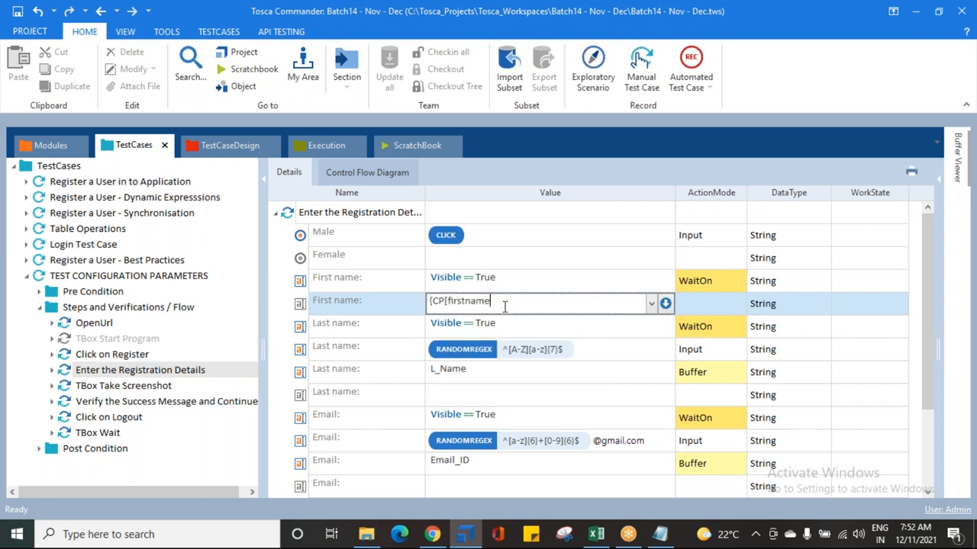
type("]{7}")
key("Return")
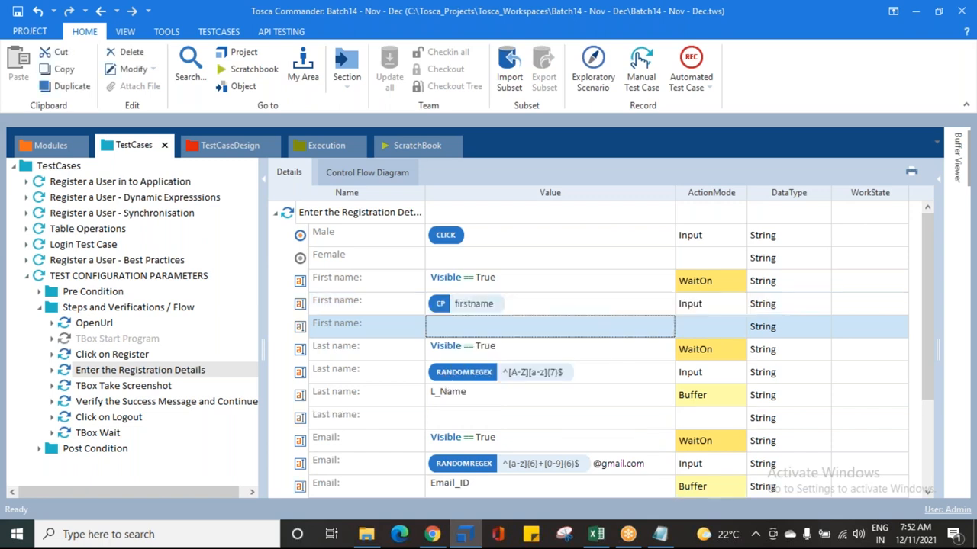
Step: Add a first name value F_Name beneath it with action mode Buffer
left_click(450, 325)
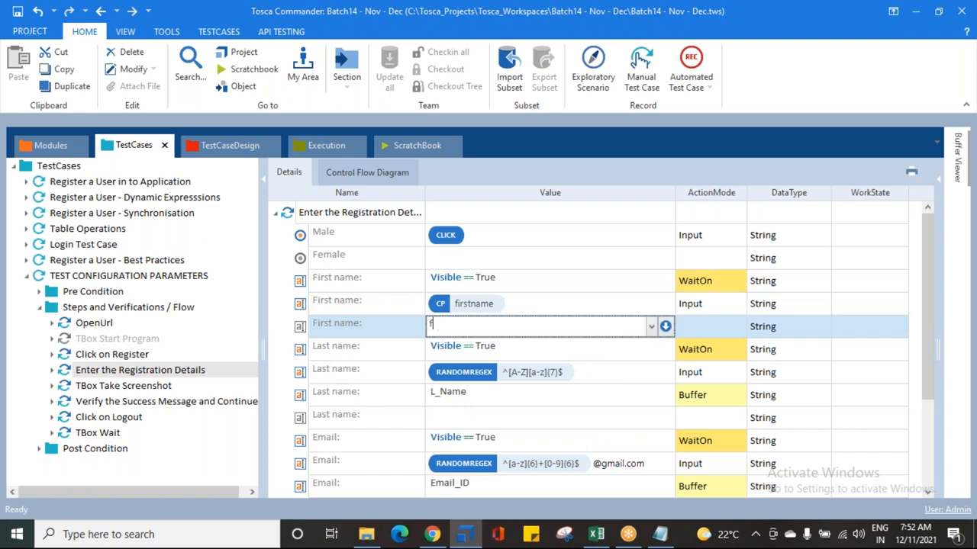
type("F_Name")
key("Return")
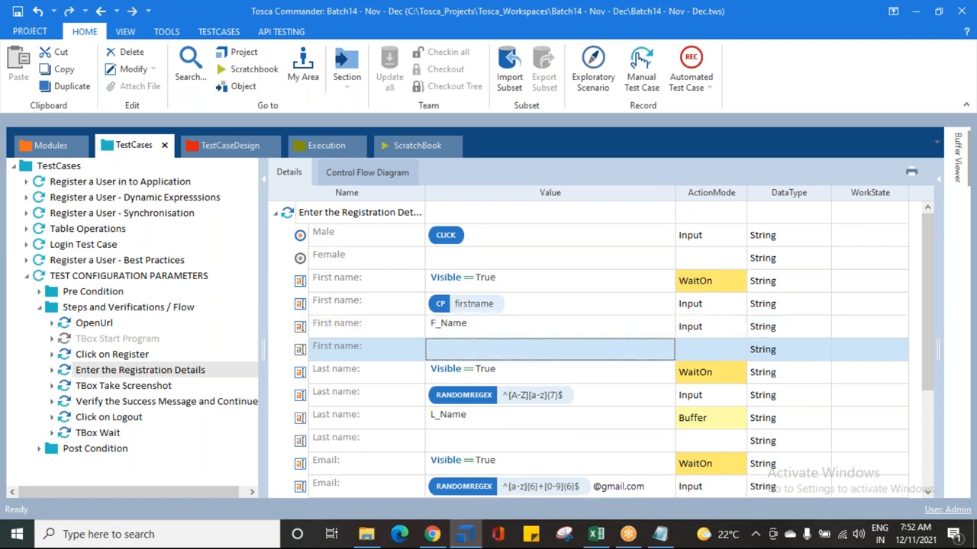
left_click(681, 328)
type("Buffer")
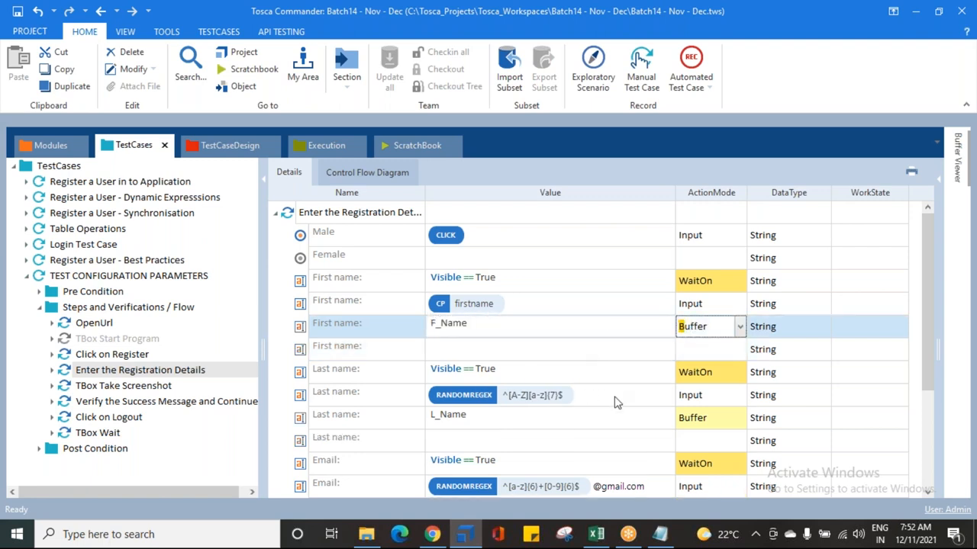
Step: Replace the last name RANDOMREGEX value with the configuration parameter {Cp[lastname]}
left_click(618, 402)
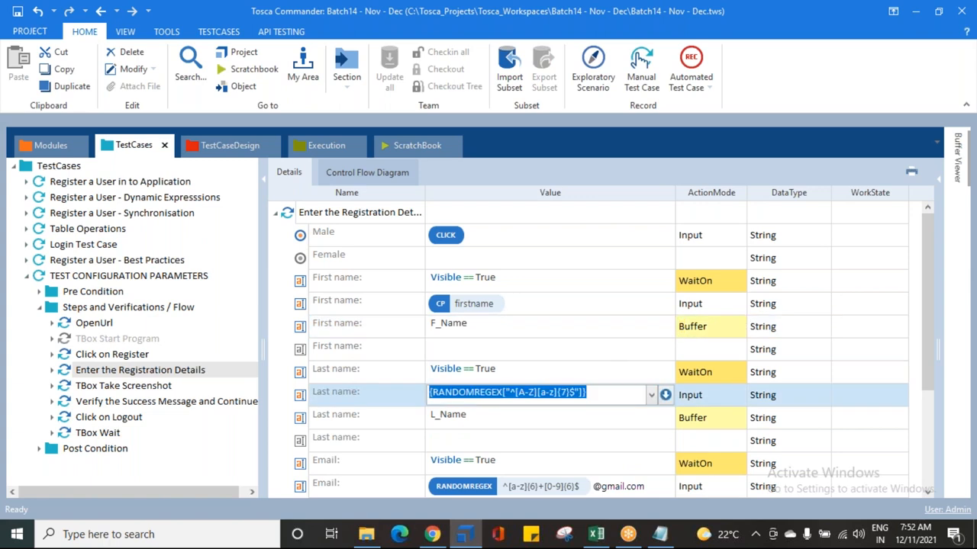
type("{Cp[lastname")
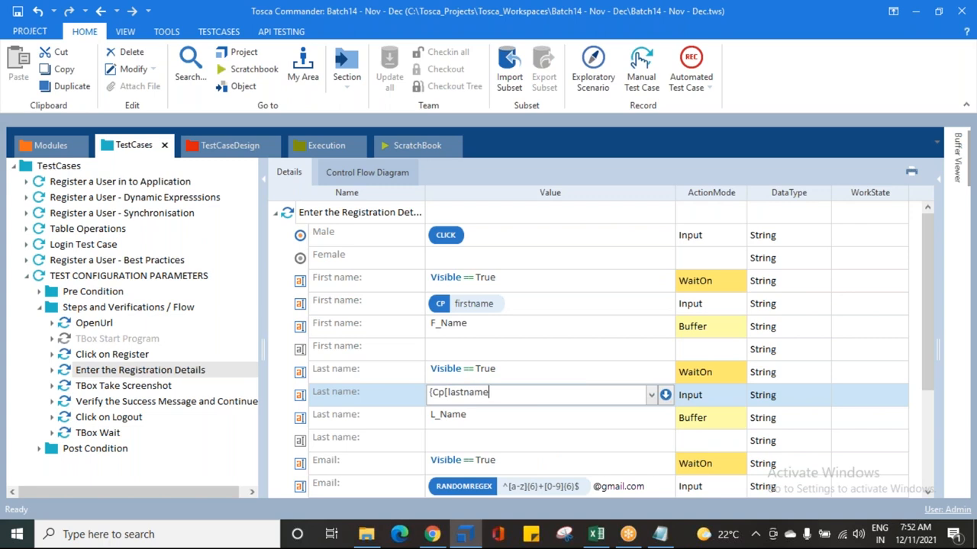
type("]}")
key("Return")
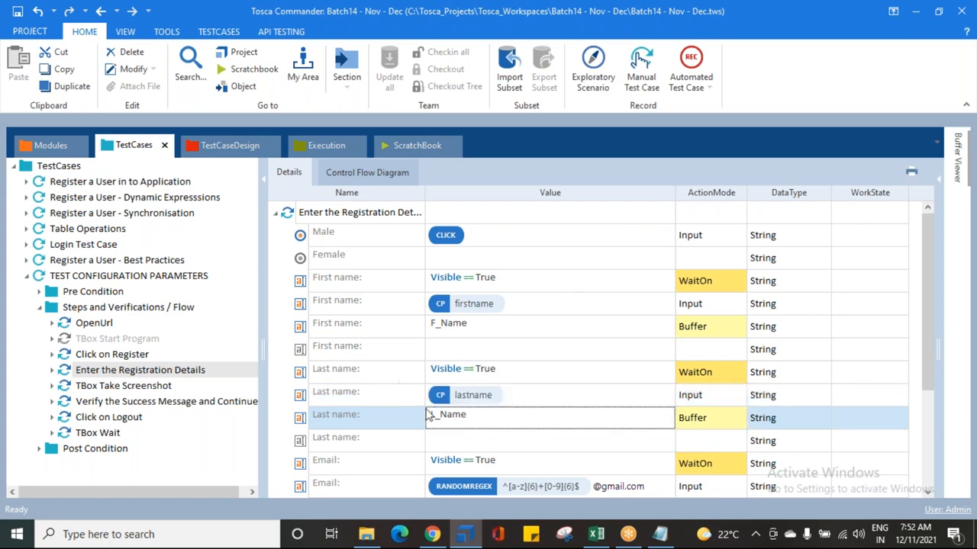
Step: Review the test case's configuration parameters, then return to the Enter the Registration Details step
left_click(131, 275)
left_click(343, 173)
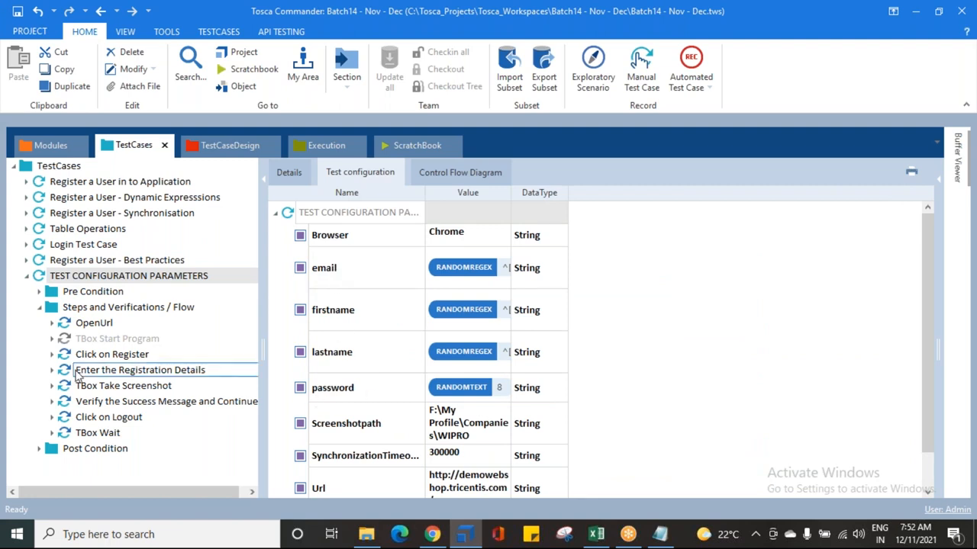
left_click(100, 372)
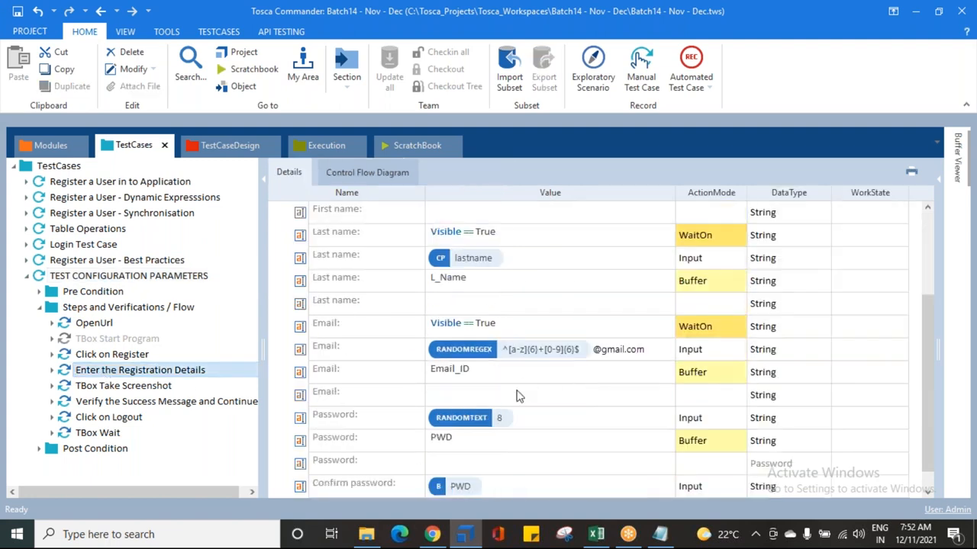
Step: Replace the email RANDOMREGEX value with the configuration parameter {Cp[email]}
left_click(660, 352)
left_click(660, 352)
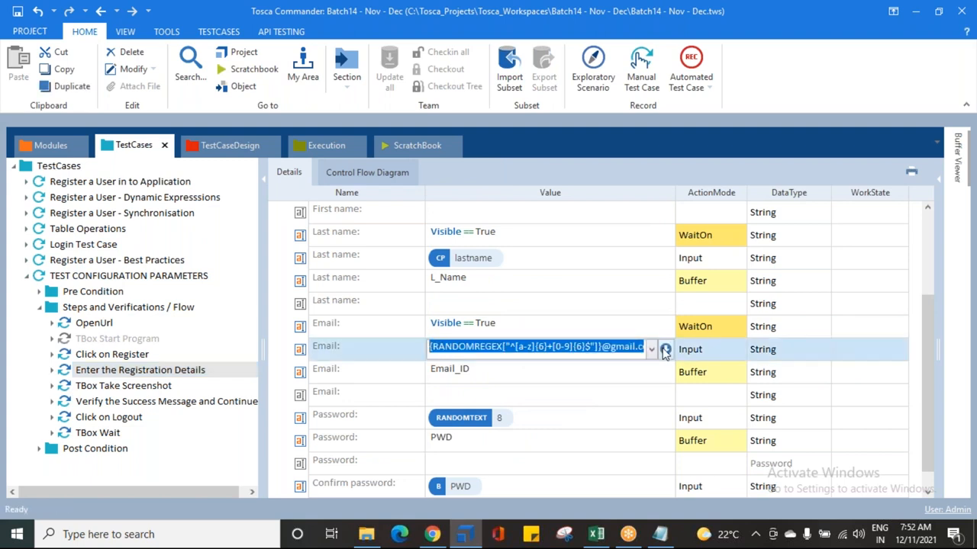
type("{Cp")
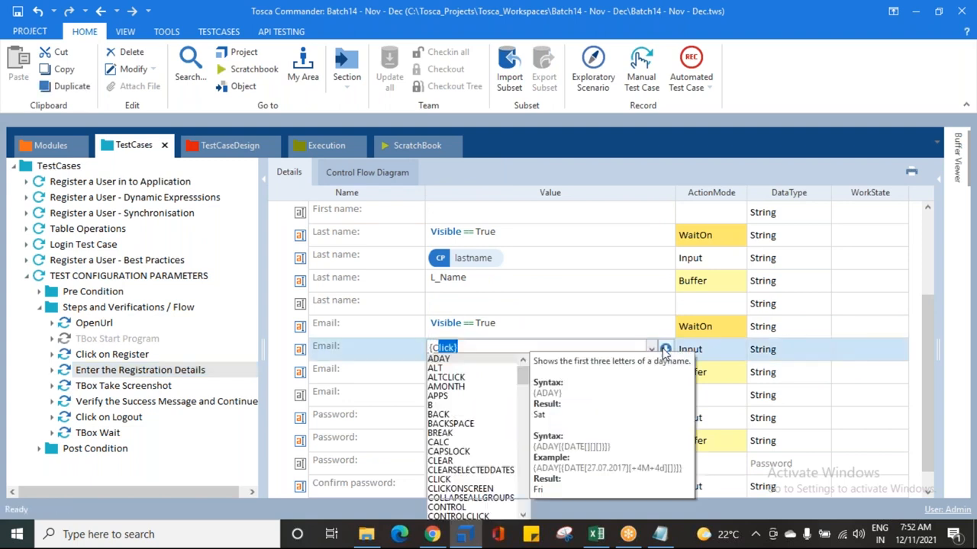
type("[ema")
type("}")
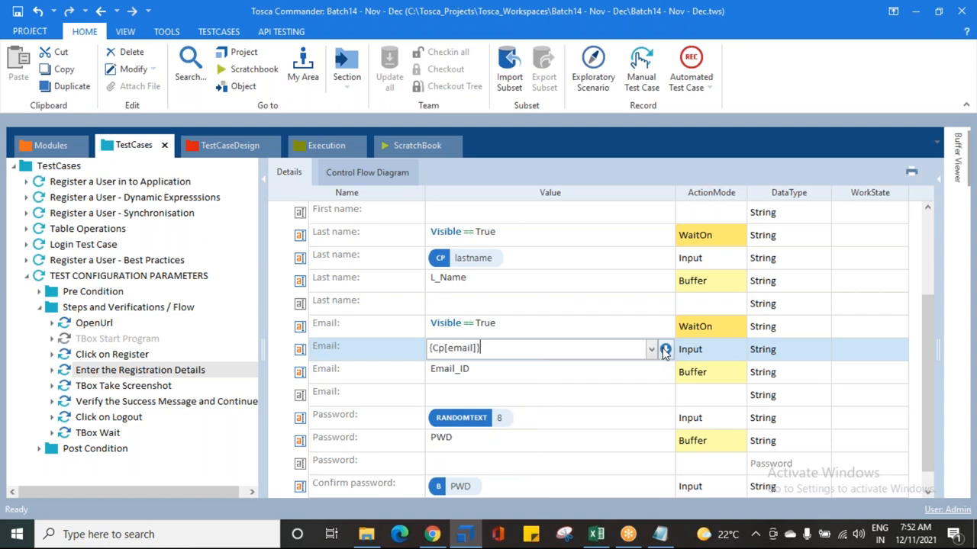
key("Return")
left_click(530, 421)
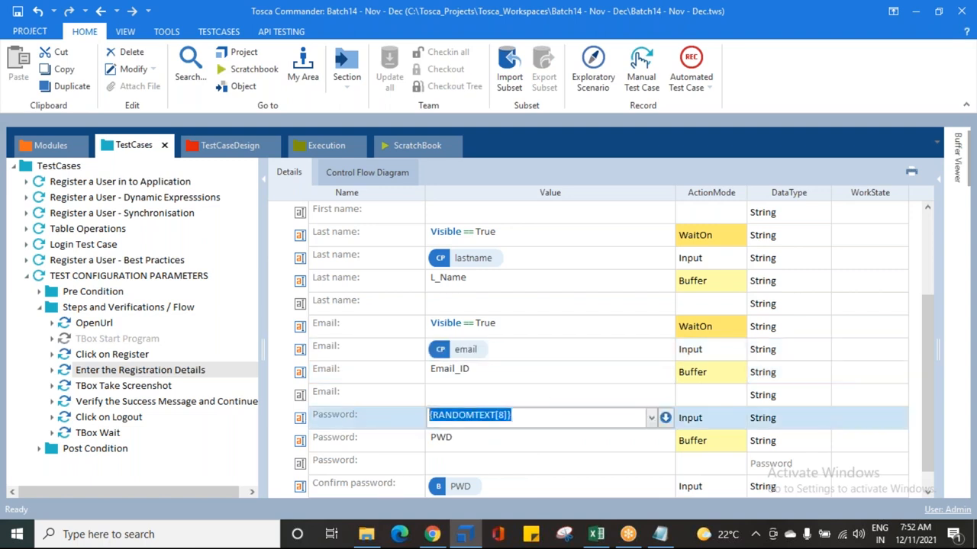
type("{Cp[")
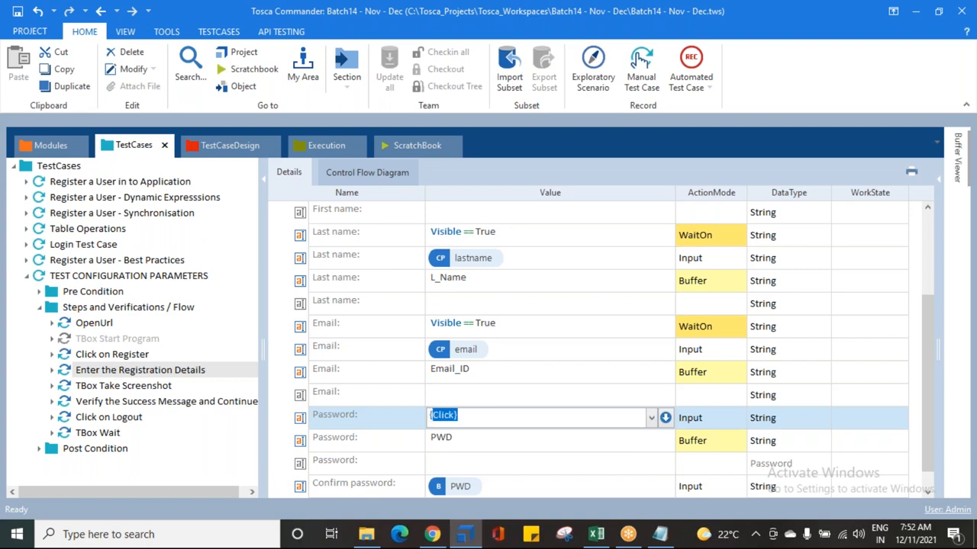
type("passwo")
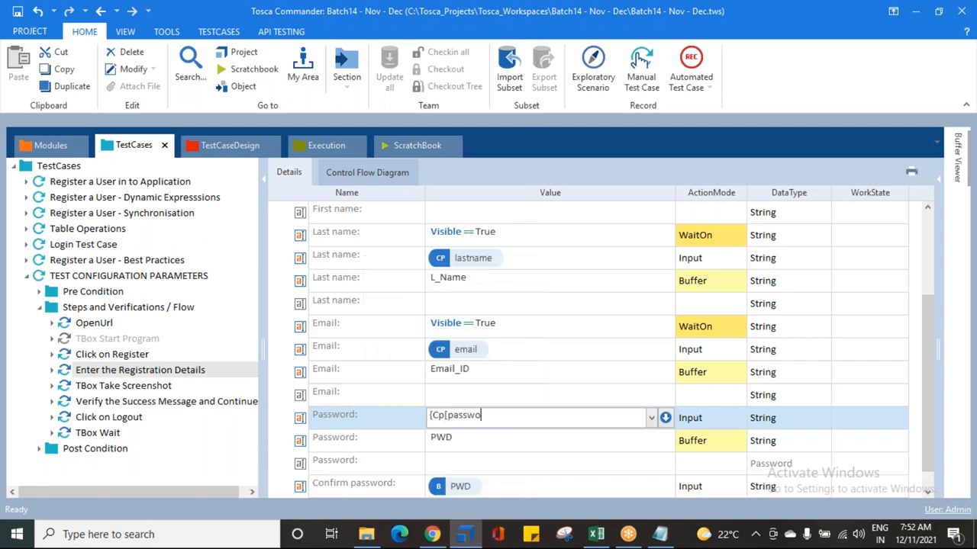
type("rd]}")
key("Return")
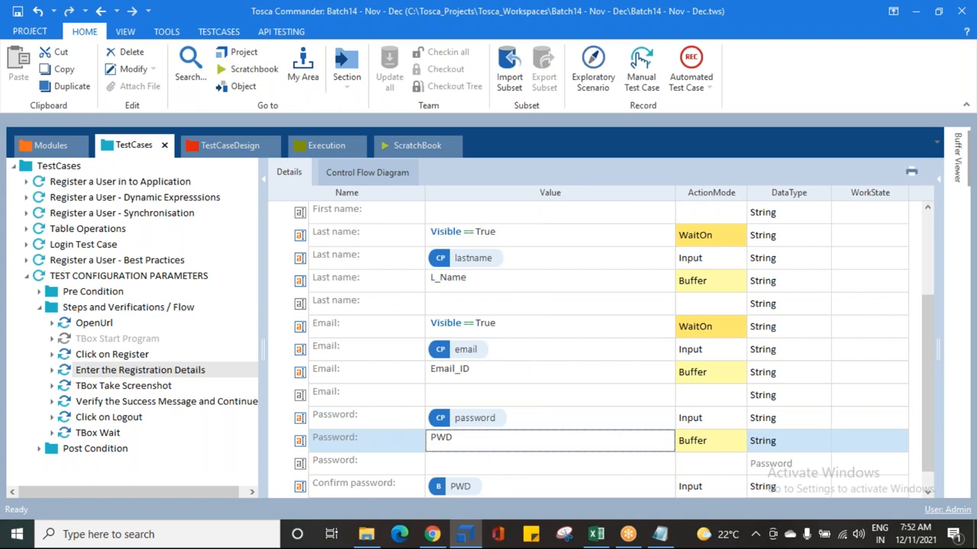
Step: Review the CP references now used in the Enter the Registration Details step
scroll(467, 433, "down", 1)
scroll(470, 433, "up", 3)
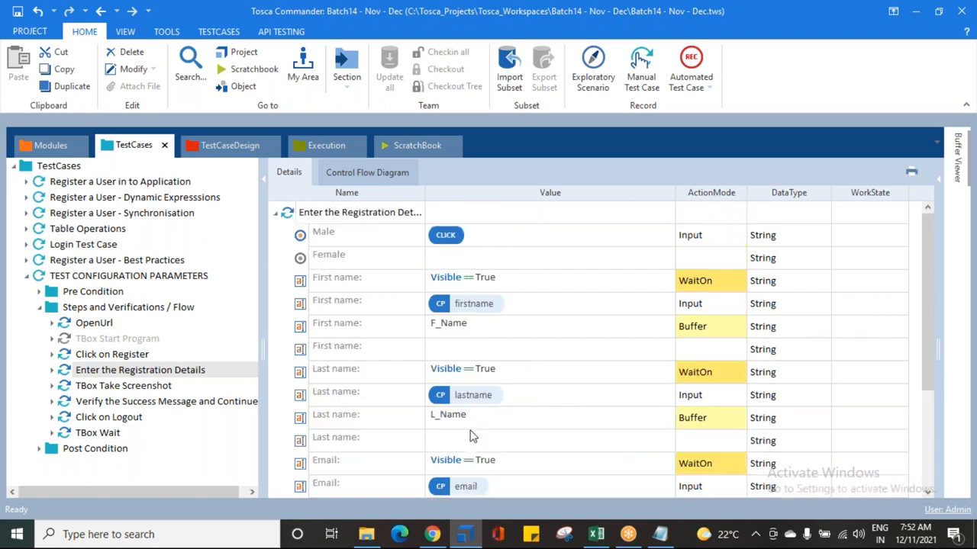
scroll(499, 340, "down", 3)
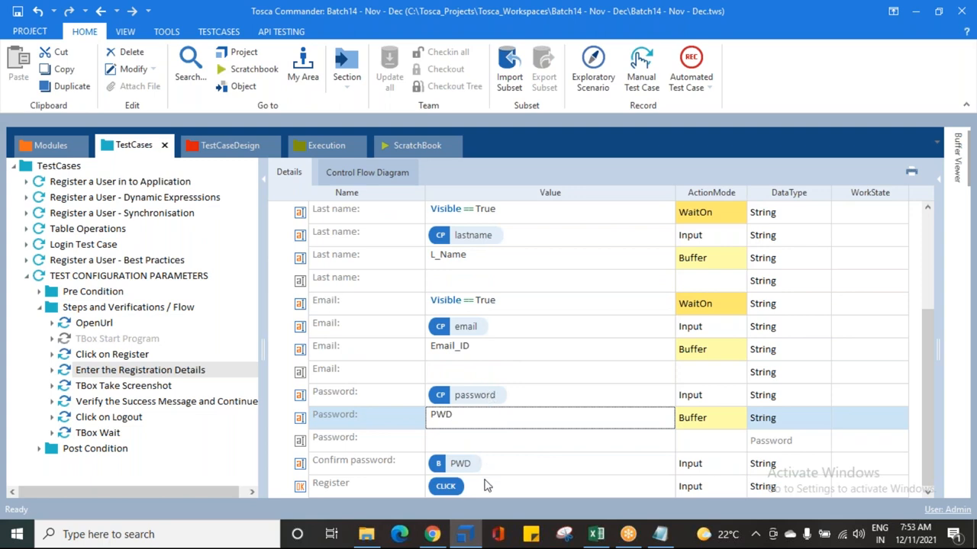
scroll(488, 473, "up", 3)
left_click(501, 310)
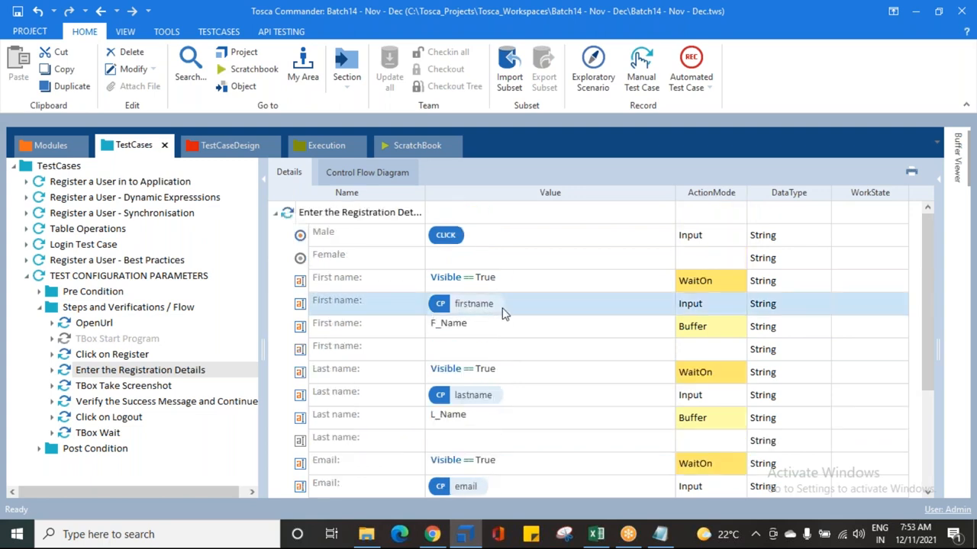
left_click(516, 394)
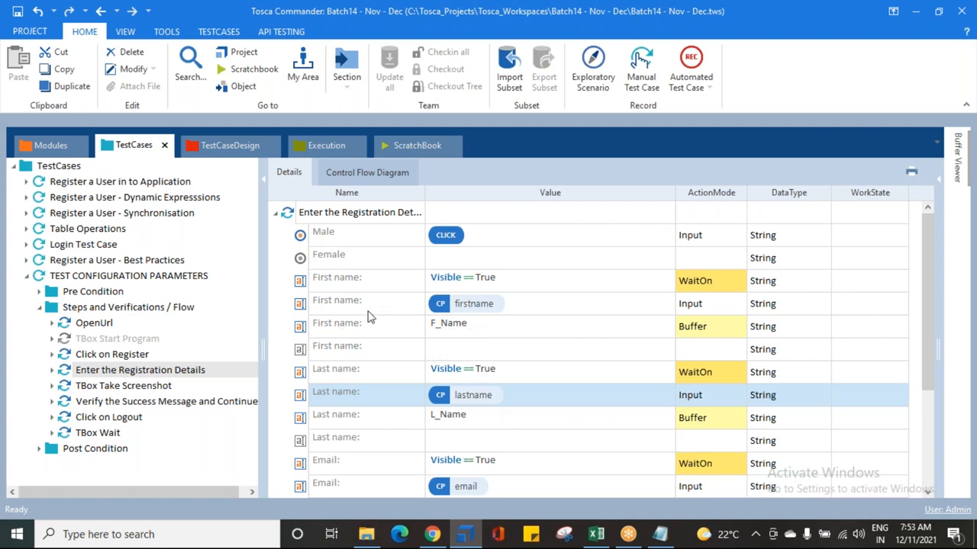
left_click(334, 309)
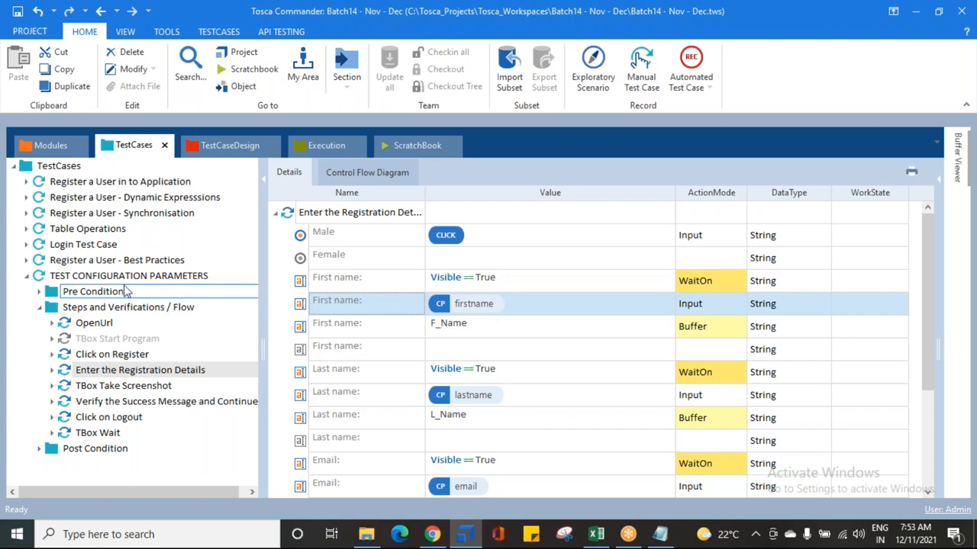
Step: Examine the test case's configuration parameter values, then reopen the Enter the Registration Details step
left_click(128, 277)
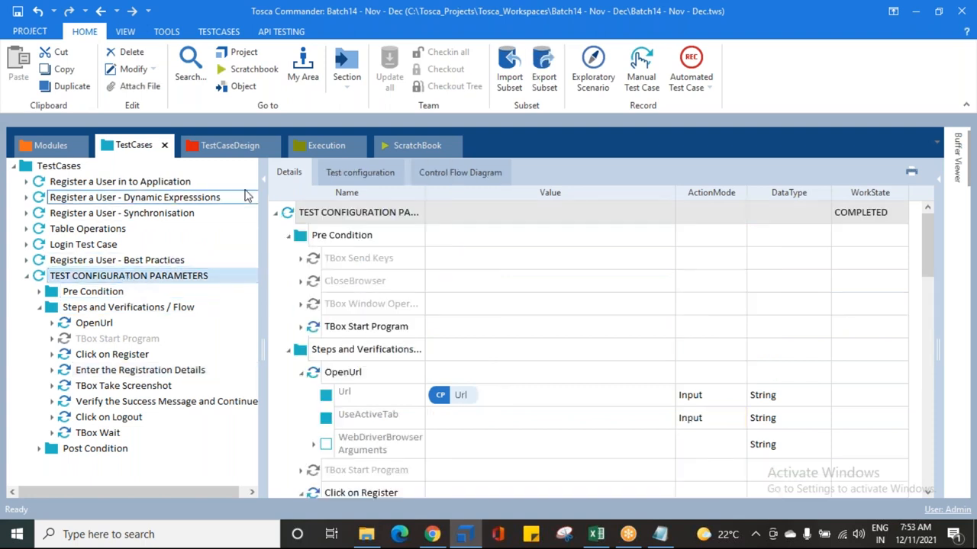
left_click(344, 172)
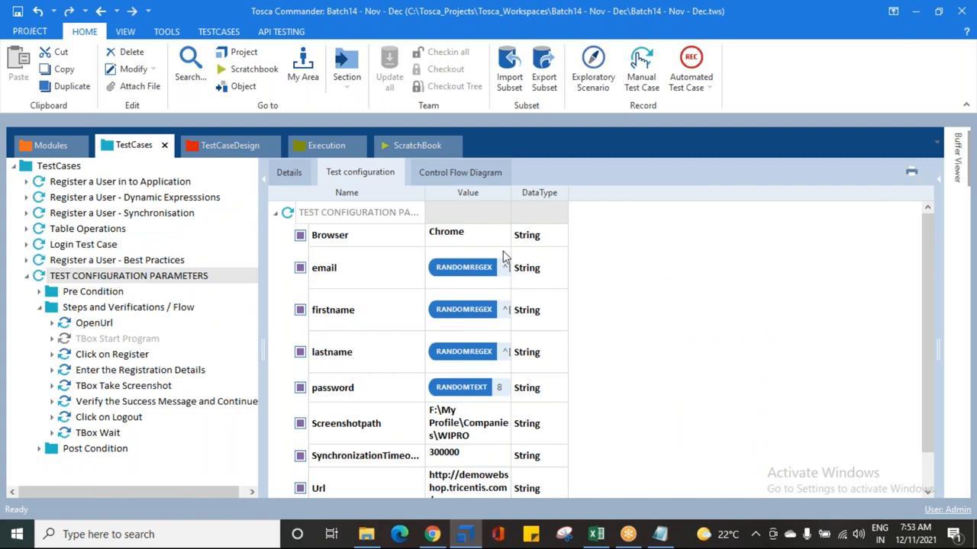
left_click_drag(508, 195, 716, 195)
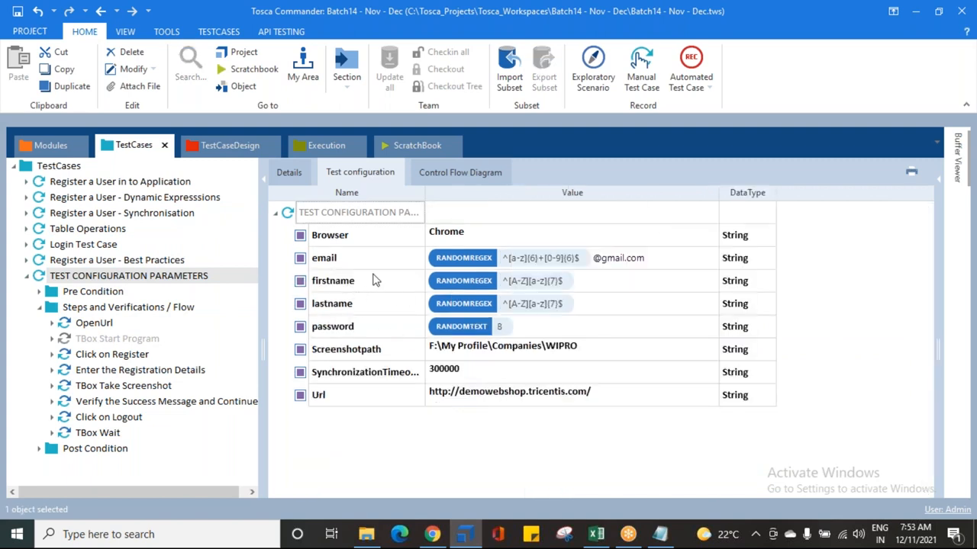
left_click(593, 283)
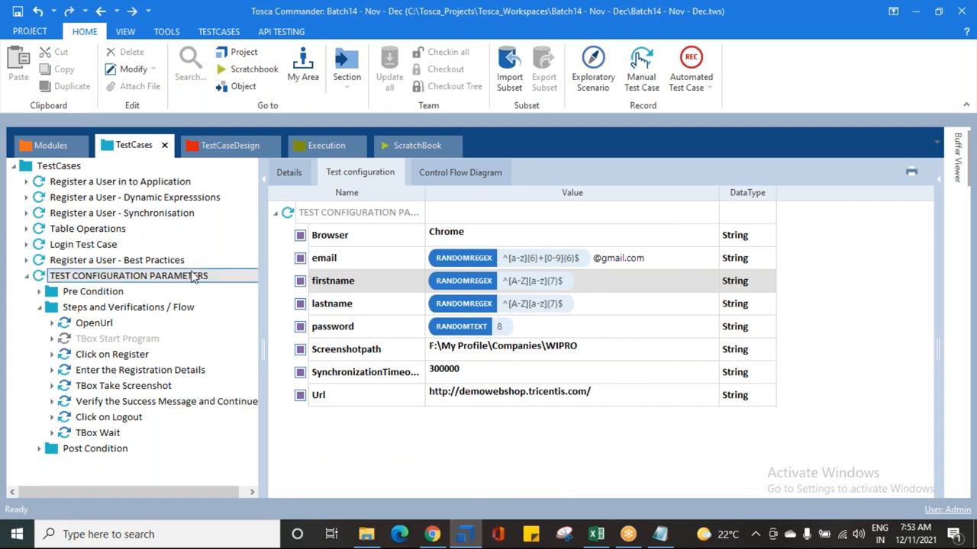
left_click(96, 372)
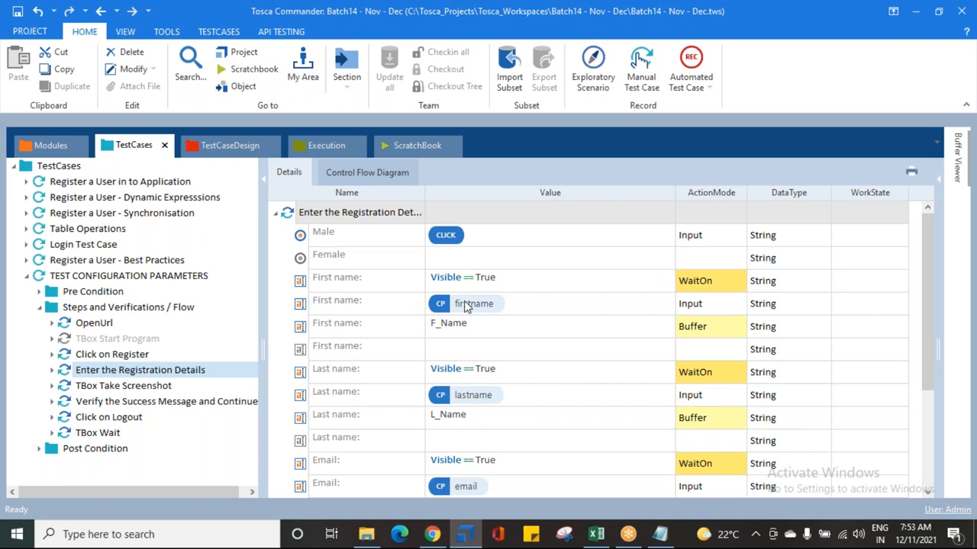
Step: Translate the first name's {Cp[firstname]} value to preview what it resolves to
right_click(467, 306)
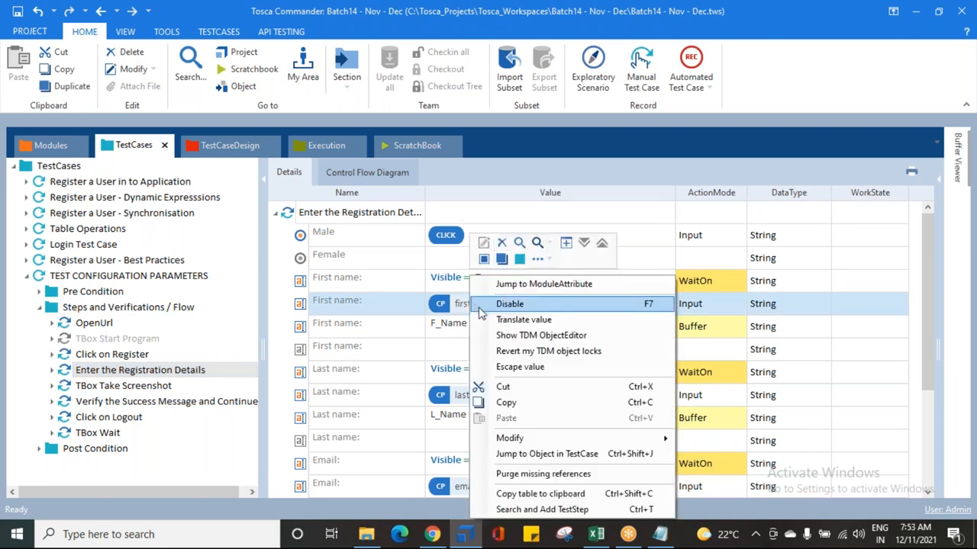
left_click(524, 321)
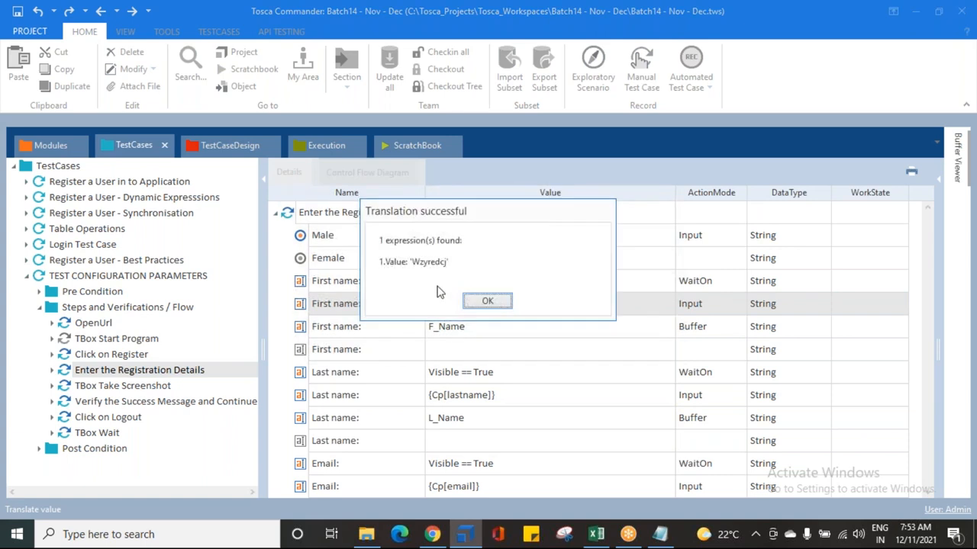
left_click_drag(412, 262, 439, 261)
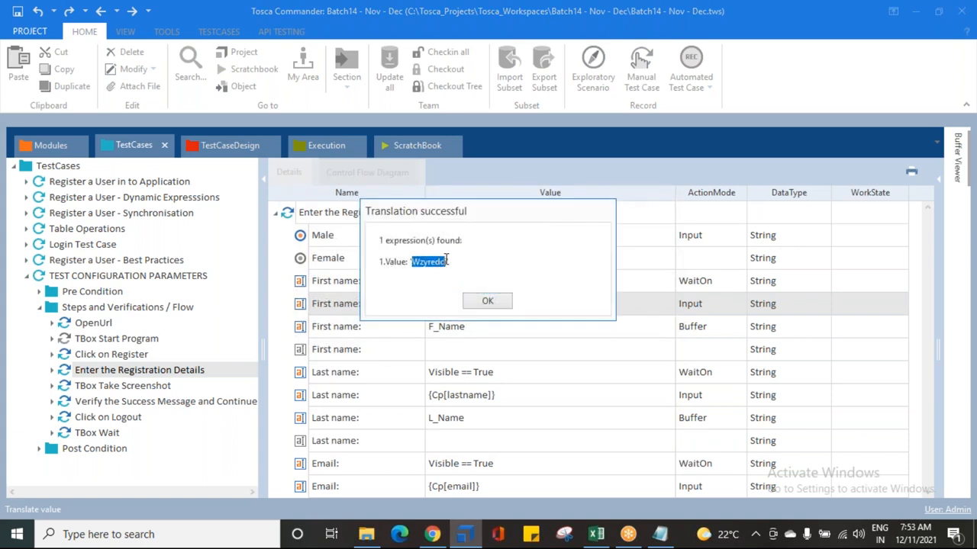
left_click_drag(451, 262, 412, 262)
left_click(487, 300)
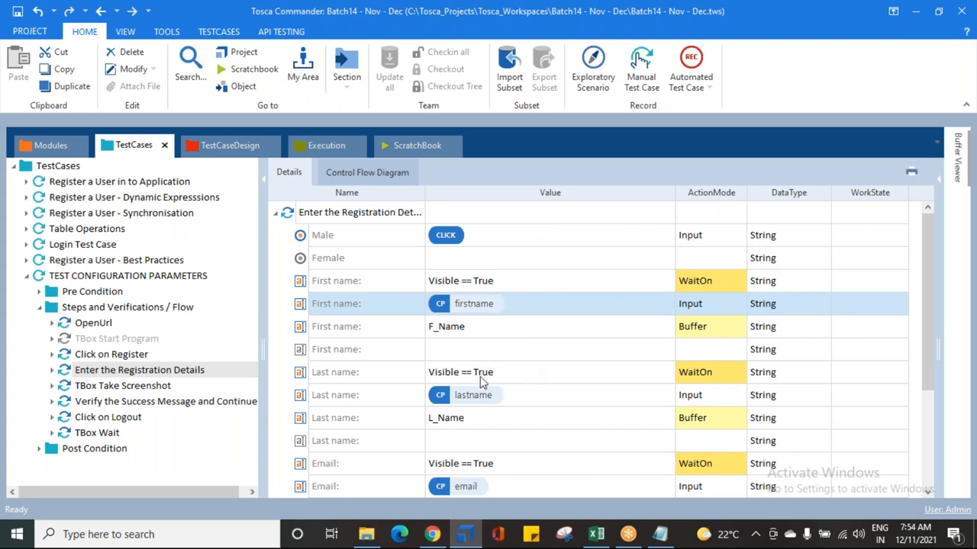
Step: Look over the test configuration parameters again with the Value column widened
left_click(86, 277)
left_click(339, 171)
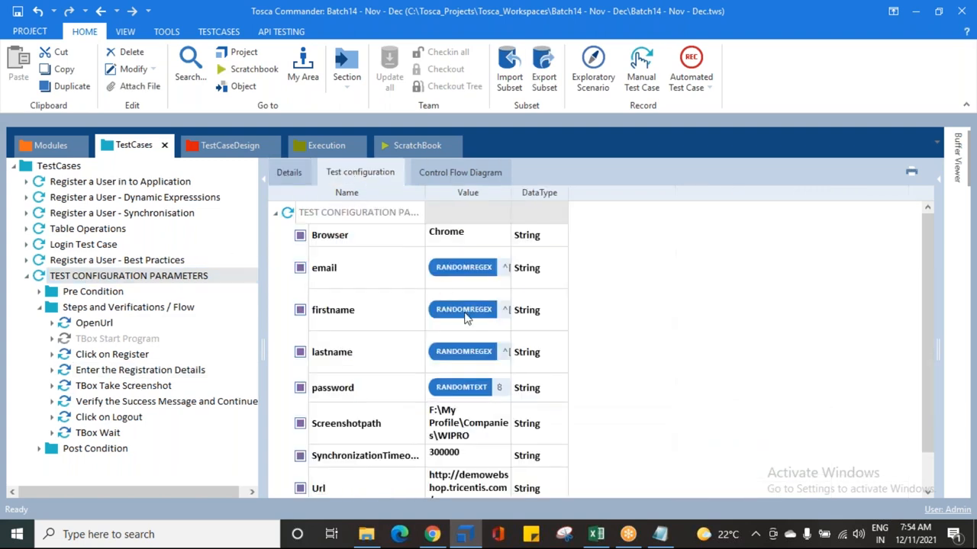
left_click_drag(510, 195, 757, 195)
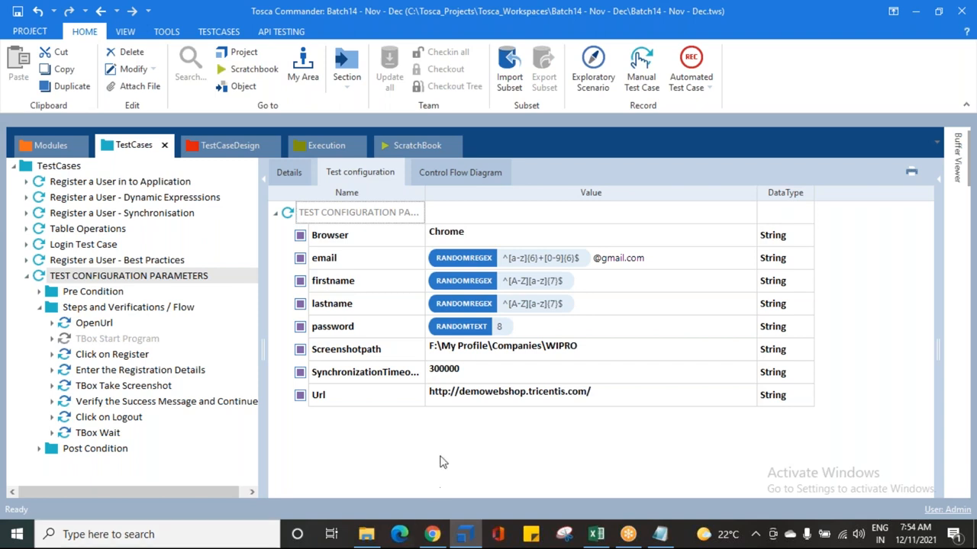
Step: Clear the Directory value in the TBox Take Screenshot step and start entering a {CP[ reference
left_click(94, 388)
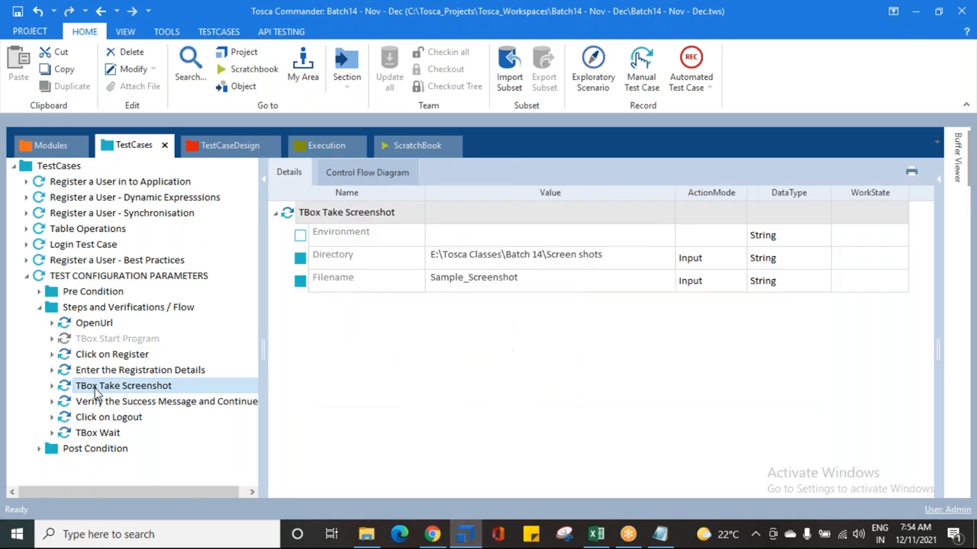
left_click(336, 257)
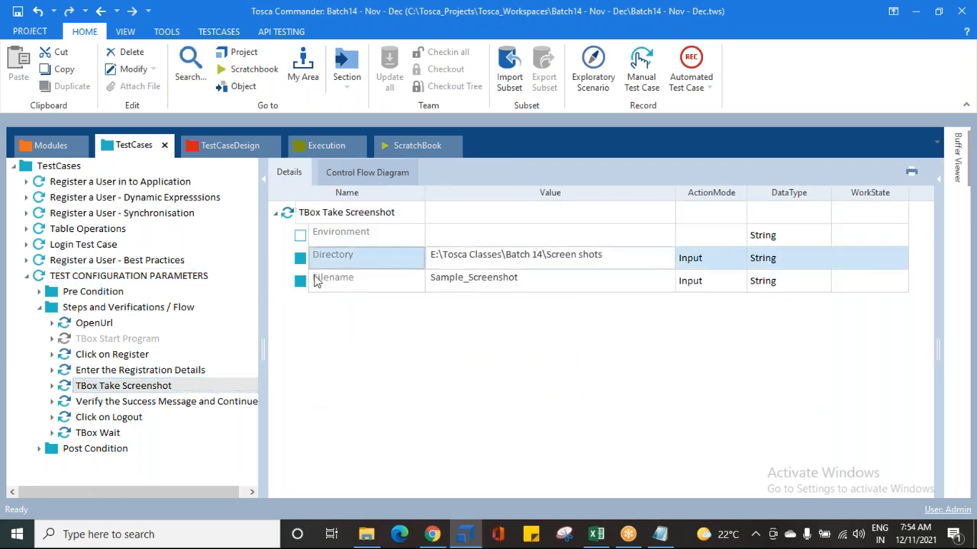
right_click(354, 255)
left_click(389, 241)
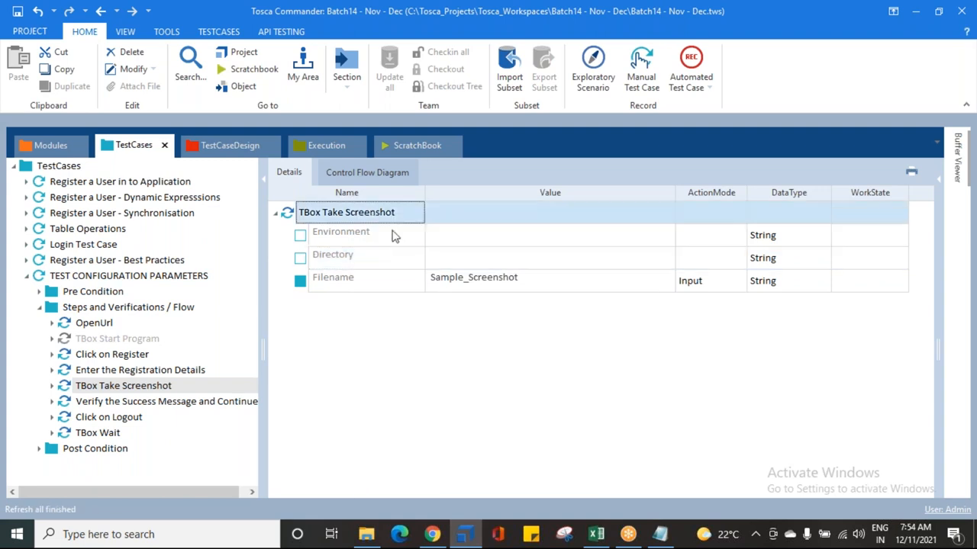
left_click(450, 256)
left_click(466, 251)
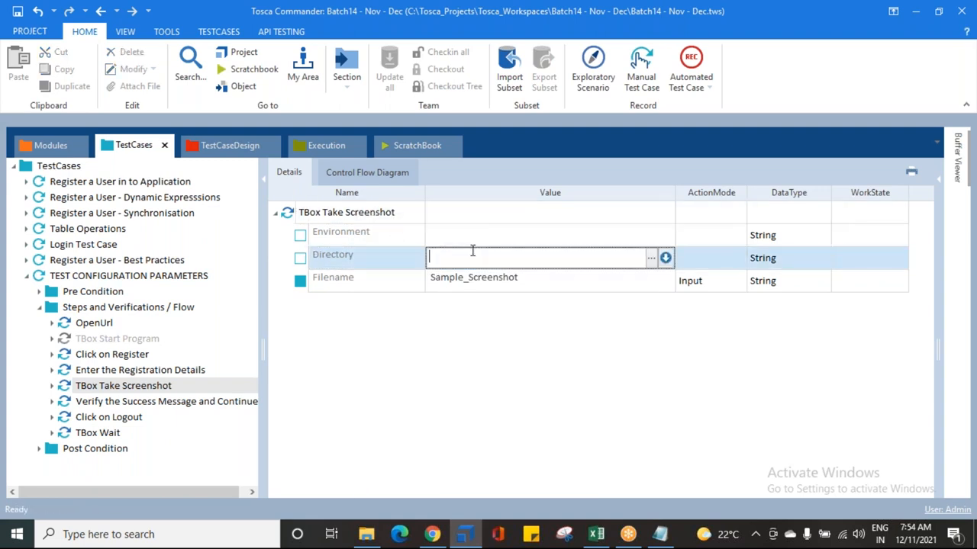
type("{cp")
type("[")
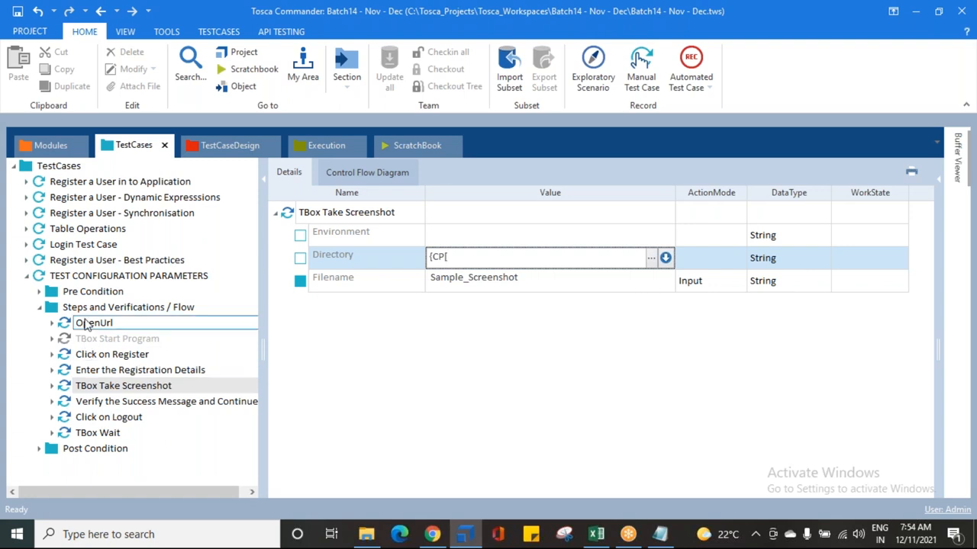
Step: Copy the Screenshotpath parameter name from the test configuration
left_click(128, 275)
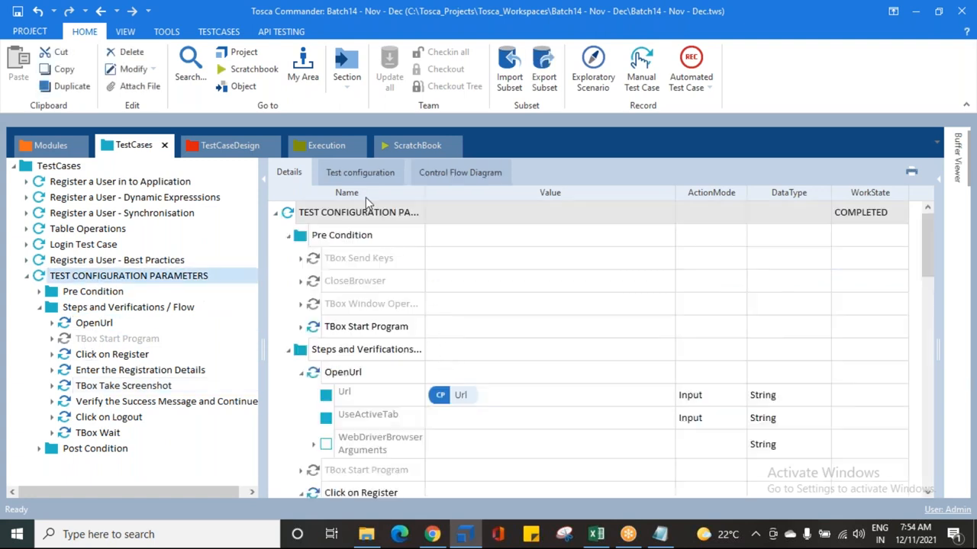
left_click(360, 173)
double_click(400, 424)
left_click_drag(401, 424, 327, 426)
key("ctrl+c")
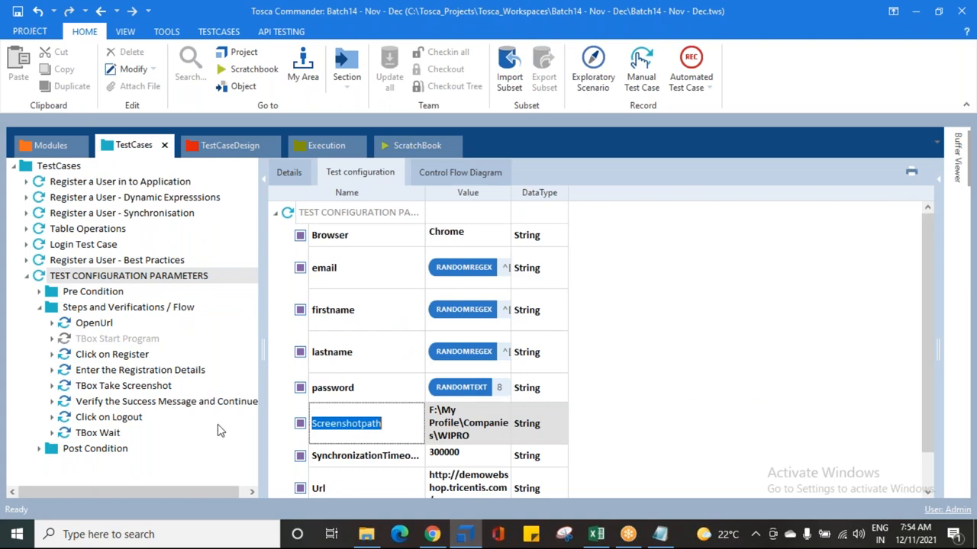
Step: Complete the Directory value as {CP[Screenshotpath]} in the TBox Take Screenshot step
left_click(137, 386)
left_click(495, 259)
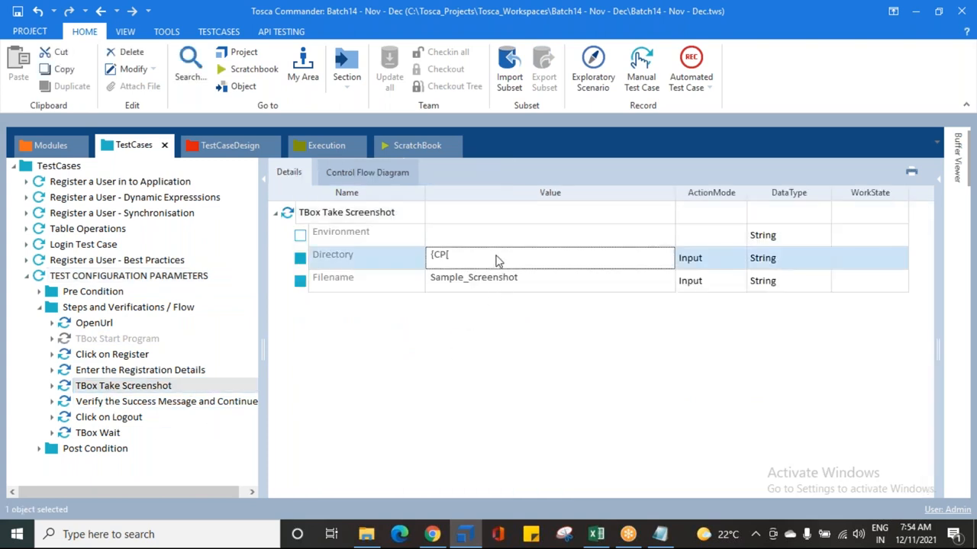
left_click(495, 260)
key("ctrl+v")
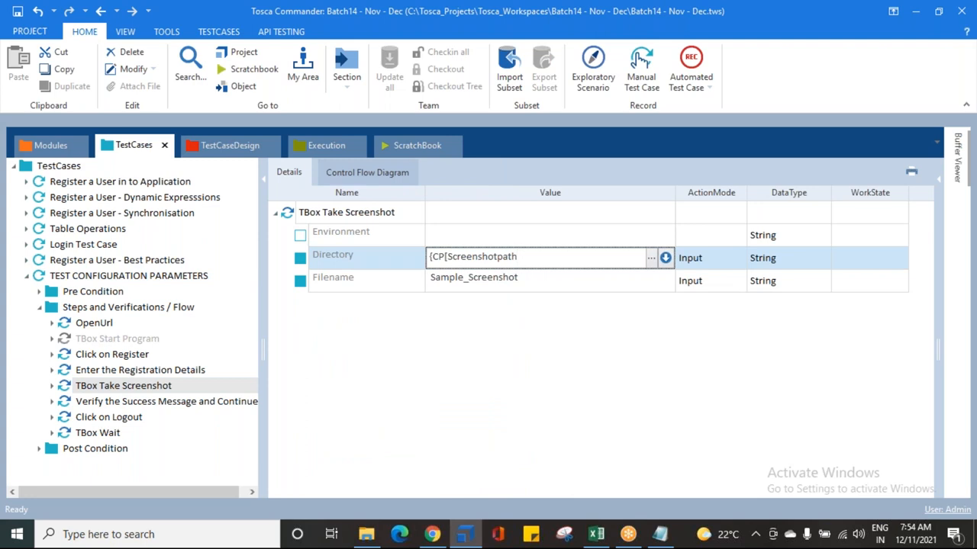
type("]}")
key("Return")
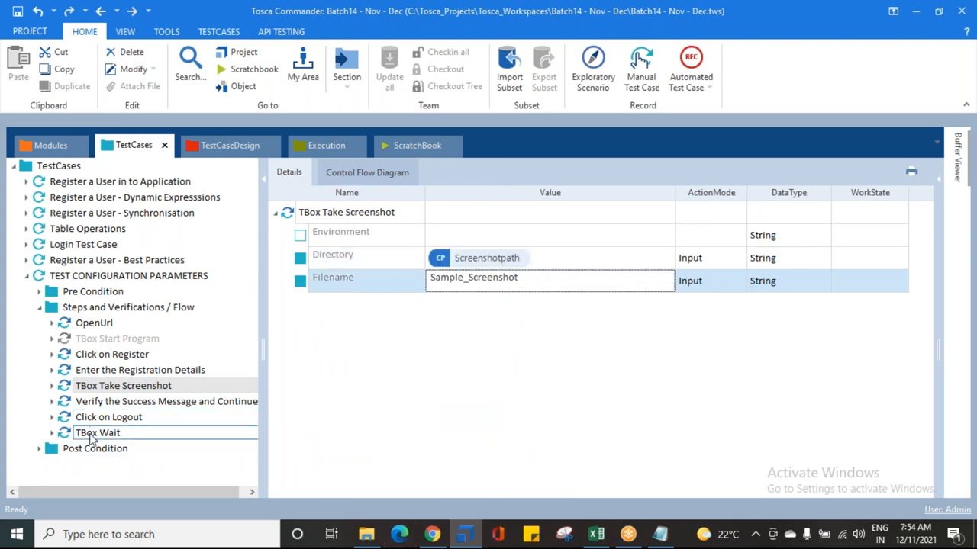
Step: Inspect the test configuration parameters, including the Browser value, and expand the Pre Condition folder
left_click(85, 276)
left_click(351, 174)
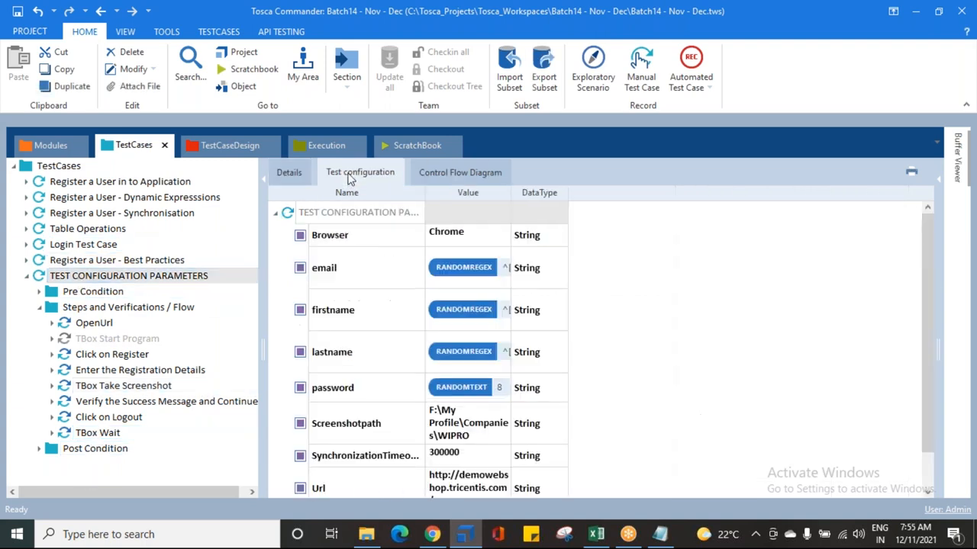
left_click(349, 271)
left_click(339, 327)
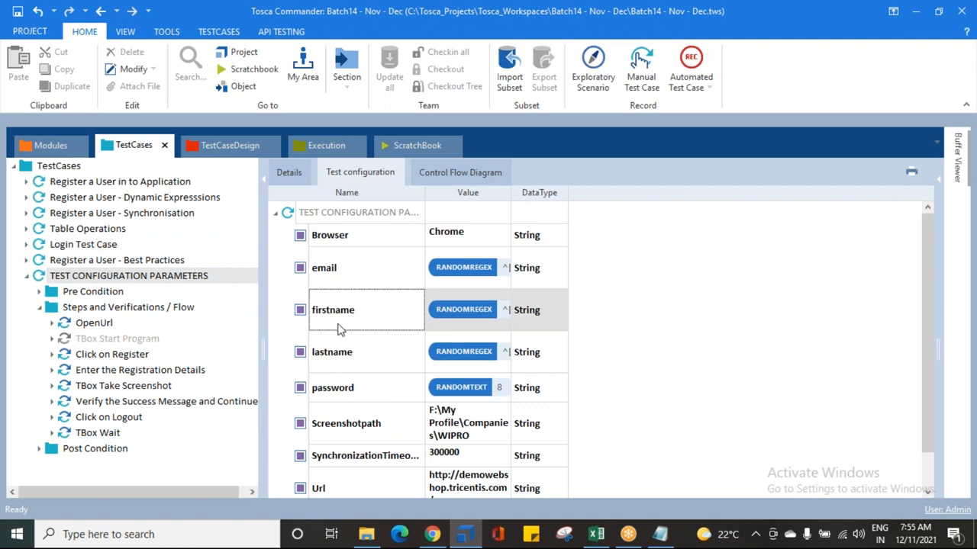
scroll(339, 490, "down", 1)
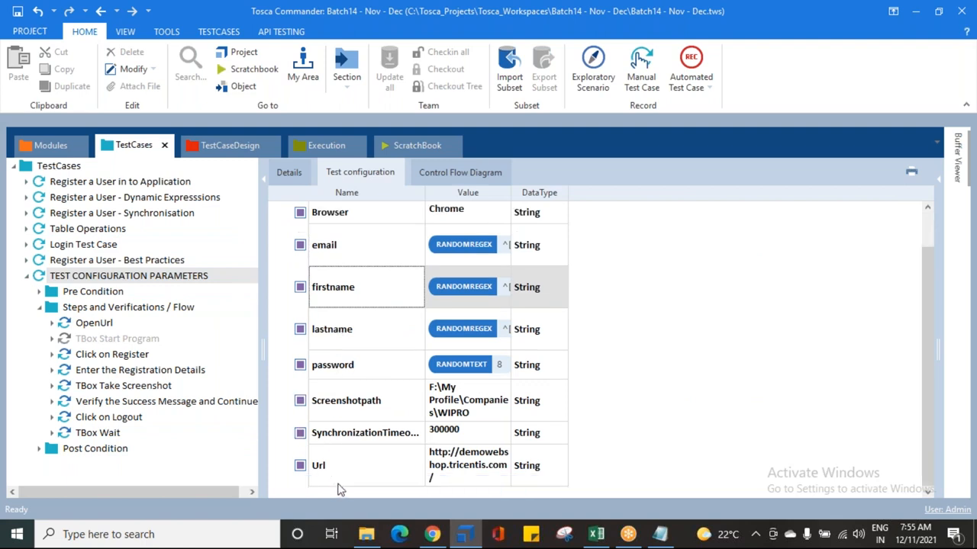
left_click(359, 441)
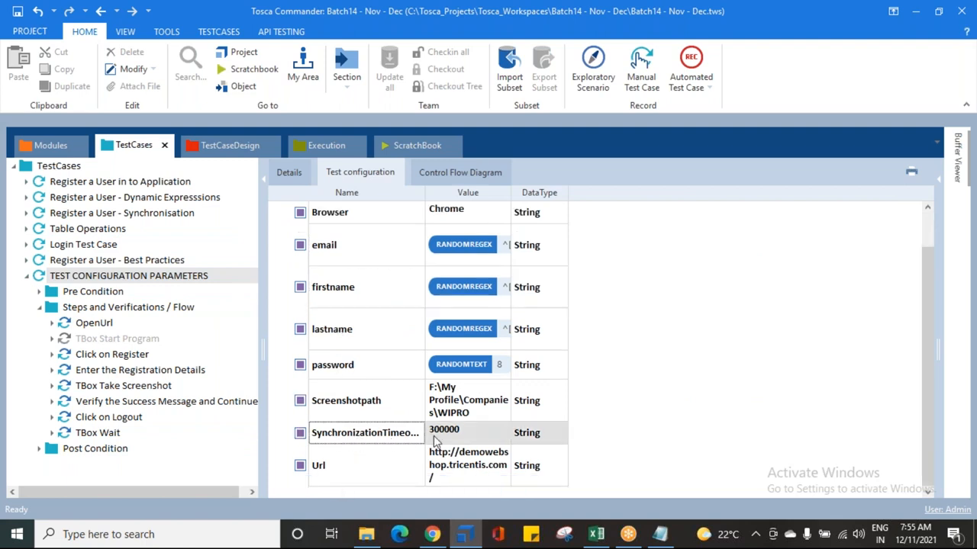
scroll(374, 473, "up", 1)
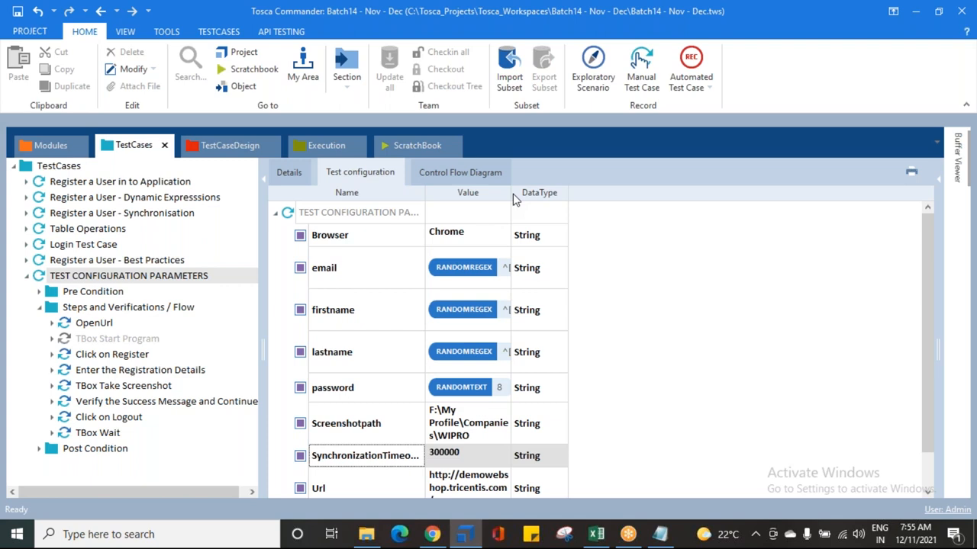
left_click_drag(510, 192, 652, 192)
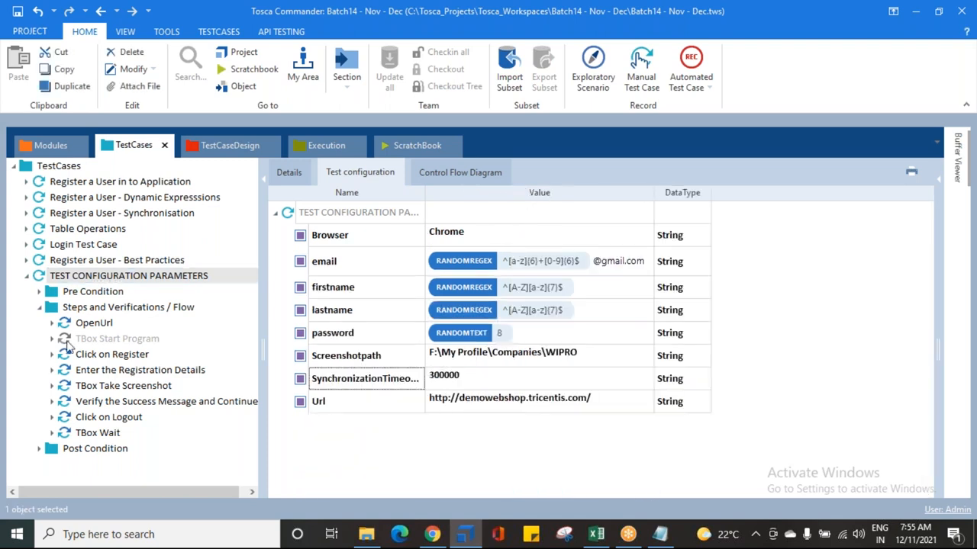
left_click(384, 235)
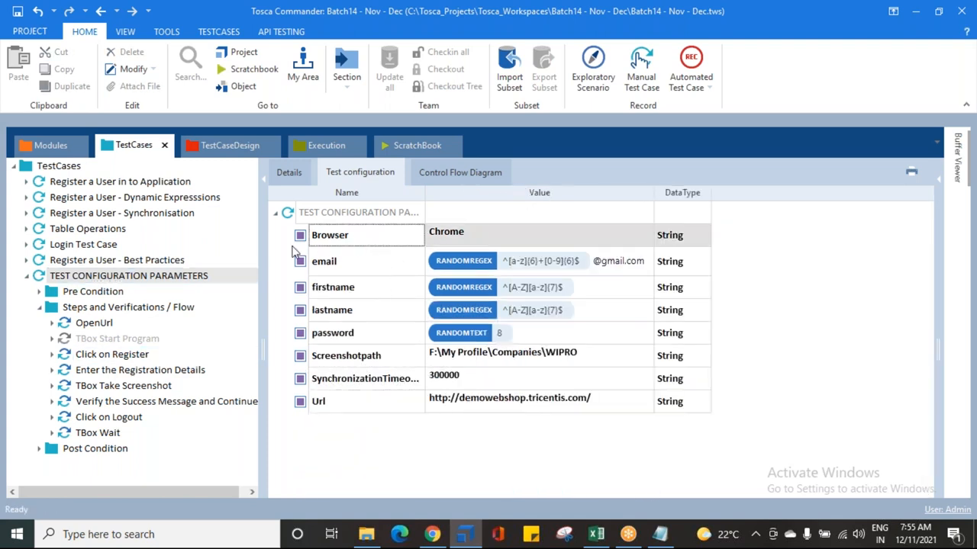
left_click_drag(496, 231, 427, 225)
left_click(491, 231)
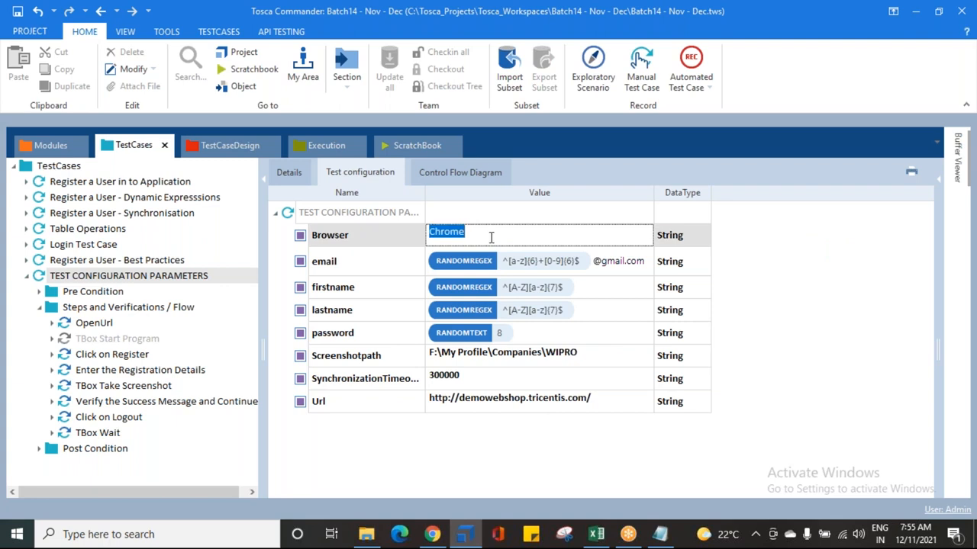
left_click(38, 293)
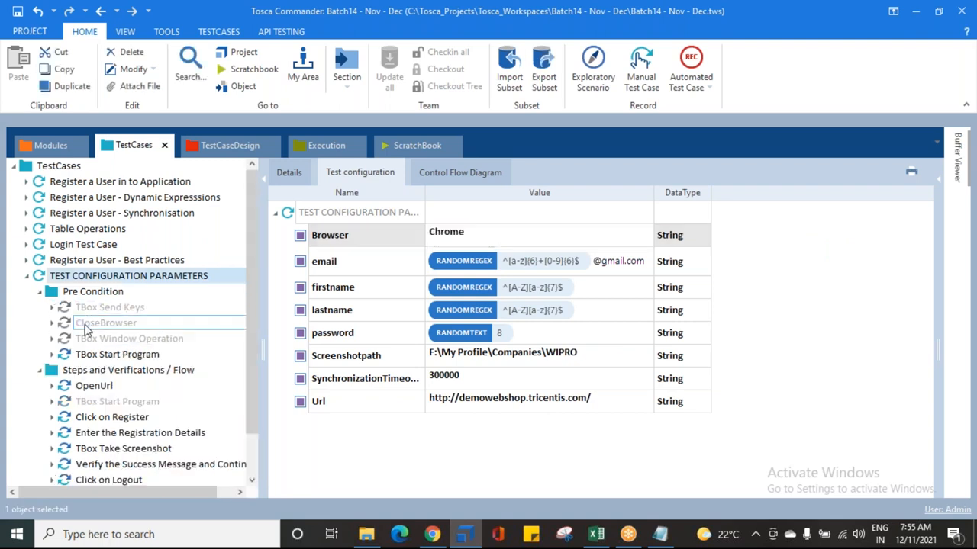
Step: Examine the TBox Start Program step's arguments in the Pre Condition folder alongside the test configuration's Browser parameter
left_click(96, 356)
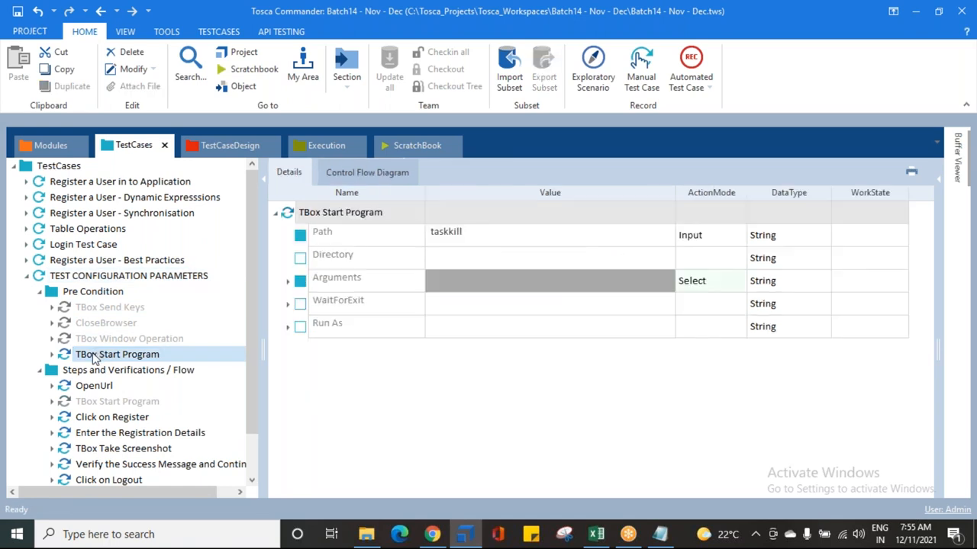
left_click(288, 282)
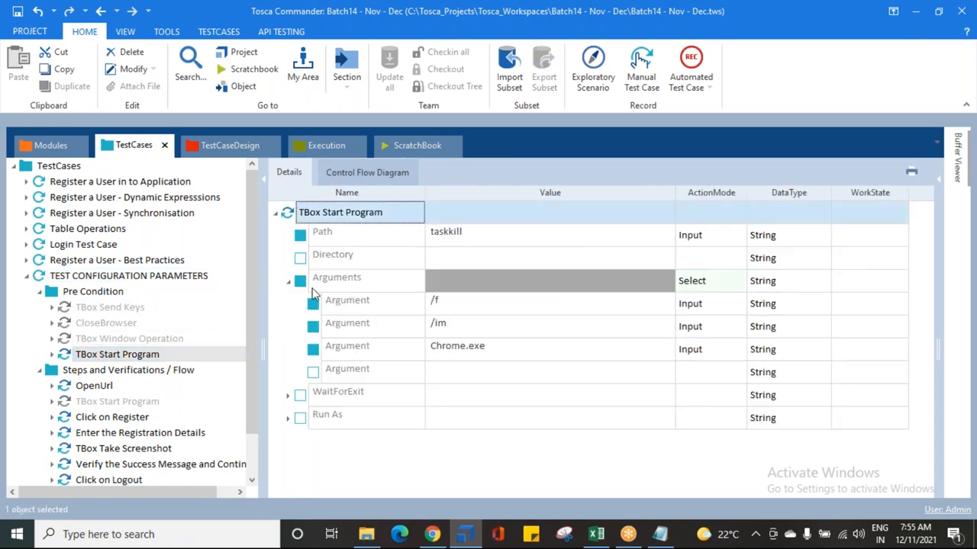
left_click(456, 351)
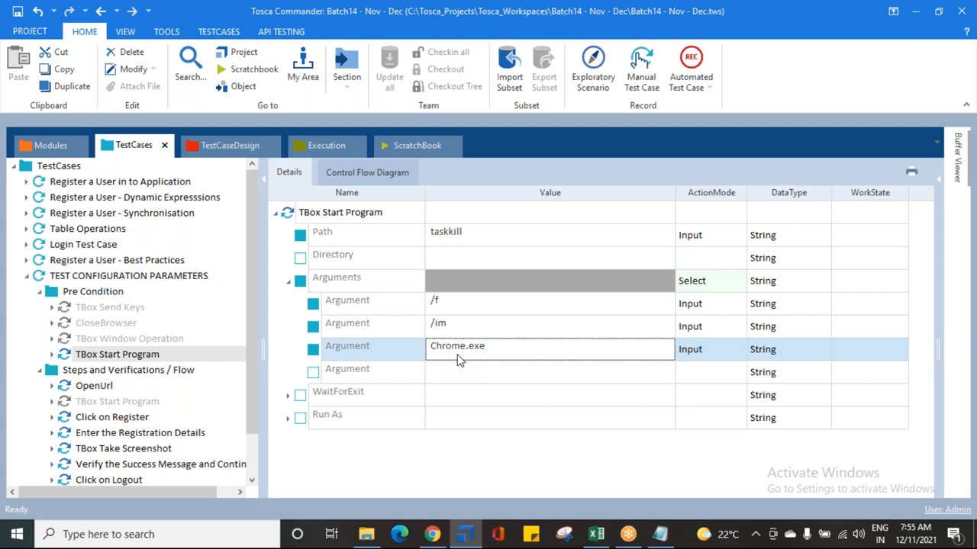
left_click(451, 312)
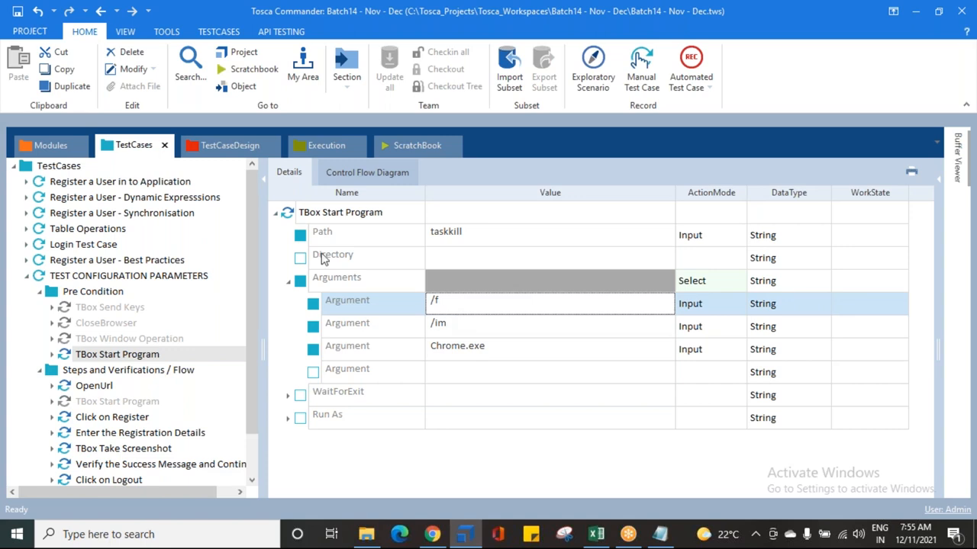
left_click(194, 275)
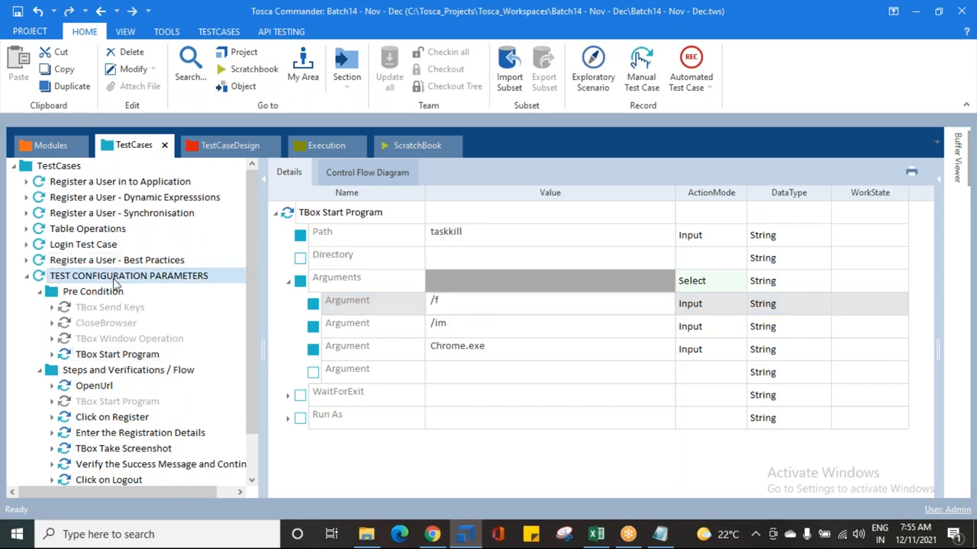
left_click(357, 173)
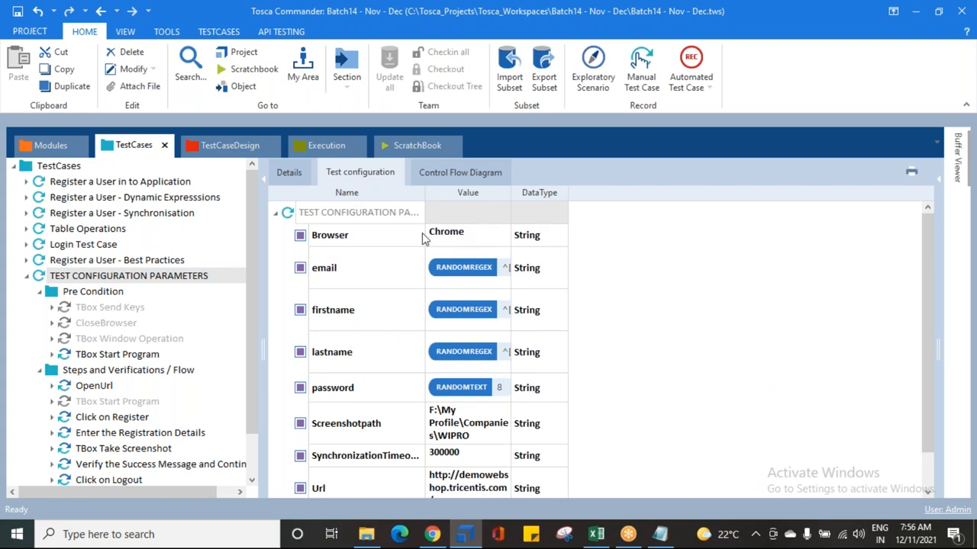
left_click(107, 355)
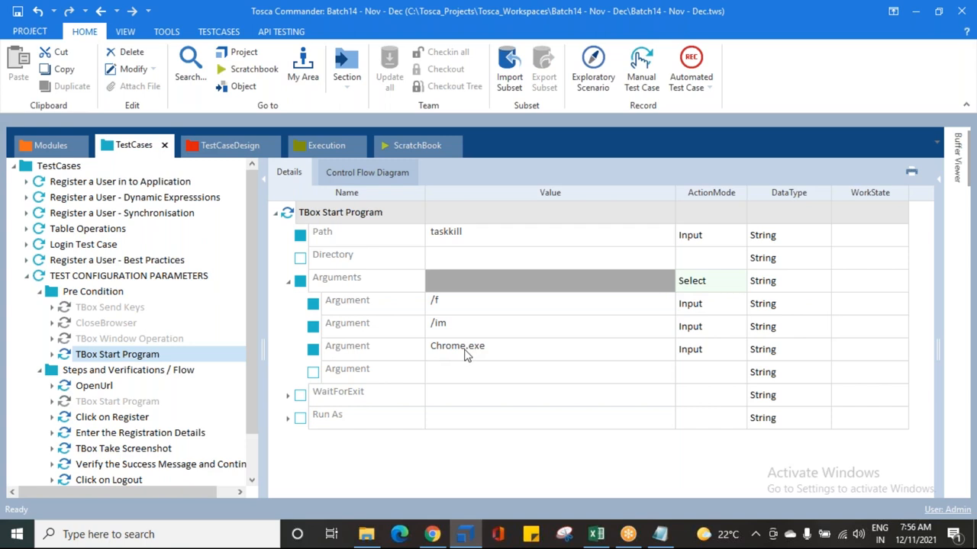
Step: Replace the Chrome.exe argument of the Pre Condition TBox Start Program step with {CP[Browser]}
left_click(514, 348)
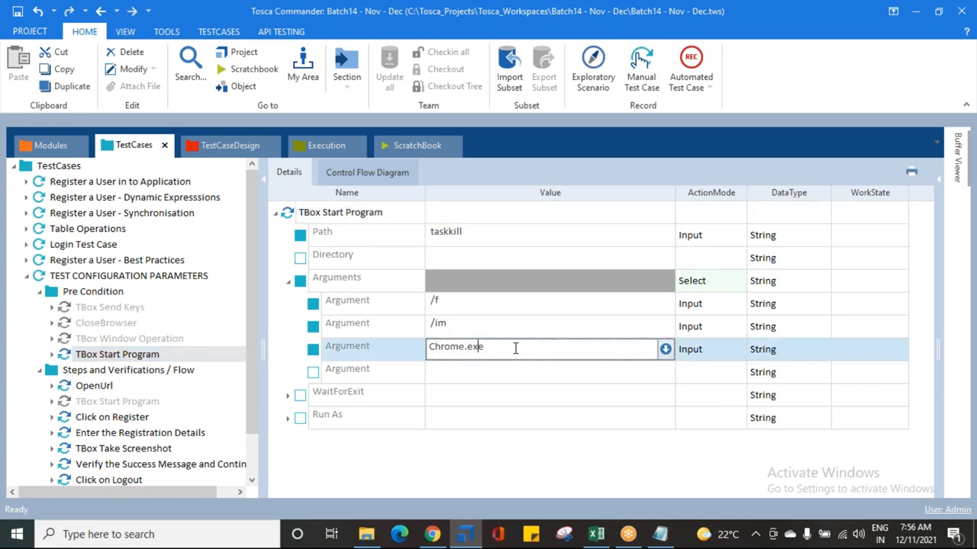
left_click_drag(515, 348, 405, 345)
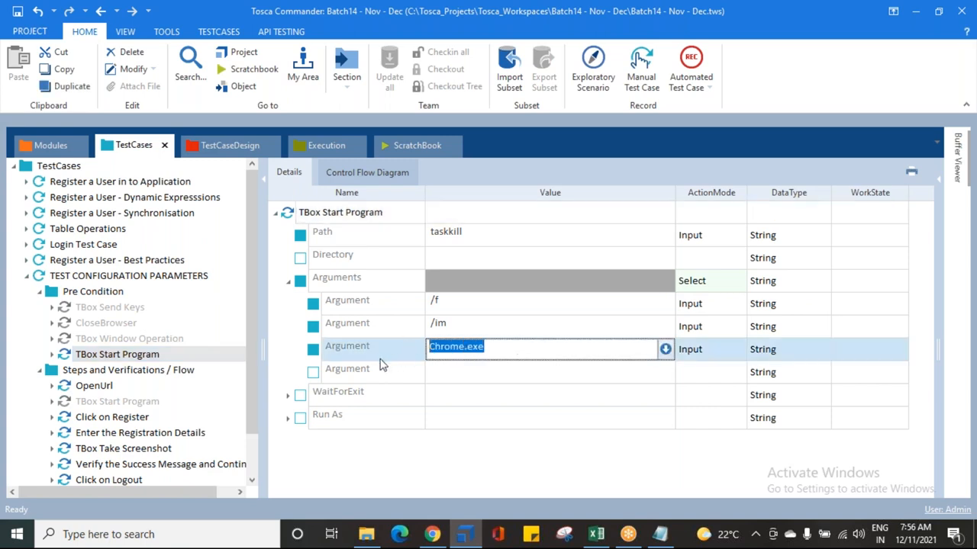
key("BackSpace")
left_click(396, 440)
right_click(340, 349)
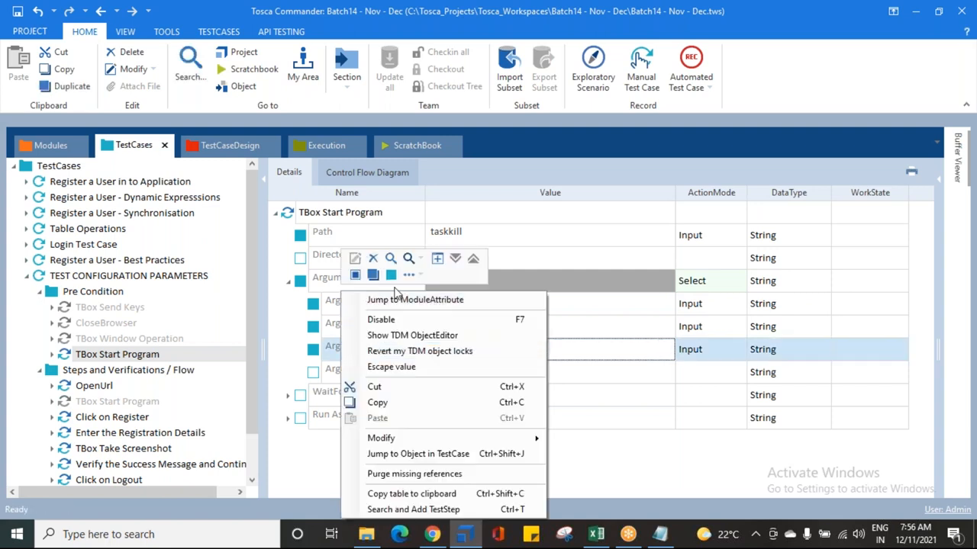
left_click(374, 262)
left_click(480, 347)
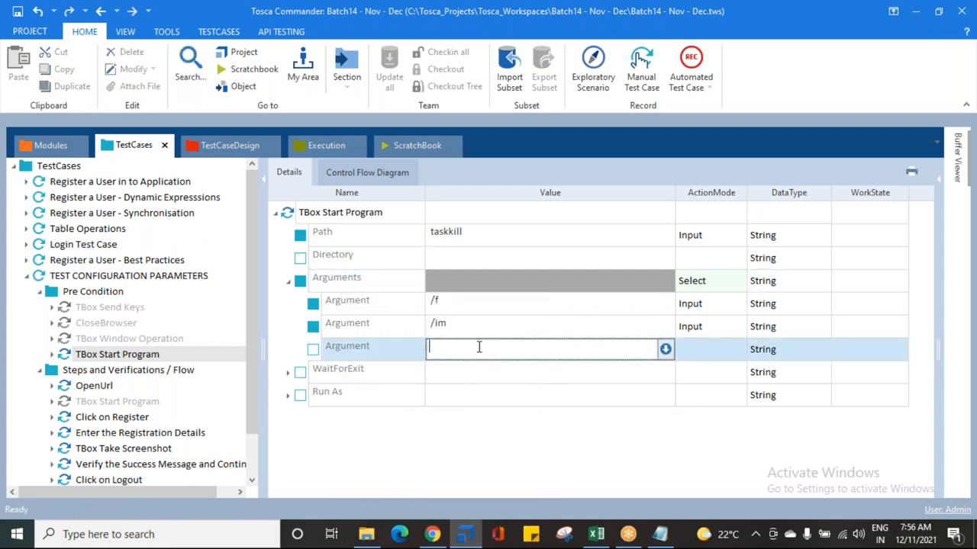
type("{")
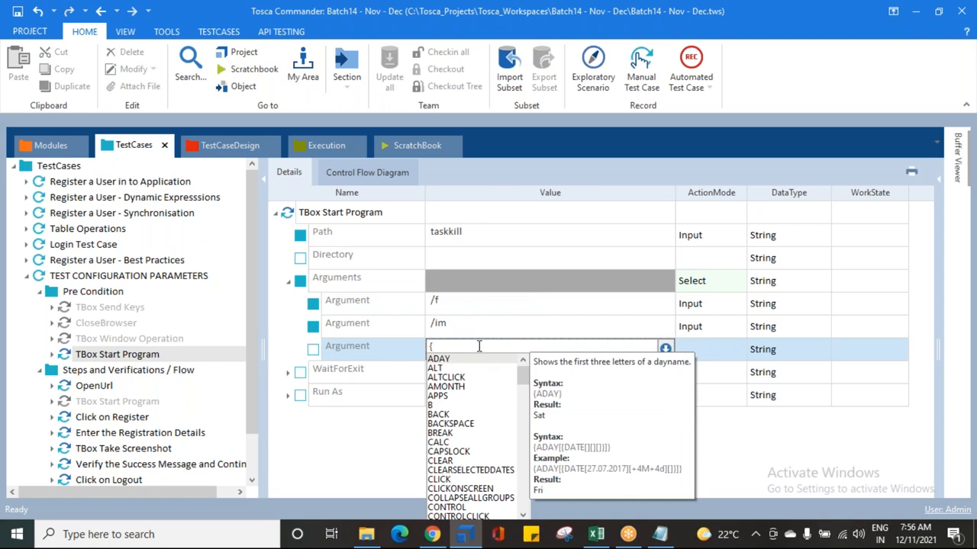
type("CP[")
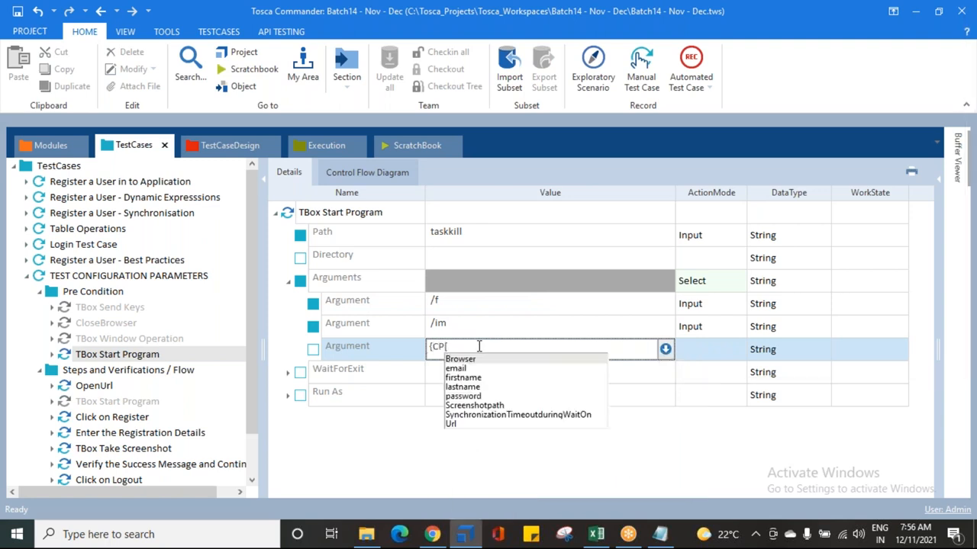
key("Return")
type("]")
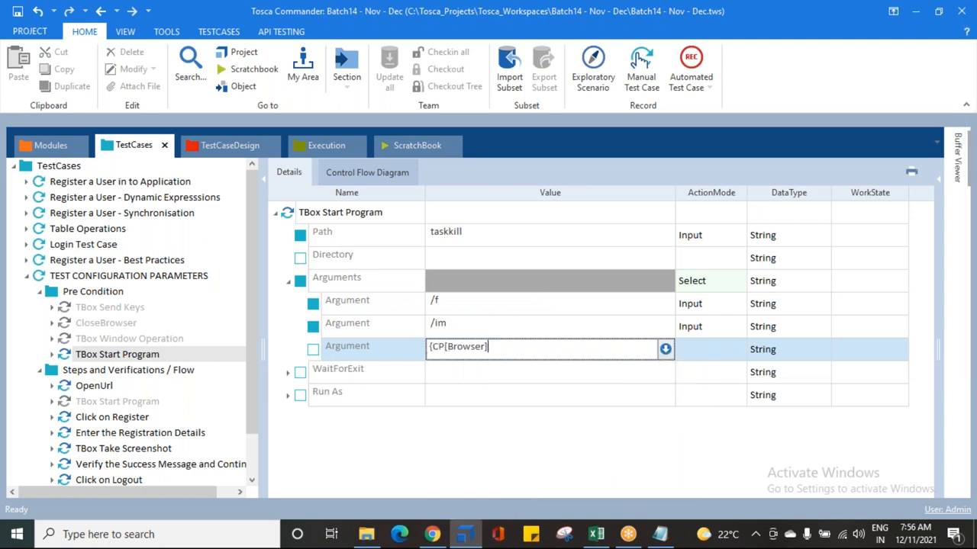
type("}")
key("Return")
Step: Append .exe to the argument so it reads {CP[Browser]}.exe
left_click(526, 349)
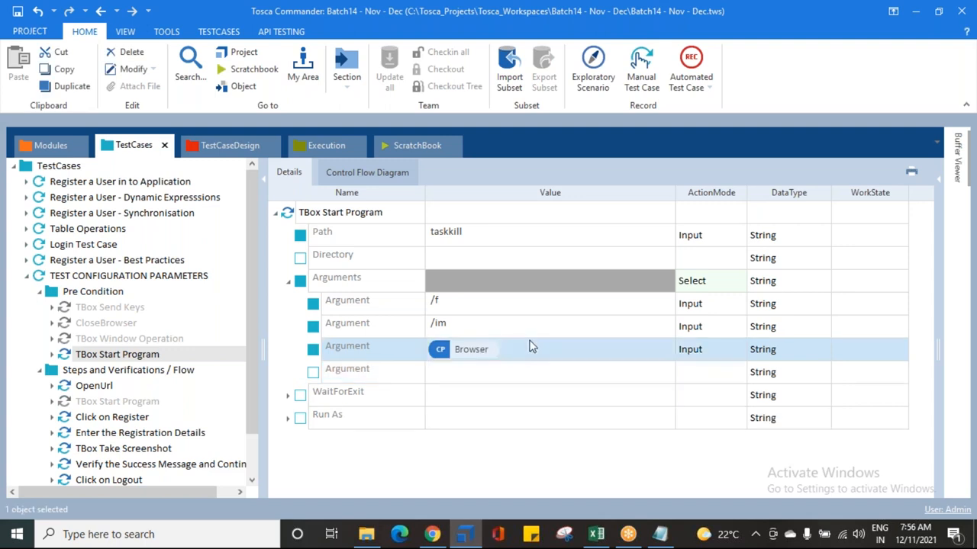
left_click(527, 349)
type(".EXE")
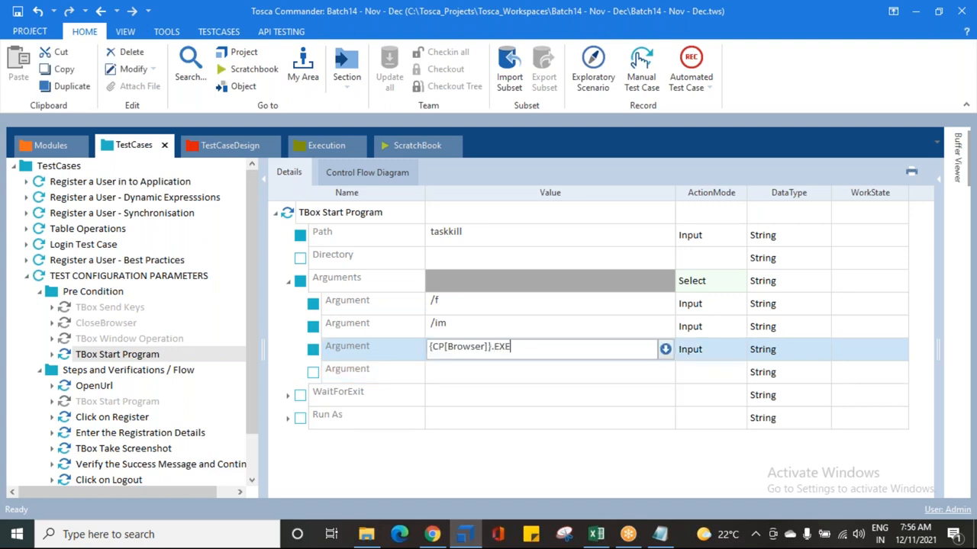
key("BackSpace")
key("BackSpace")
type("exe")
key("Return")
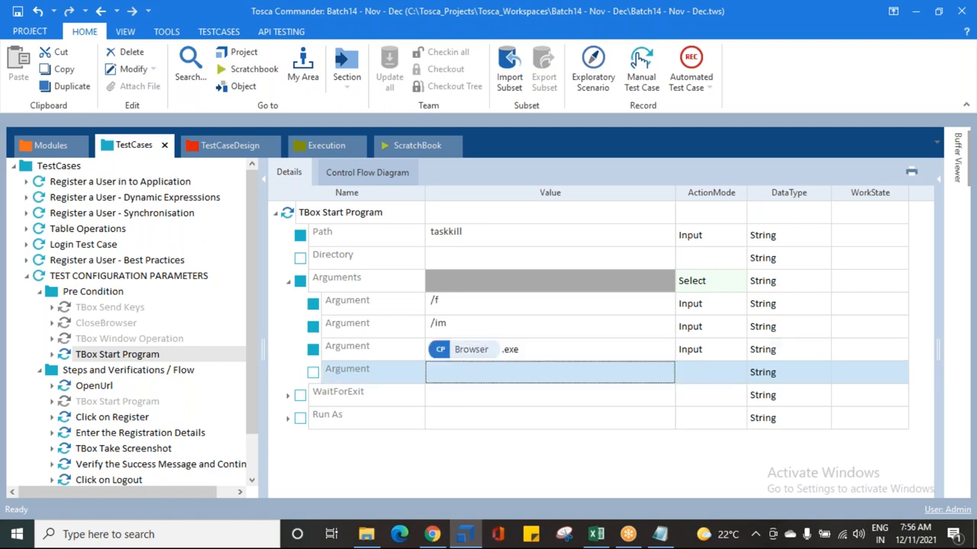
Step: Translate the argument's value to check what {CP[Browser]}.exe resolves to
right_click(467, 351)
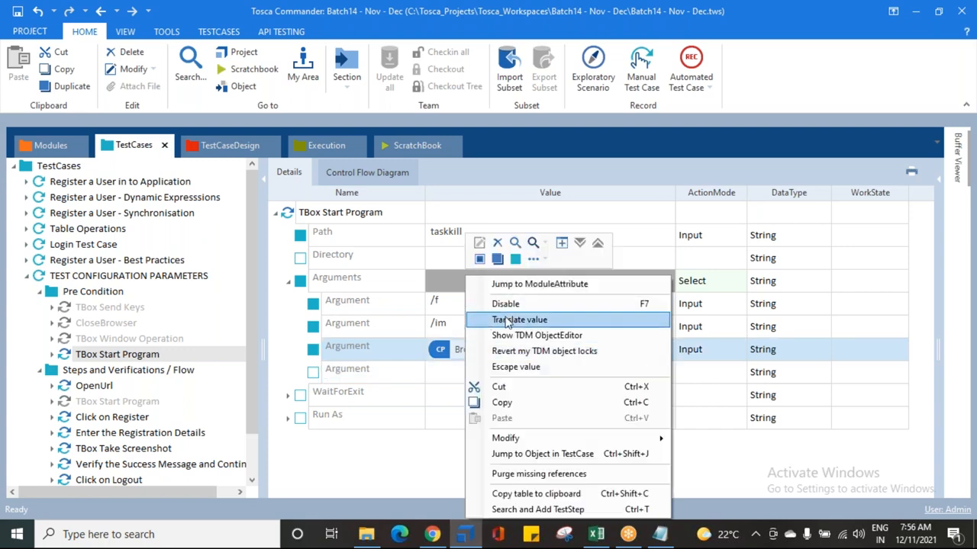
left_click(500, 319)
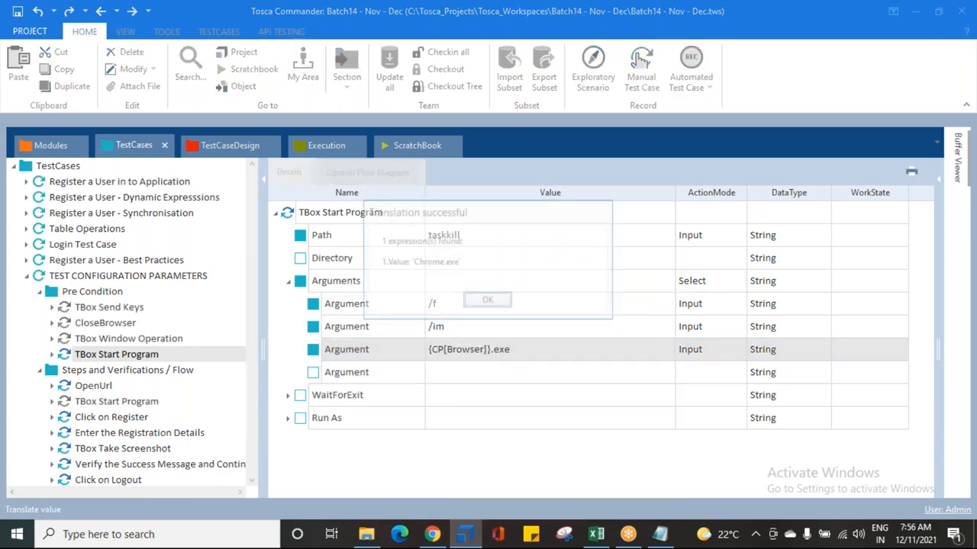
left_click_drag(413, 262, 462, 266)
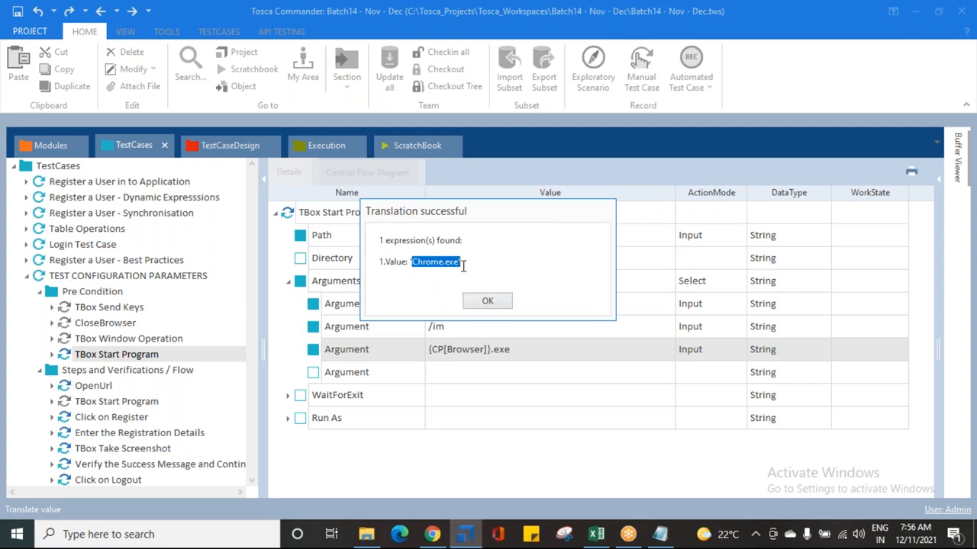
left_click(470, 305)
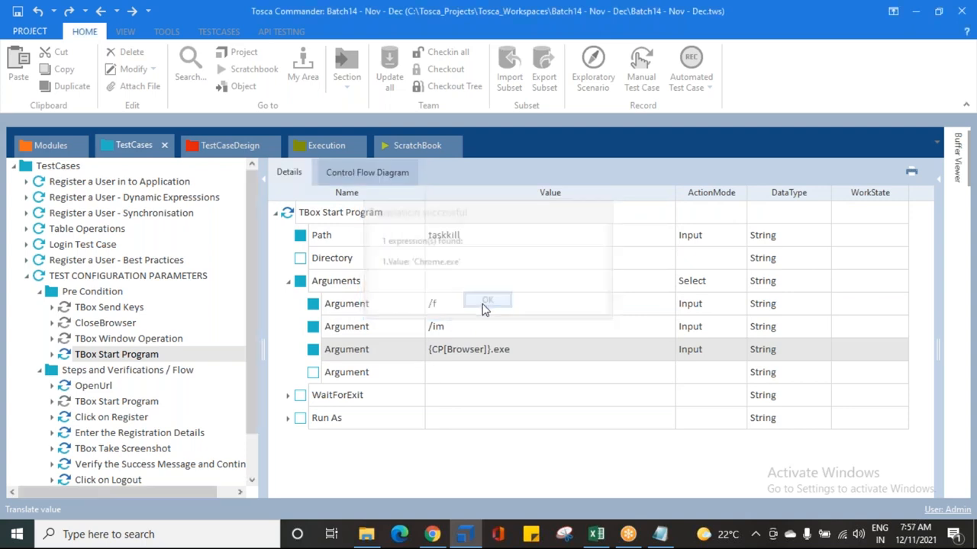
Step: Compare the test configuration's Browser parameter with the Pre Condition TBox Start Program step
left_click(106, 276)
left_click(363, 174)
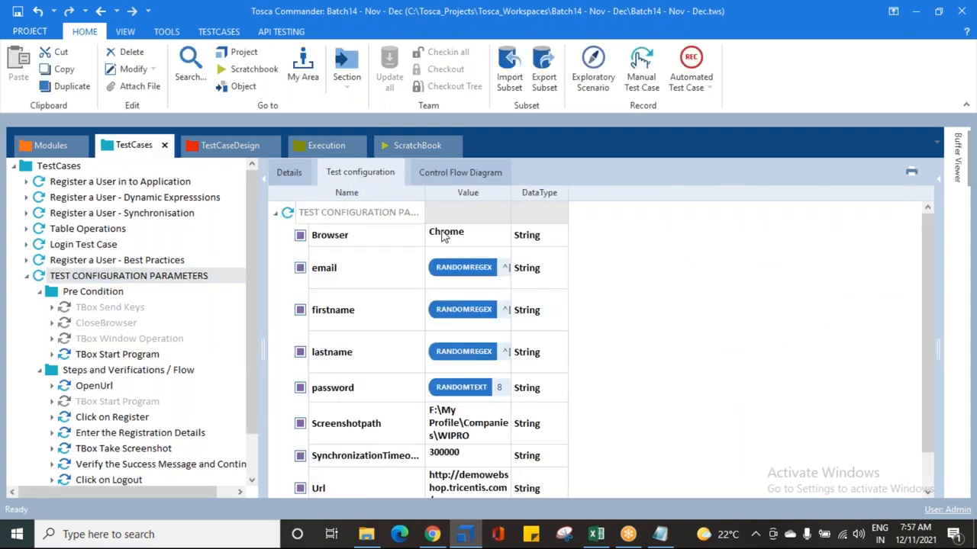
left_click(445, 236)
left_click(445, 237)
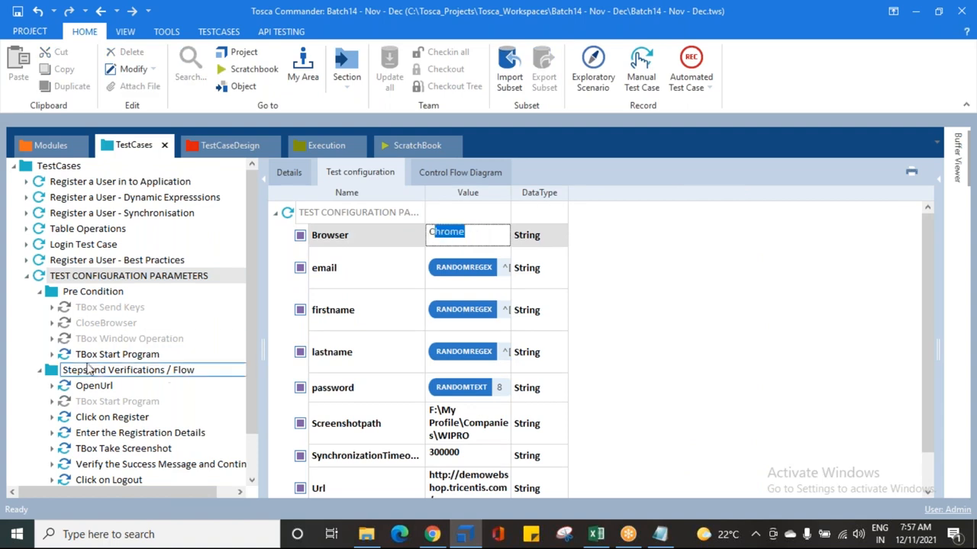
left_click(107, 354)
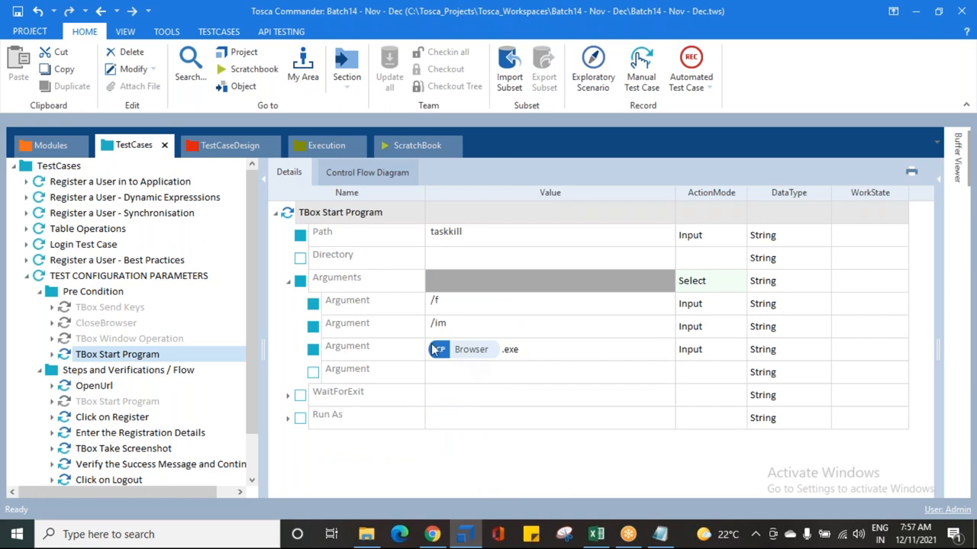
Step: Review the test configuration and open the Post Condition TBox Start Program step's arguments
left_click(120, 280)
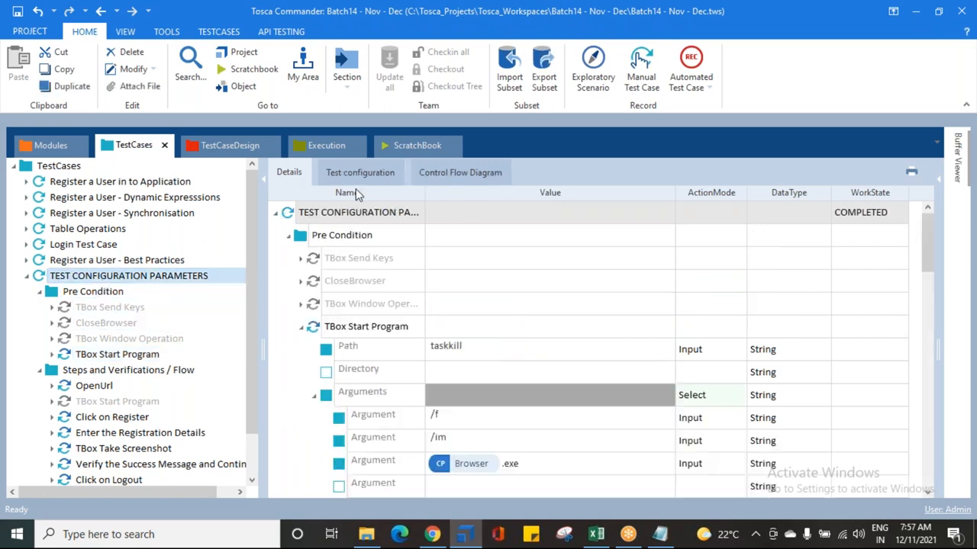
left_click(358, 175)
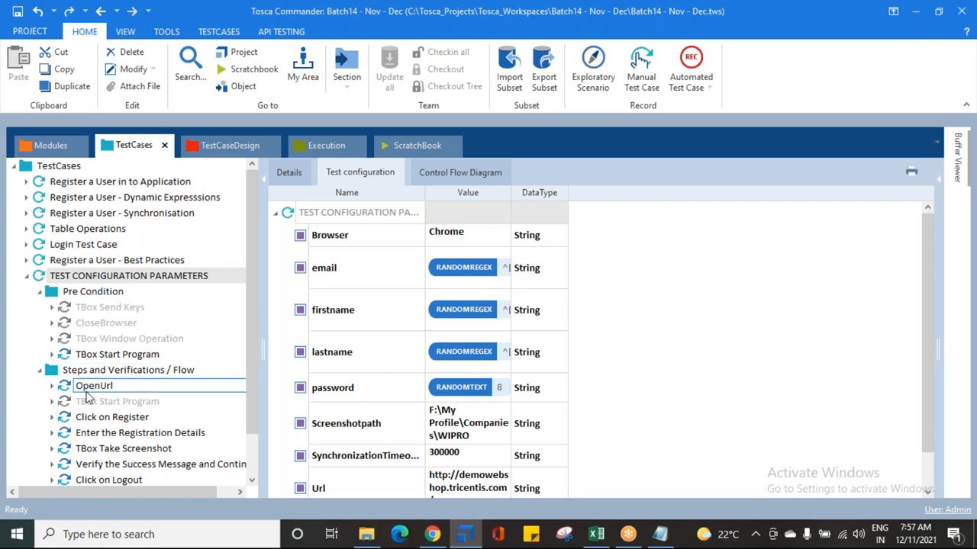
scroll(87, 386, "down", 1)
scroll(83, 445, "down", 2)
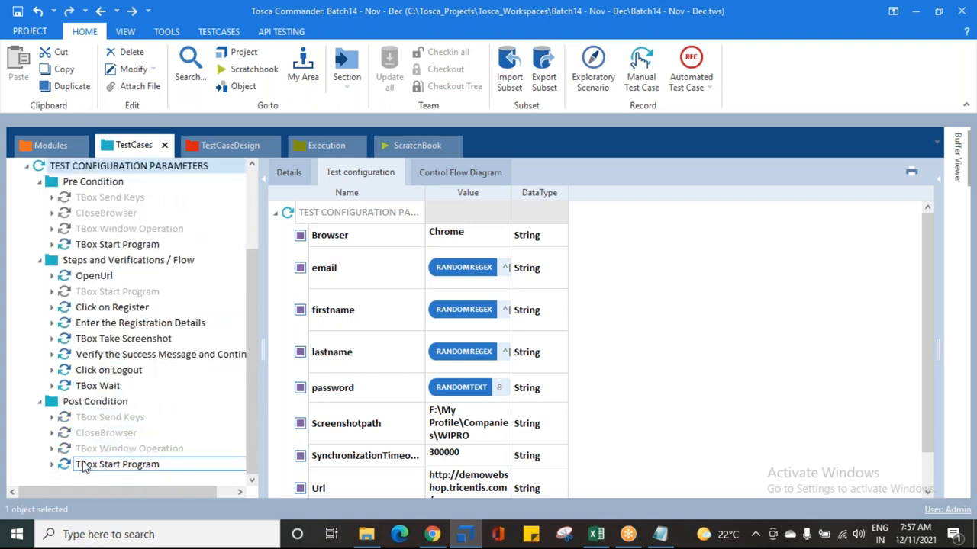
left_click(115, 465)
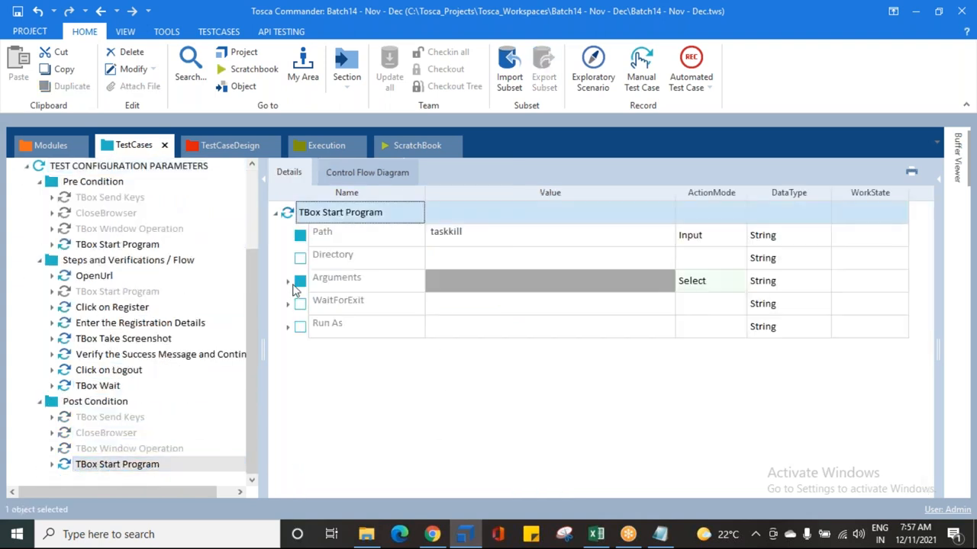
left_click(288, 281)
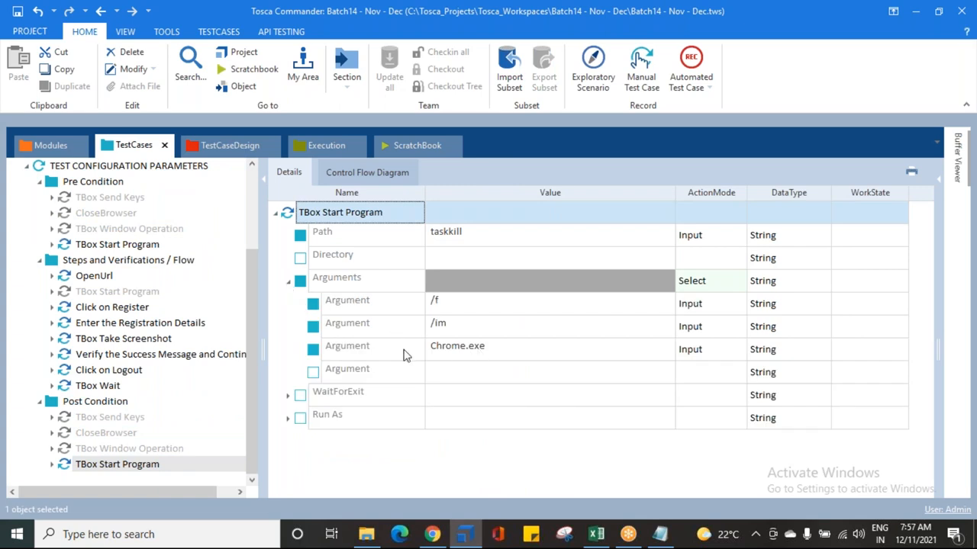
Step: Replace the Post Condition TBox Start Program's Chrome.exe argument with {CP[Browser]}.exe
left_click(344, 351)
right_click(345, 351)
left_click(377, 243)
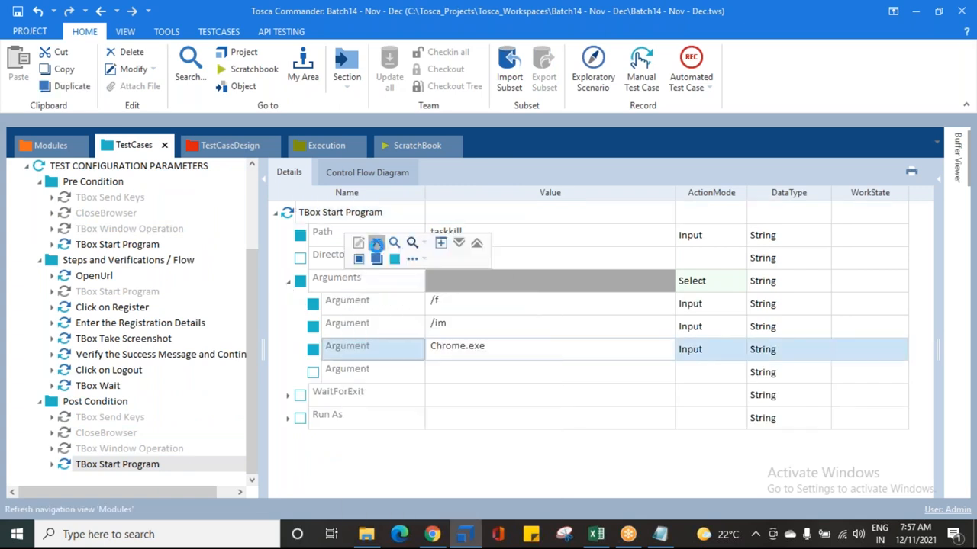
left_click(477, 345)
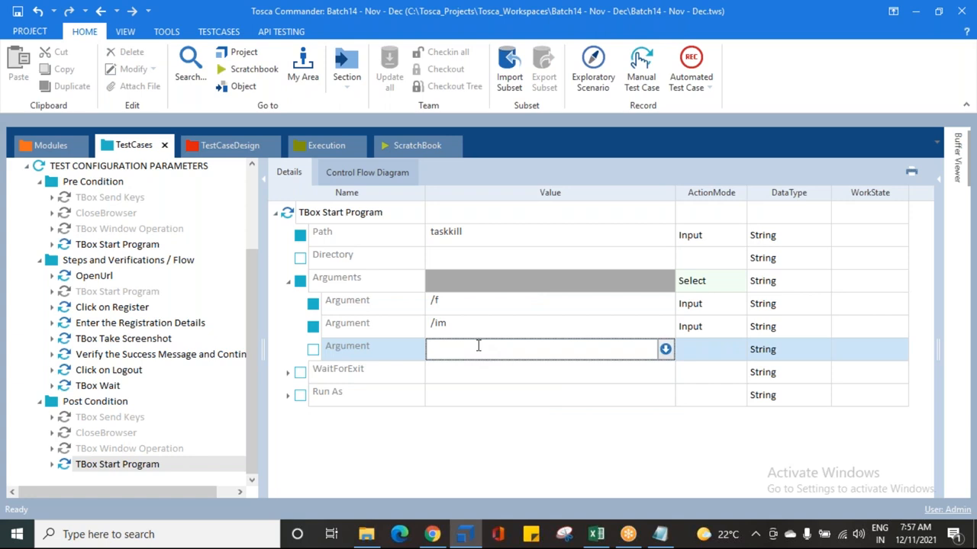
type("{cp")
key("BackSpace")
key("BackSpace")
type("CP")
type("[Browser")
type("XE")
key("BackSpace")
key("BackSpace")
type("exe")
key("Return")
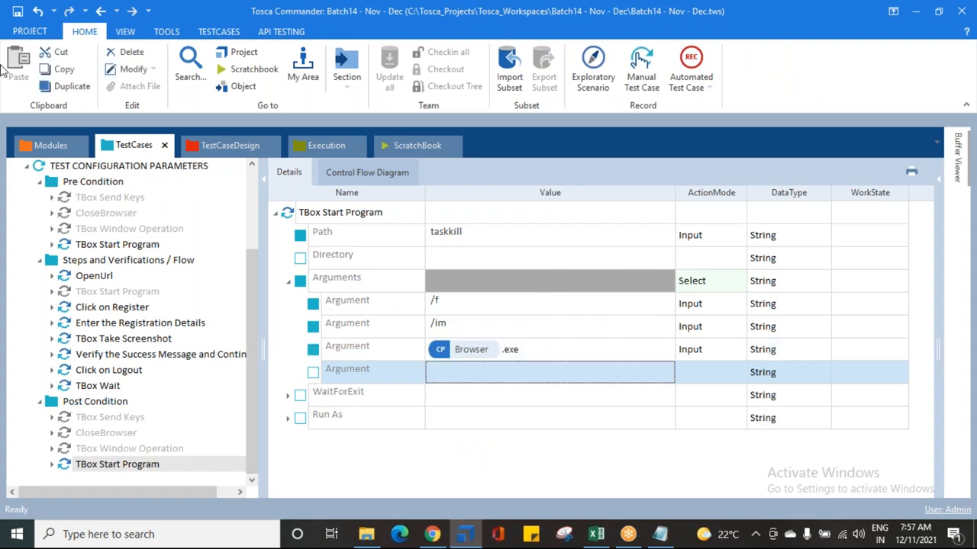
Step: Save the workspace and collapse the test case's folders
left_click(17, 12)
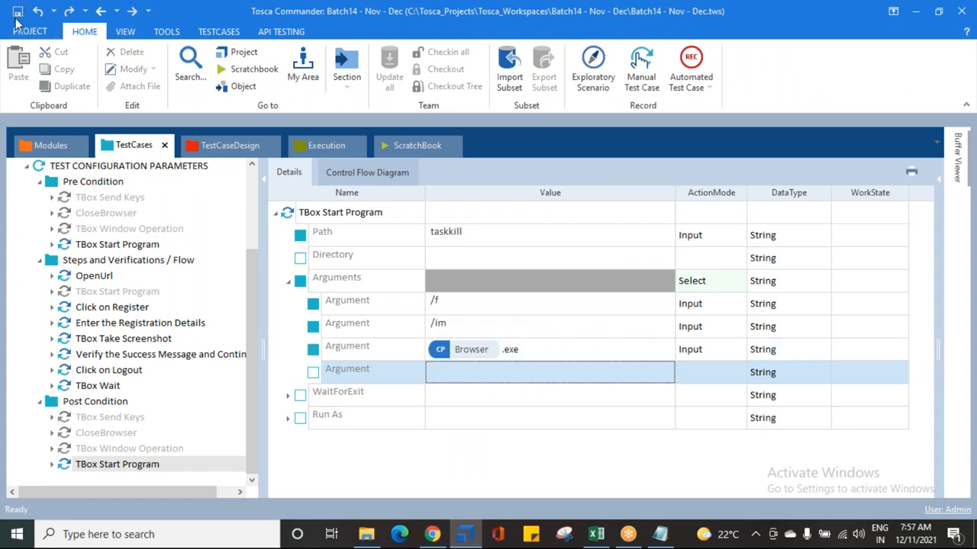
left_click(40, 260)
left_click(39, 386)
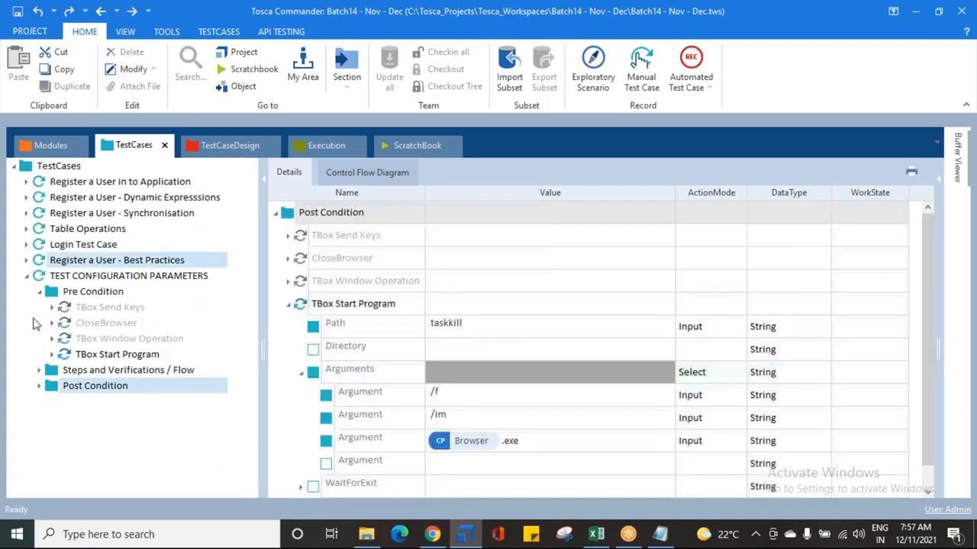
left_click(39, 291)
left_click(288, 304)
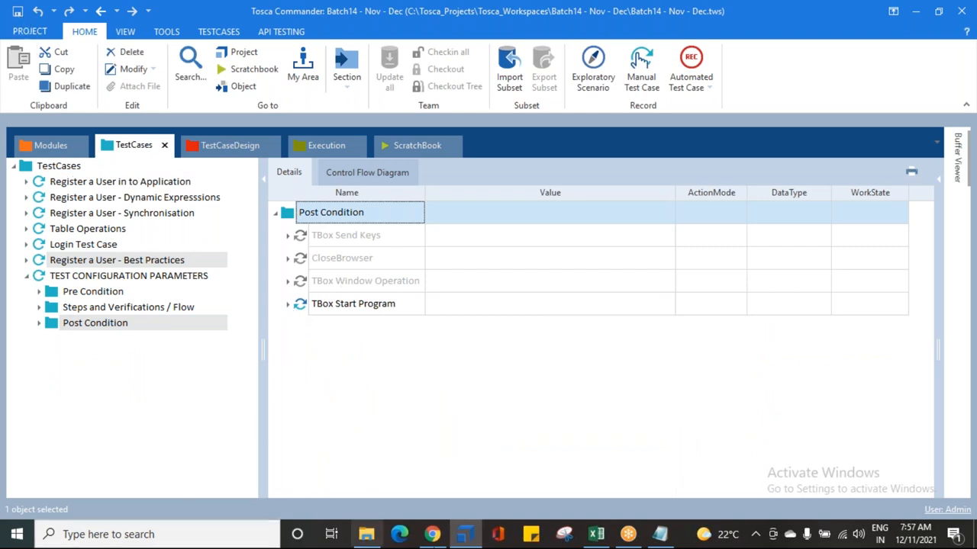
left_click(957, 538)
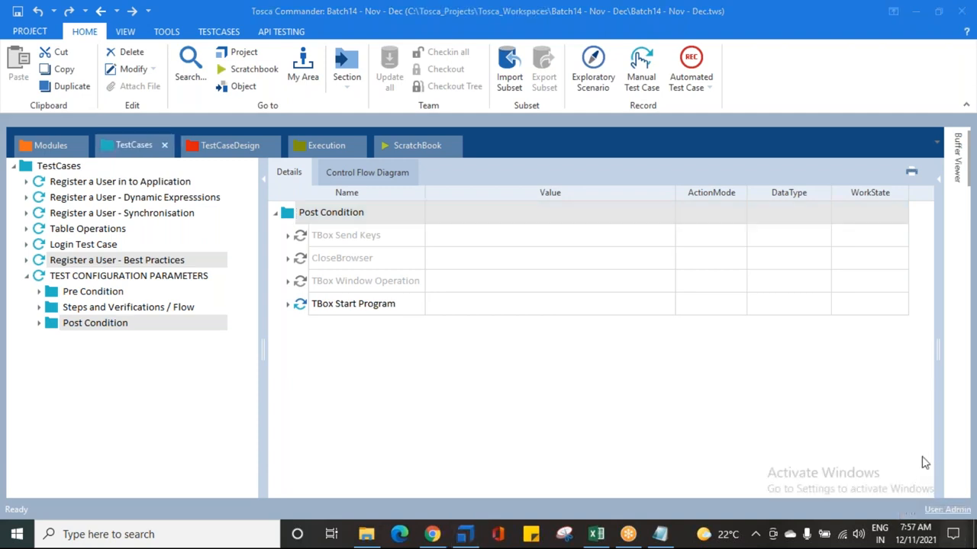
left_click(473, 430)
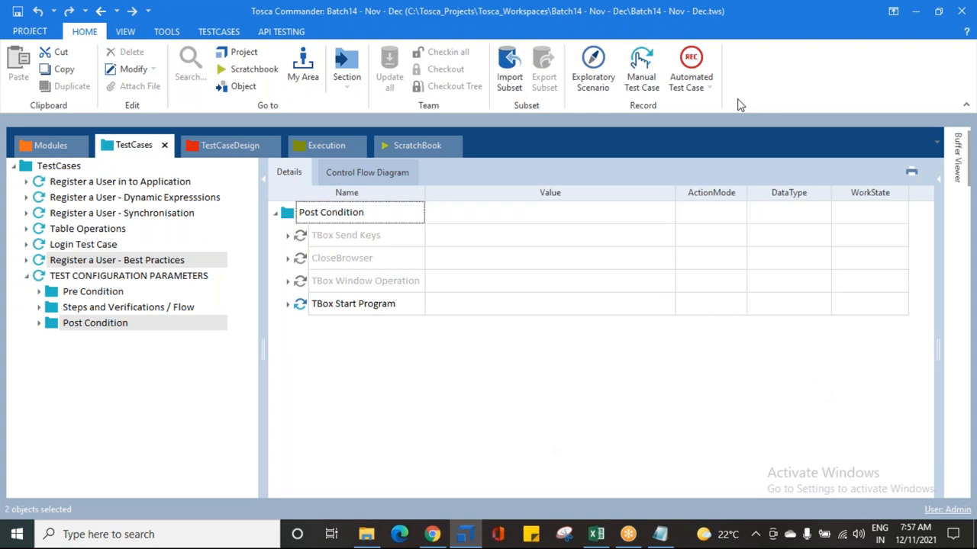
left_click(685, 29)
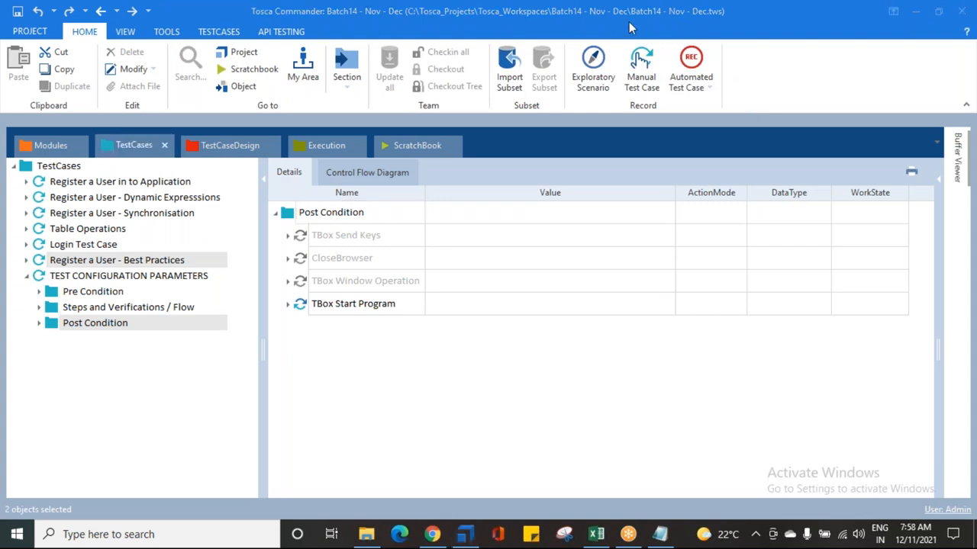
left_click(432, 534)
left_click(165, 12)
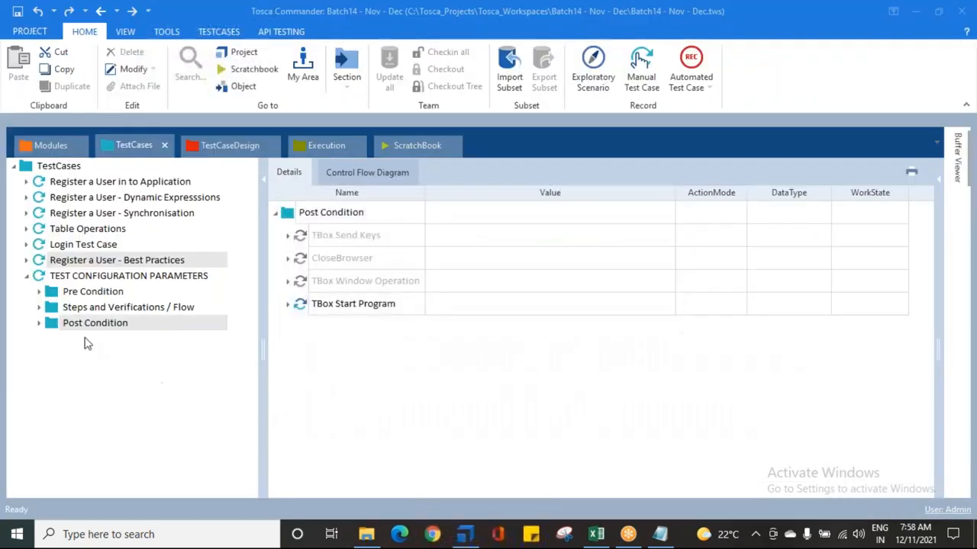
Step: Review the test case's Pre Condition, Steps and Post Condition folders in the details view
left_click(115, 276)
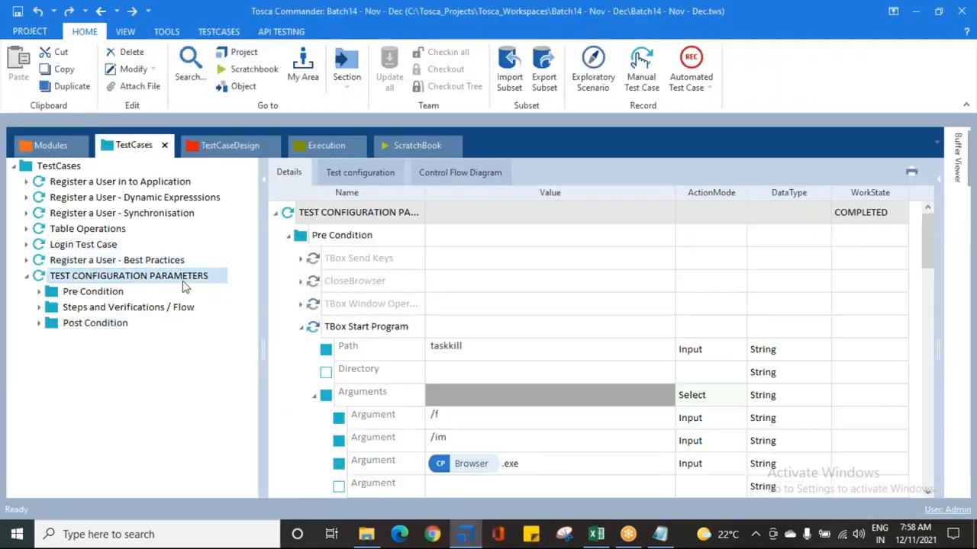
left_click(300, 327)
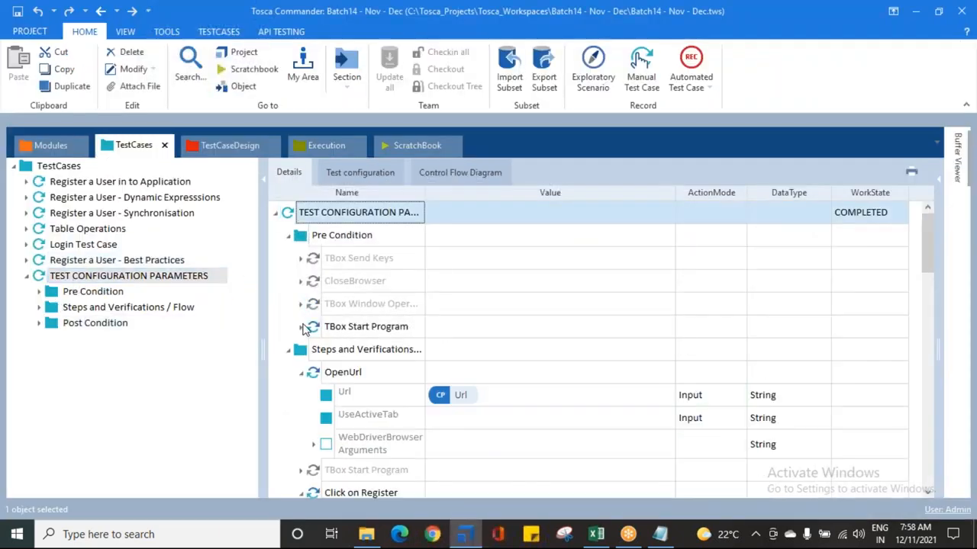
left_click(288, 235)
left_click(287, 259)
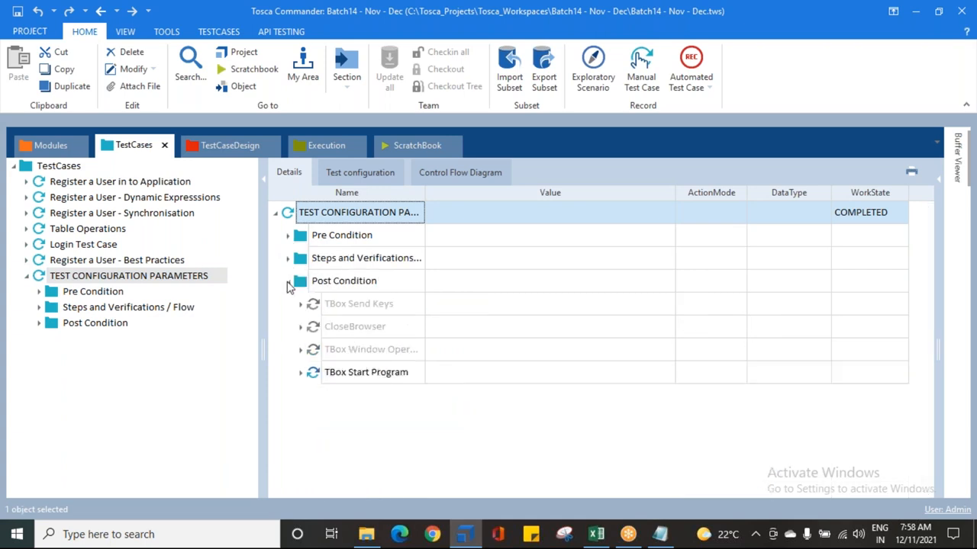
Step: Collapse the Post Condition folder and run the TEST CONFIGURATION PARAMETERS test case in ScratchBook
left_click(289, 281)
right_click(67, 279)
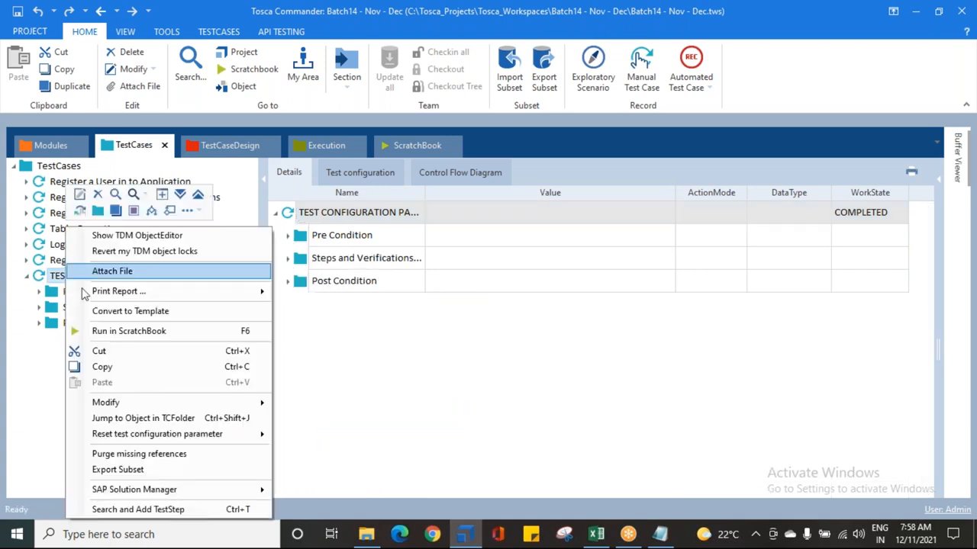
left_click(127, 330)
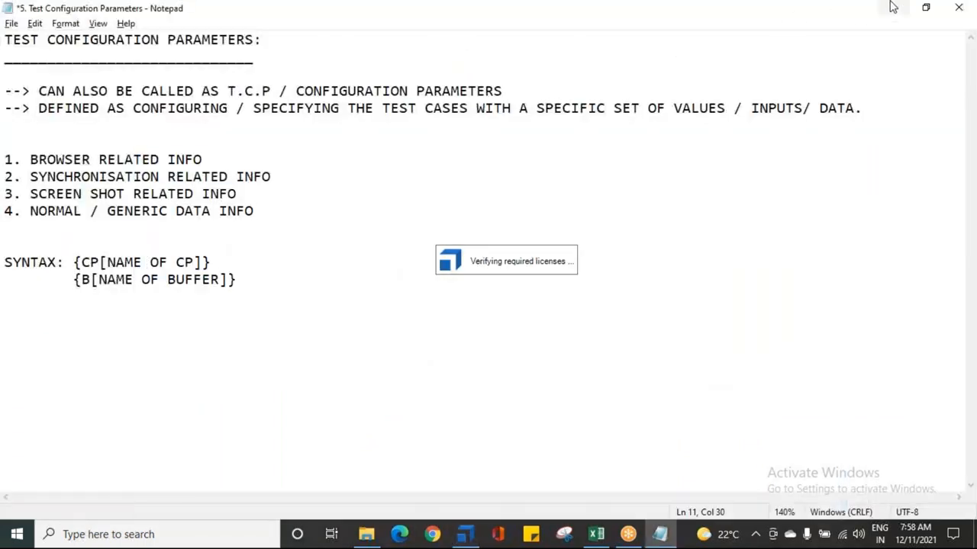
Step: Let the automated run register a new Demo Web Shop user with names, e-mail and password, then log out
left_click(892, 7)
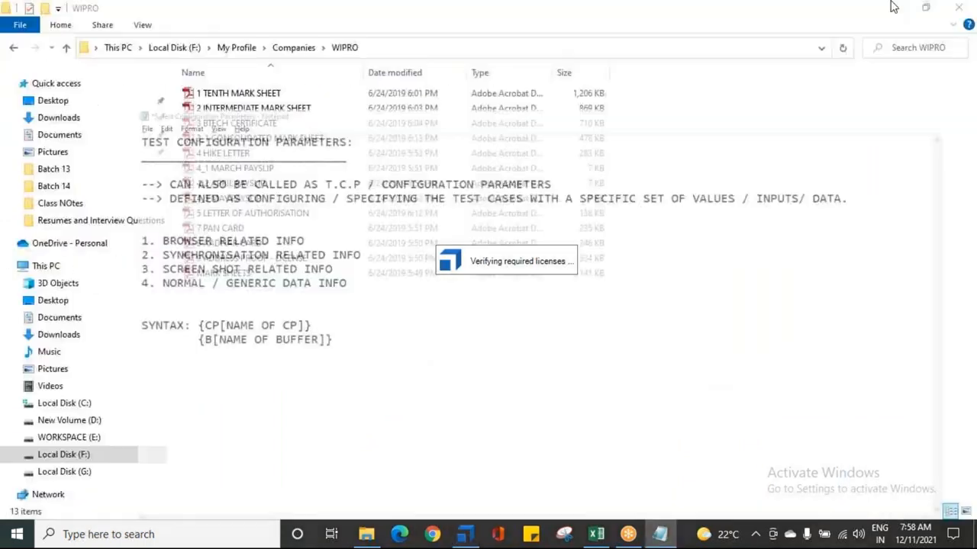
left_click(887, 10)
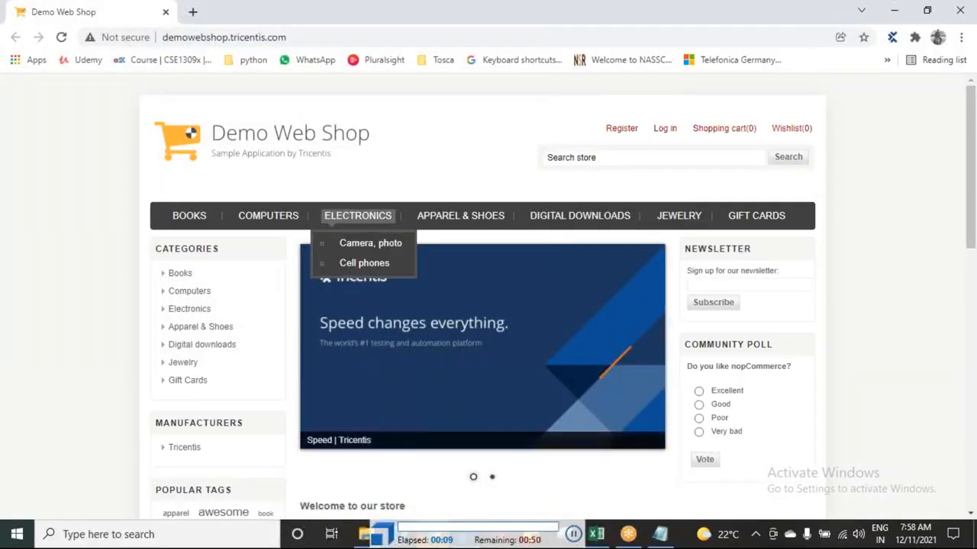
left_click(618, 130)
scroll(471, 255, "down", 1)
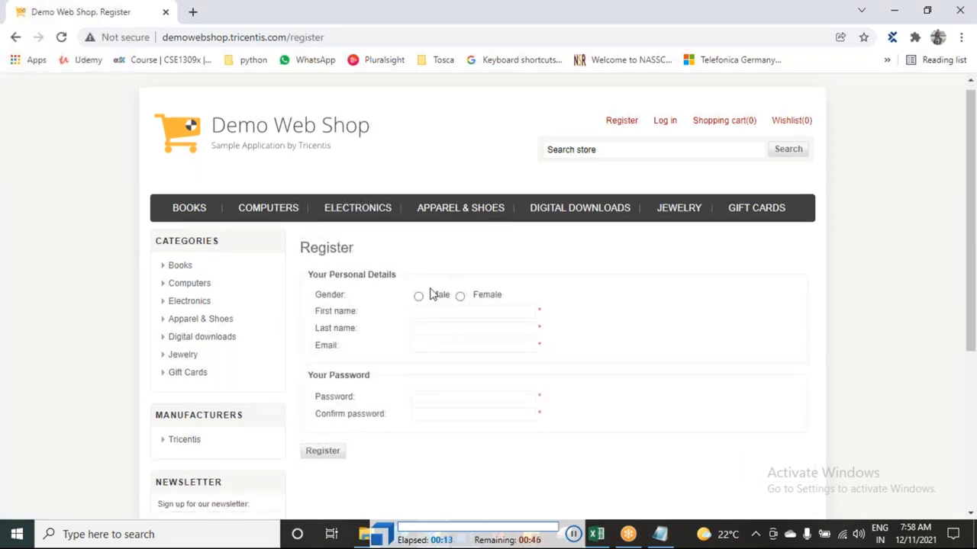
key("Tab")
type("Zmwijojk")
key("Tab")
type("Yesfjlhu")
key("Tab")
type("owdczjkgojnq266662@gmail")
key("Tab")
type("********")
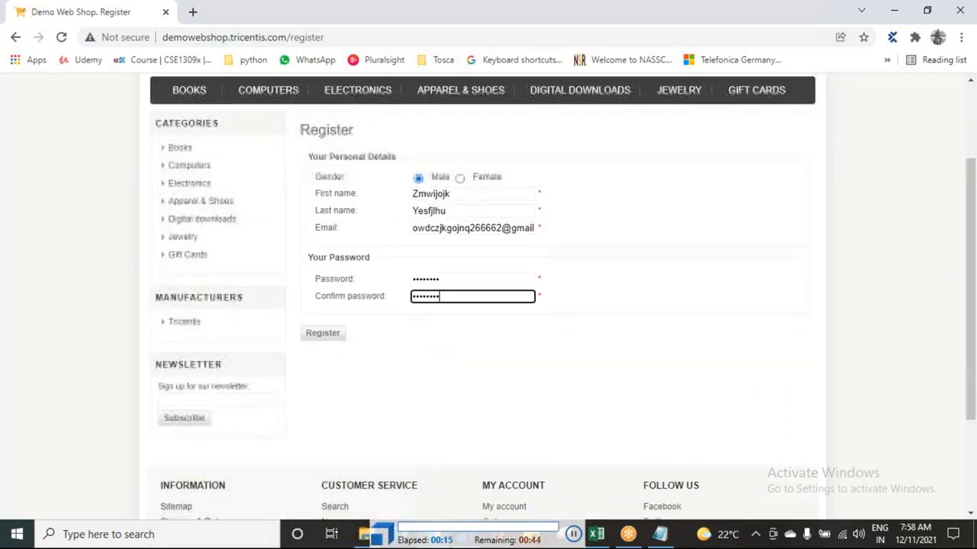
left_click(323, 298)
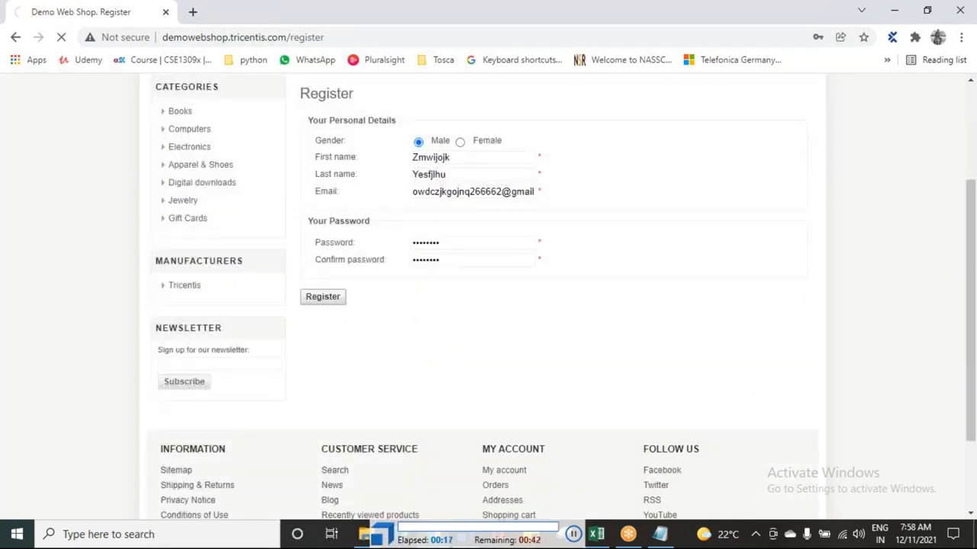
left_click(324, 300)
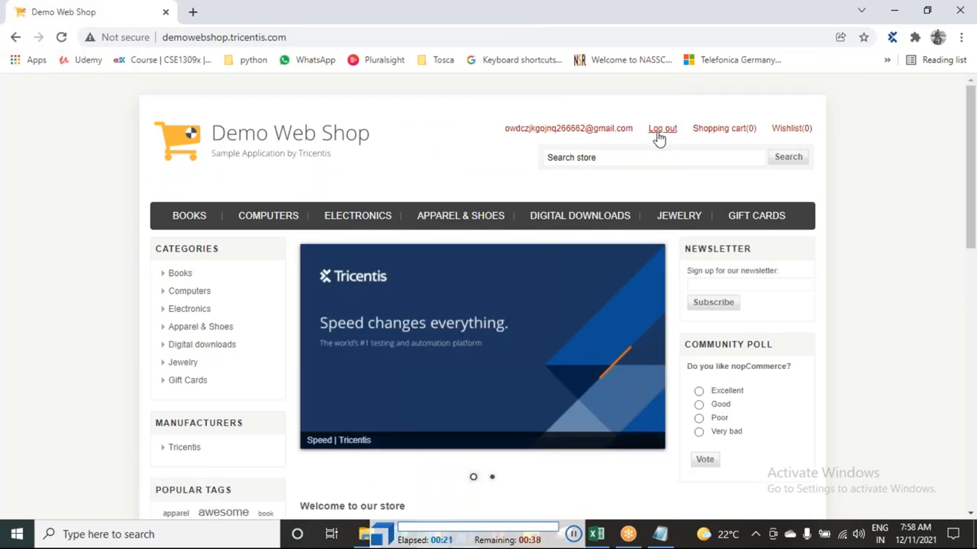
left_click(660, 138)
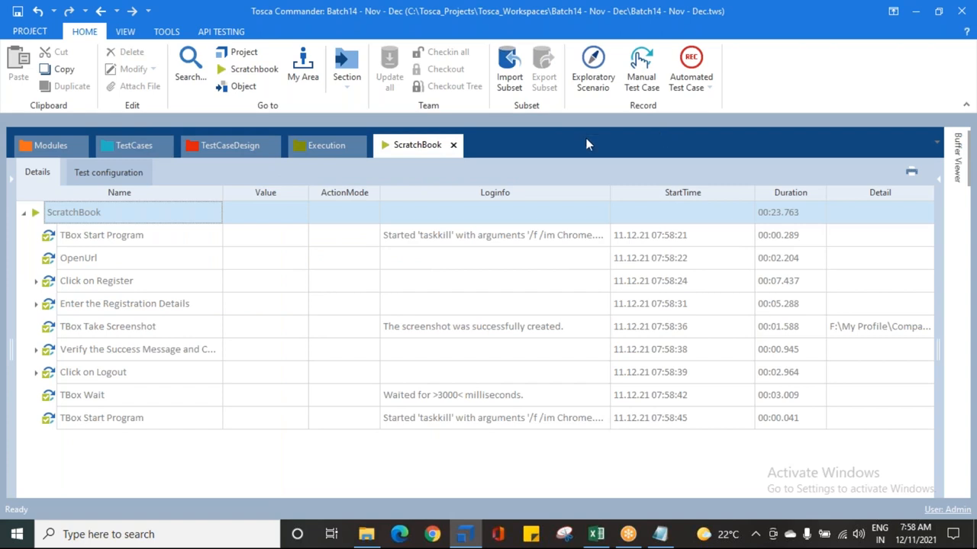
Step: Review the ScratchBook execution log and the run's total duration
left_click(122, 145)
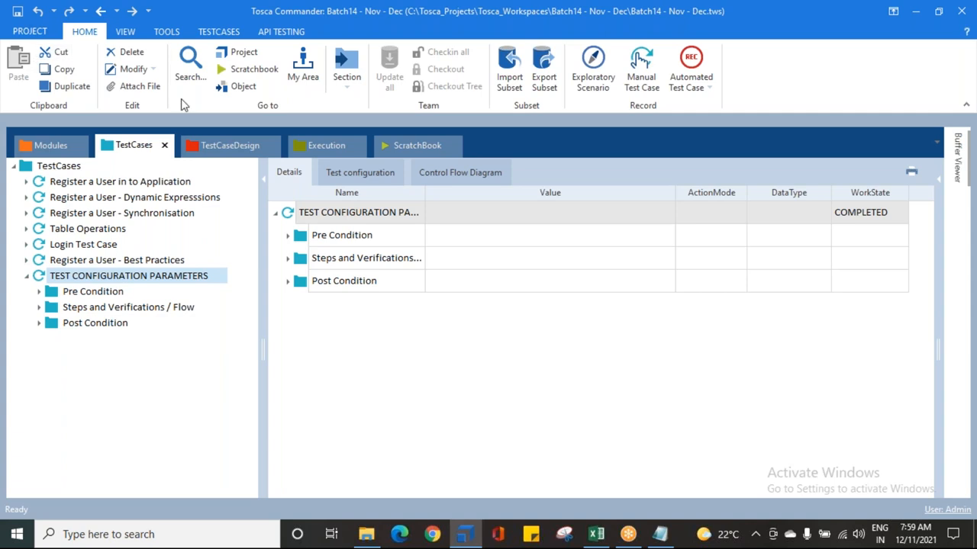
left_click(417, 145)
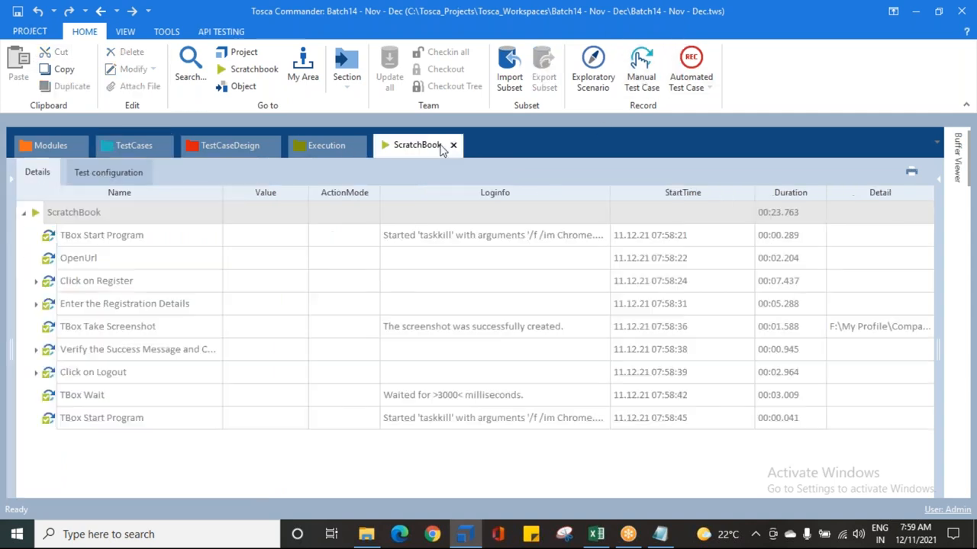
left_click(784, 216)
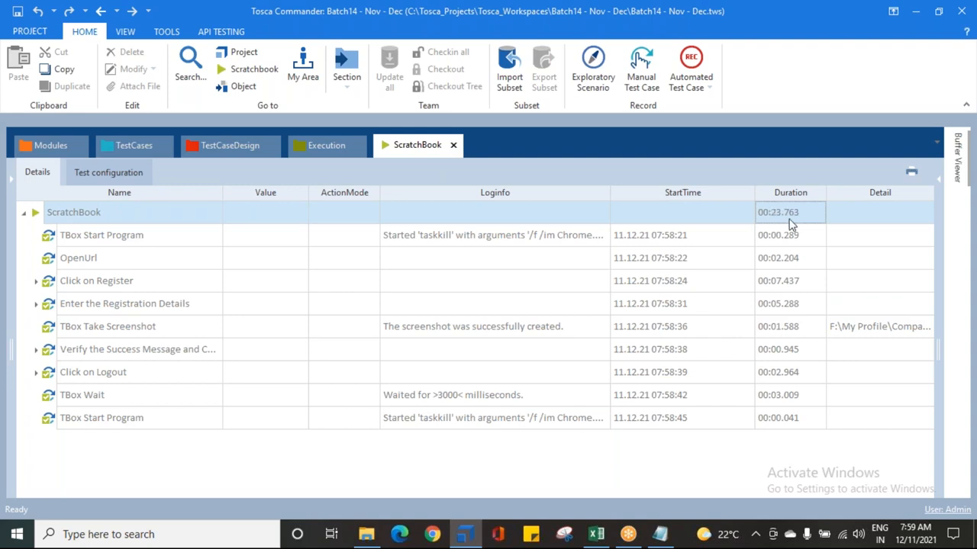
Step: Return to the TestCases section and collapse the TEST CONFIGURATION PARAMETERS test case
left_click(122, 146)
left_click(85, 292)
left_click(83, 280)
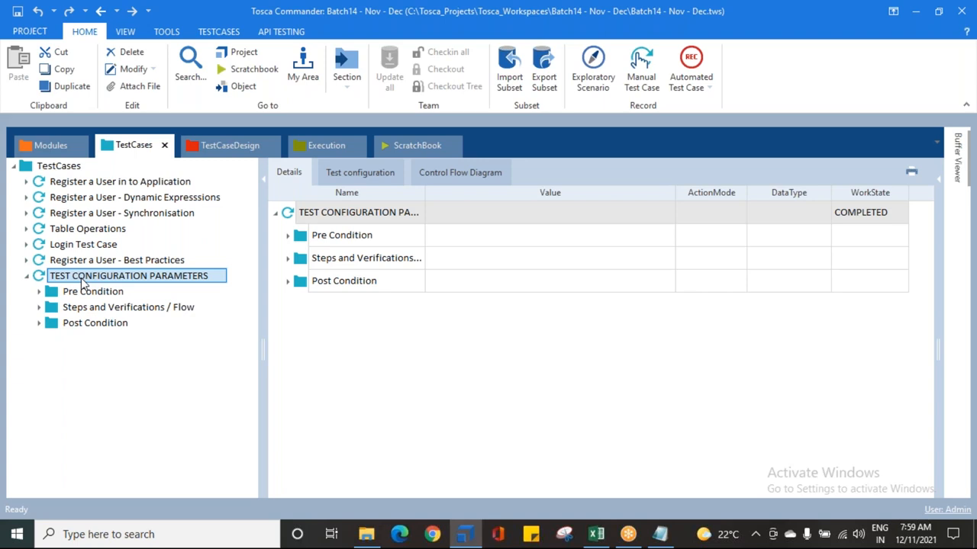
left_click(89, 294)
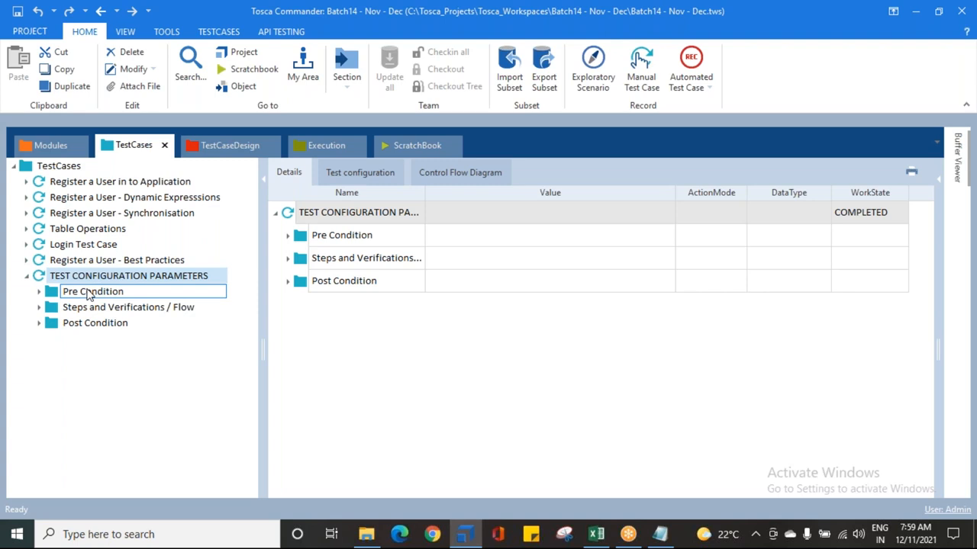
left_click(26, 276)
left_click(676, 19)
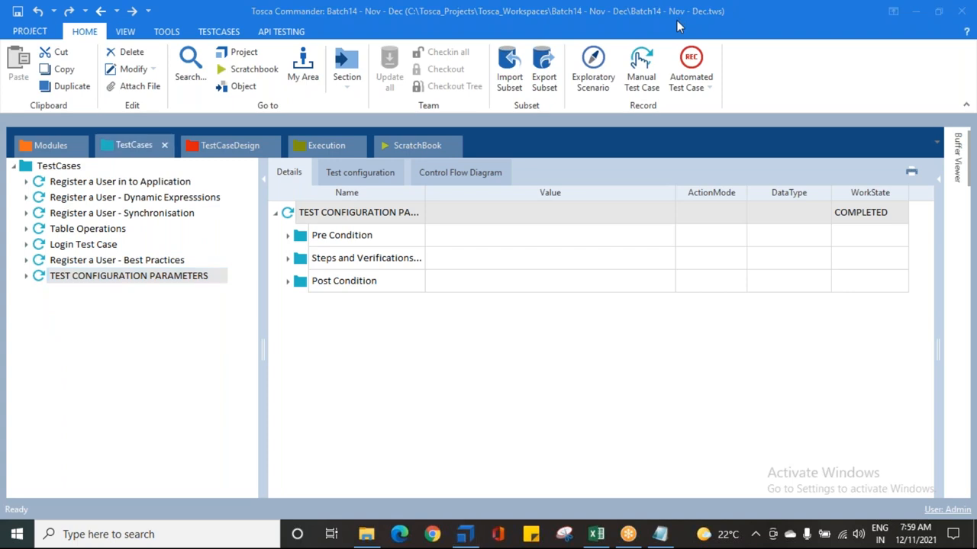